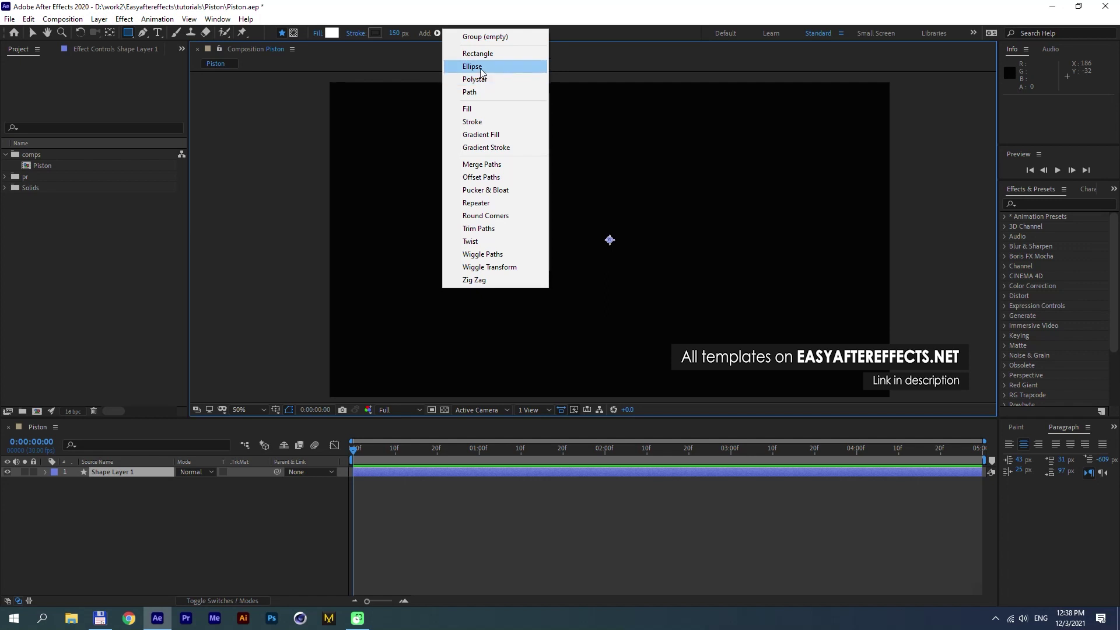
# Step: Add an ellipse path and a gradient fill to the empty shape layer
pyautogui.click(478, 66)
pyautogui.click(437, 33)
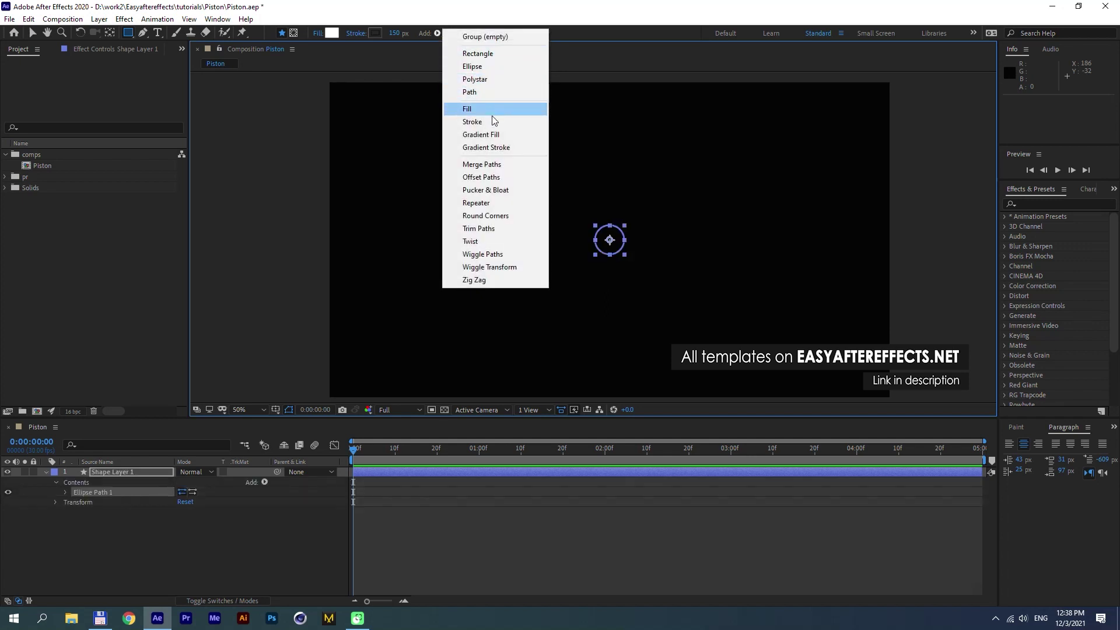
pyautogui.click(492, 135)
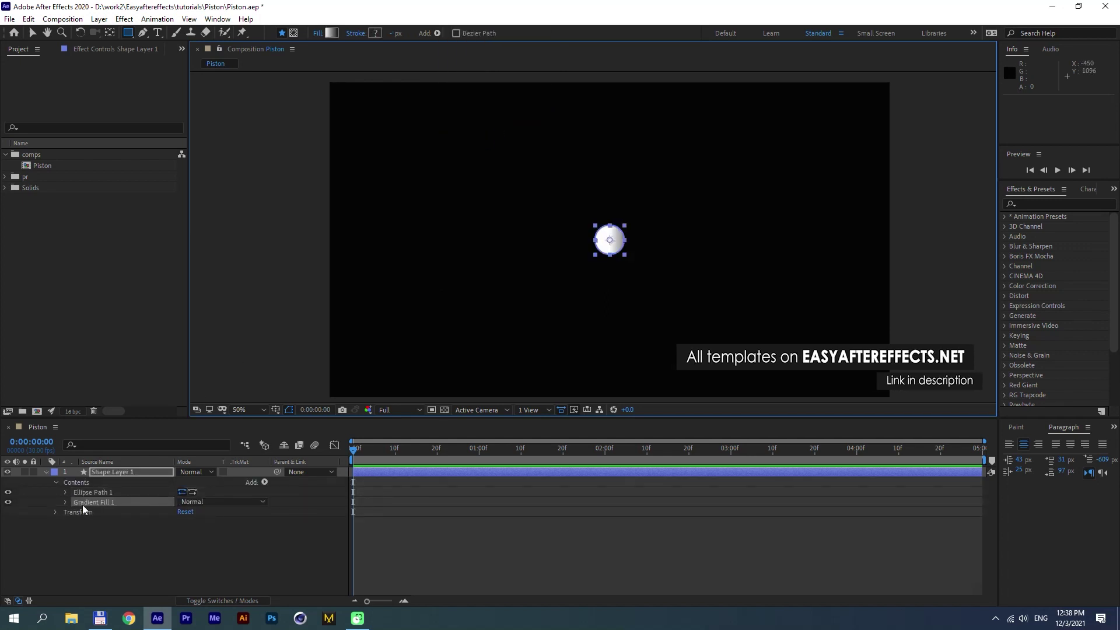
# Step: Set the ellipse path's size to 380 by 380
pyautogui.click(66, 492)
pyautogui.click(195, 501)
pyautogui.write('380')
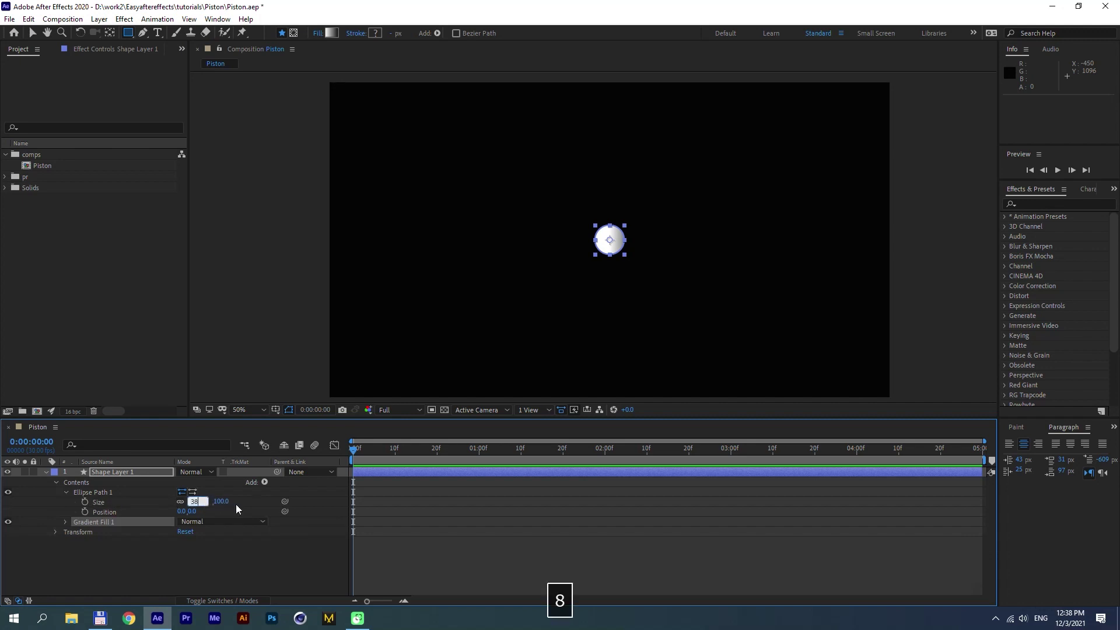
pyautogui.press('Return')
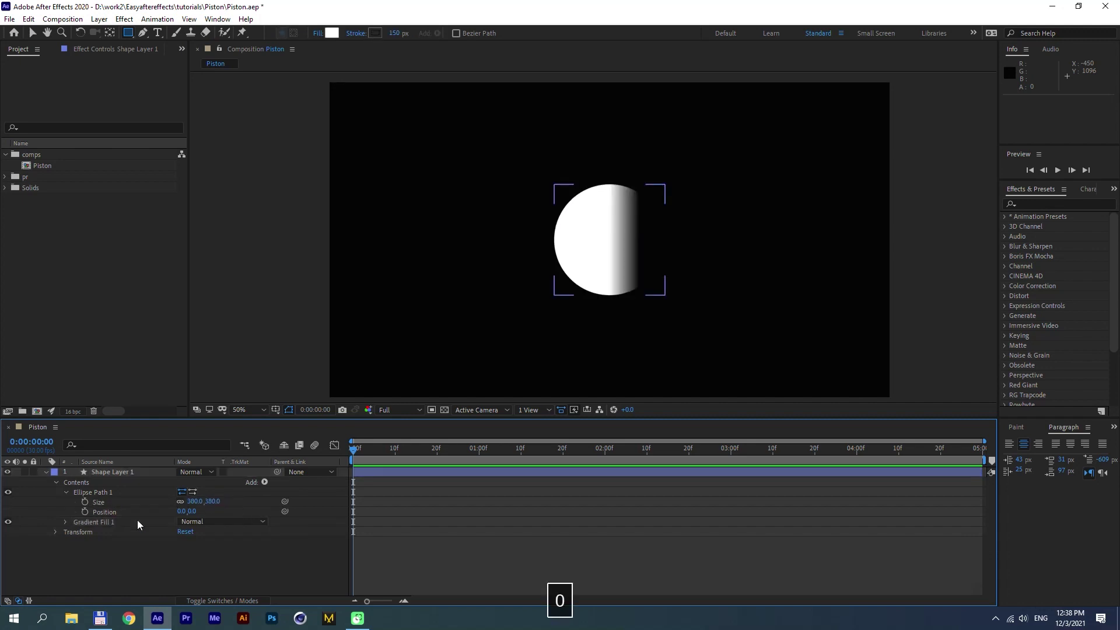
# Step: Make the gradient fill radial and set its end point to 169, 0
pyautogui.click(66, 522)
pyautogui.click(211, 551)
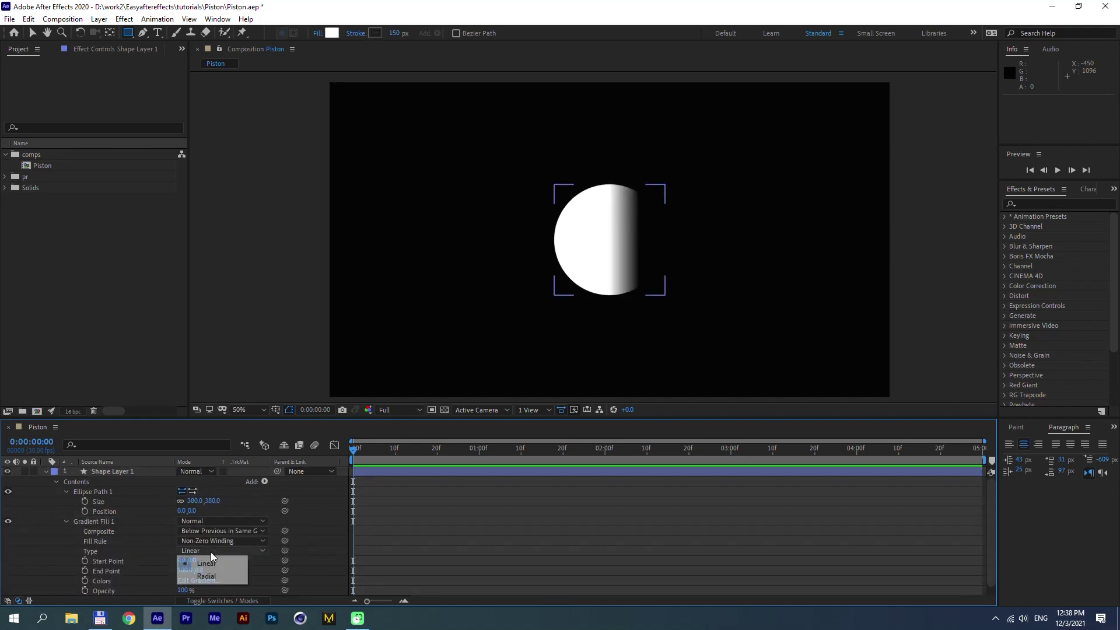
pyautogui.click(211, 576)
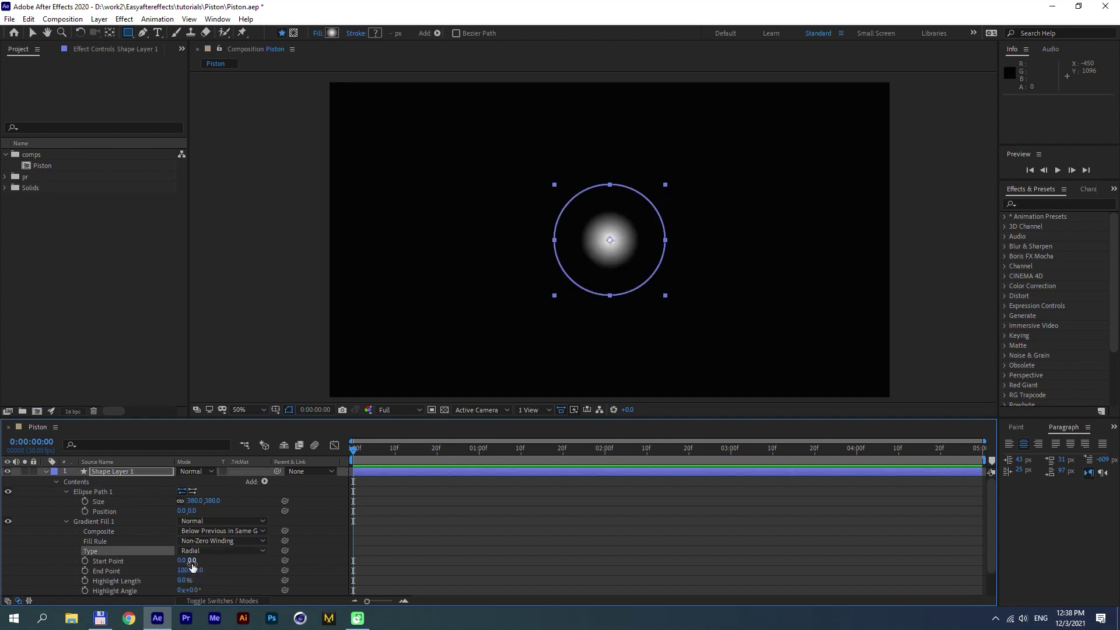
pyautogui.click(180, 572)
pyautogui.moveTo(184, 574); pyautogui.dragTo(228, 575)
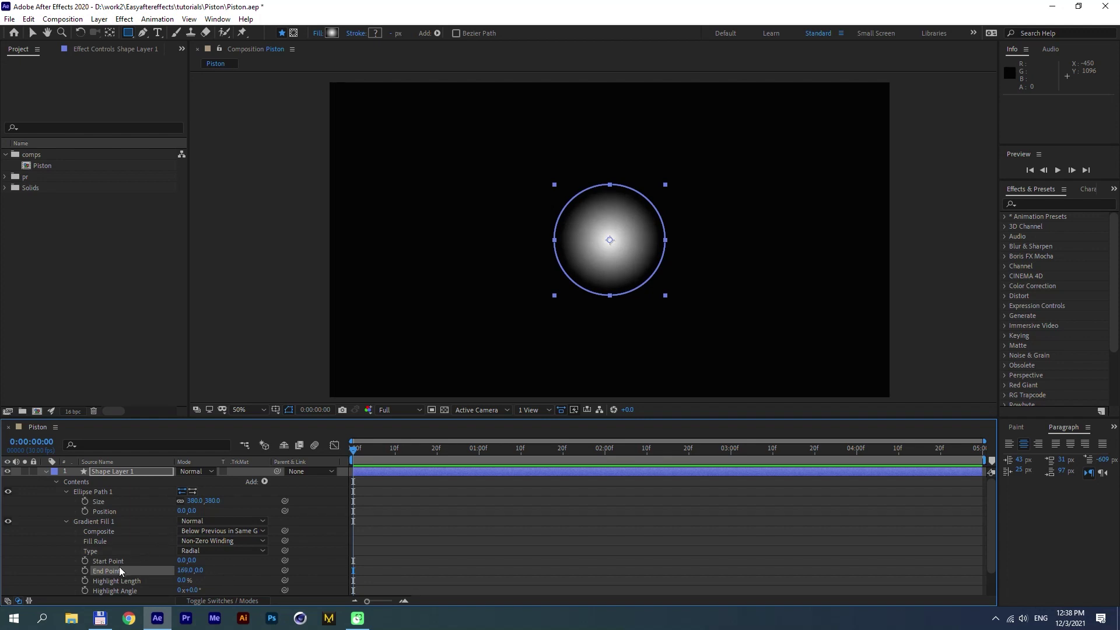
pyautogui.click(221, 569)
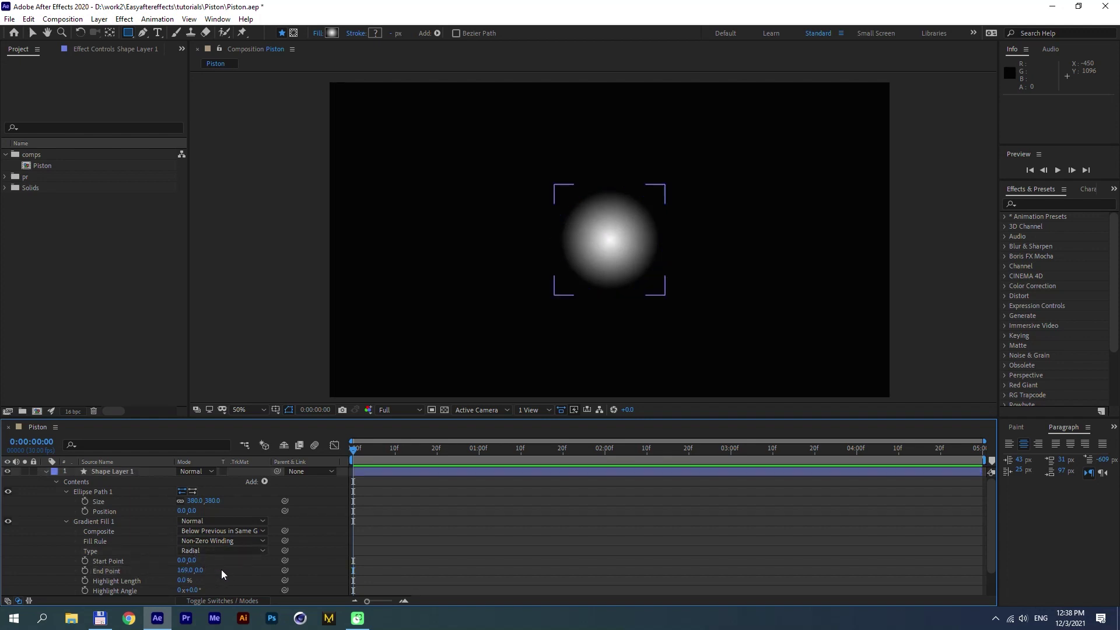
# Step: Recolor the gradient from medium gray at the center to dark gray 303030 at the outer stop
pyautogui.scroll(-1, 222, 569)
pyautogui.click(192, 570)
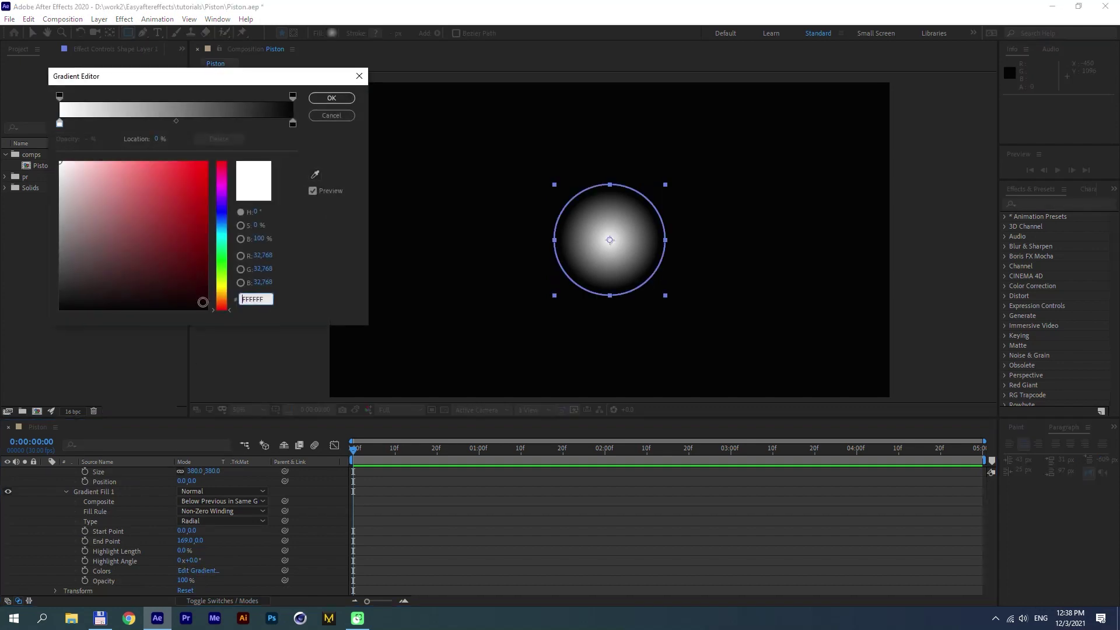
pyautogui.click(293, 123)
pyautogui.moveTo(94, 273); pyautogui.dragTo(20, 282)
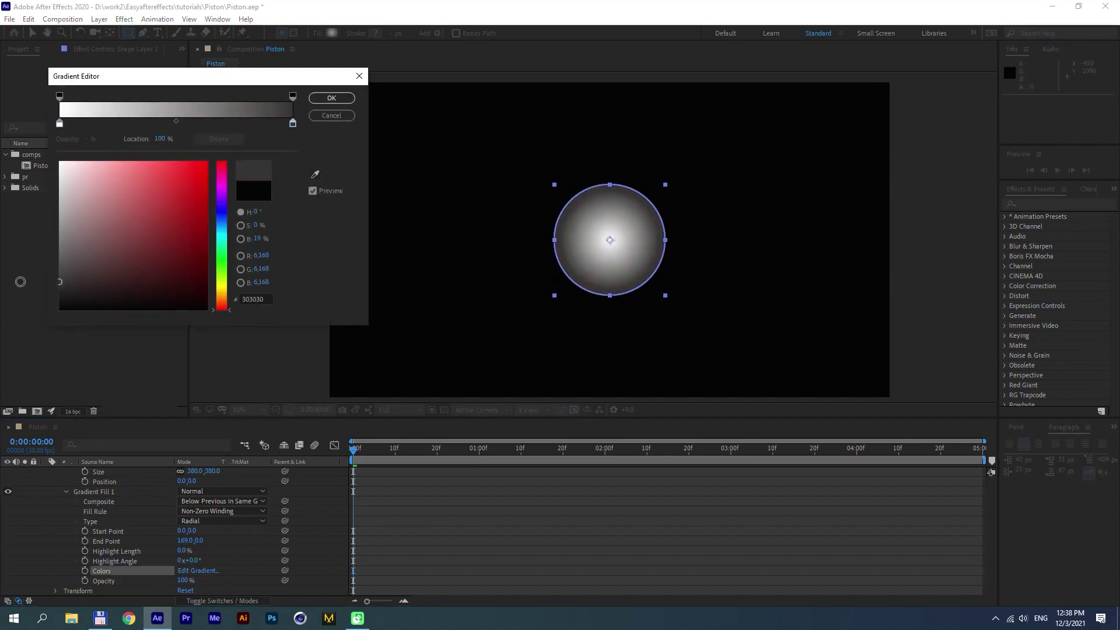
pyautogui.click(59, 123)
pyautogui.moveTo(60, 233); pyautogui.dragTo(43, 237)
pyautogui.click(331, 98)
pyautogui.click(392, 537)
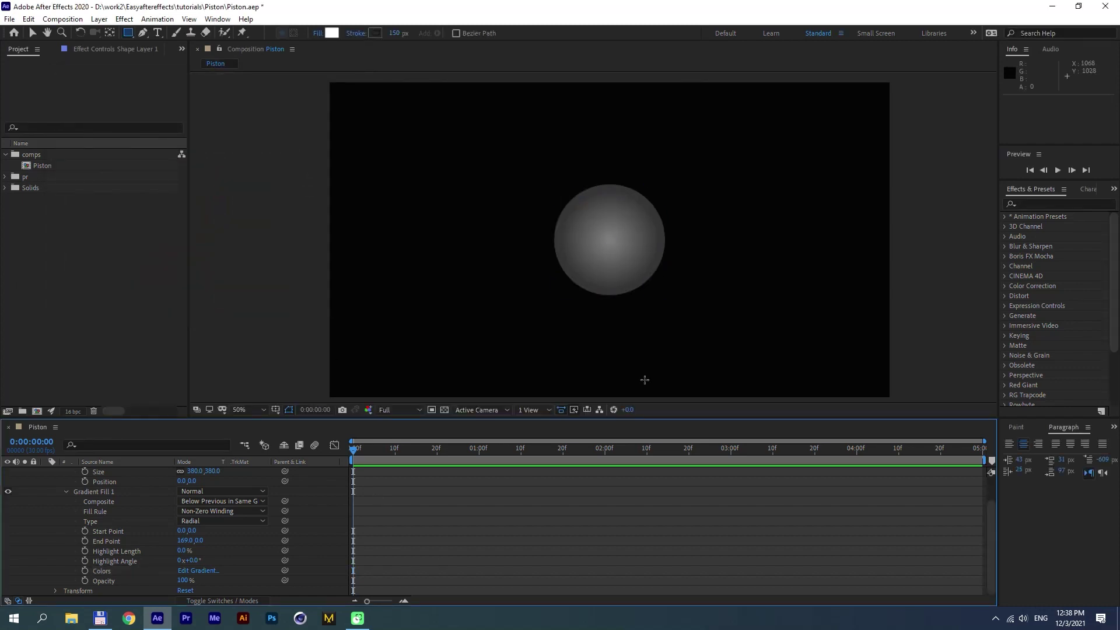
# Step: Add a stroke to the circle's shape layer and set its width to 34 px
pyautogui.click(33, 33)
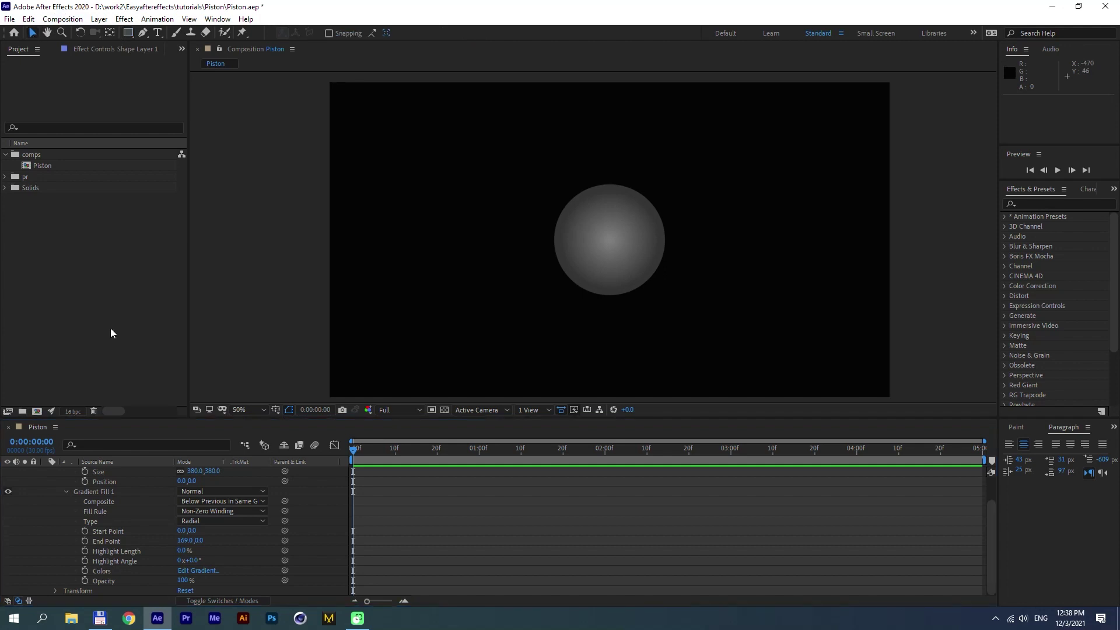
pyautogui.scroll(2, 64, 566)
pyautogui.click(122, 473)
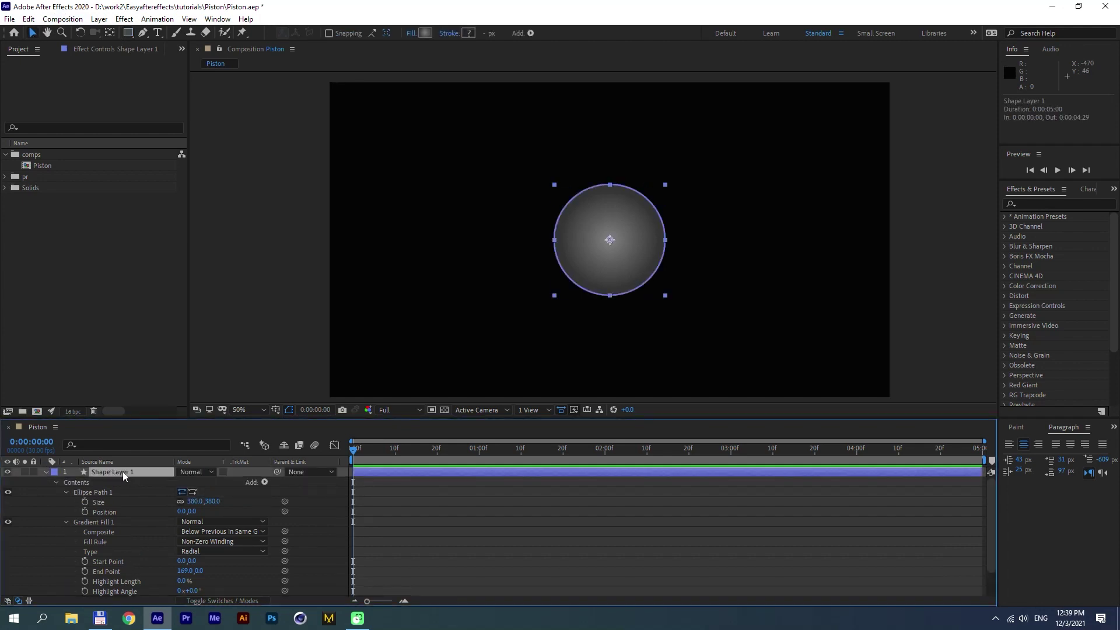
pyautogui.click(65, 492)
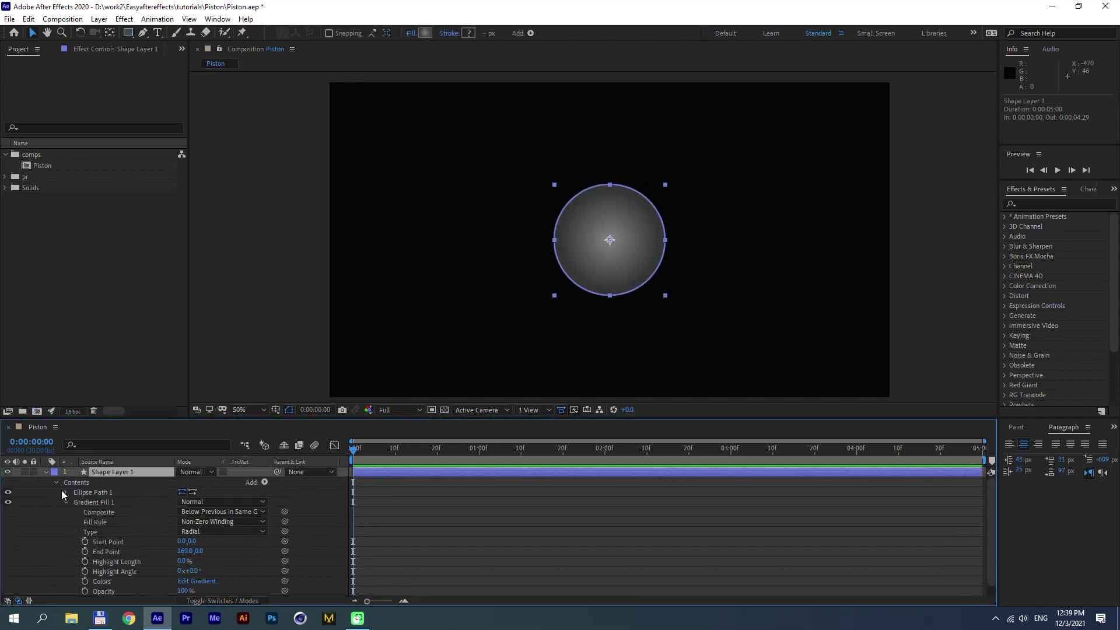
pyautogui.click(66, 502)
pyautogui.click(264, 481)
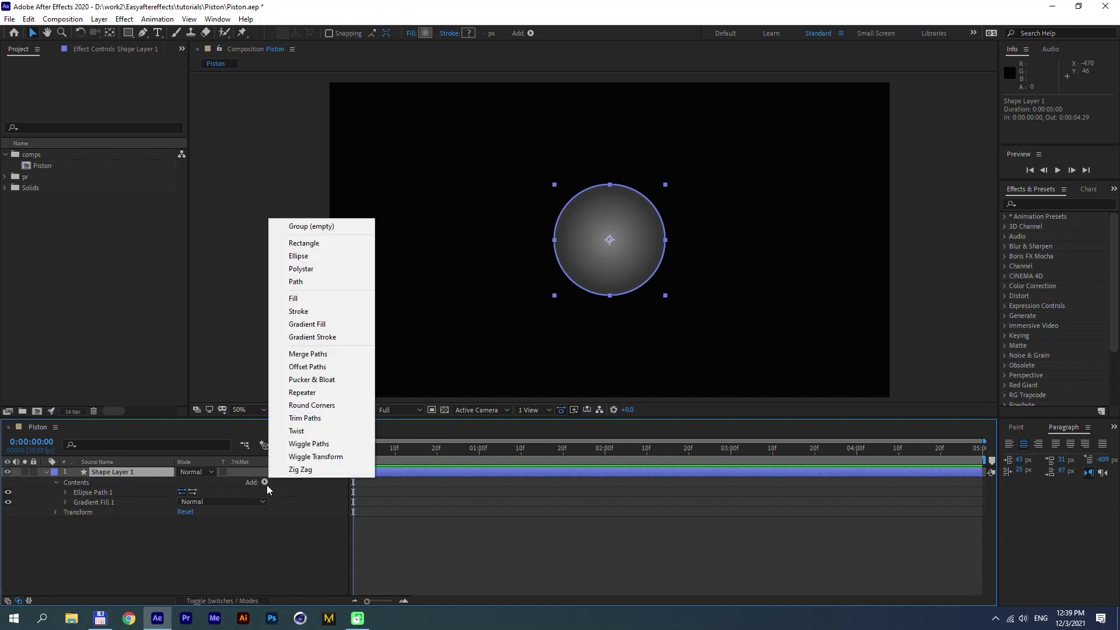
pyautogui.click(334, 312)
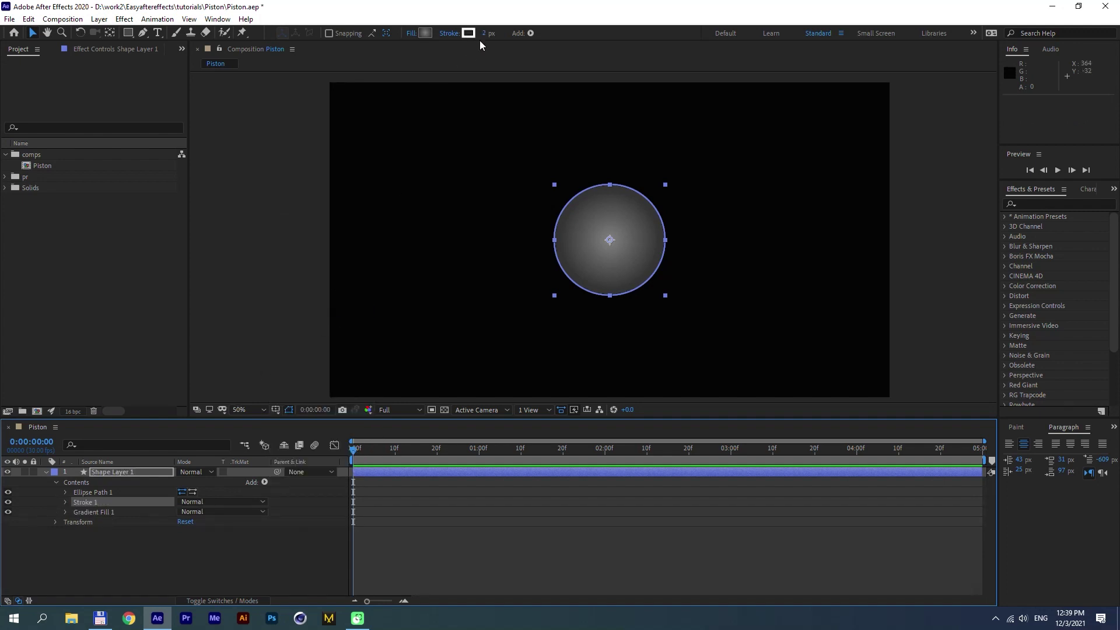
pyautogui.moveTo(487, 33); pyautogui.dragTo(514, 33)
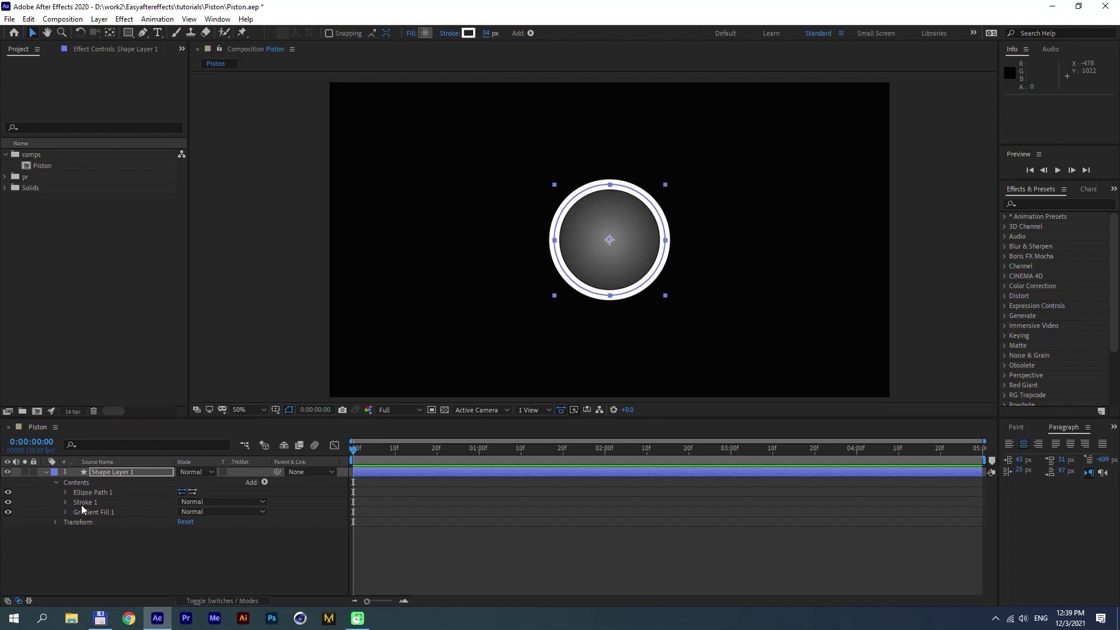
# Step: Move the stroke below the gradient fill in the layer's contents and add dashes to it
pyautogui.moveTo(82, 505); pyautogui.dragTo(96, 525)
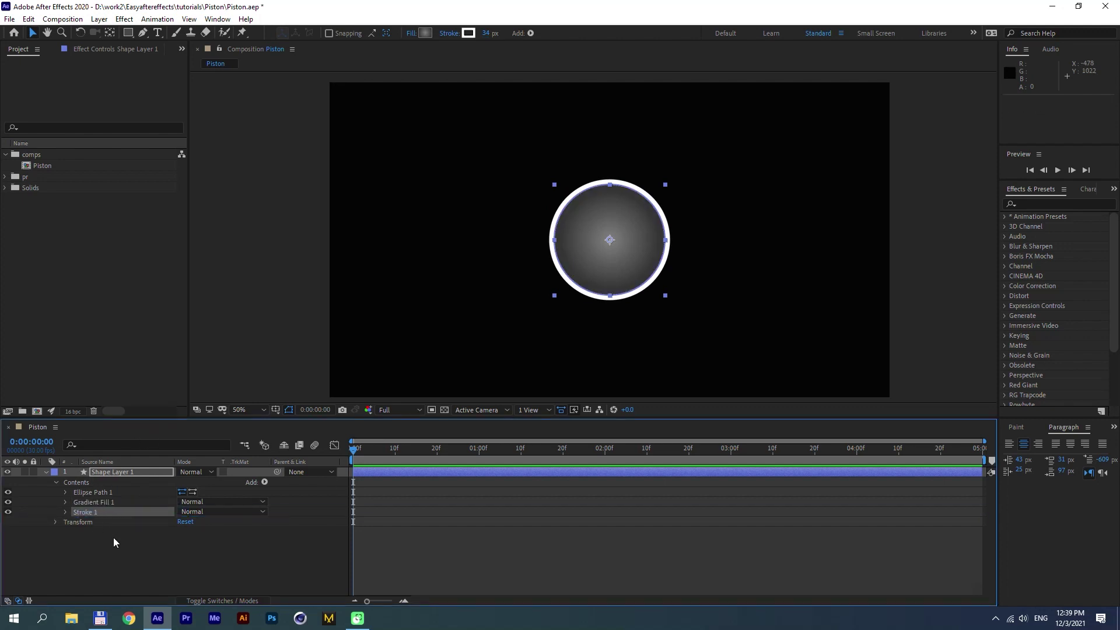
pyautogui.click(113, 537)
pyautogui.click(65, 511)
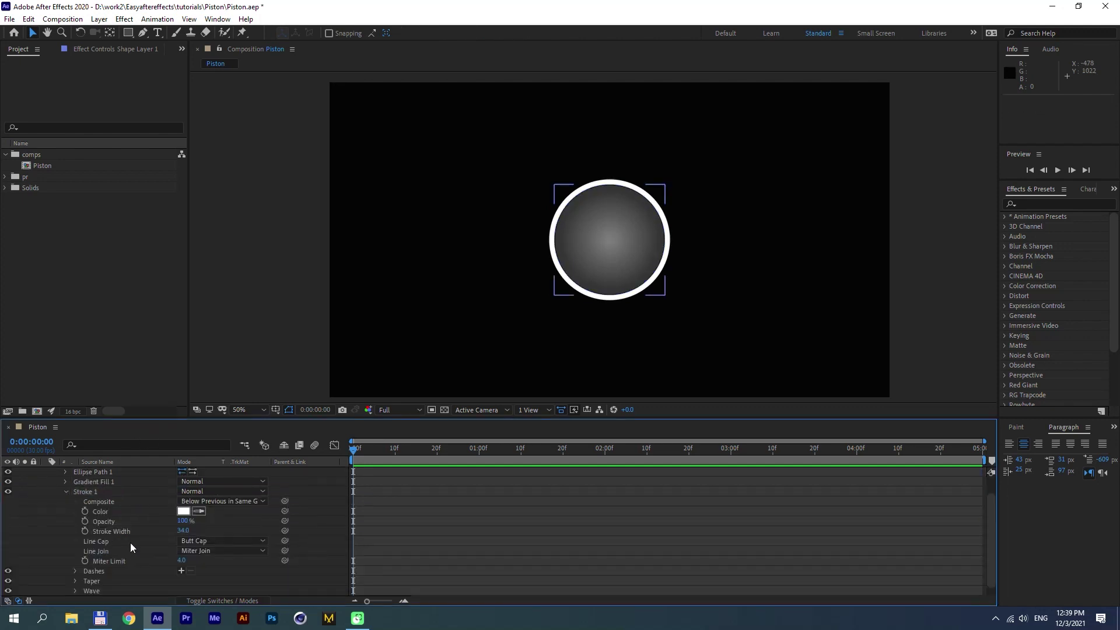
pyautogui.click(208, 542)
pyautogui.click(211, 530)
pyautogui.click(181, 570)
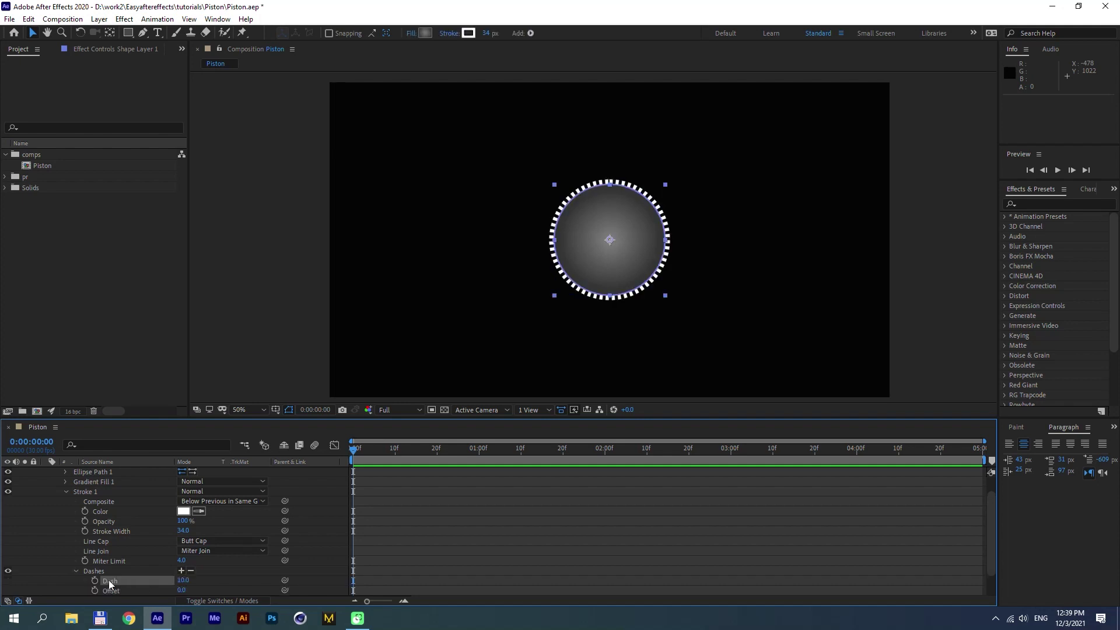
# Step: Set the stroke's dash length to 119 so the outline forms evenly spaced gear teeth
pyautogui.click(58, 562)
pyautogui.scroll(-2, 56, 560)
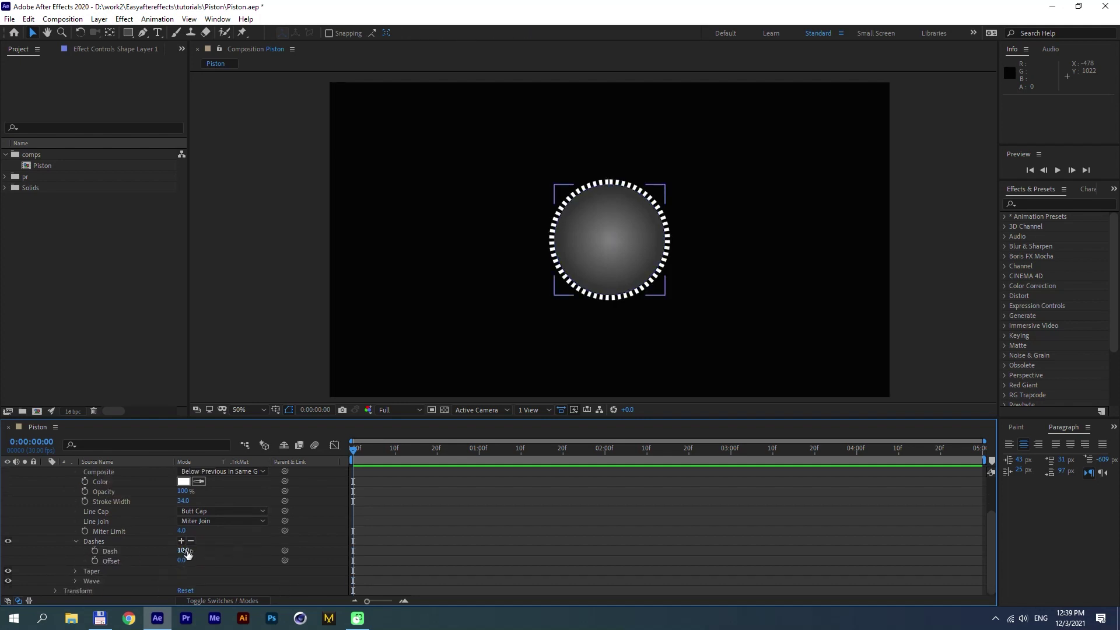
pyautogui.moveTo(182, 550); pyautogui.dragTo(250, 551)
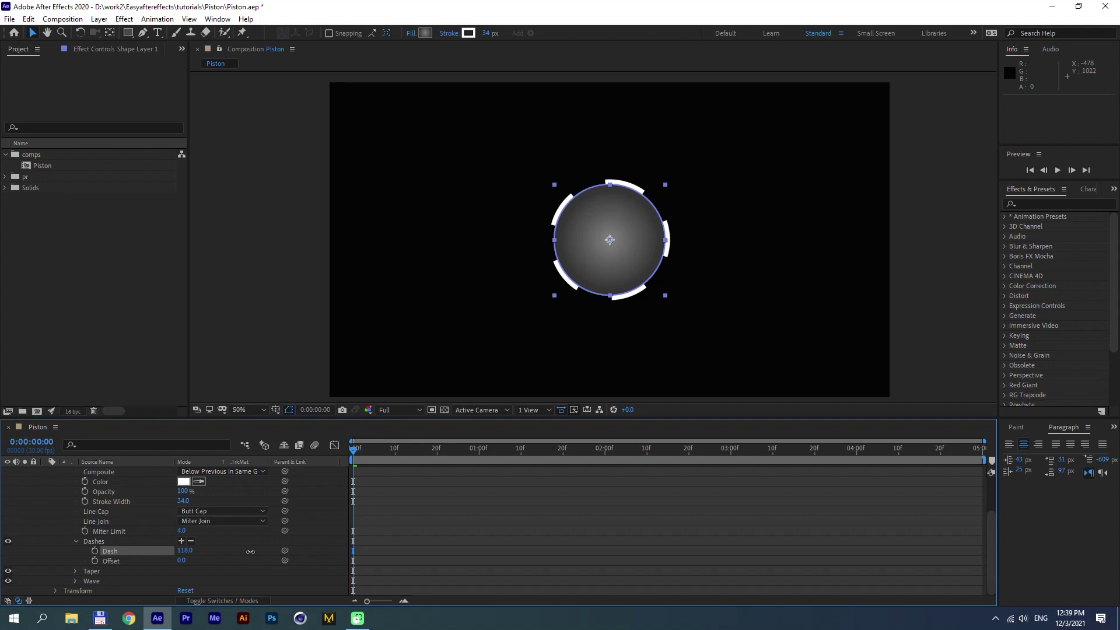
pyautogui.click(186, 550)
pyautogui.write('119')
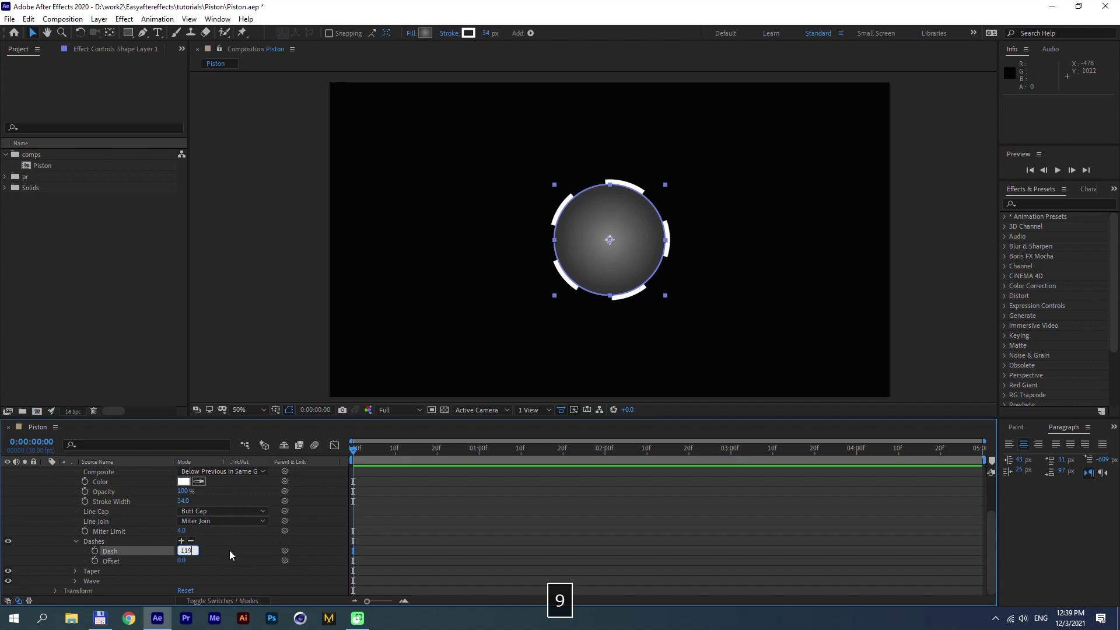
pyautogui.click(229, 550)
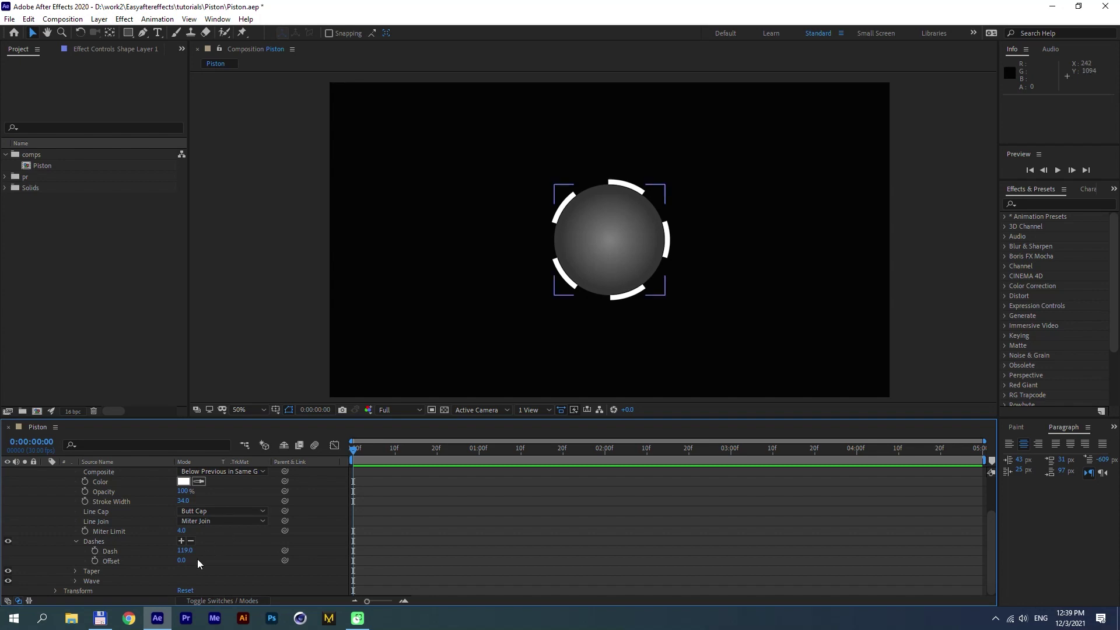
# Step: Recolor the dashed stroke by sampling the dark gray at the circle's edge, and collapse the layer's properties
pyautogui.click(556, 235)
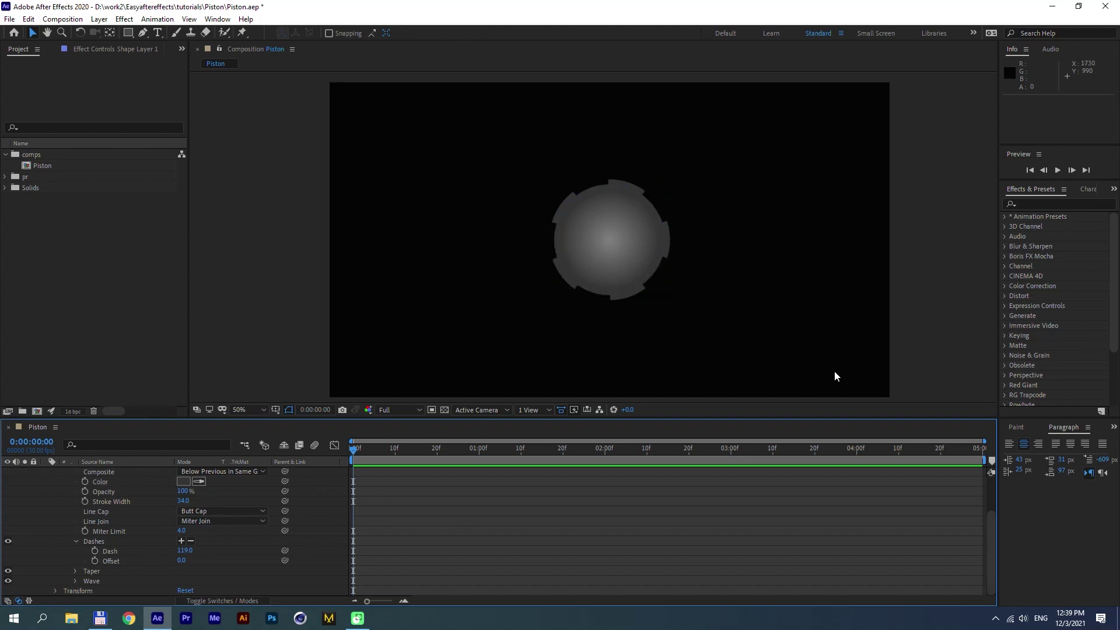
pyautogui.scroll(2, 72, 495)
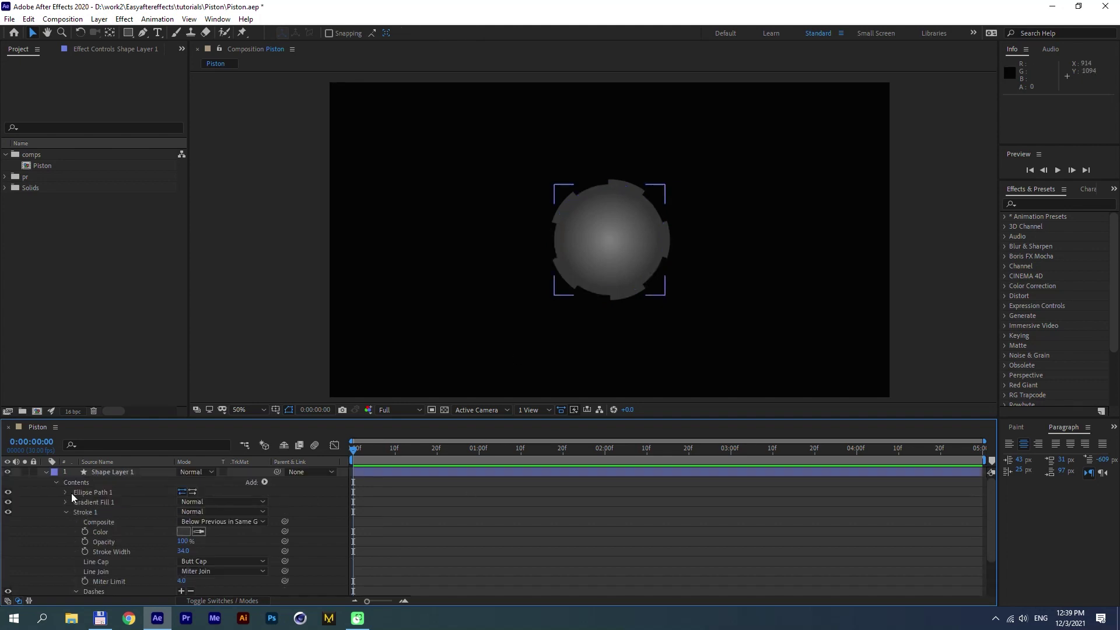
pyautogui.click(46, 472)
pyautogui.click(128, 474)
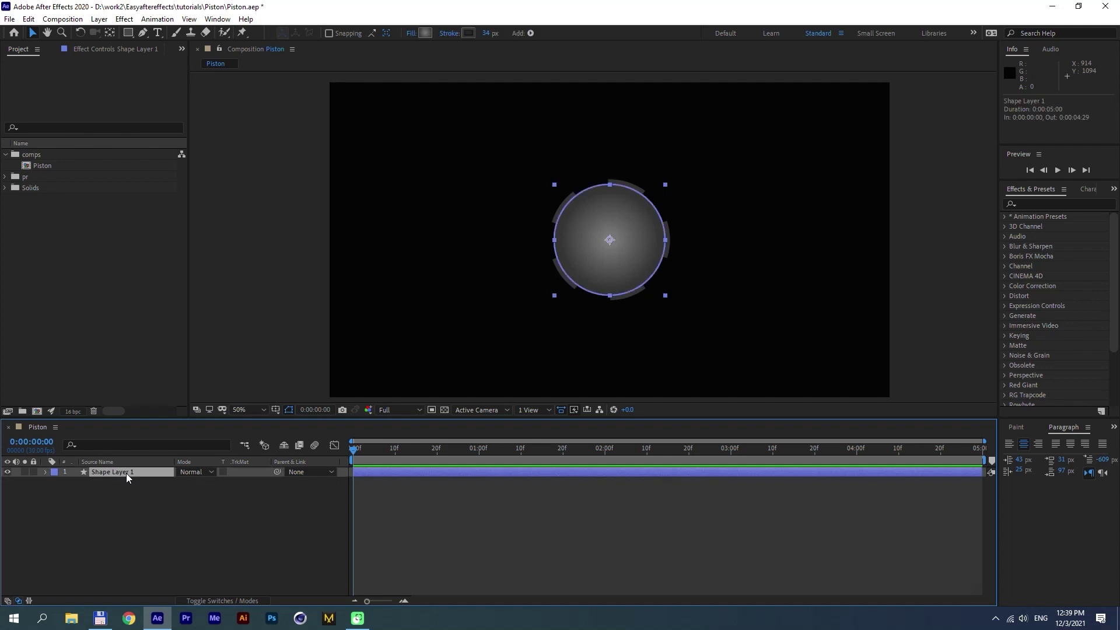
pyautogui.click(124, 488)
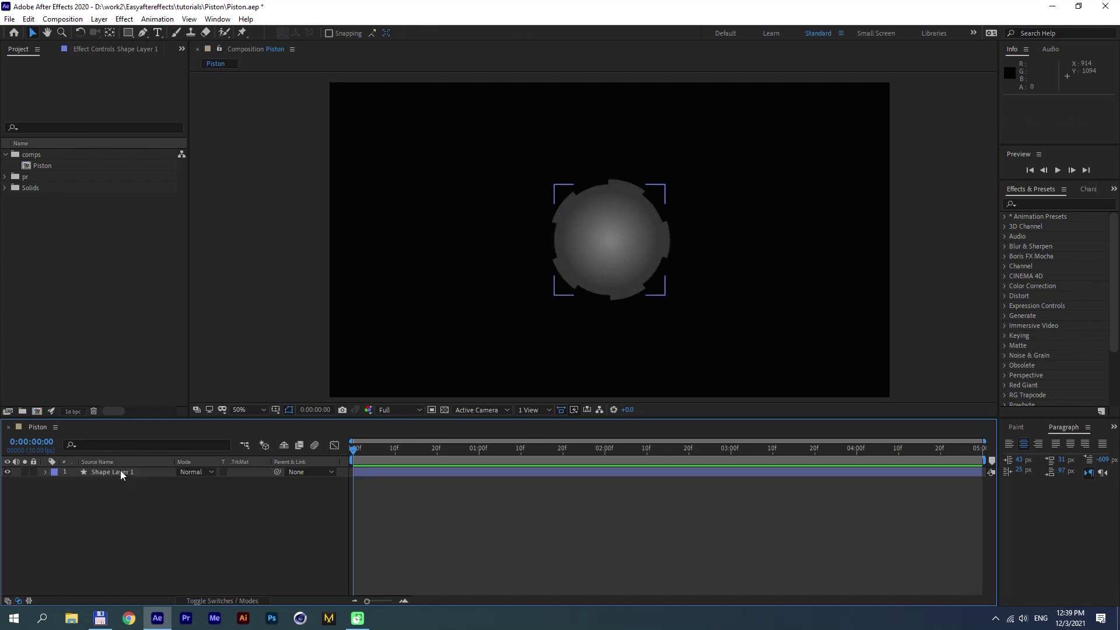
# Step: Rename the shape layer as gear_1
pyautogui.click(120, 470)
pyautogui.press('Return')
pyautogui.write('gear')
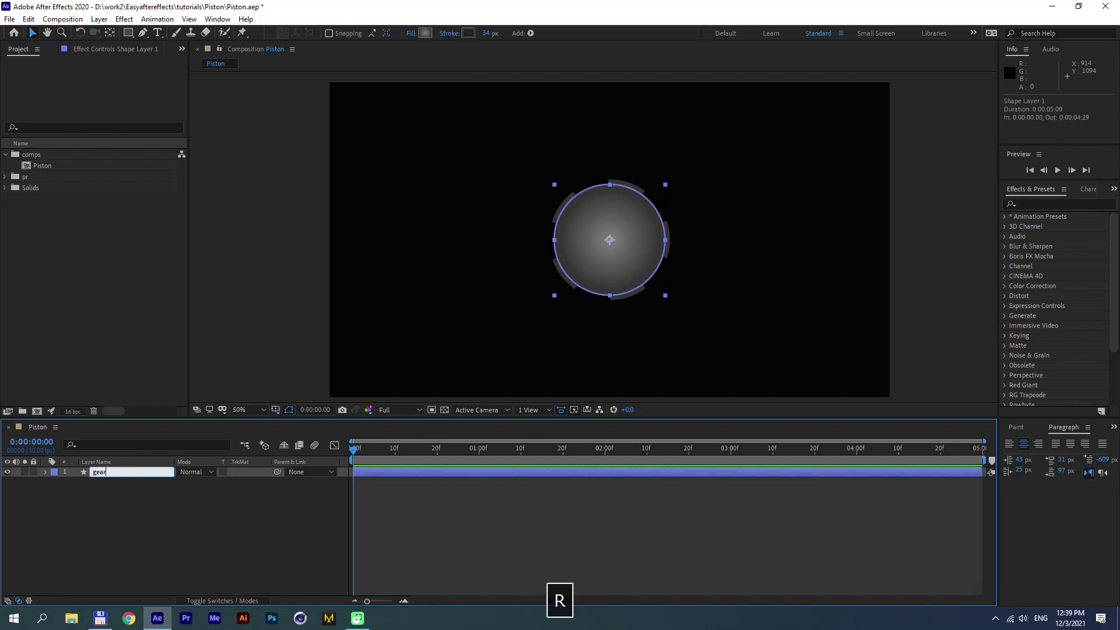
pyautogui.write('_1')
pyautogui.press('Return')
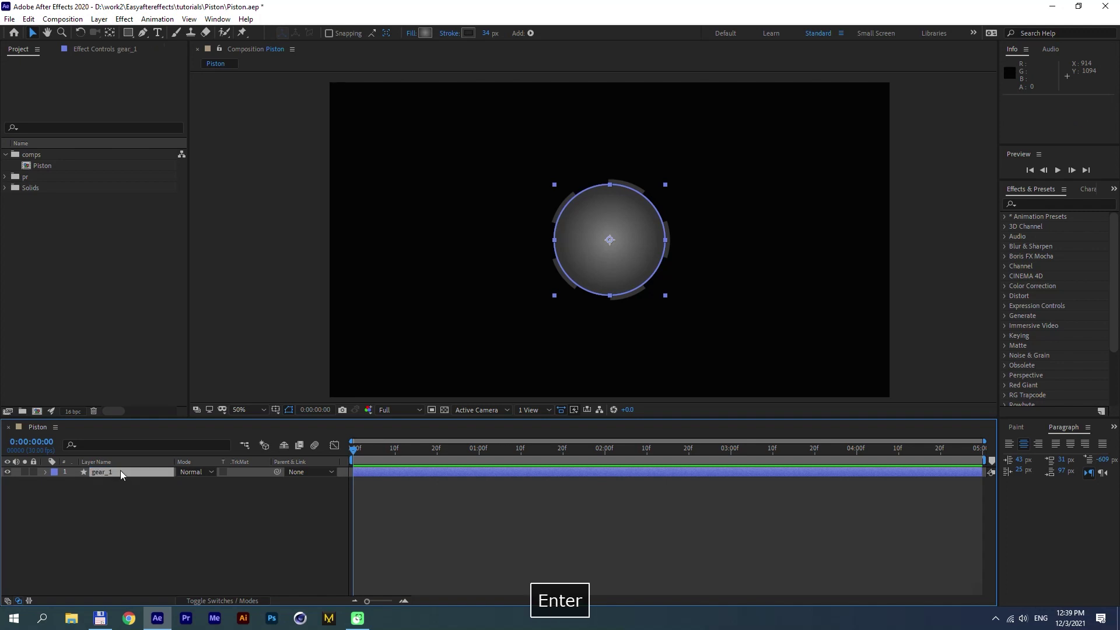
pyautogui.click(128, 509)
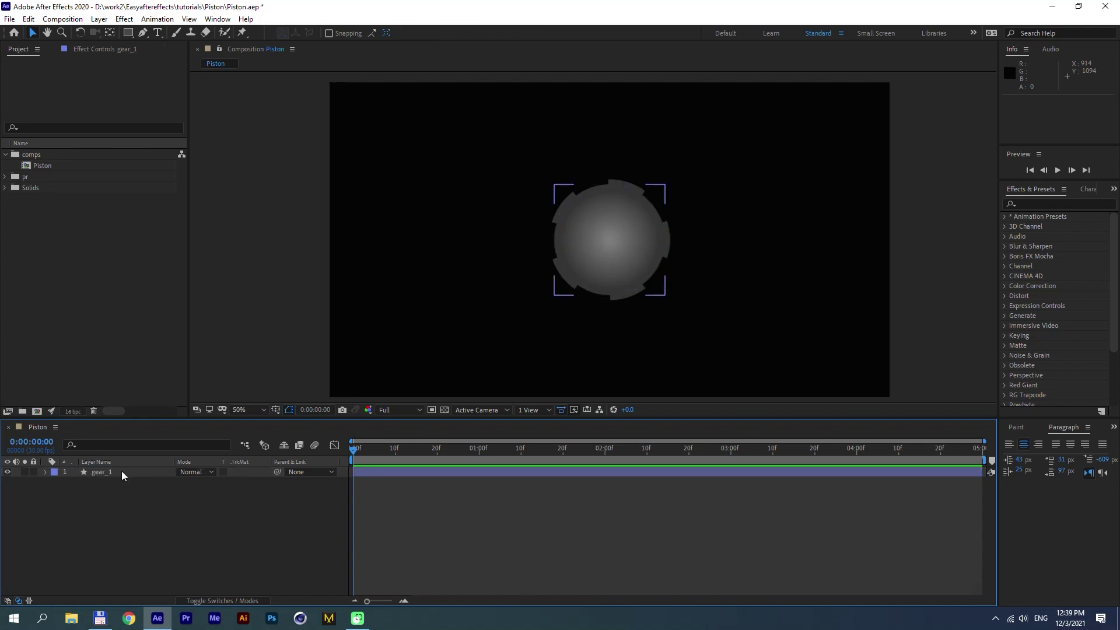
# Step: Create a new empty shape layer above gear_1 and add an ellipse path to it
pyautogui.click(100, 22)
pyautogui.moveTo(234, 33)
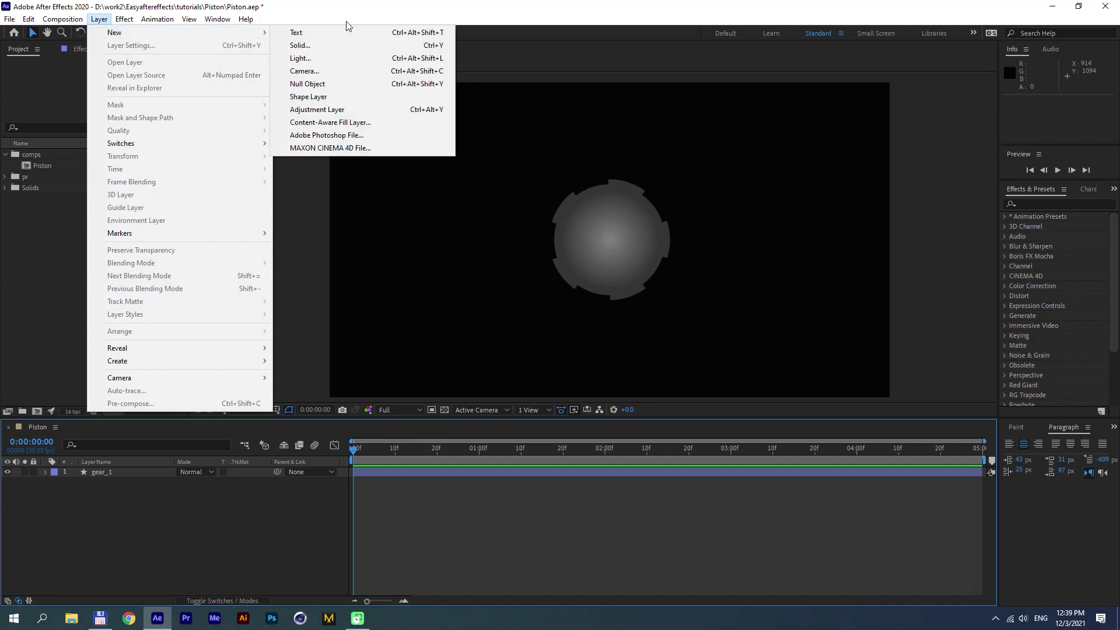
pyautogui.click(318, 97)
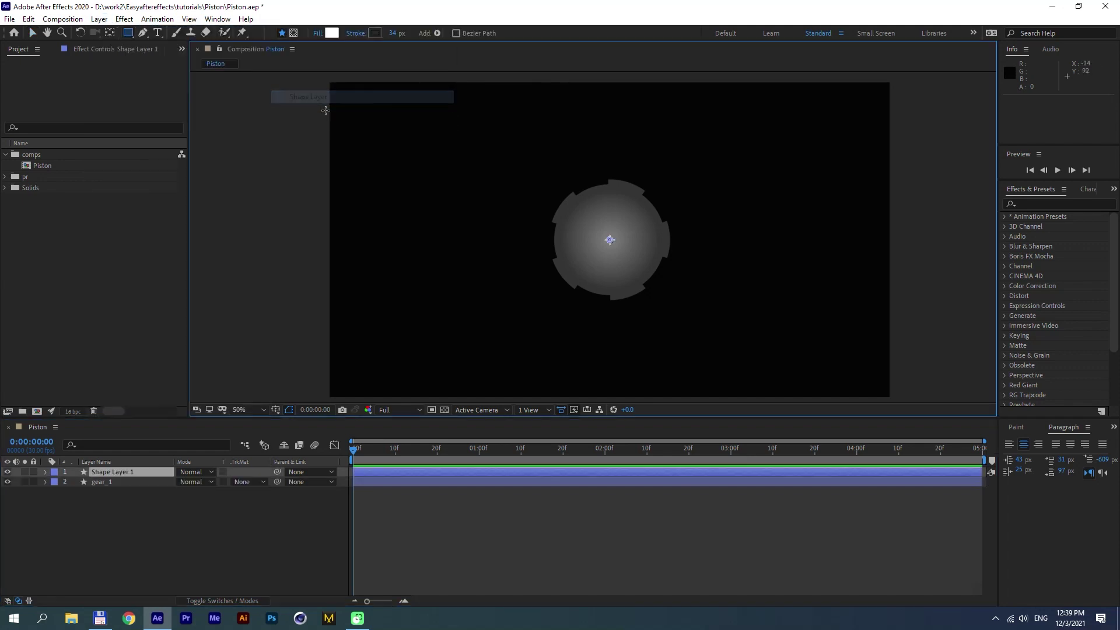
pyautogui.click(438, 34)
pyautogui.click(492, 64)
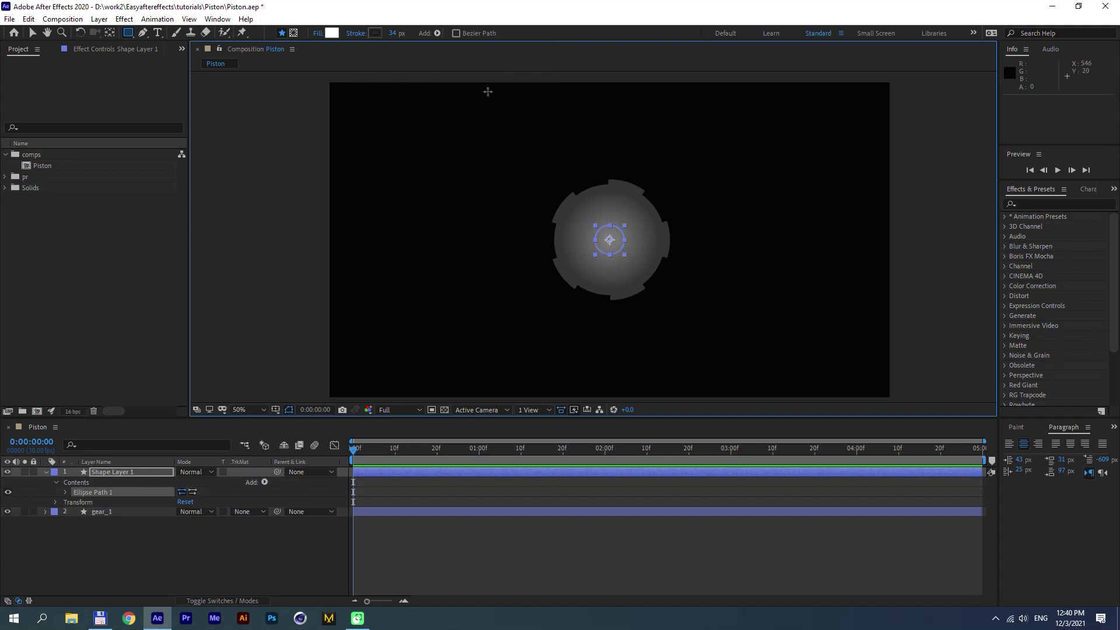
# Step: Set the new ellipse path's size to 70 by 70
pyautogui.click(65, 492)
pyautogui.click(190, 501)
pyautogui.write('70')
pyautogui.click(250, 506)
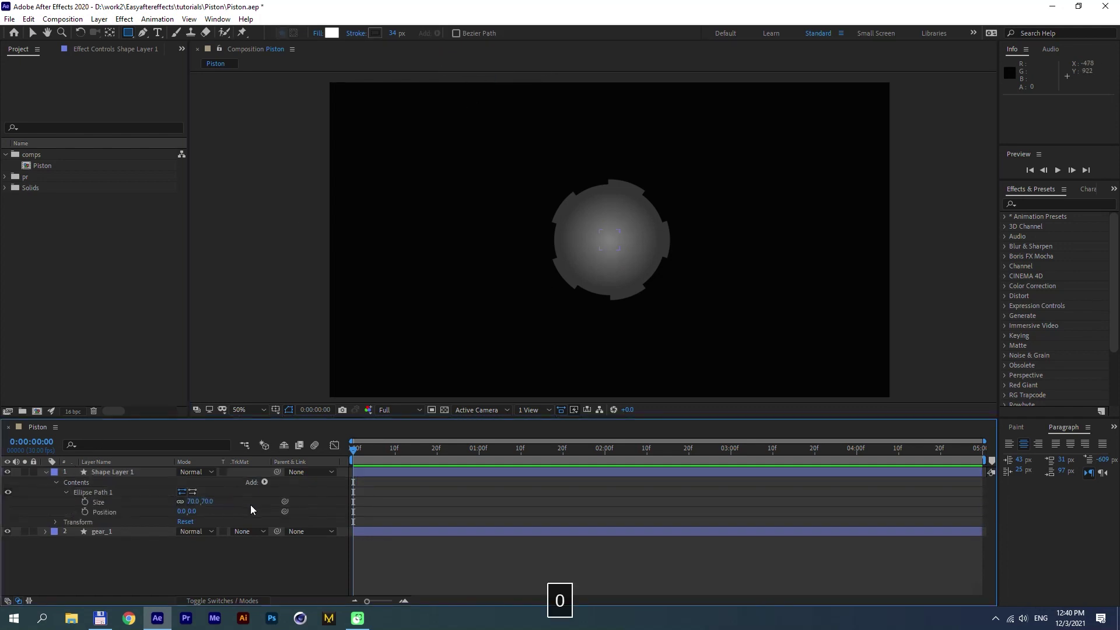
# Step: Set the ellipse path's size to 80 by 80 and add a fill to the new shape layer
pyautogui.click(191, 501)
pyautogui.write('80')
pyautogui.click(253, 501)
pyautogui.click(97, 471)
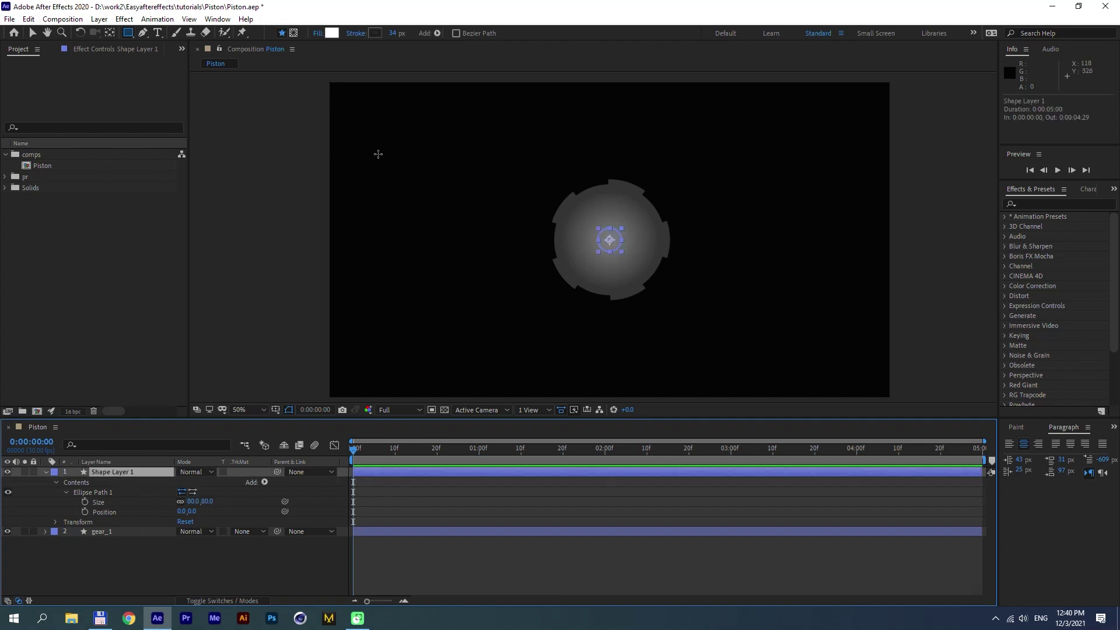
pyautogui.click(437, 33)
pyautogui.click(466, 109)
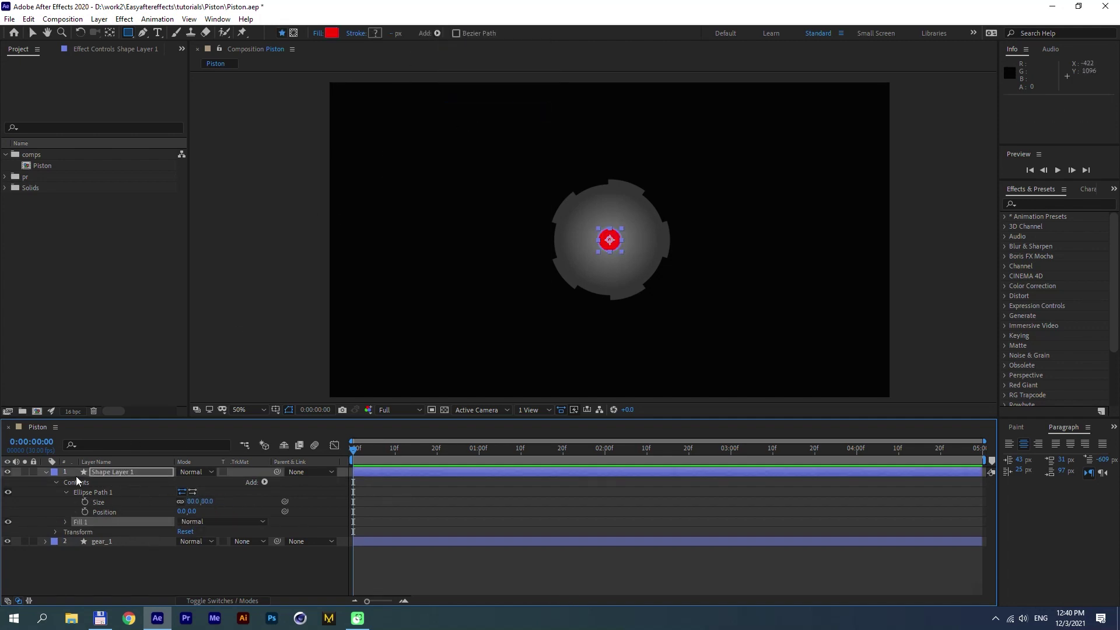
# Step: Collapse the new shape layer's properties and rename the layer as whole_1
pyautogui.click(46, 473)
pyautogui.click(110, 475)
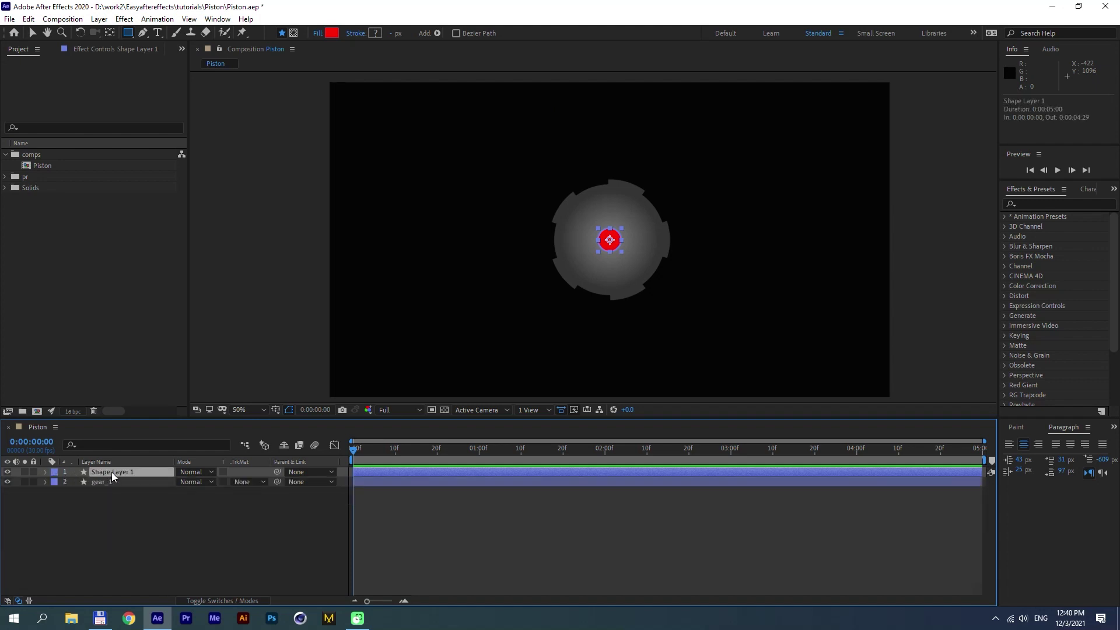
pyautogui.press('Return')
pyautogui.write('whole_')
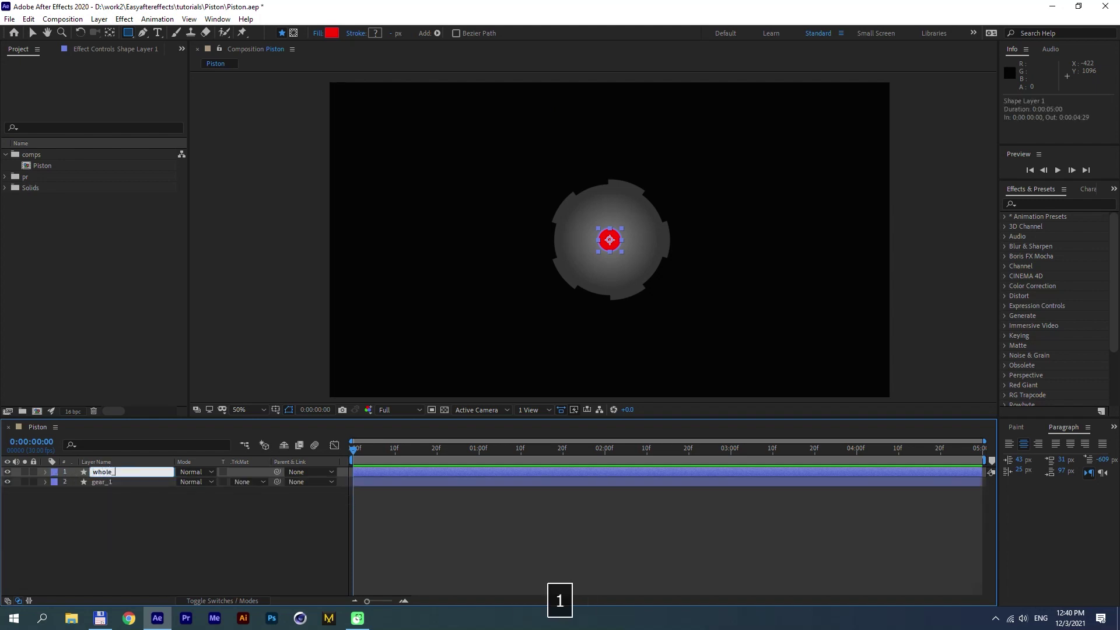
pyautogui.write('1')
pyautogui.press('Return')
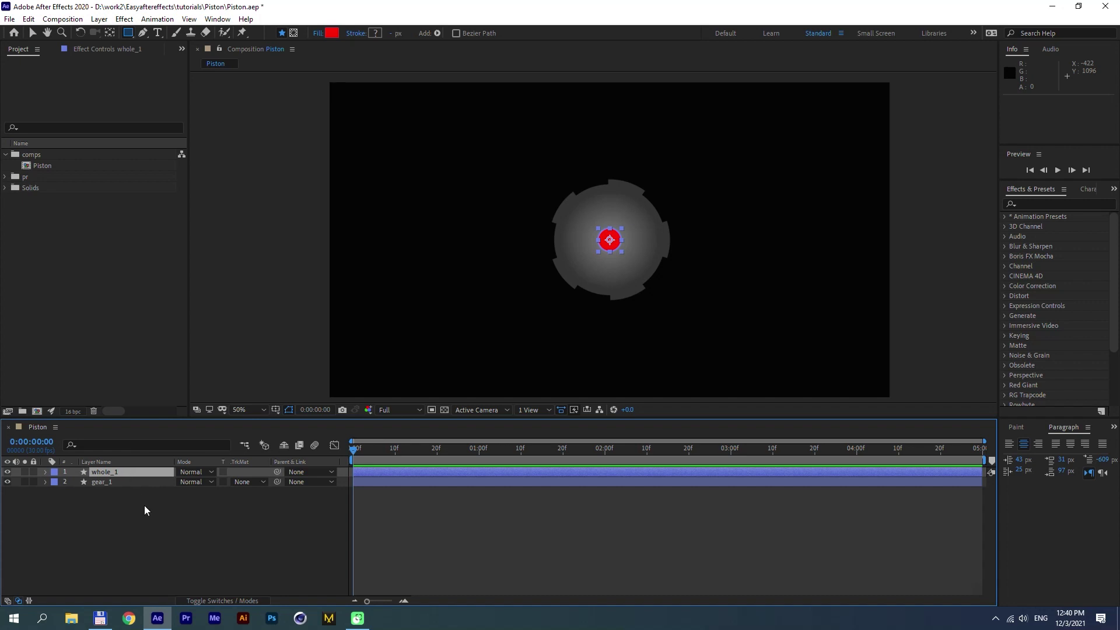
# Step: Parent whole_1 to gear_1 and move the red circle near the gear's upper edge, to about 33, -105
pyautogui.moveTo(277, 471); pyautogui.dragTo(123, 482)
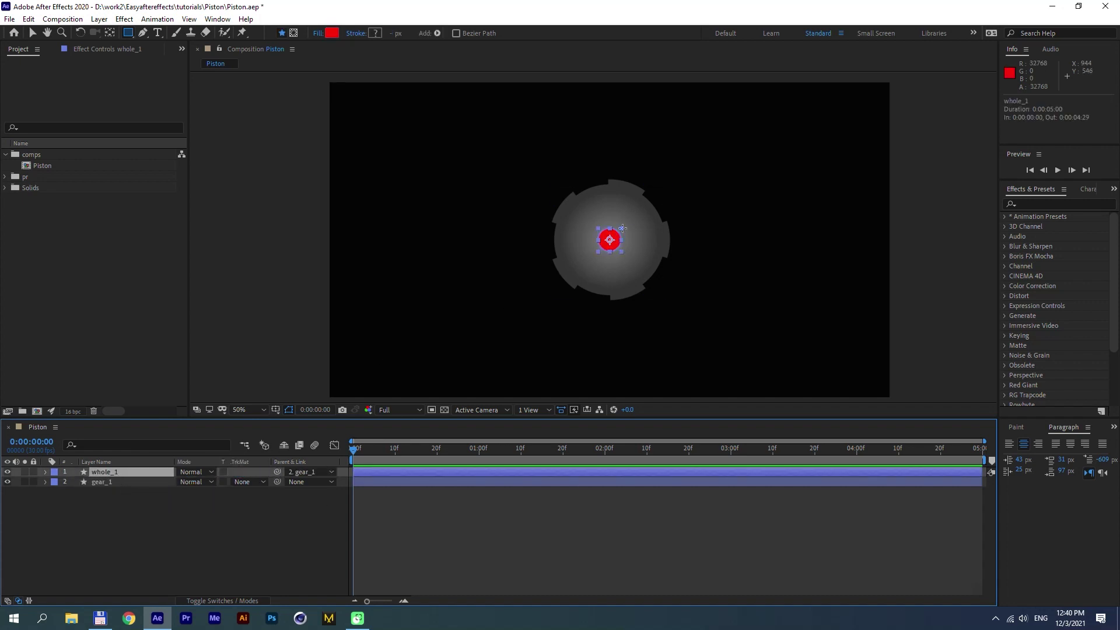
pyautogui.press('/')
pyautogui.press('v')
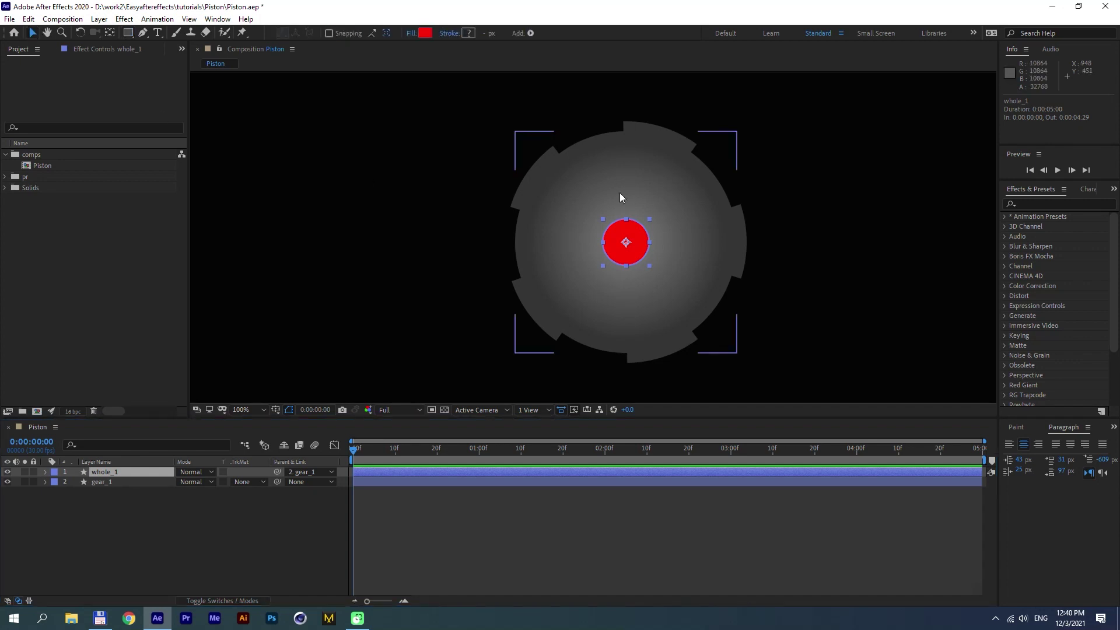
pyautogui.moveTo(632, 245); pyautogui.dragTo(652, 190)
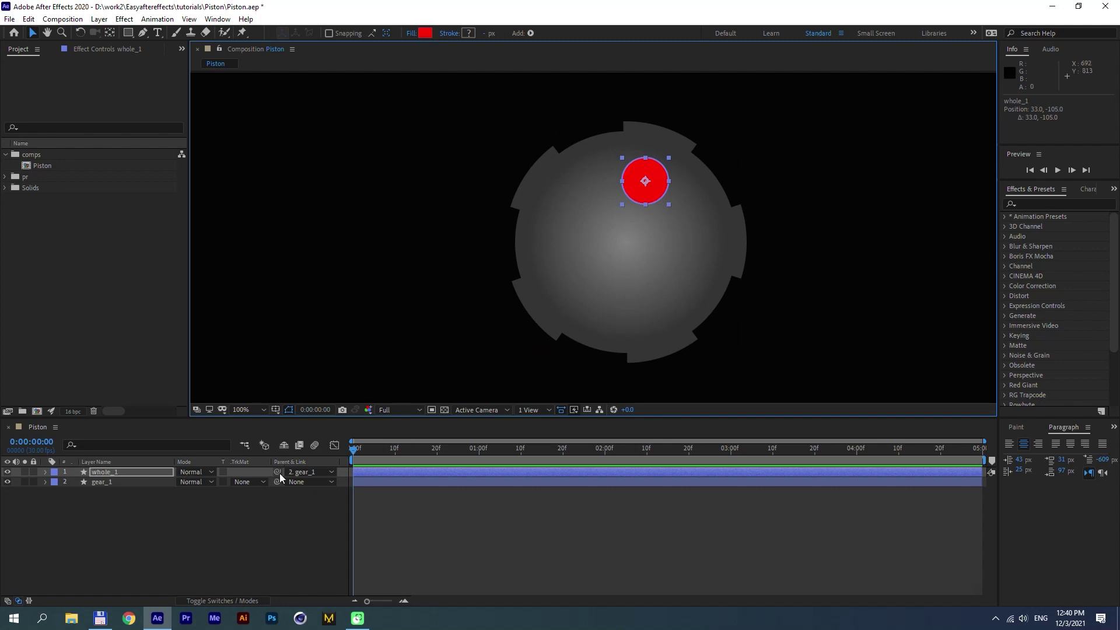
# Step: Cut the hole out of the gear by setting gear_1's track matte to Alpha Inverted Matte "whole_1"
pyautogui.click(250, 481)
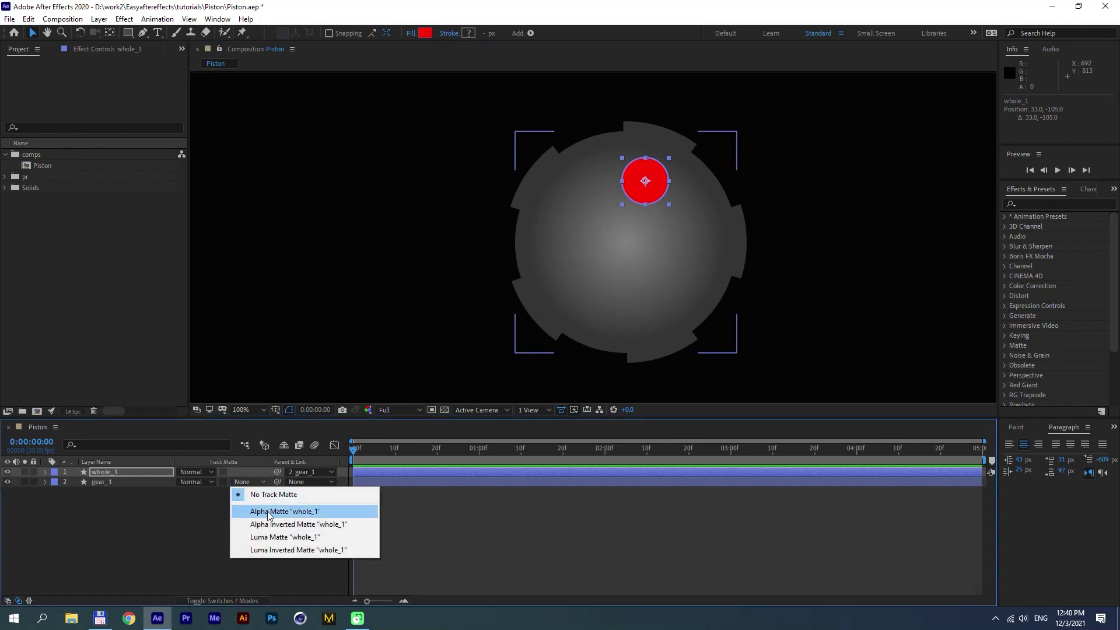
pyautogui.click(268, 513)
pyautogui.click(257, 484)
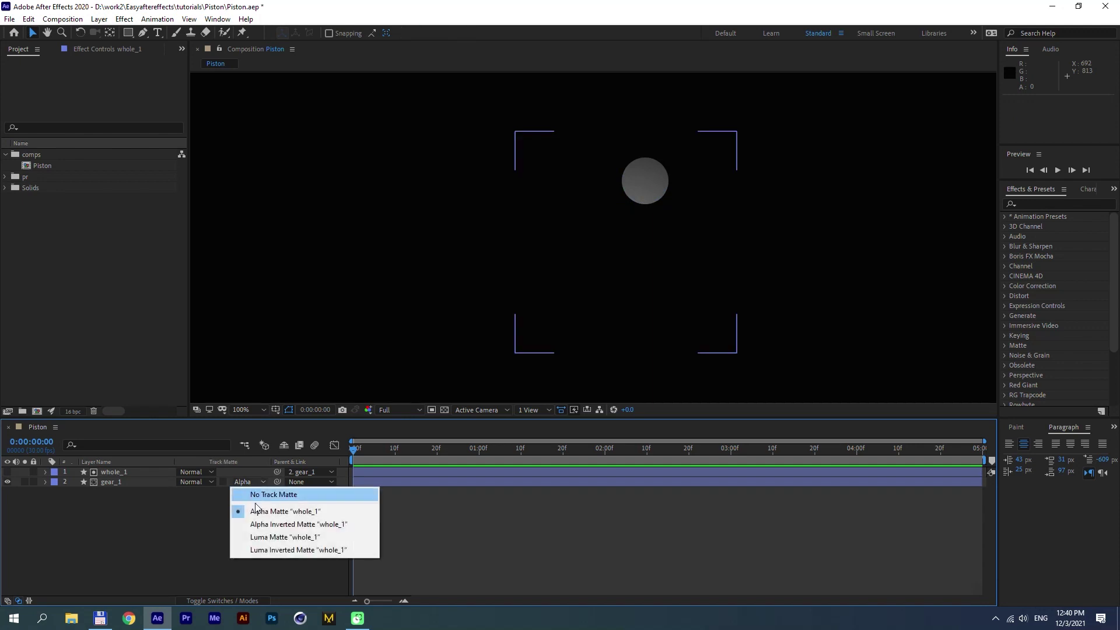
pyautogui.click(344, 523)
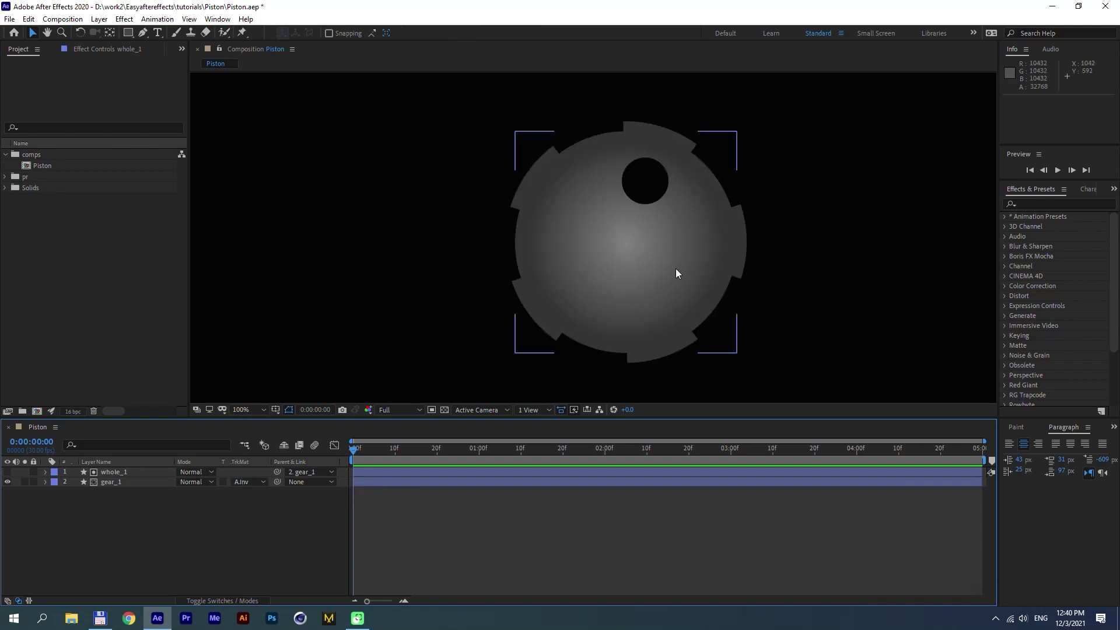
# Step: Animate gear_1's rotation with a keyframe at the first frame and one of 3 full revolutions at 0:00:04:29
pyautogui.press(',')
pyautogui.click(131, 482)
pyautogui.press('r')
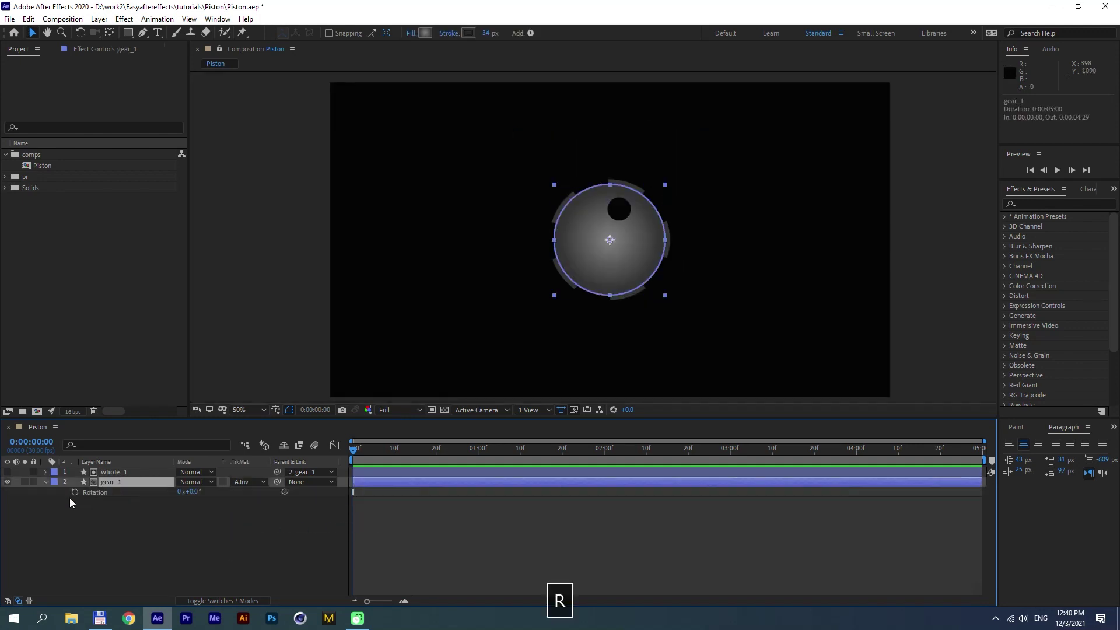
pyautogui.click(75, 492)
pyautogui.moveTo(505, 450); pyautogui.dragTo(980, 452)
pyautogui.click(179, 492)
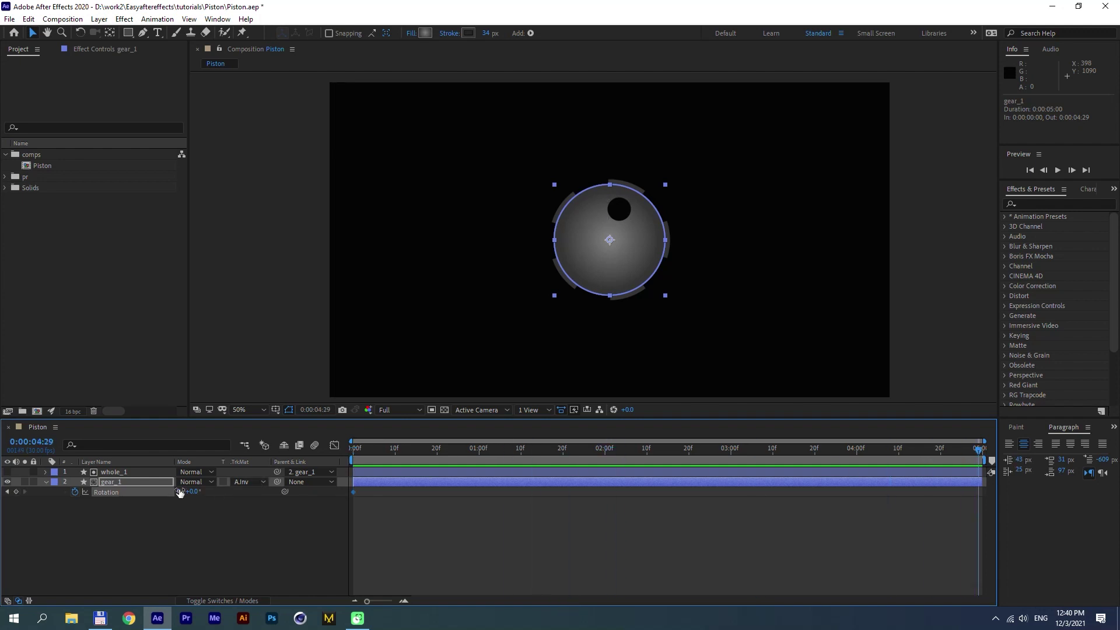
pyautogui.write('3')
pyautogui.click(236, 533)
# Step: Play a preview of the gear's rotation with its cut-out hole
pyautogui.press('KP_0')
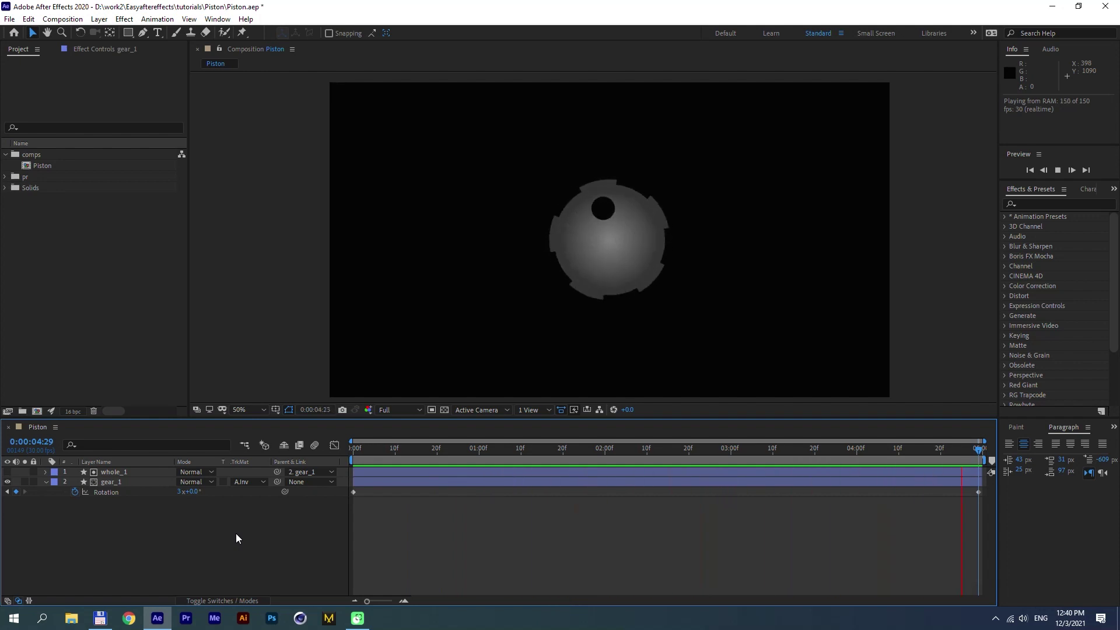
pyautogui.press('KP_0')
pyautogui.click(49, 488)
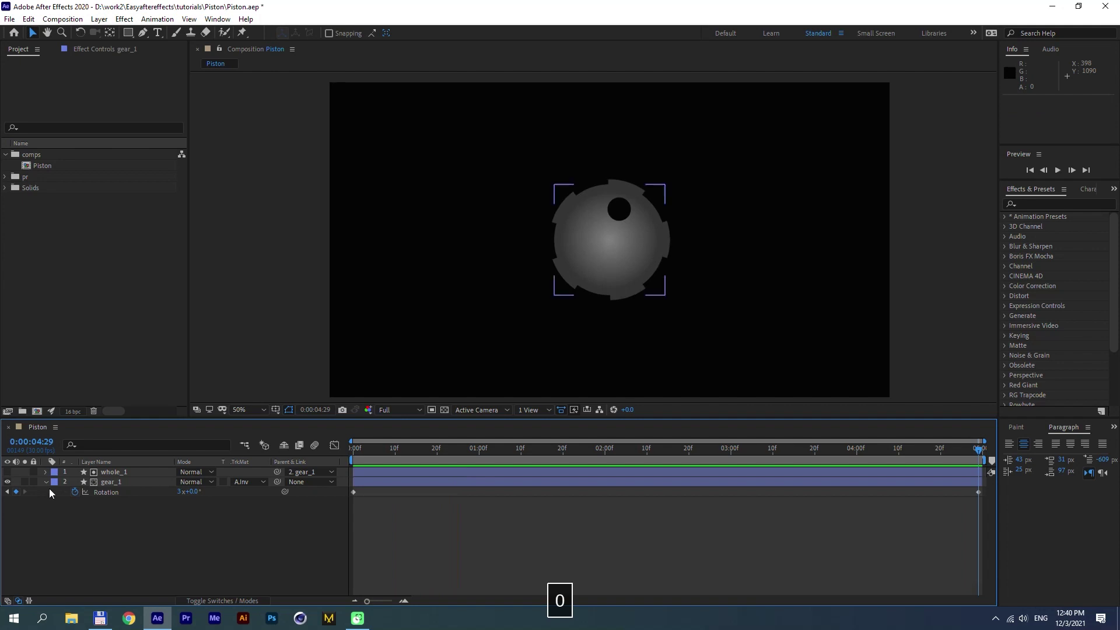
# Step: Add a Bevel and Emboss layer style to gear_1 and expand its settings
pyautogui.rightClick(121, 478)
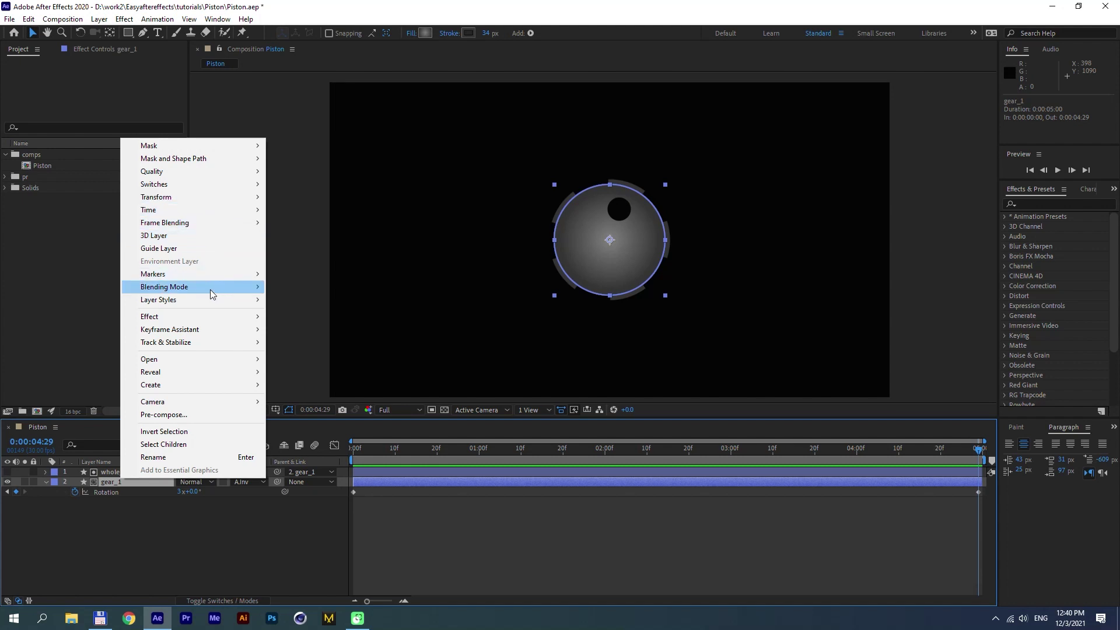
pyautogui.moveTo(221, 301)
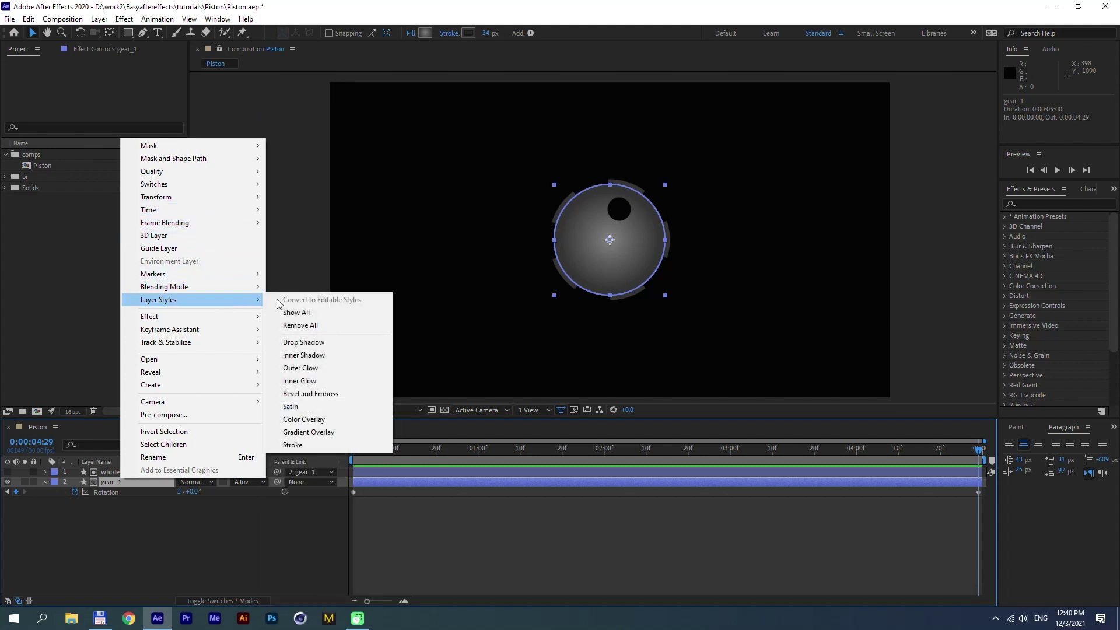
pyautogui.click(320, 393)
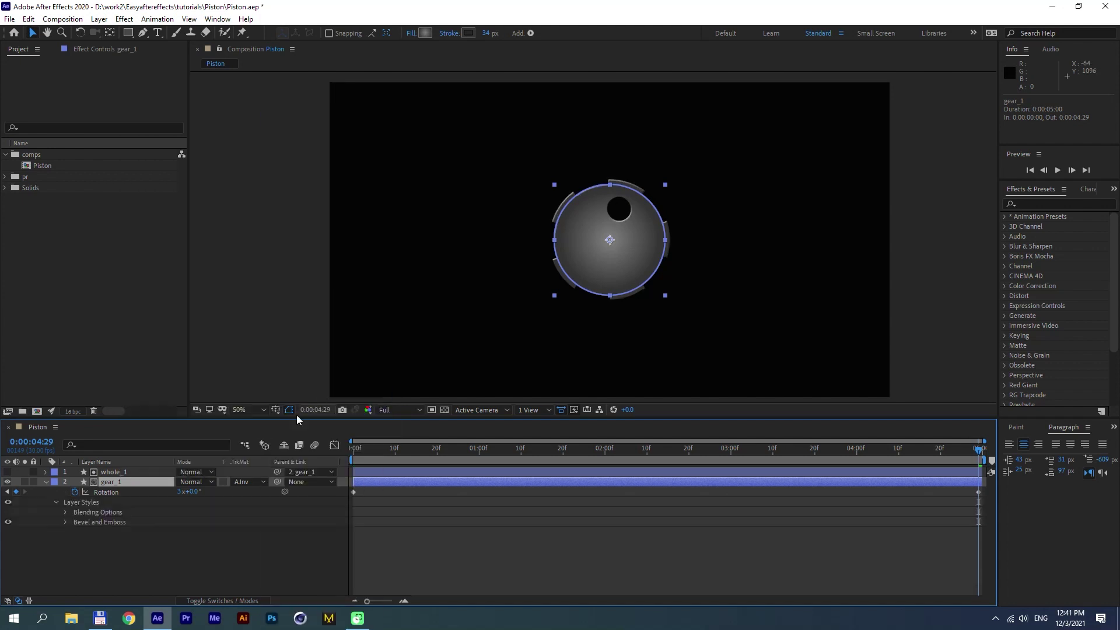
pyautogui.click(66, 522)
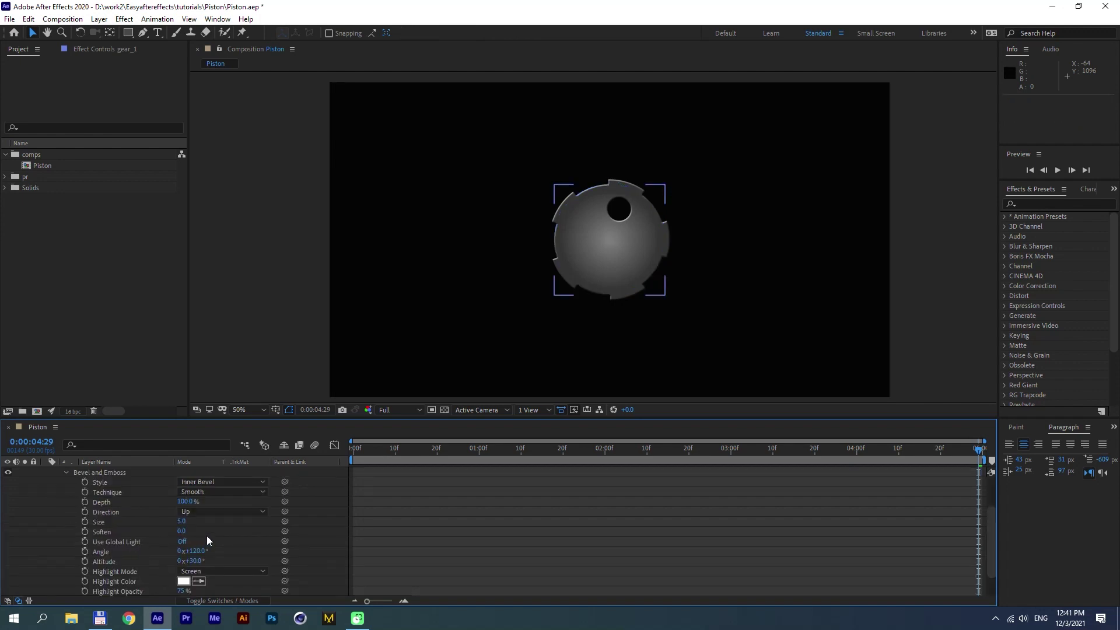
# Step: Try Bevel and Emboss sizes of 13 and 7 on the gear
pyautogui.click(182, 521)
pyautogui.write('13')
pyautogui.click(235, 529)
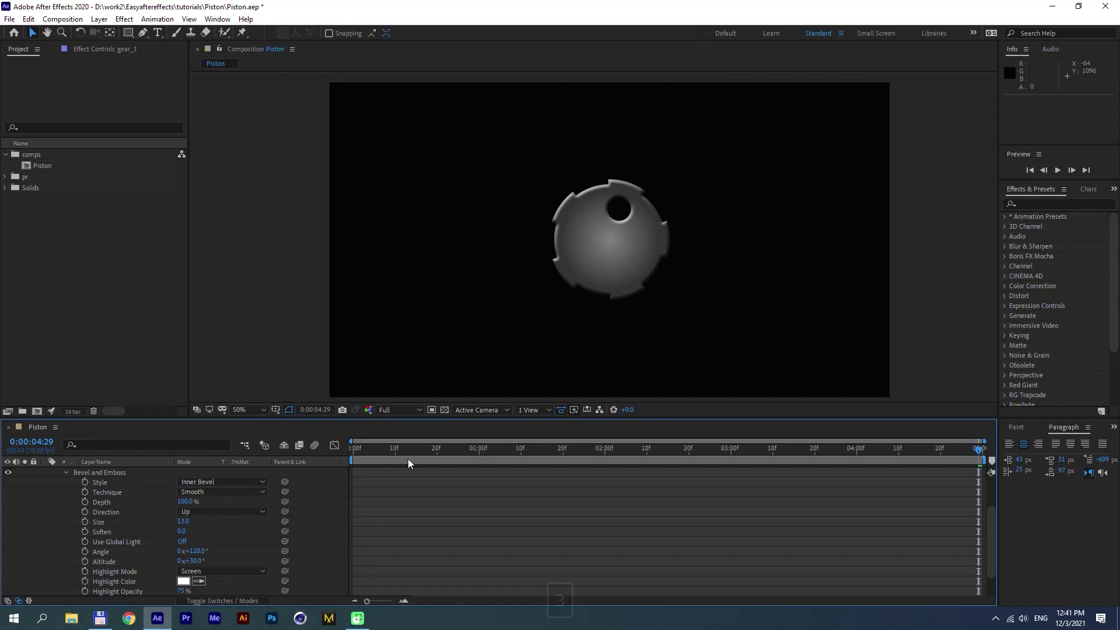
pyautogui.write('7')
pyautogui.click(234, 522)
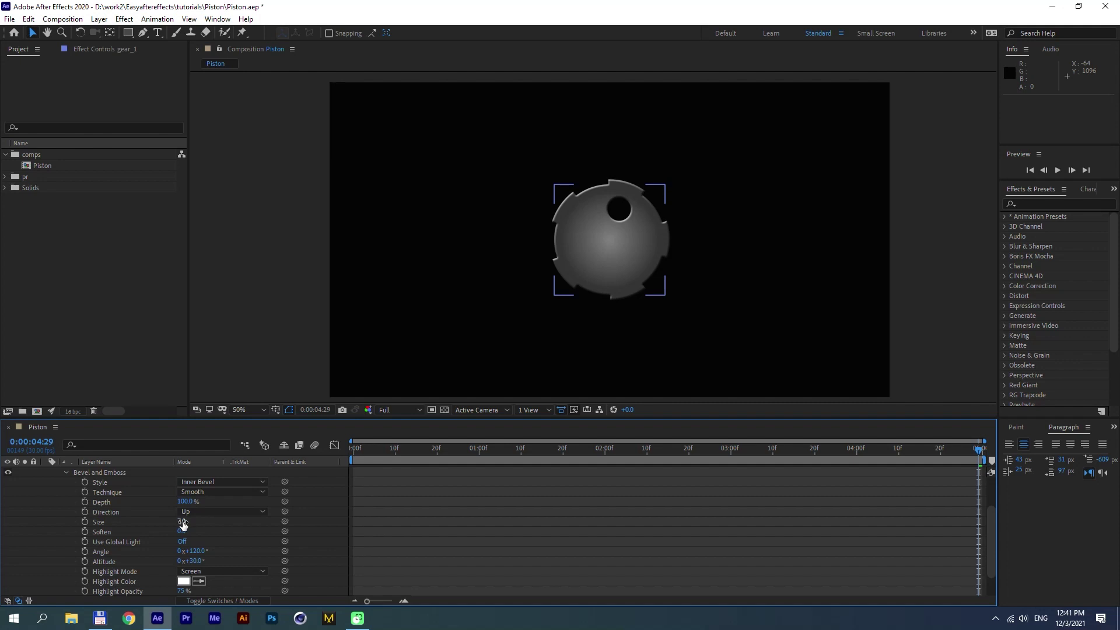
# Step: Set the Bevel and Emboss size to 10 and collapse gear_1's properties
pyautogui.write('10')
pyautogui.click(235, 524)
pyautogui.scroll(3, 44, 507)
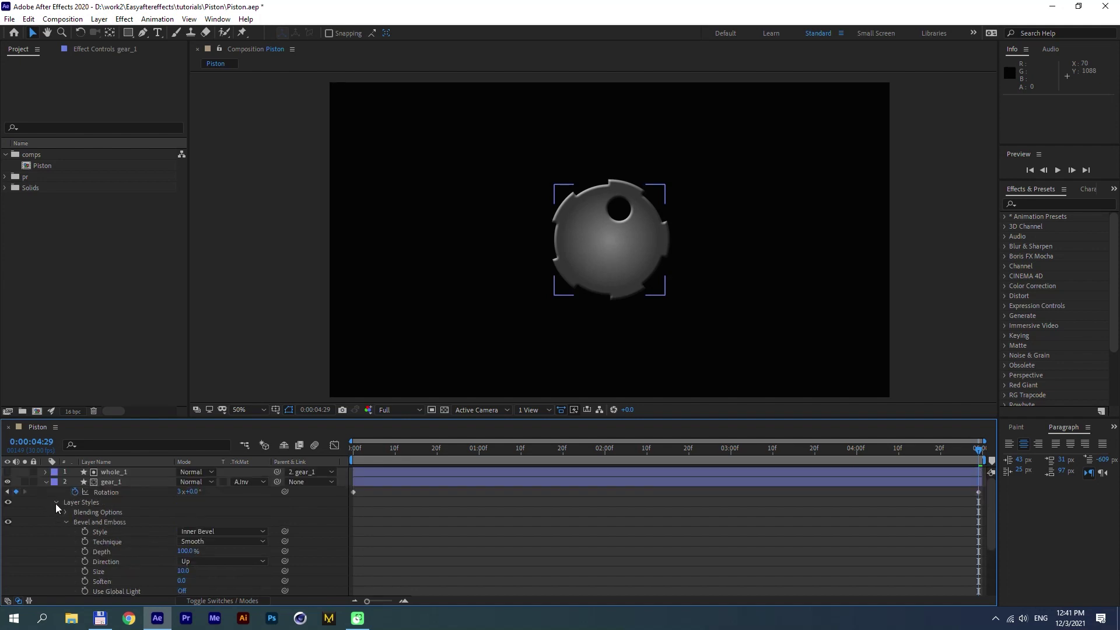
pyautogui.click(56, 502)
pyautogui.click(46, 482)
# Step: Play a preview of the rotating gear with its bevel applied
pyautogui.press('KP_0')
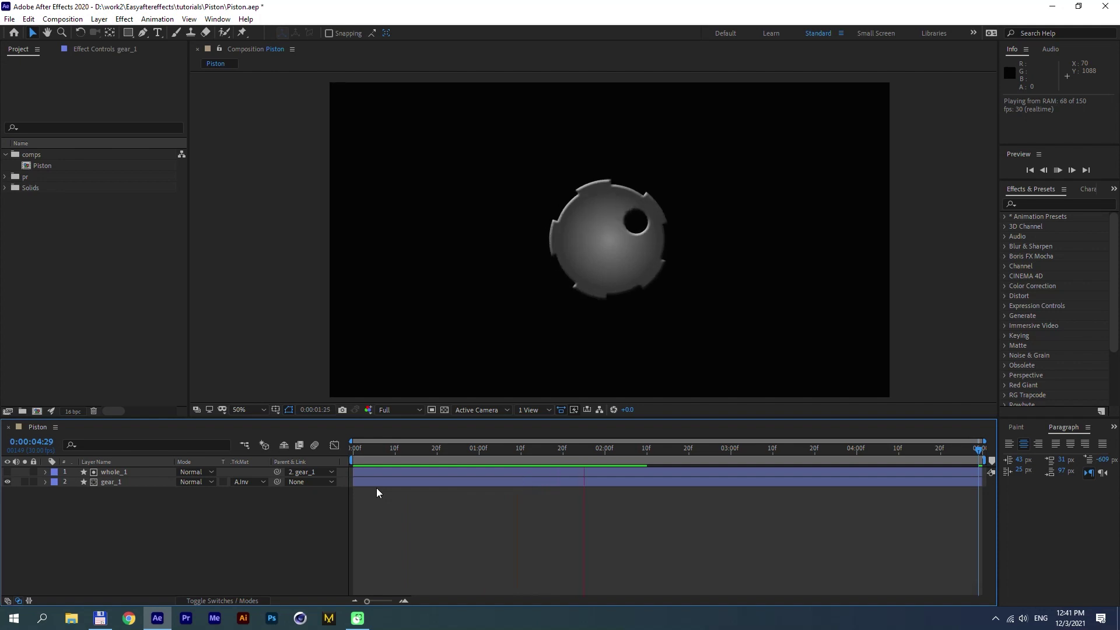
pyautogui.press('KP_0')
pyautogui.press('KP_0')
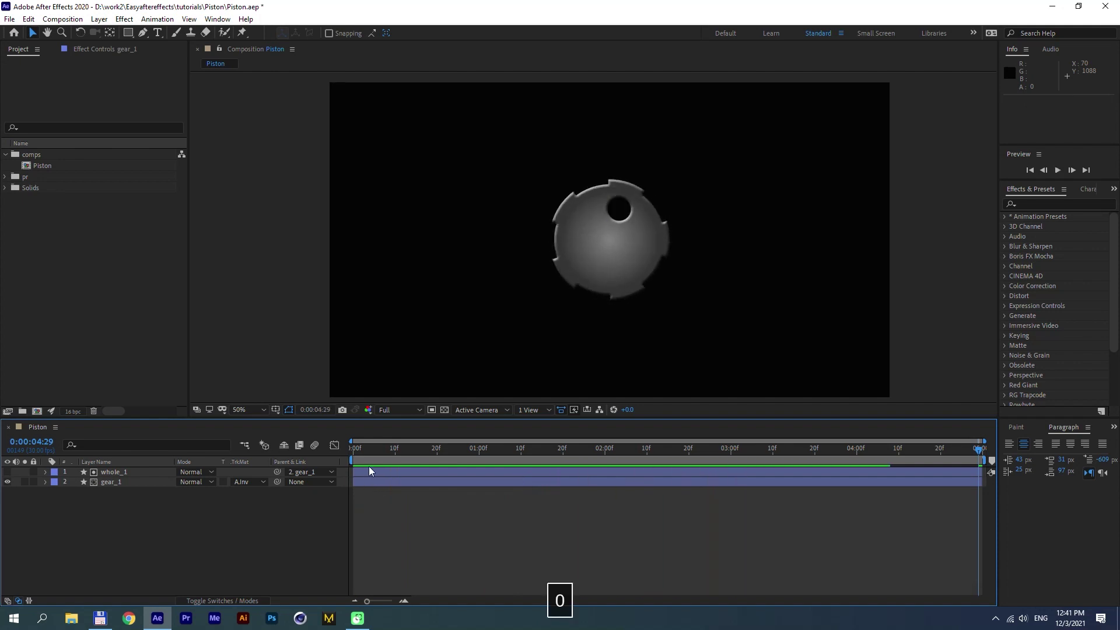
# Step: Return to the first frame and create a white 1920 by 1080 solid named Piston_1
pyautogui.moveTo(366, 454); pyautogui.dragTo(349, 453)
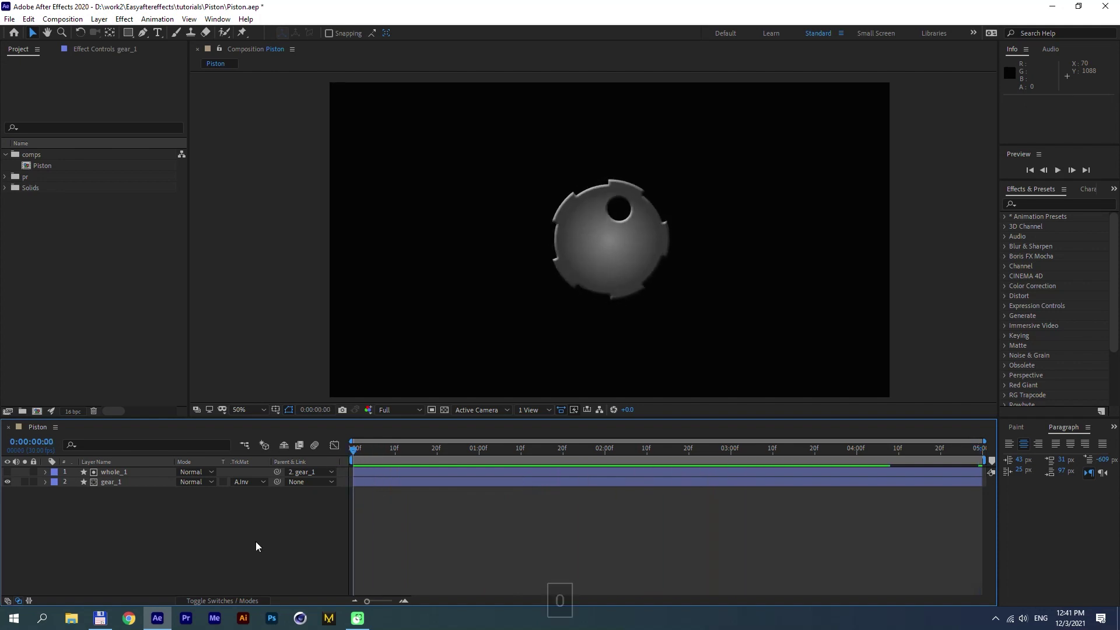
pyautogui.click(99, 21)
pyautogui.moveTo(128, 32)
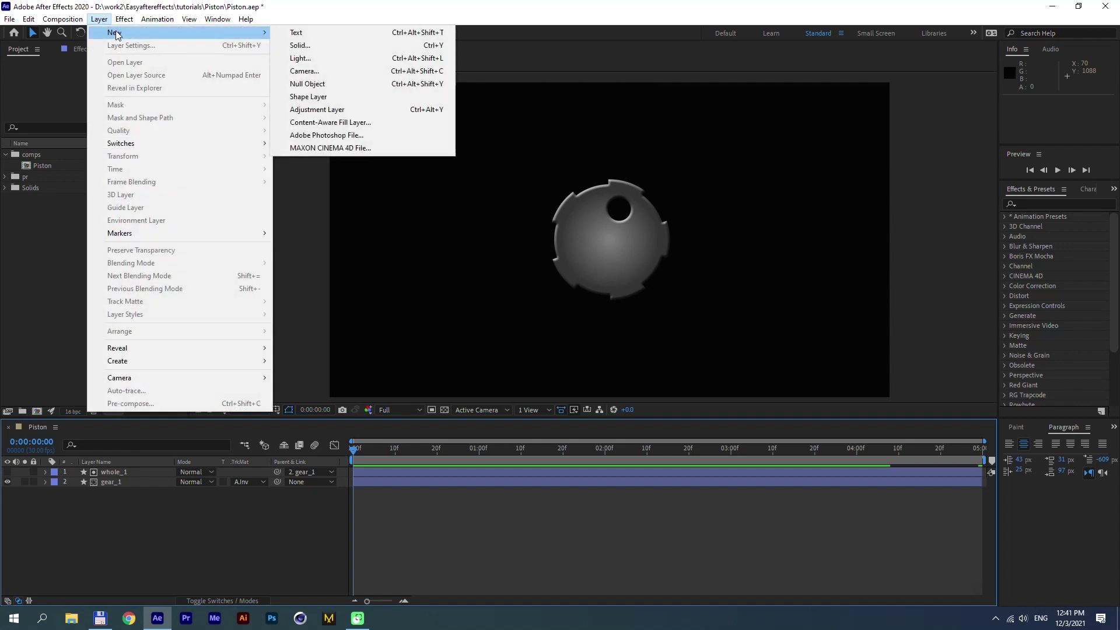
pyautogui.click(315, 46)
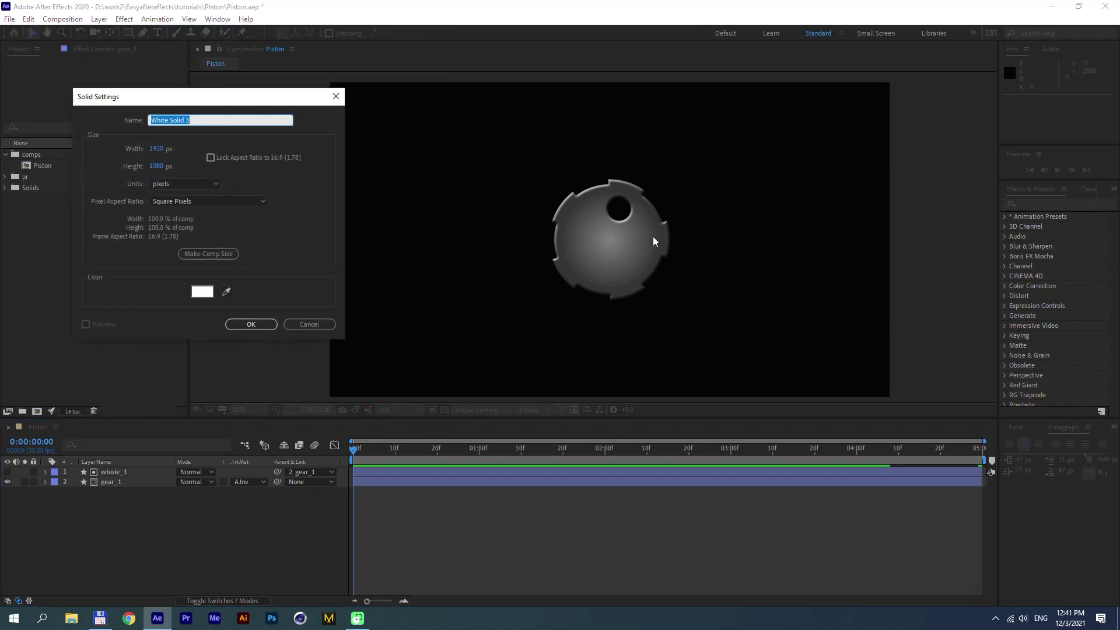
pyautogui.write('Pistone')
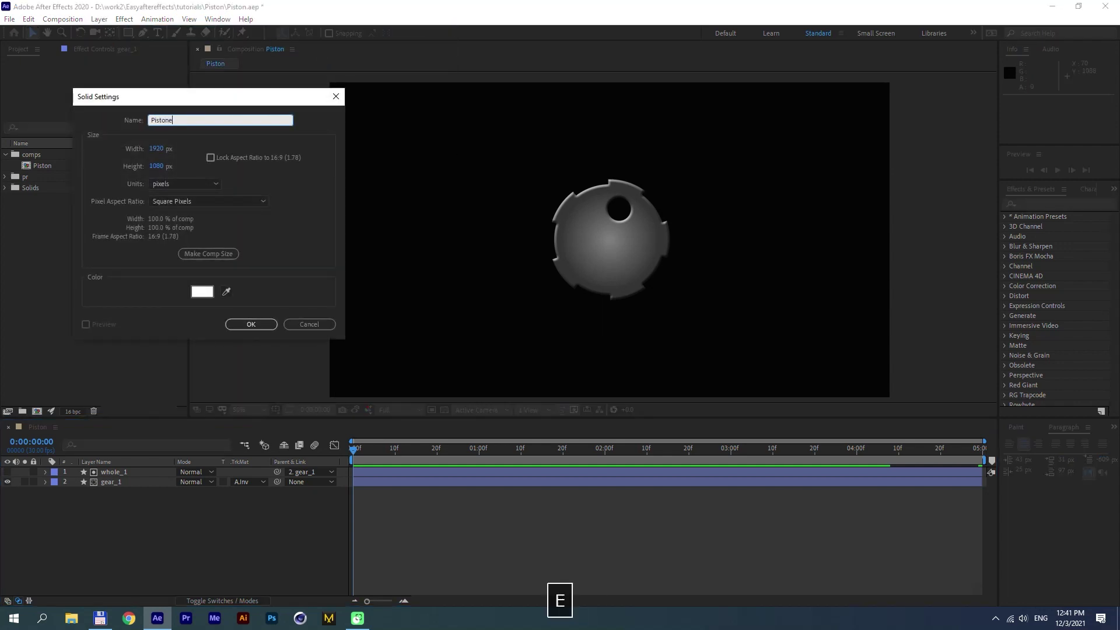
pyautogui.press('BackSpace')
pyautogui.write('_1')
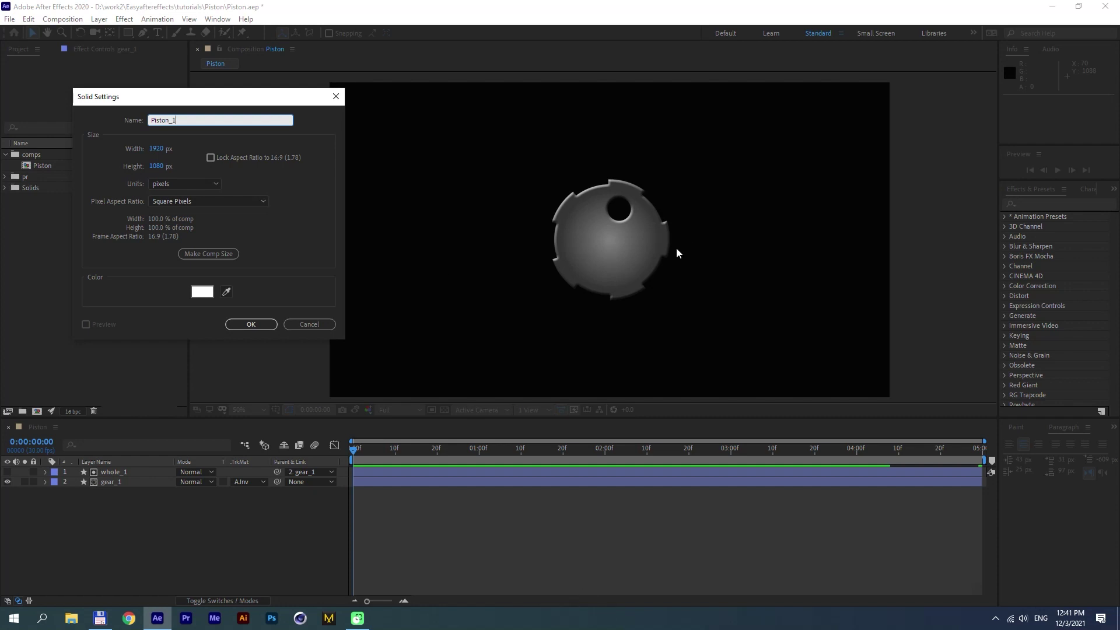
pyautogui.click(259, 325)
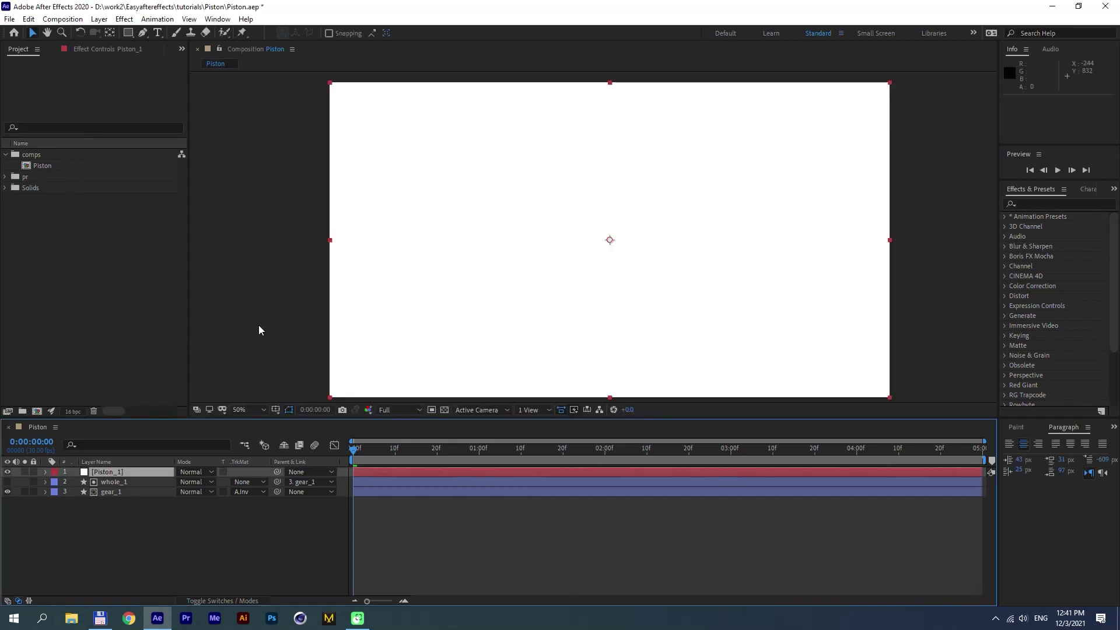
# Step: Find the Beam effect and apply it to the Piston_1 solid
pyautogui.click(1066, 202)
pyautogui.write('beam')
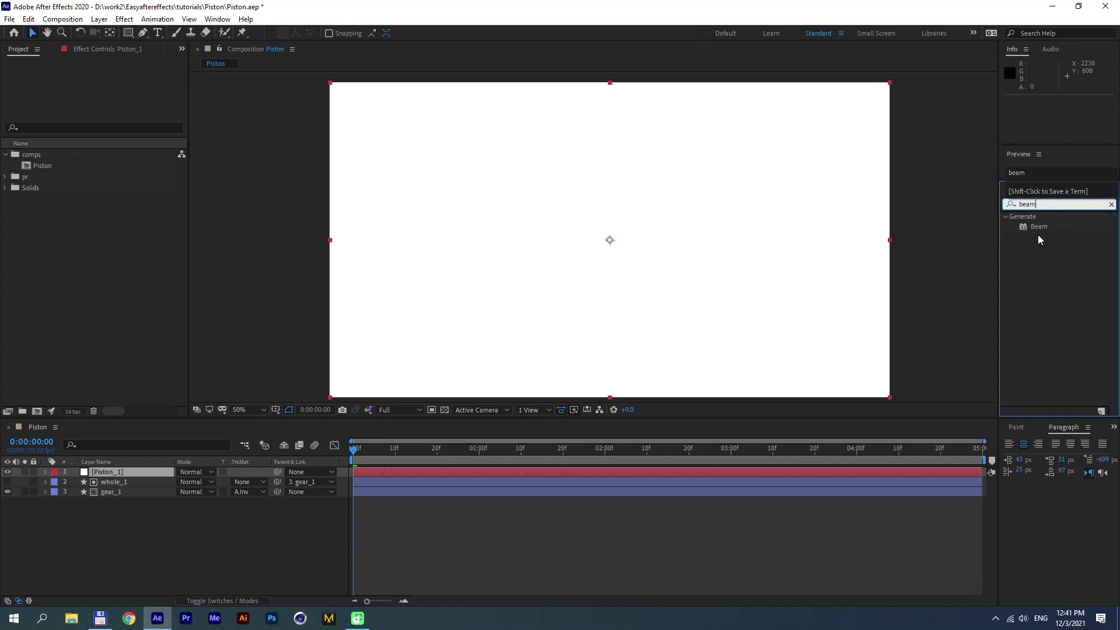
pyautogui.moveTo(1038, 226); pyautogui.dragTo(134, 469)
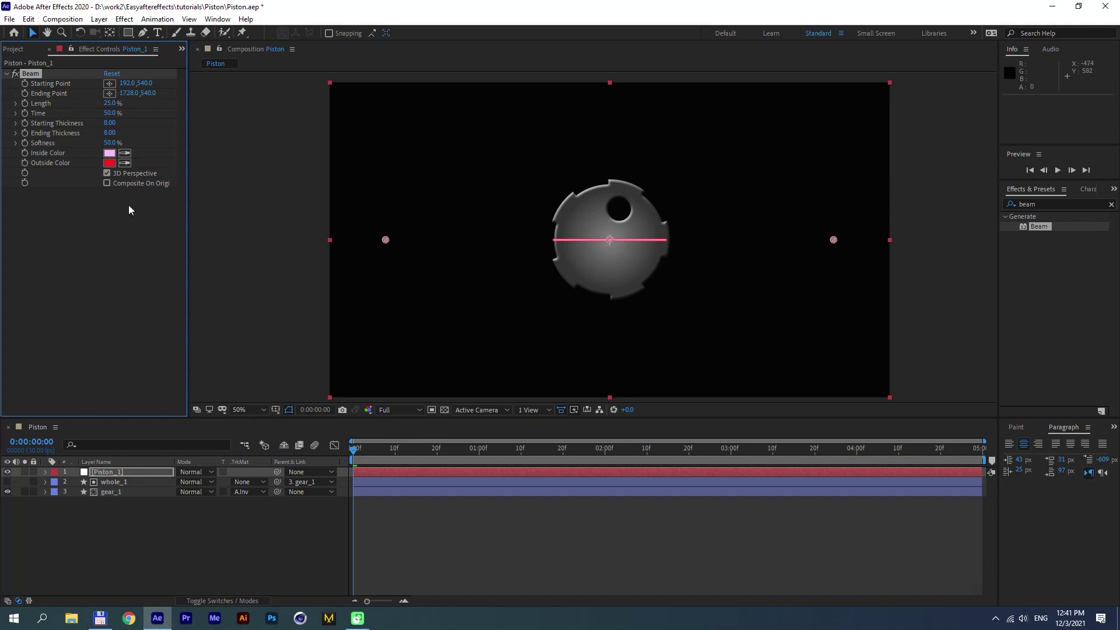
# Step: Set the beam's length to 100% and its starting thickness to 50
pyautogui.write('100')
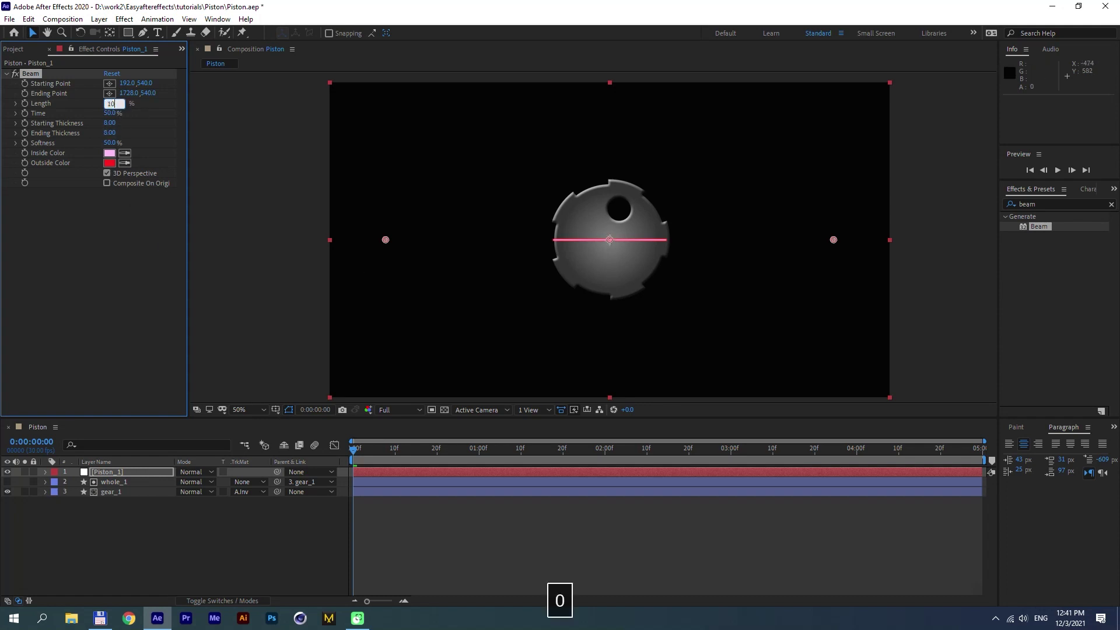
pyautogui.click(155, 112)
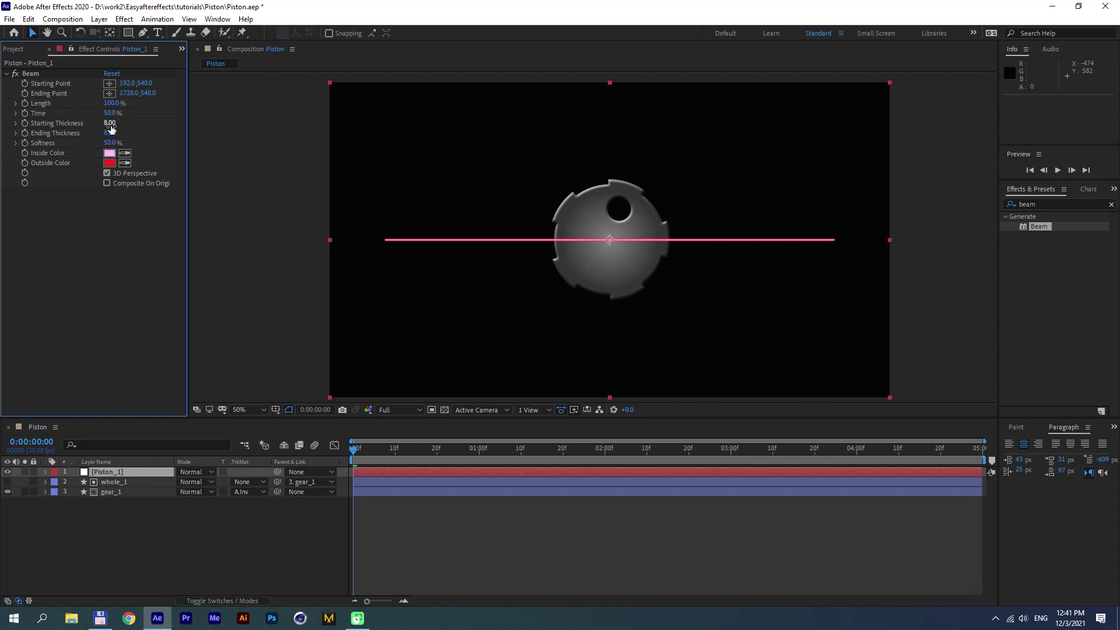
pyautogui.write('50')
pyautogui.click(145, 124)
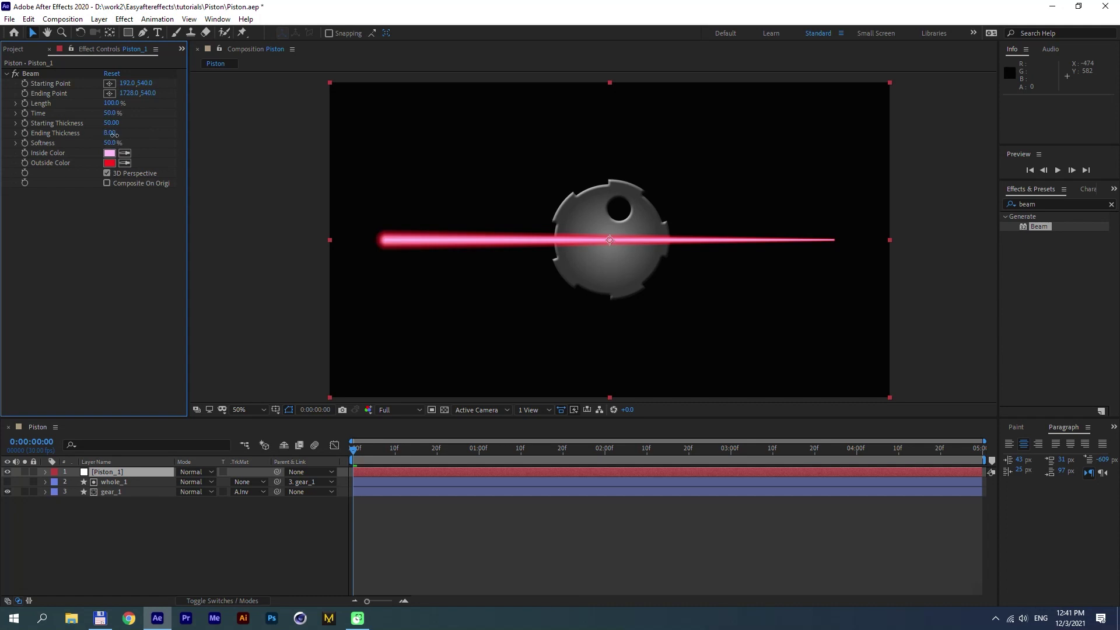
# Step: Set the beam's ending thickness to 50 and its softness to 0%
pyautogui.write('50')
pyautogui.click(129, 140)
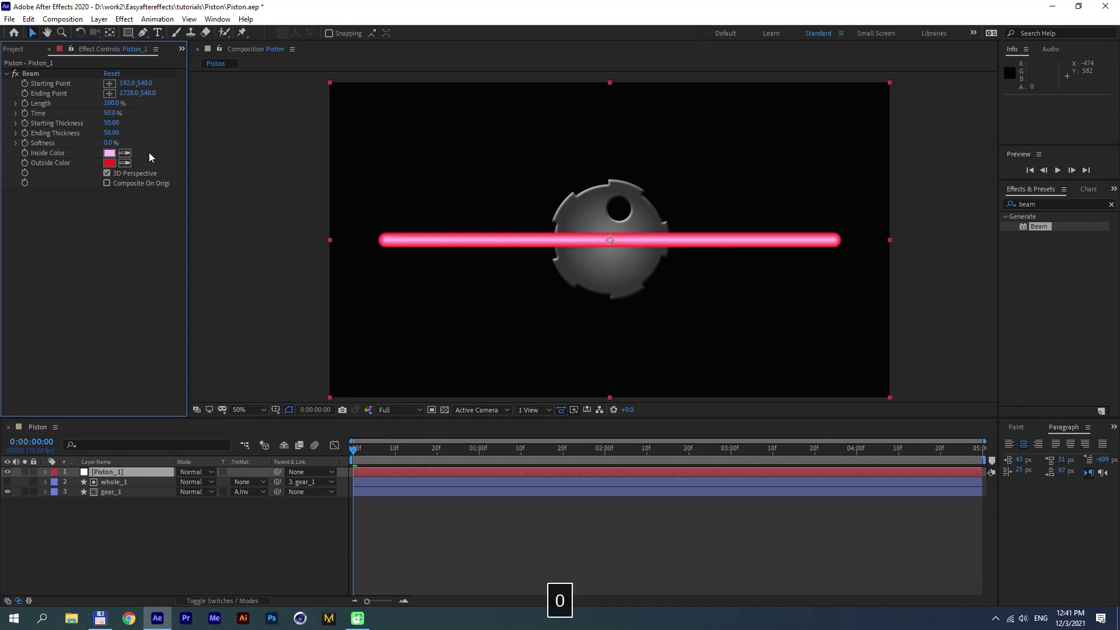
pyautogui.click(113, 524)
# Step: Reveal the Position property of the whole_1 layer
pyautogui.click(121, 471)
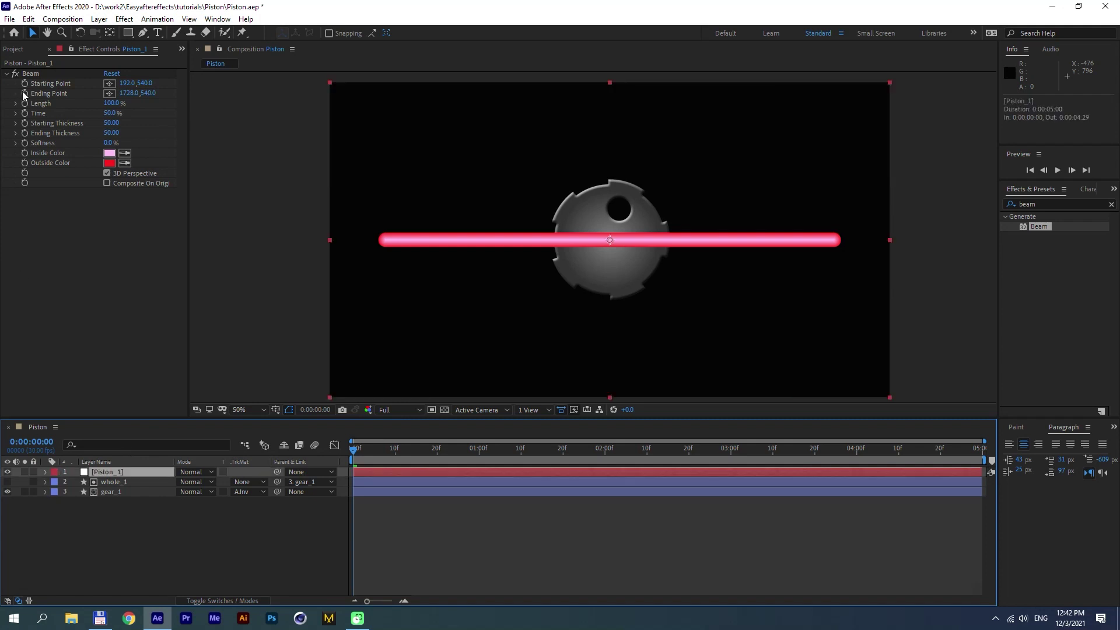
pyautogui.click(122, 481)
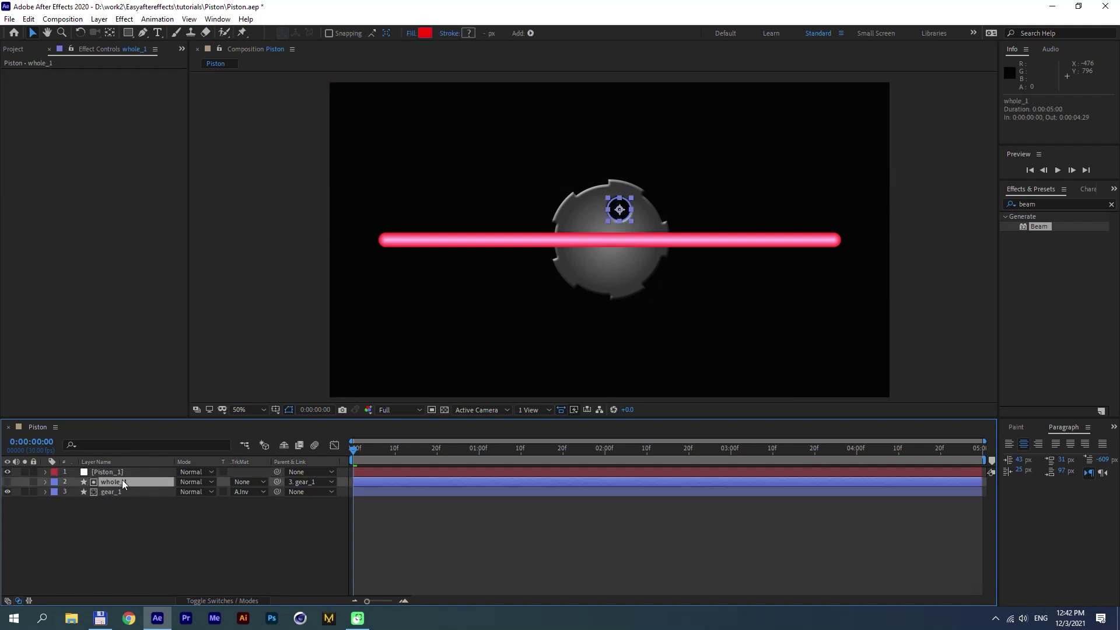
pyautogui.press('p')
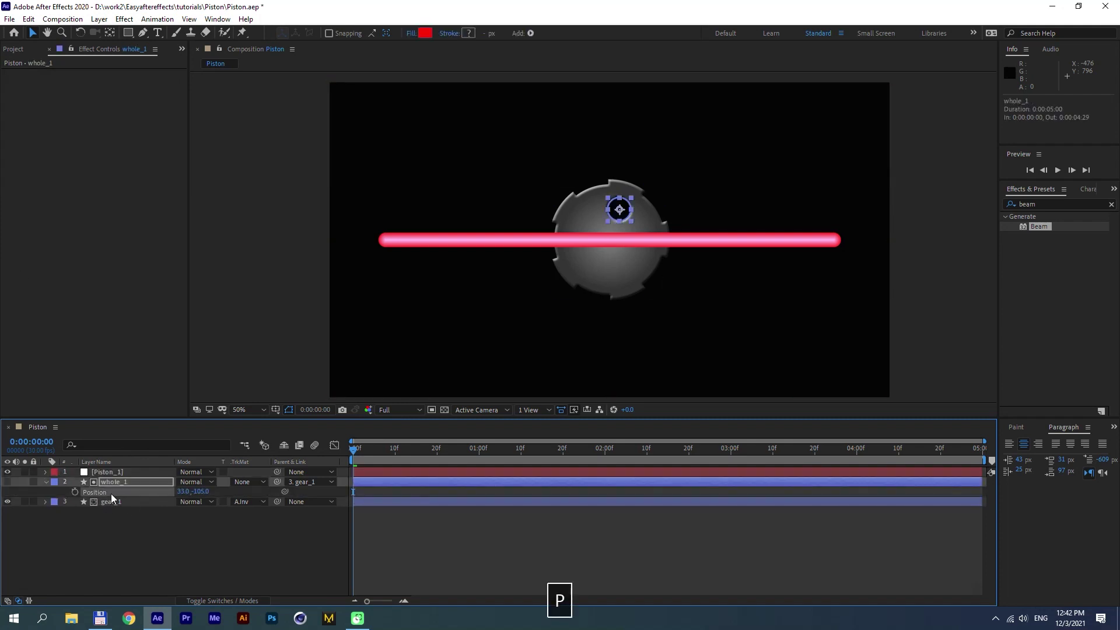
# Step: Start an expression on the Starting Point of Piston_1's Beam effect that references thisComp.layer('whole_1')
pyautogui.click(106, 470)
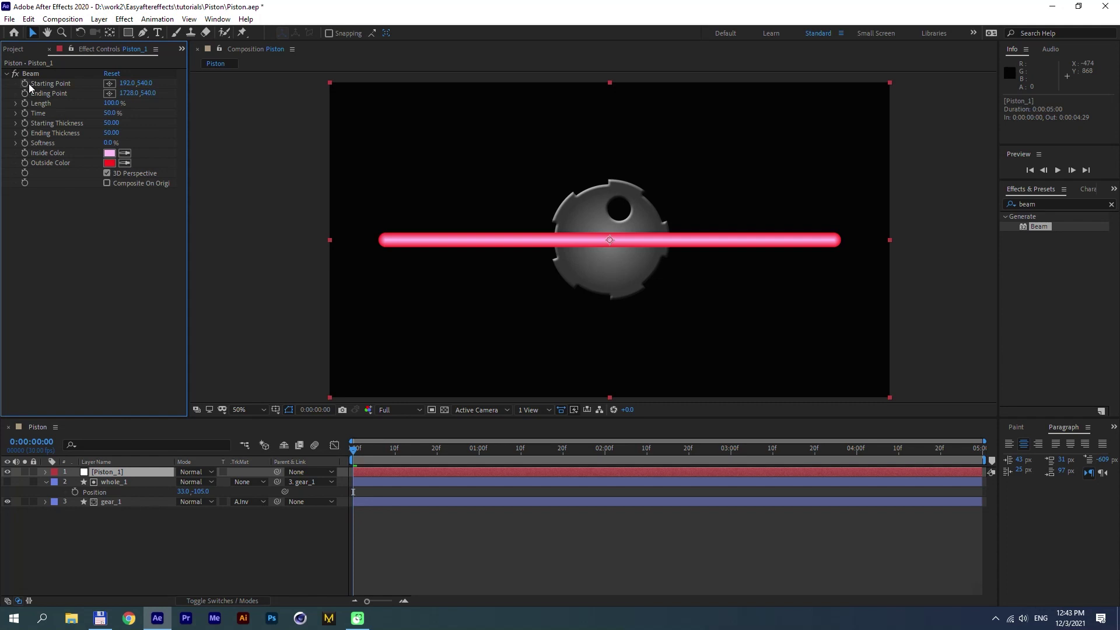
pyautogui.keyDown('alt'); pyautogui.click(25, 83); pyautogui.keyUp('alt')
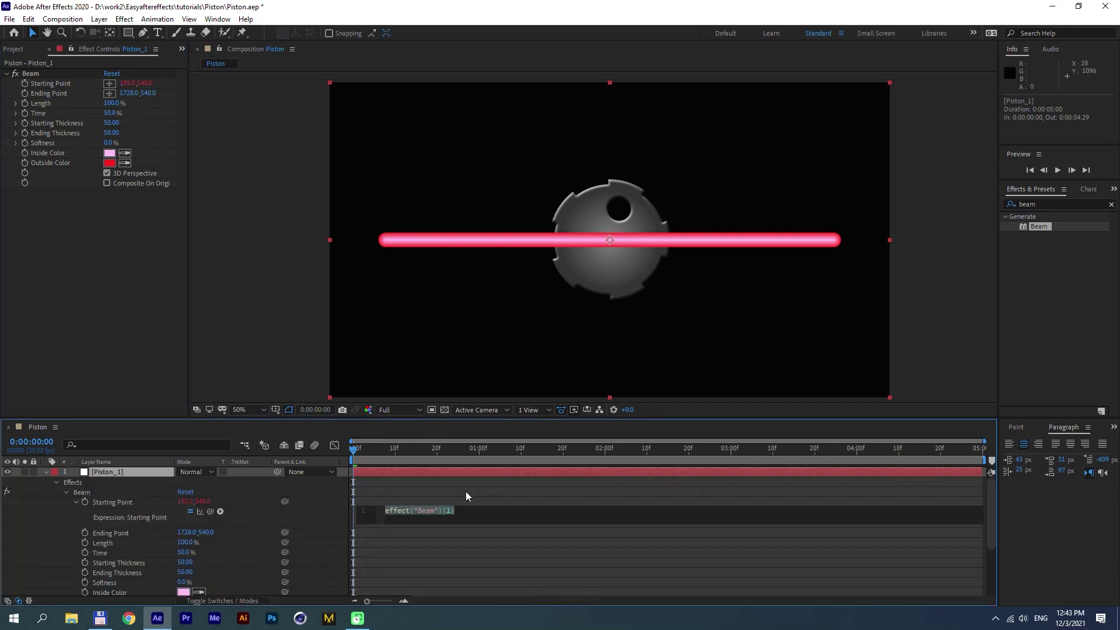
pyautogui.write('thisCo')
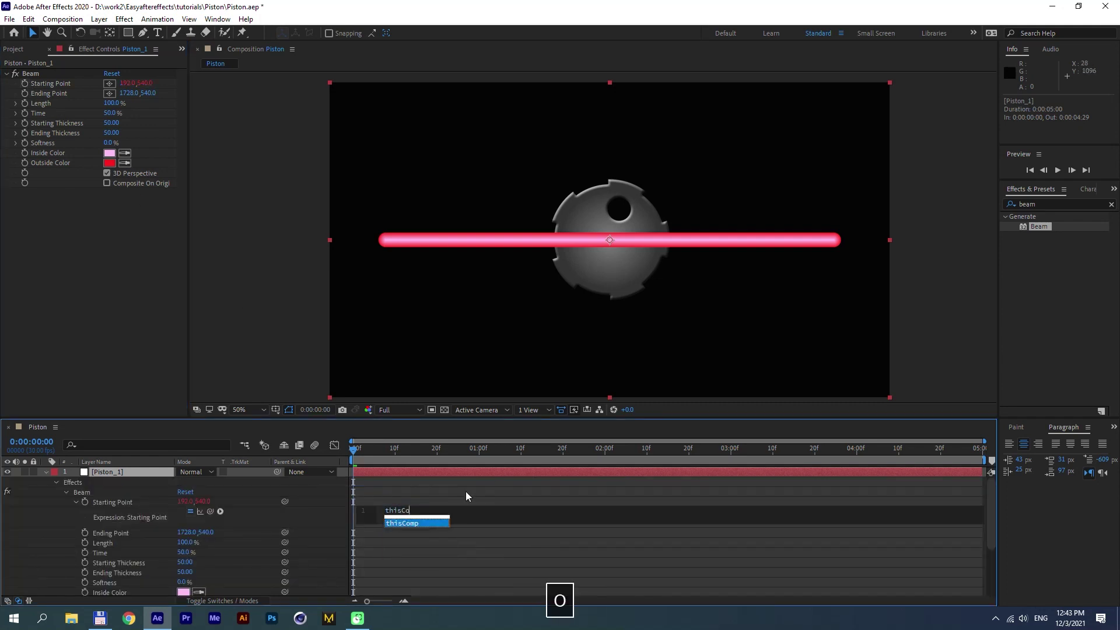
pyautogui.write('mp.')
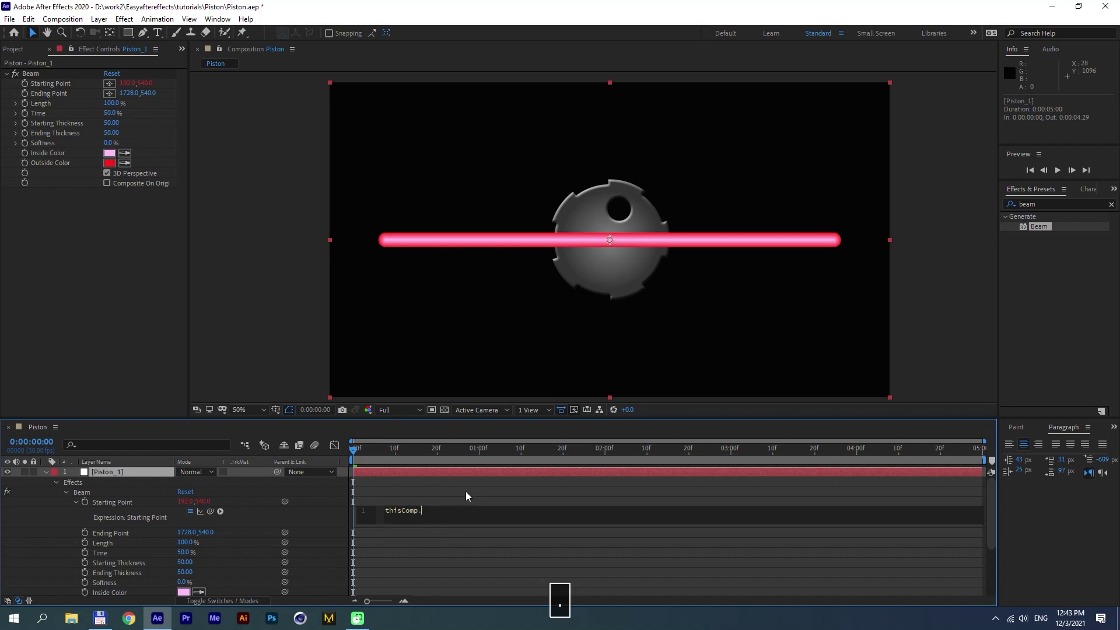
pyautogui.write('Layer')
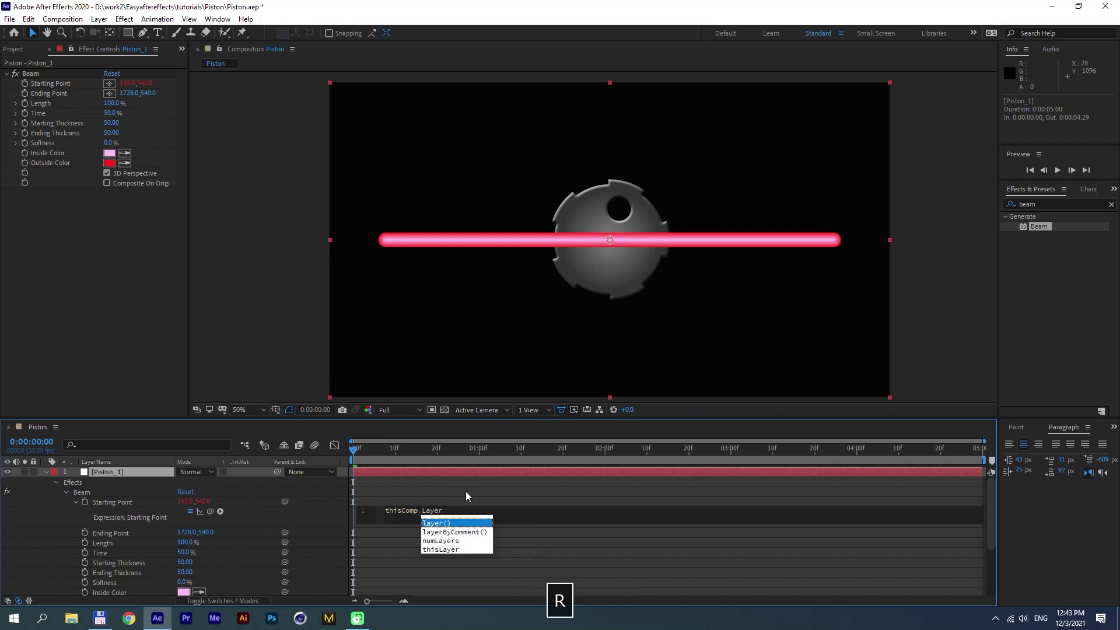
pyautogui.press('Return')
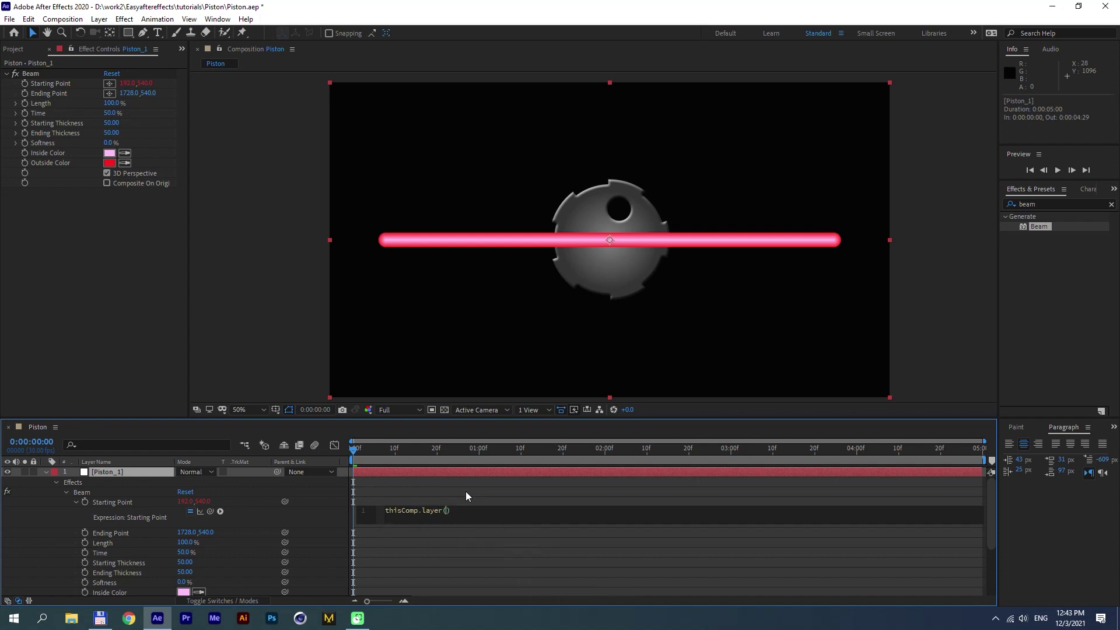
pyautogui.write('"')
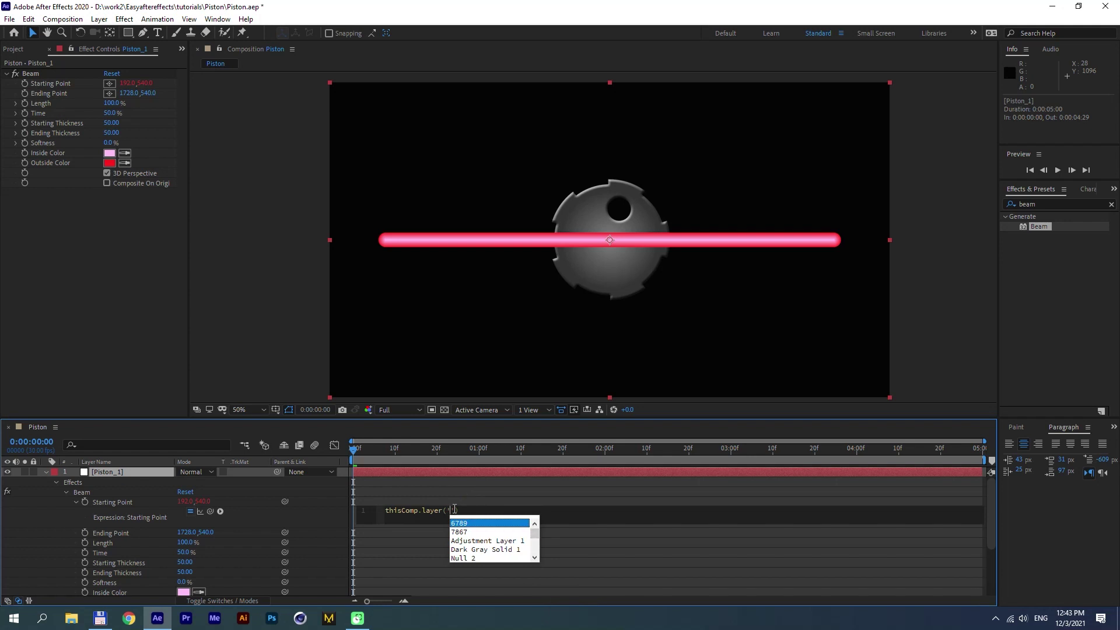
pyautogui.write('whole_1')
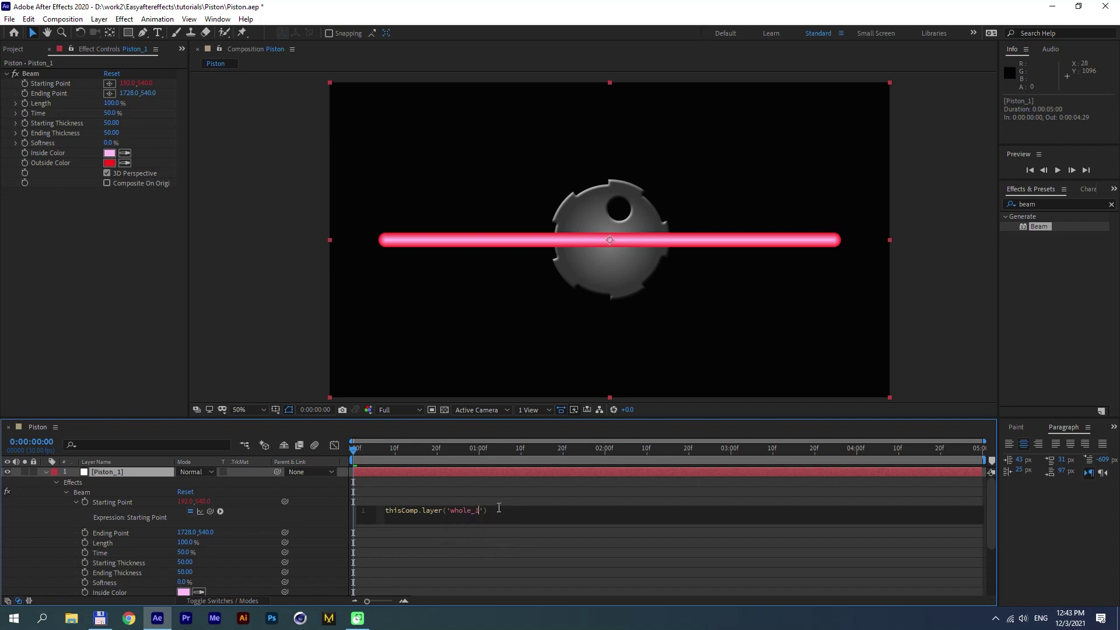
# Step: Complete the Starting Point expression with .toComp([0,0]) and apply it
pyautogui.write('.')
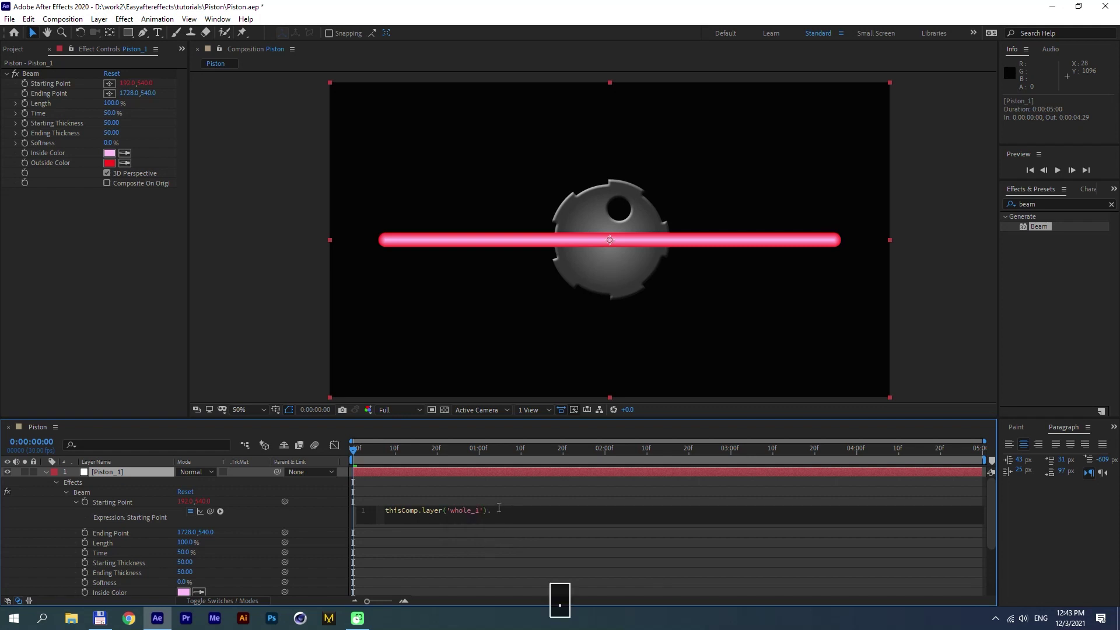
pyautogui.write('to')
pyautogui.press('BackSpace')
pyautogui.write('C')
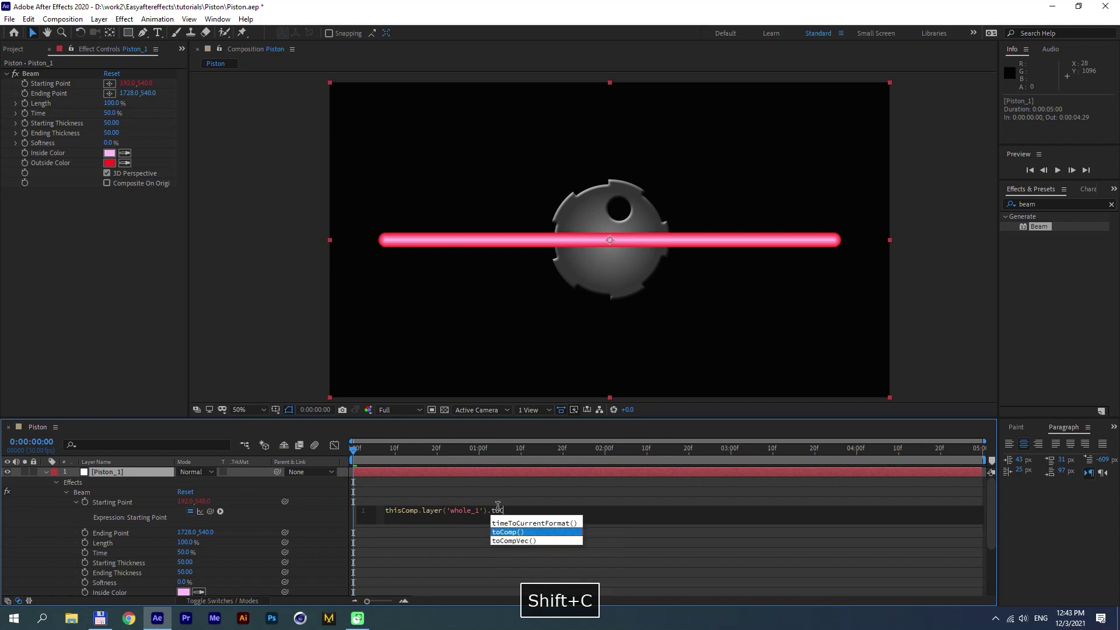
pyautogui.write('omp')
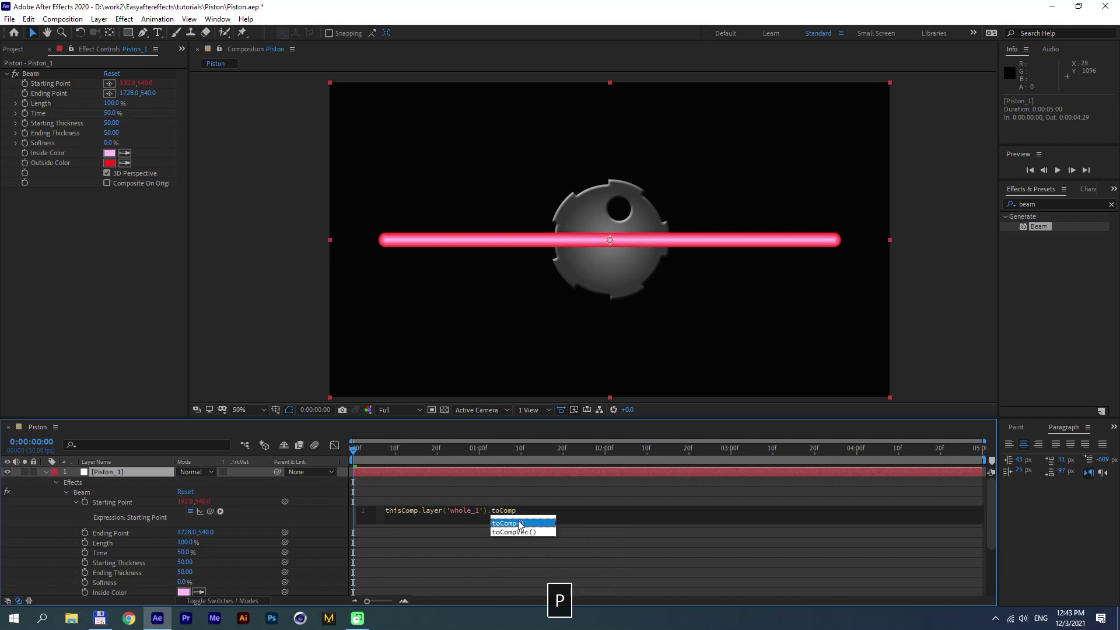
pyautogui.press('Return')
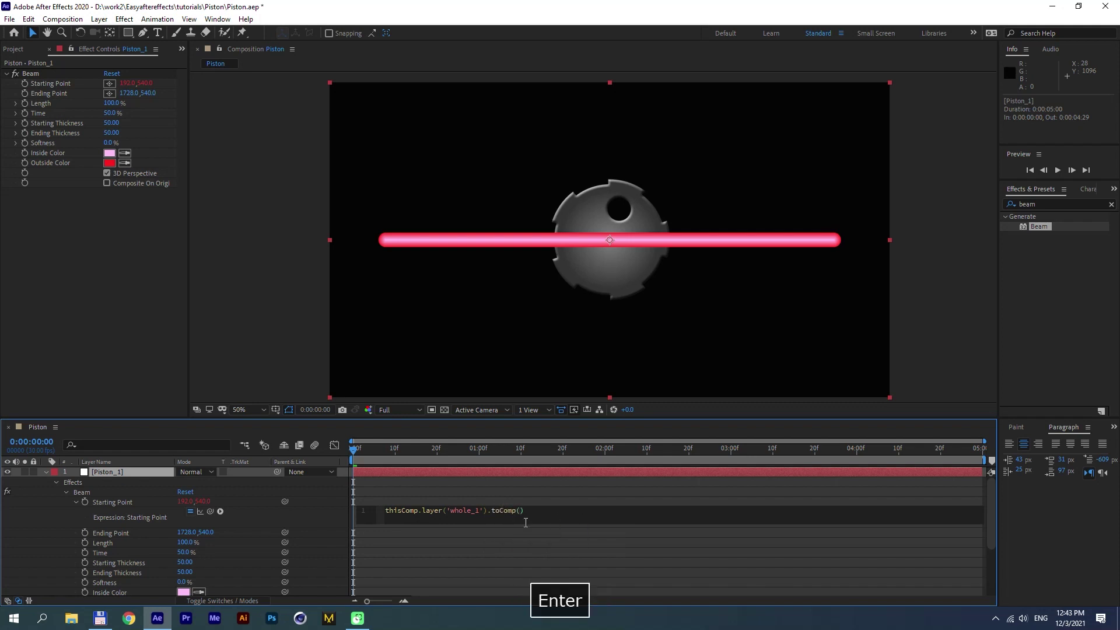
pyautogui.write('[')
pyautogui.write('0,0')
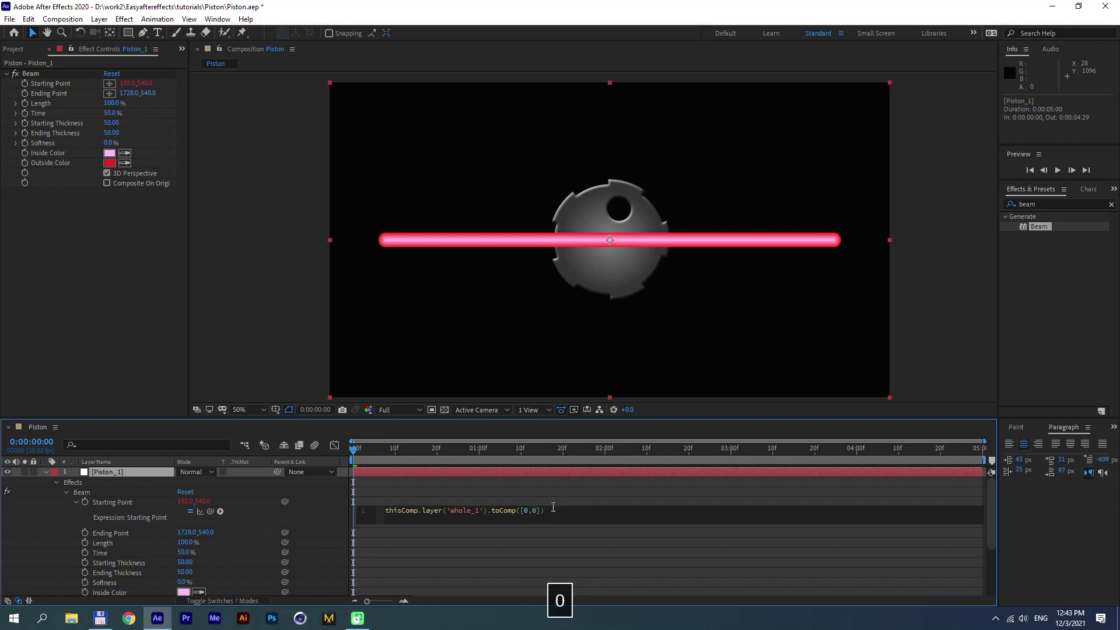
pyautogui.click(560, 505)
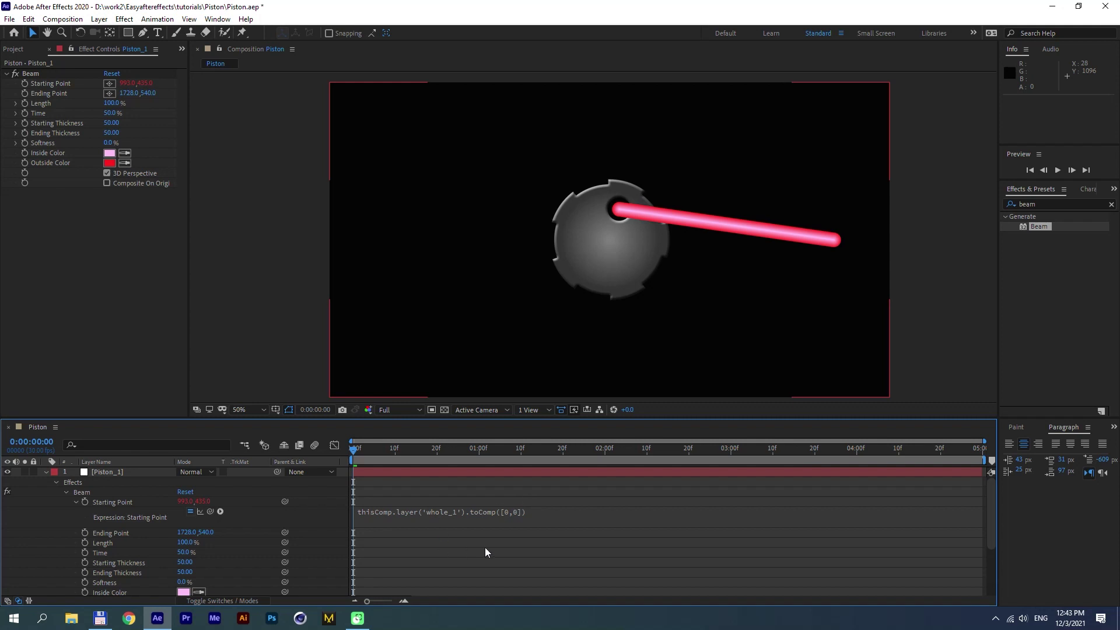
# Step: Preview the beam's motion with the rotating gear and collapse the Piston_1 layer's properties
pyautogui.press('0')
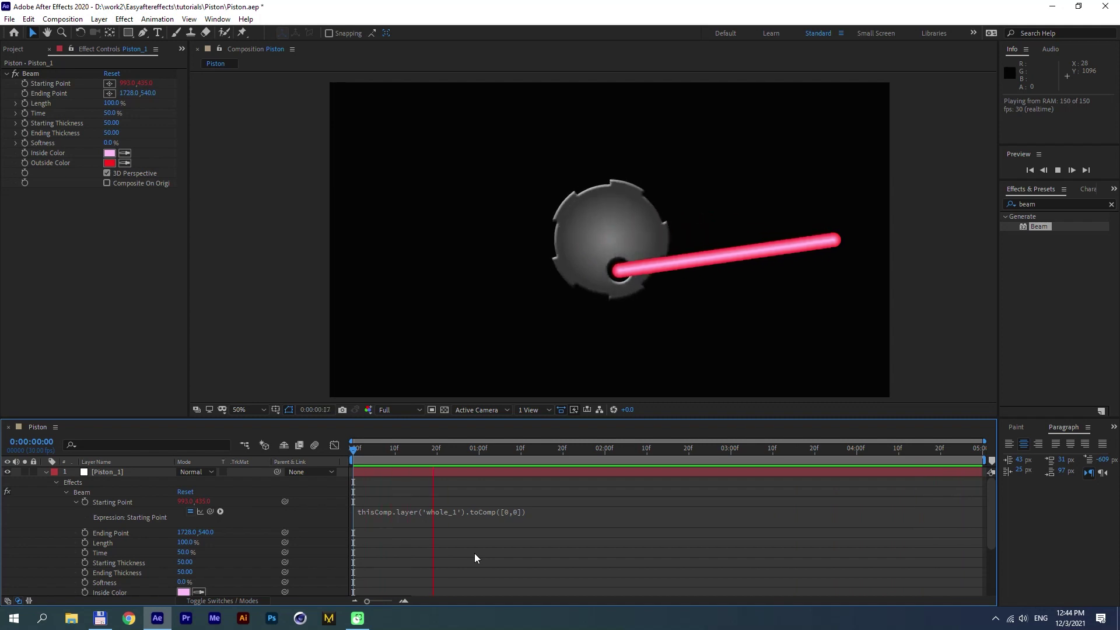
pyautogui.press('0')
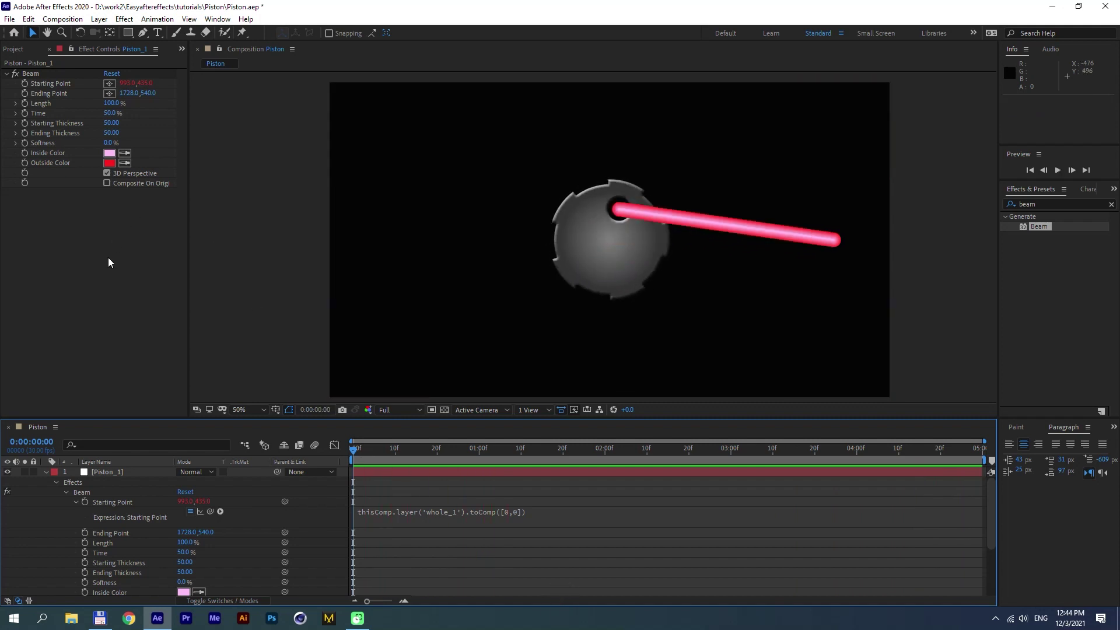
pyautogui.click(108, 258)
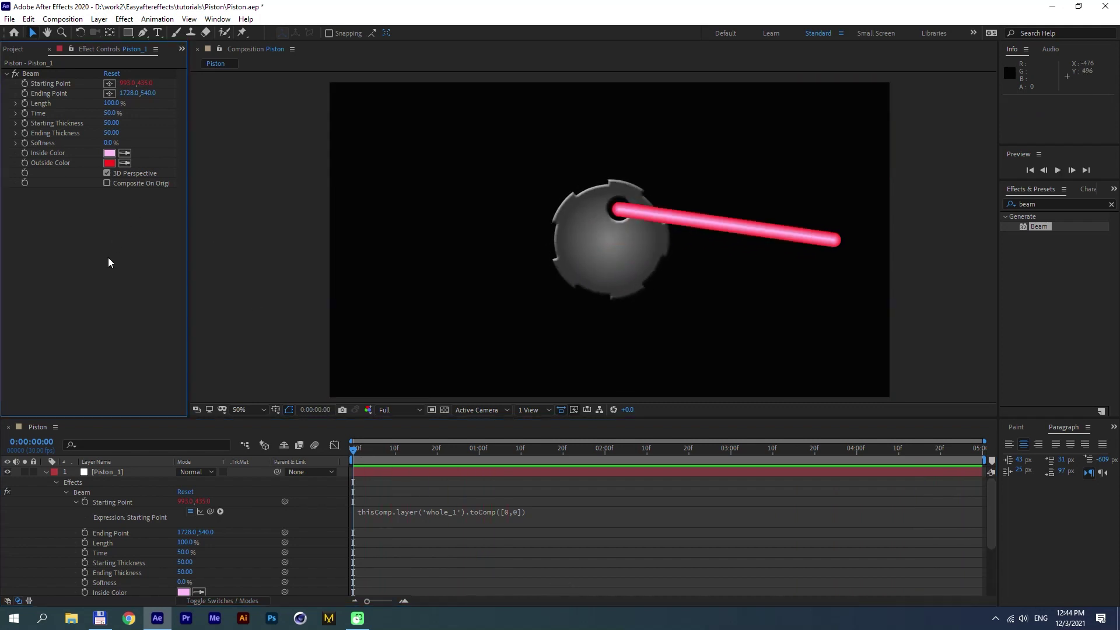
pyautogui.click(46, 471)
# Step: Try moving gear_1 down and to the left to about 802, 624, and undo the move
pyautogui.click(114, 501)
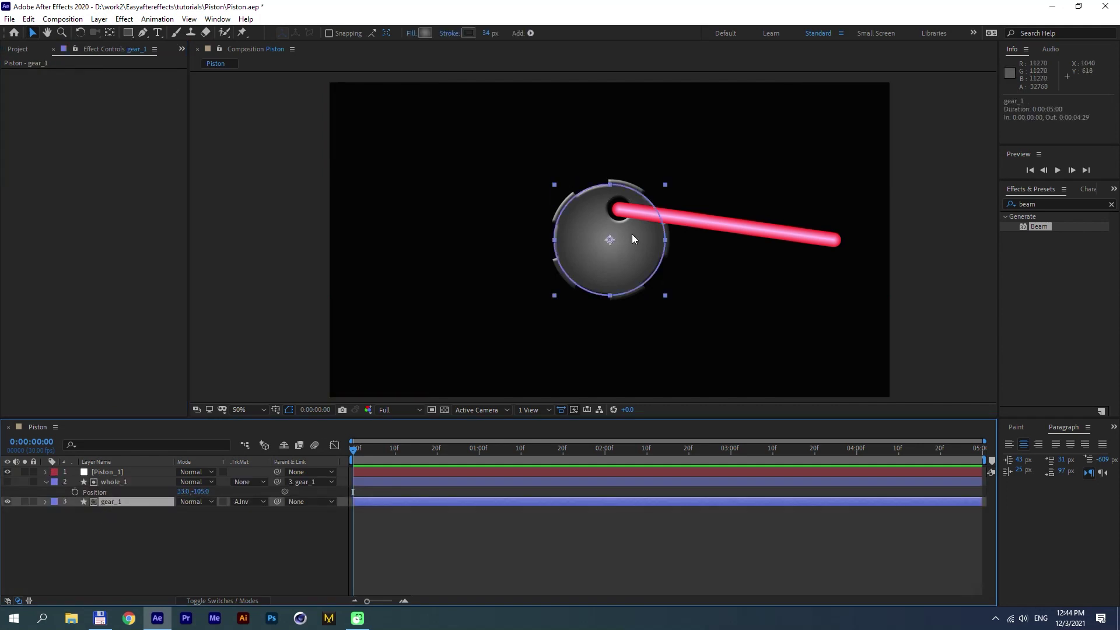
pyautogui.moveTo(622, 235); pyautogui.dragTo(577, 260)
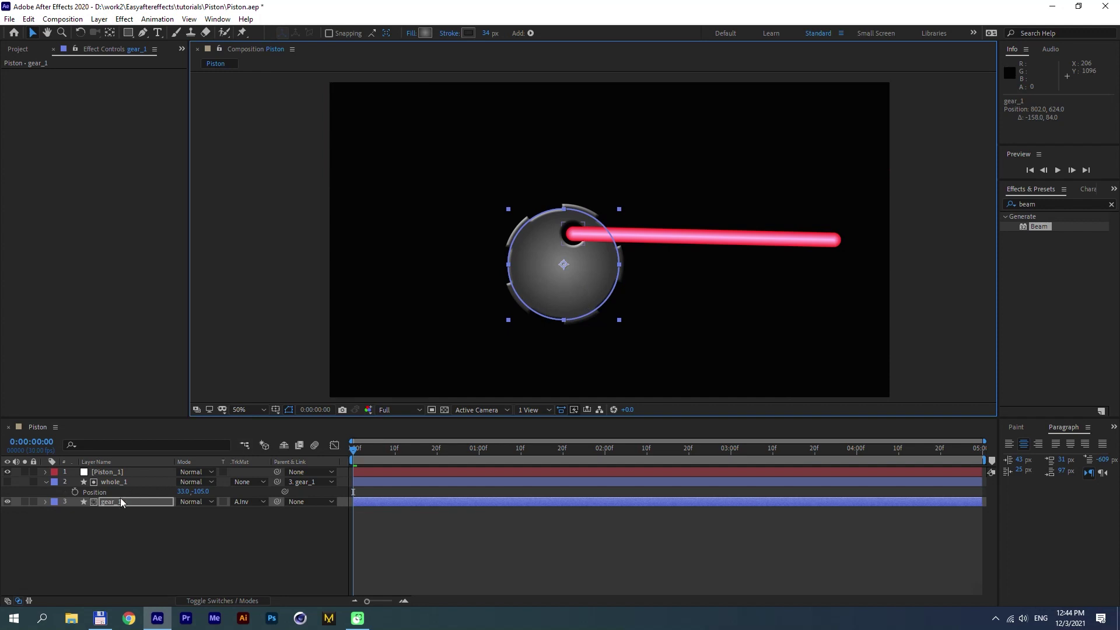
pyautogui.hotkey('ctrl', 'z')
pyautogui.click(134, 526)
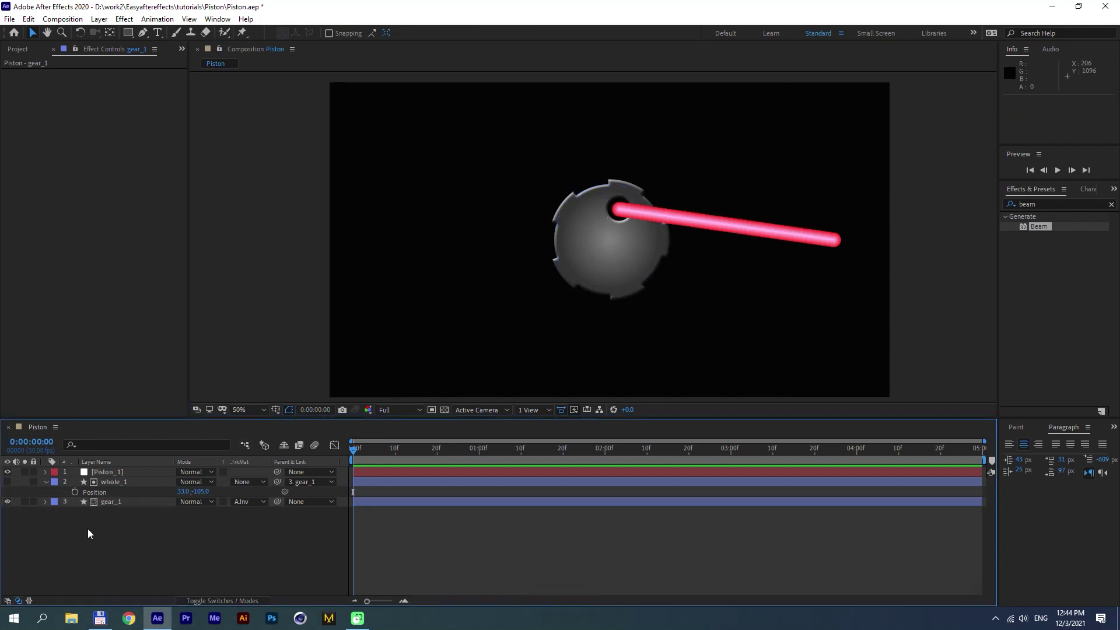
# Step: Move gear_1 to about 536, 508 and set a Position keyframe for it at the first frame
pyautogui.click(115, 505)
pyautogui.moveTo(601, 243); pyautogui.dragTo(476, 234)
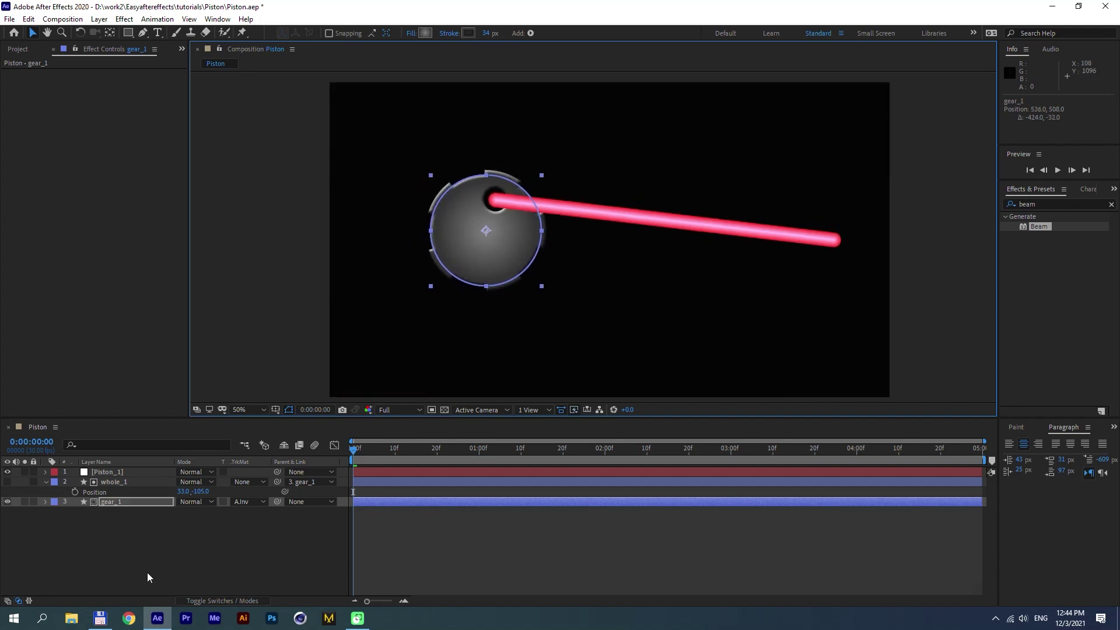
pyautogui.click(109, 505)
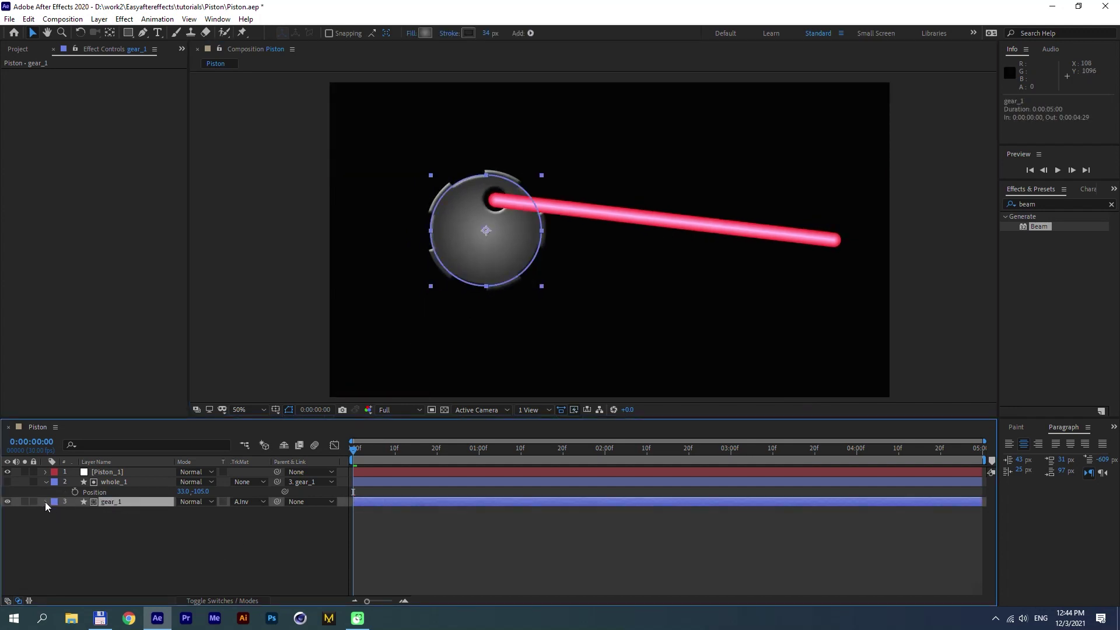
pyautogui.press('p')
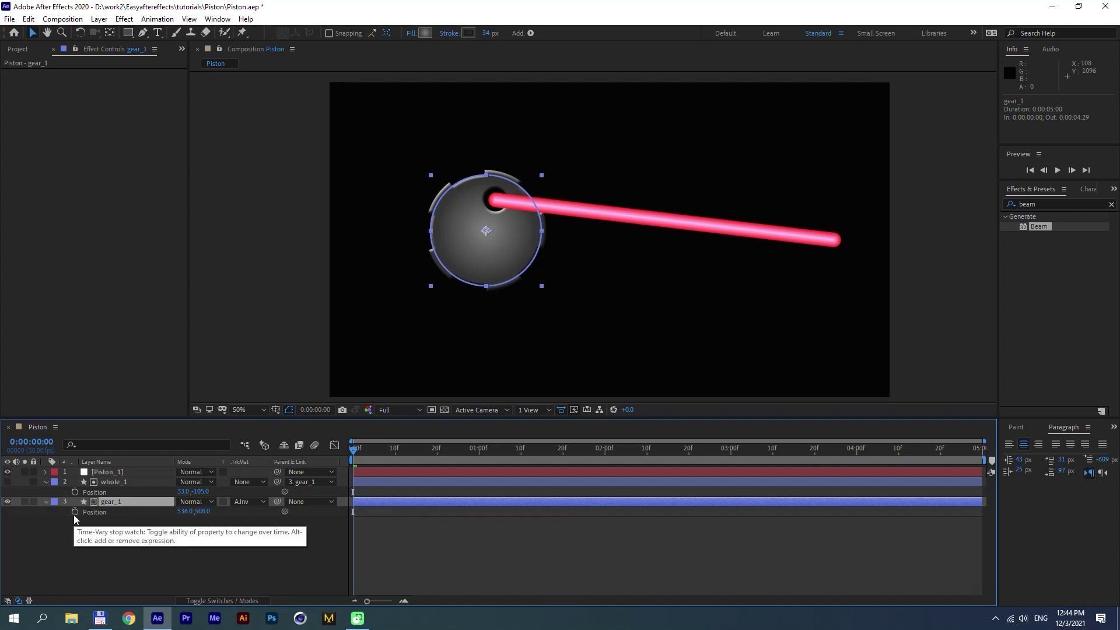
pyautogui.click(74, 511)
# Step: Keyframe gear_1's Position unchanged at 4:29, and at about 288, 270 at 1:01
pyautogui.moveTo(432, 448); pyautogui.dragTo(609, 464)
pyautogui.moveTo(717, 467); pyautogui.dragTo(998, 452)
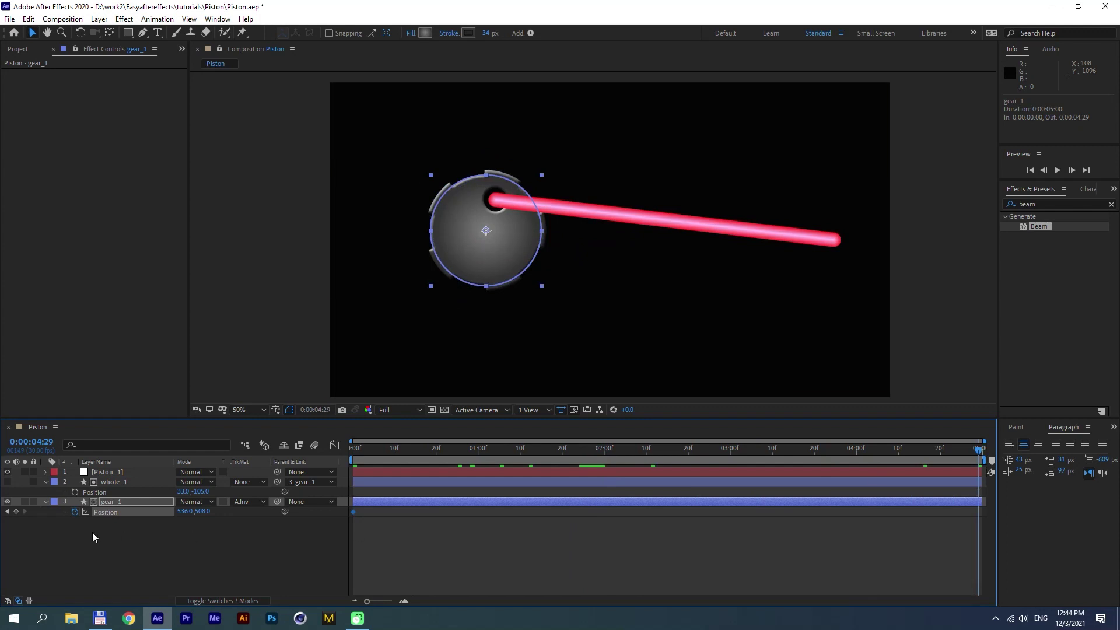
pyautogui.moveTo(430, 446); pyautogui.dragTo(483, 455)
pyautogui.moveTo(488, 245); pyautogui.dragTo(416, 175)
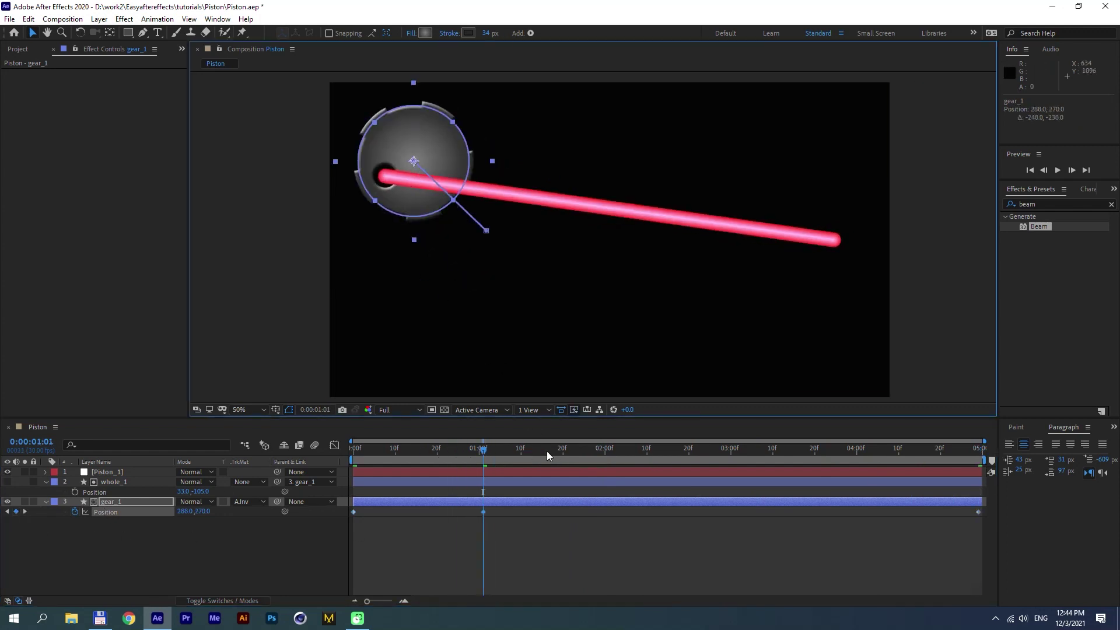
# Step: Keyframe gear_1 in the lower part of the frame just past 2:20, and at about 585, 440 at 3:26
pyautogui.moveTo(547, 450); pyautogui.dragTo(693, 451)
pyautogui.moveTo(457, 165); pyautogui.dragTo(448, 274)
pyautogui.moveTo(754, 455); pyautogui.dragTo(839, 454)
pyautogui.moveTo(464, 285); pyautogui.dragTo(505, 229)
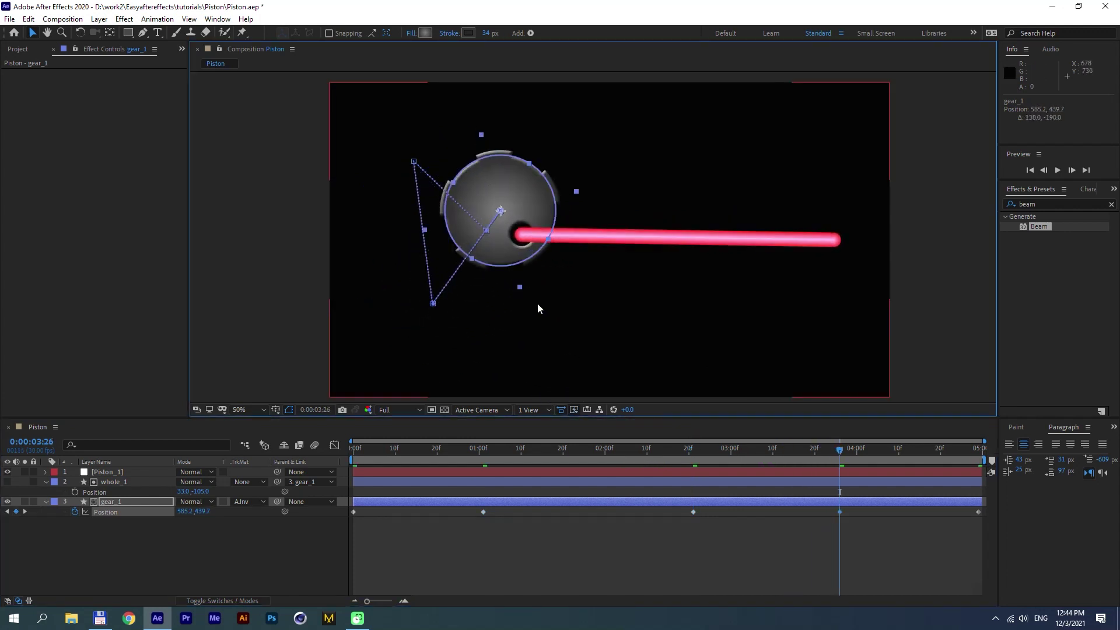
# Step: Apply Easy Ease to all of gear_1's Position keyframes and preview the motion
pyautogui.click(90, 522)
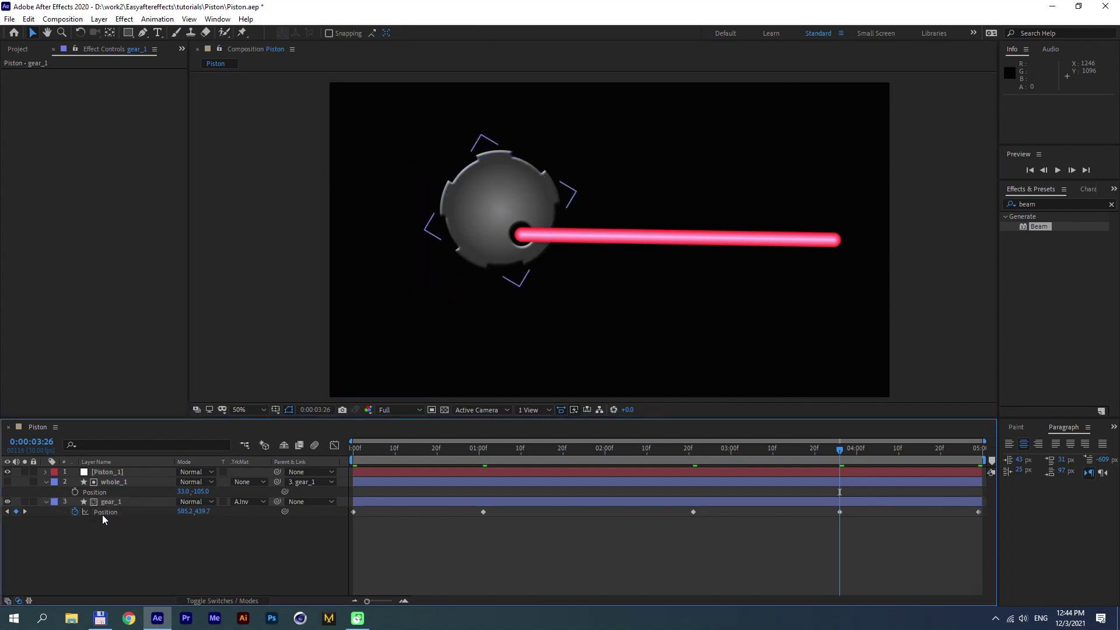
pyautogui.click(103, 514)
pyautogui.press('F9')
pyautogui.press('KP_0')
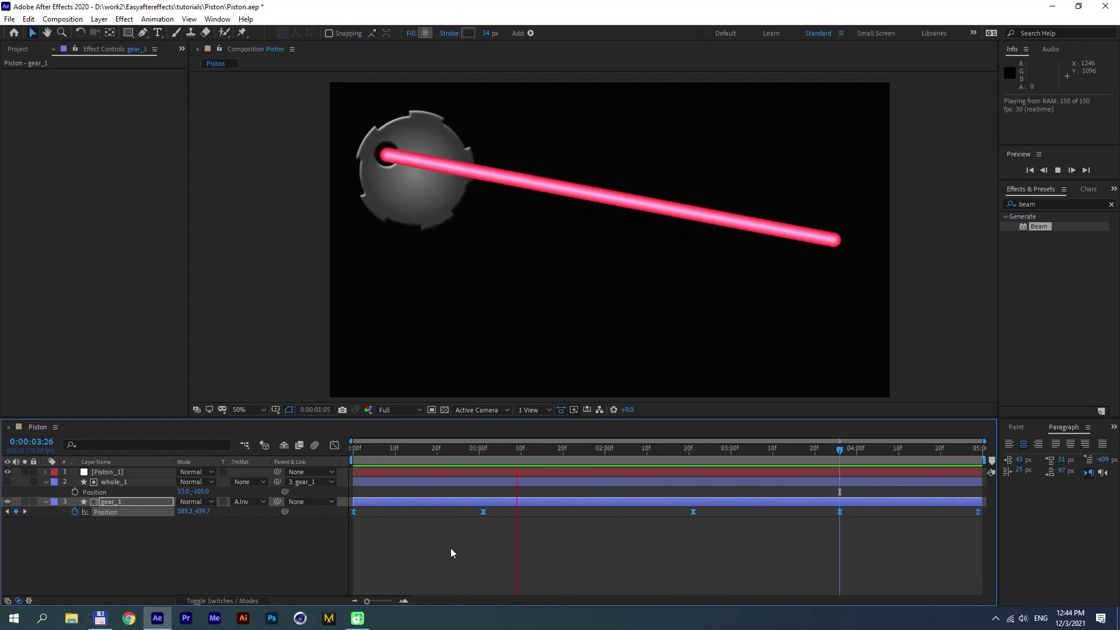
pyautogui.press('0')
# Step: Respace gear_1's Position keyframes by deleting the 3:26 one and moving the middle two to about 1:20 and 3:15, and preview
pyautogui.moveTo(869, 509); pyautogui.dragTo(813, 527)
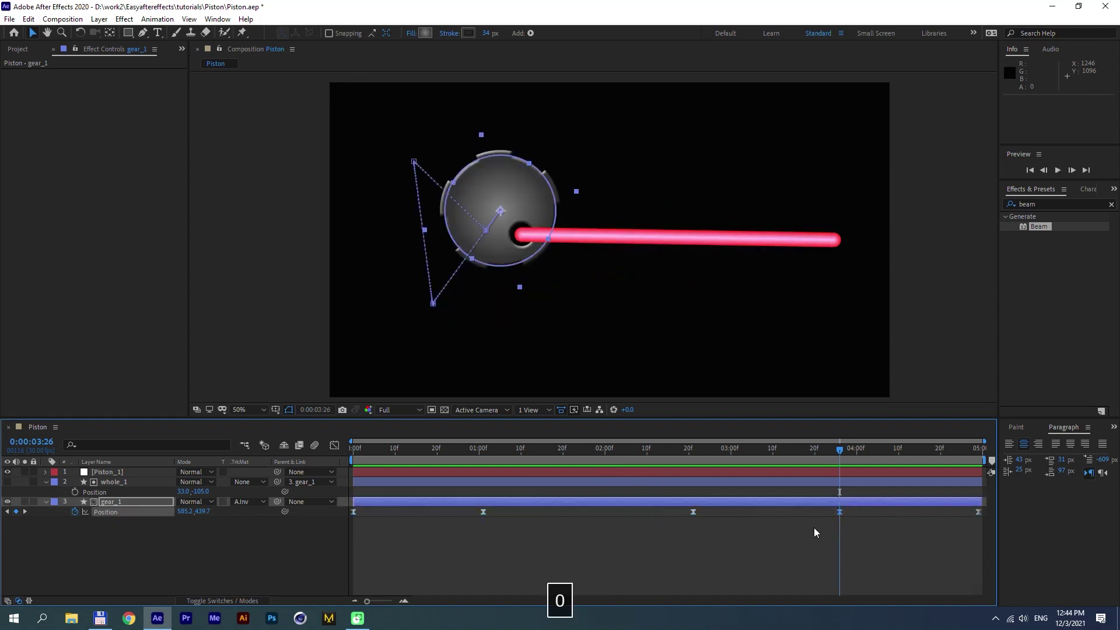
pyautogui.press('Delete')
pyautogui.moveTo(693, 512); pyautogui.dragTo(793, 514)
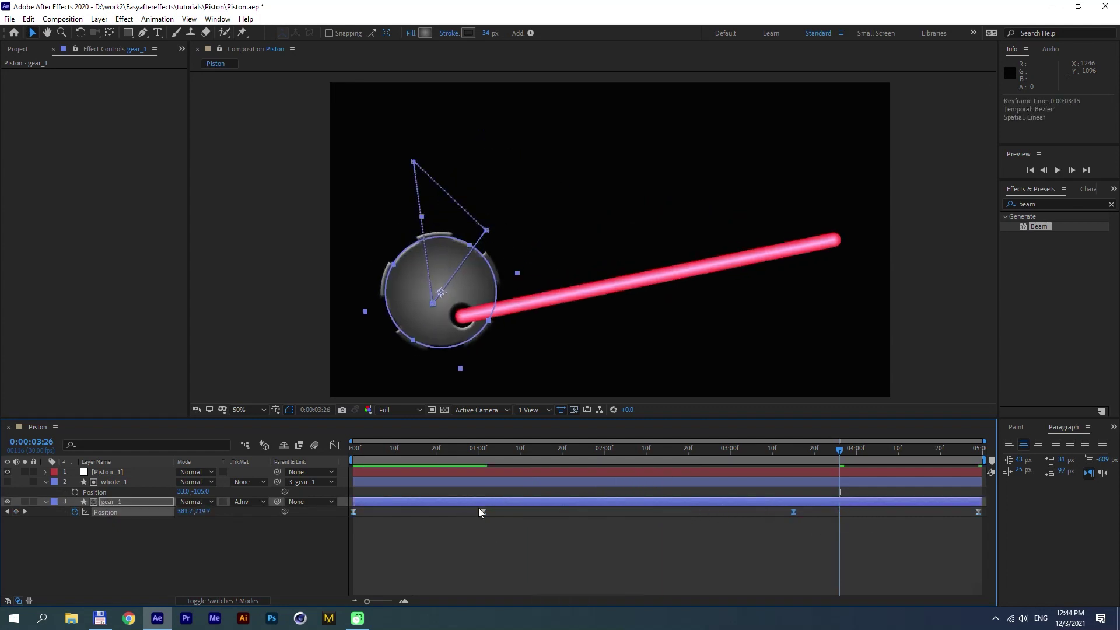
pyautogui.moveTo(482, 512); pyautogui.dragTo(563, 541)
pyautogui.press('0')
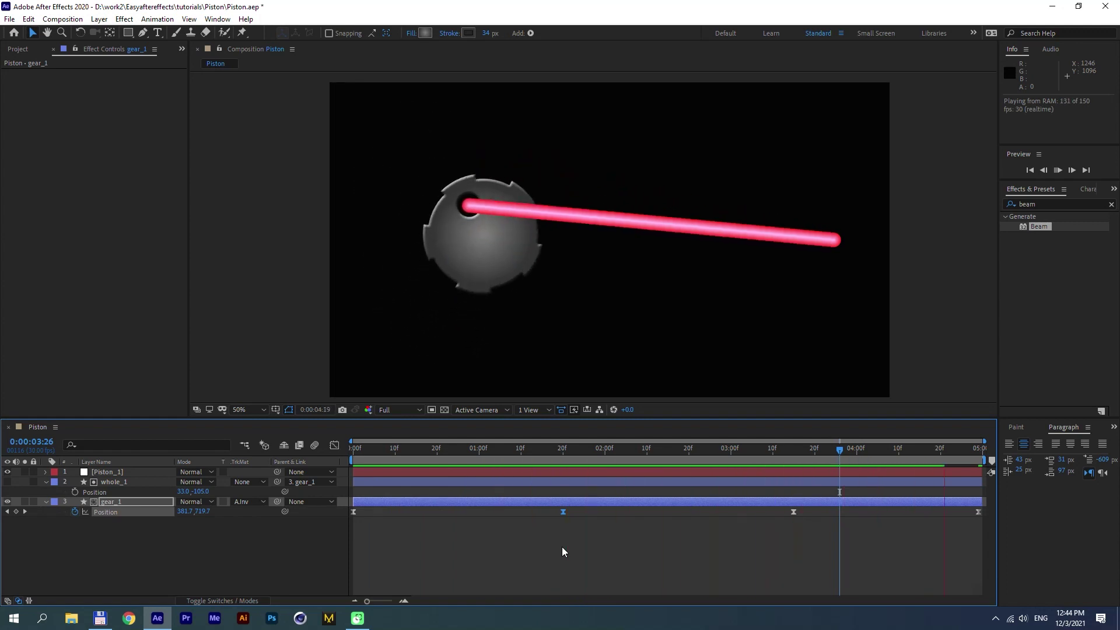
# Step: Stop the preview and add a Rotation keyframe to gear_1 at 2:12, keeping its current value
pyautogui.press('0')
pyautogui.click(127, 481)
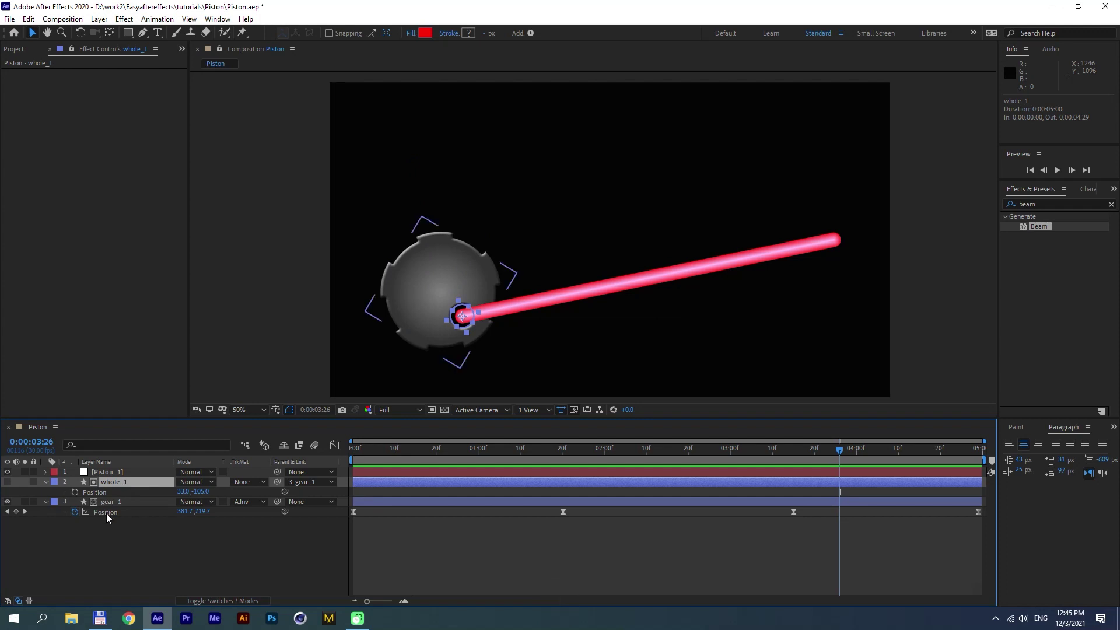
pyautogui.click(128, 500)
pyautogui.press('r')
pyautogui.click(121, 529)
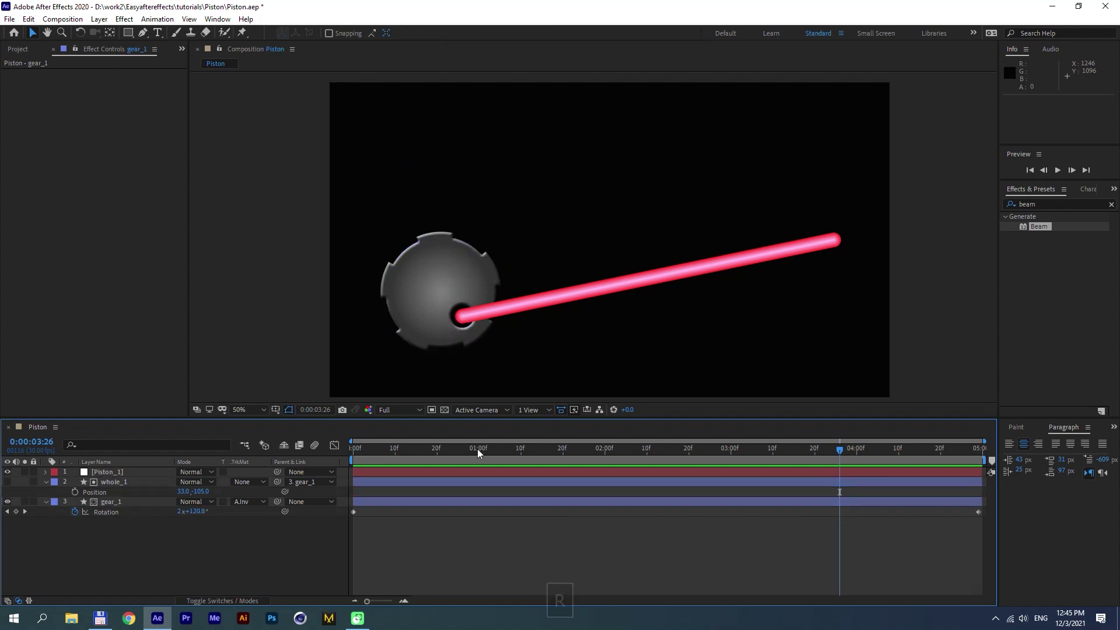
pyautogui.moveTo(477, 449); pyautogui.dragTo(655, 466)
pyautogui.click(27, 510)
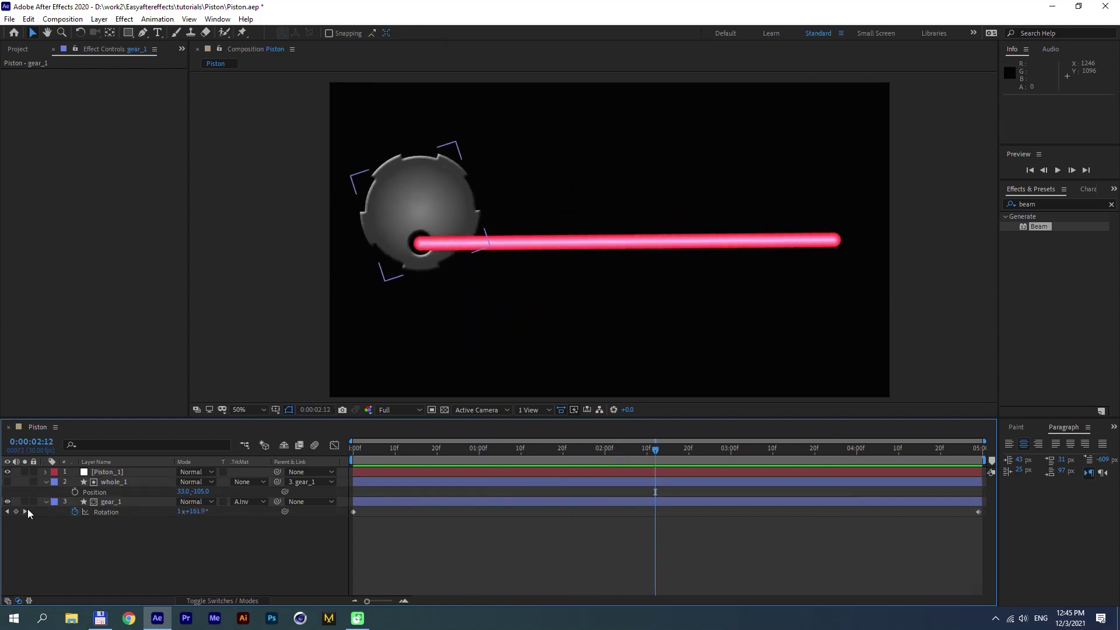
pyautogui.click(16, 512)
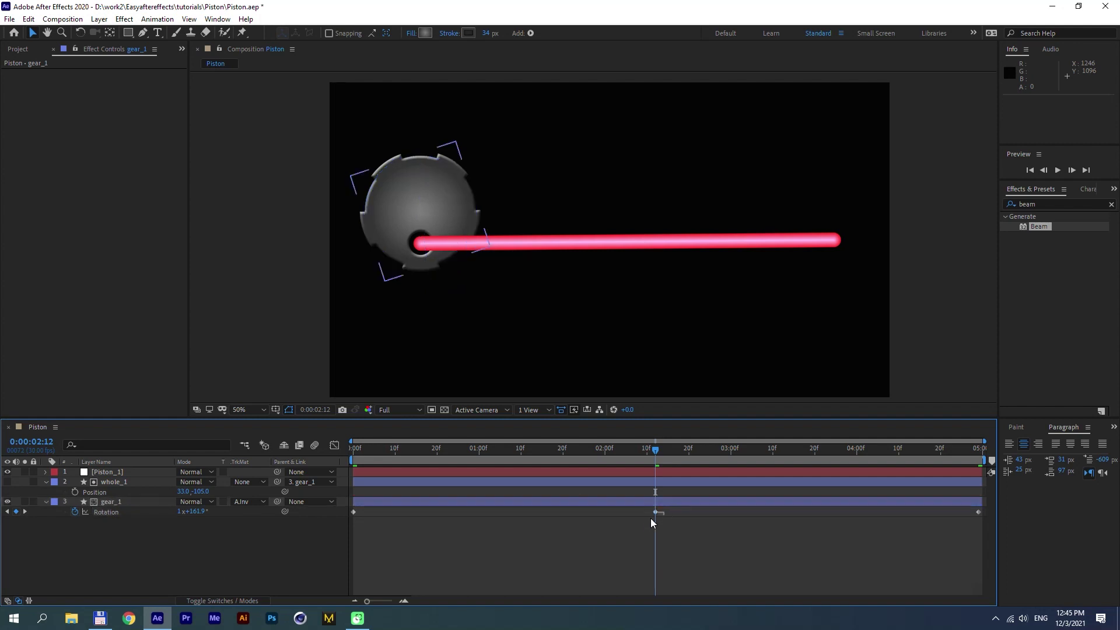
# Step: Apply Easy Ease to all three of gear_1's Rotation keyframes
pyautogui.press('F9')
pyautogui.click(353, 511)
pyautogui.press('F9')
pyautogui.click(927, 513)
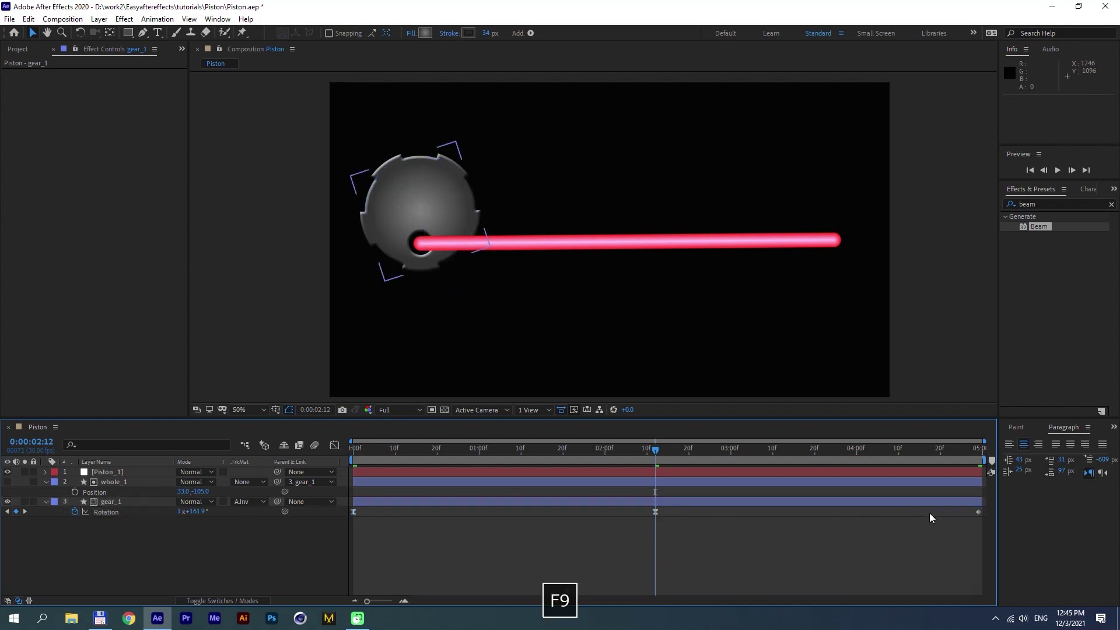
pyautogui.click(978, 512)
pyautogui.press('F9')
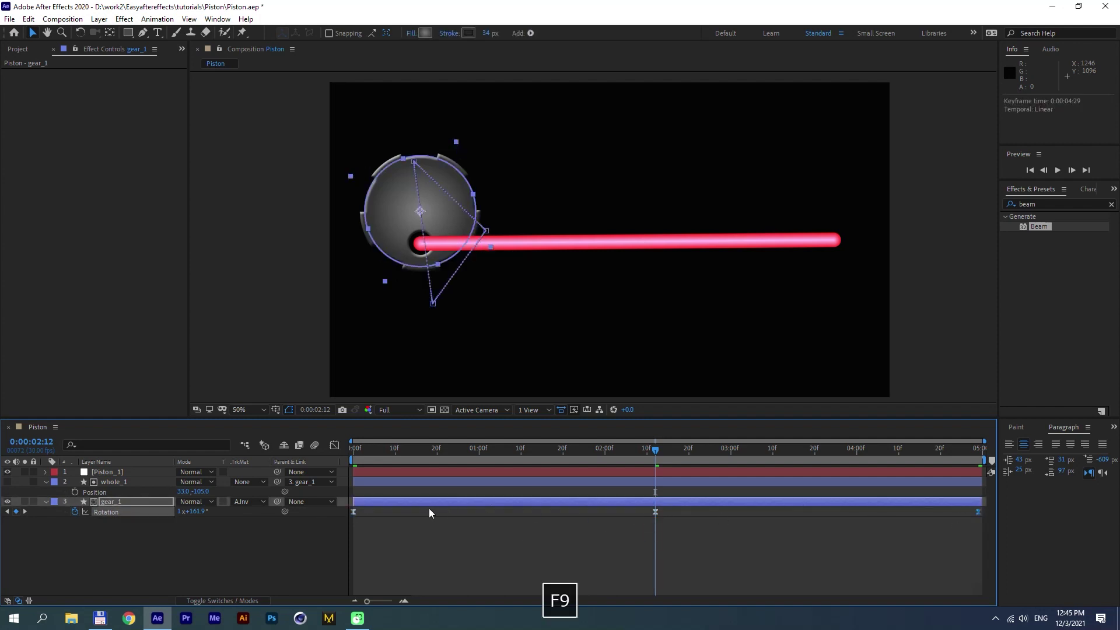
# Step: In gear_1's Rotation speed graph, lengthen the first keyframe's ease handle and make the 2:12 keyframe's velocity continuous
pyautogui.click(334, 445)
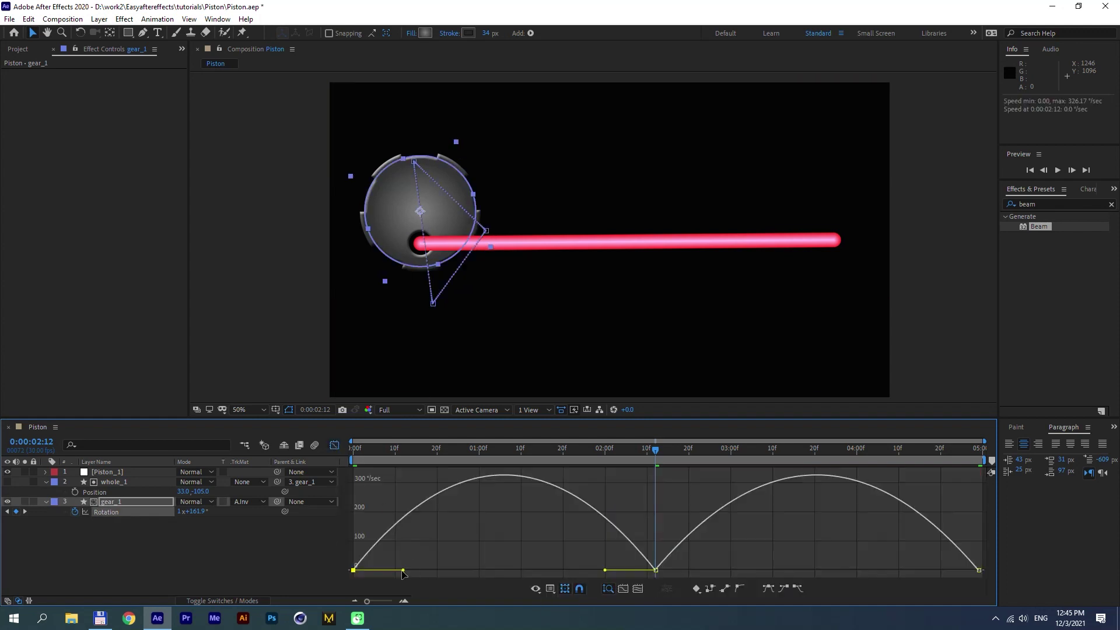
pyautogui.moveTo(402, 574); pyautogui.dragTo(548, 576)
pyautogui.moveTo(665, 526); pyautogui.dragTo(644, 577)
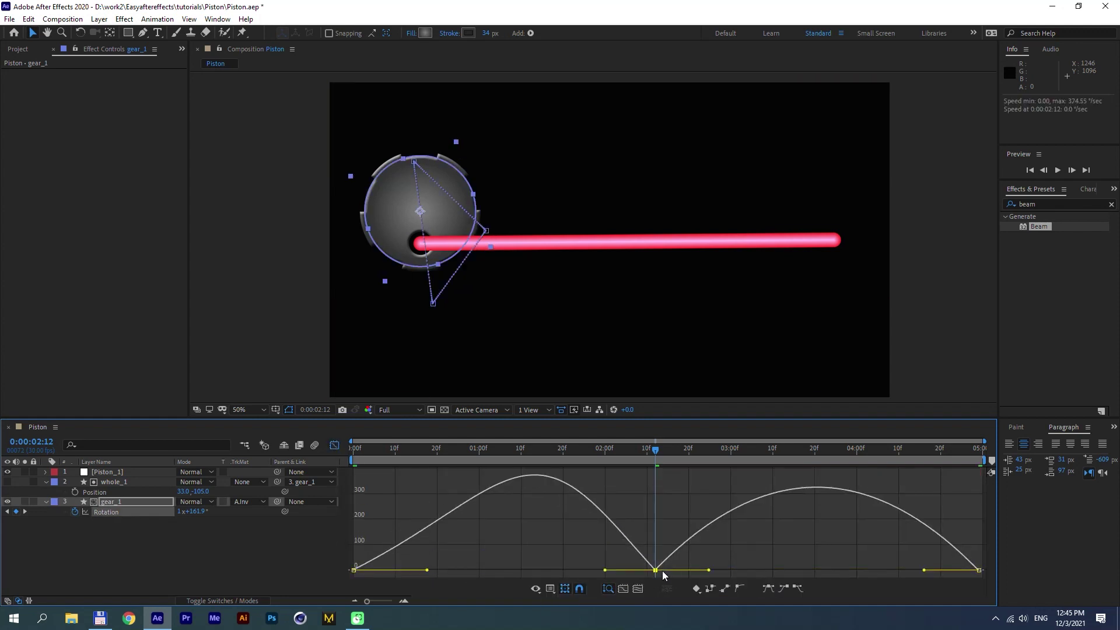
pyautogui.rightClick(655, 570)
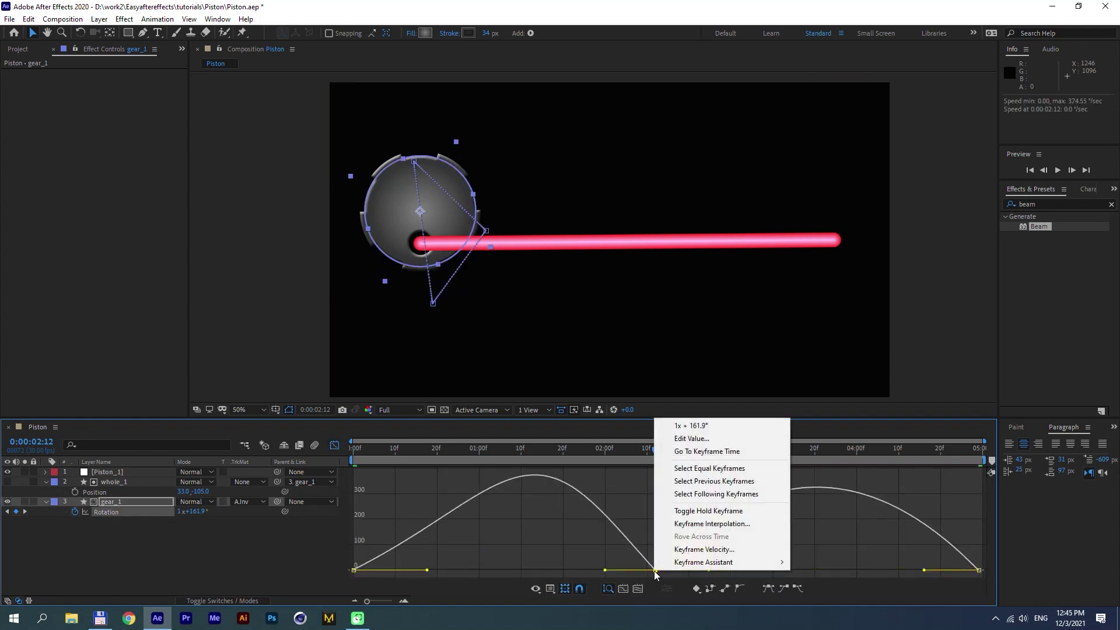
pyautogui.click(717, 548)
pyautogui.click(408, 327)
pyautogui.click(652, 360)
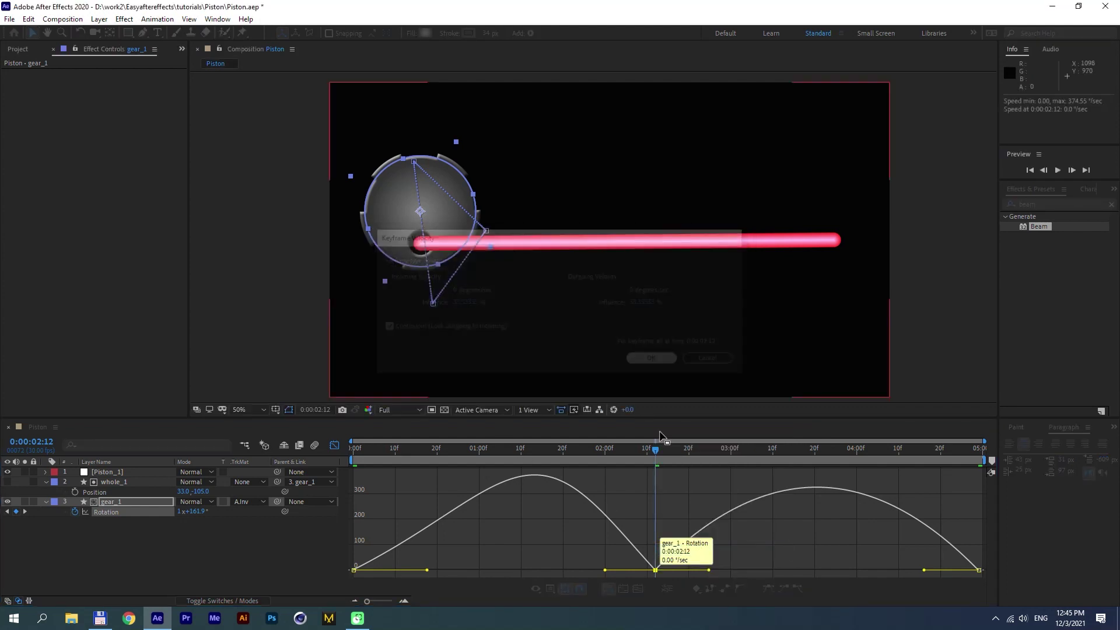
# Step: Raise the Rotation speed at the 2:12 keyframe to about 94°/sec, lengthen the surrounding ease handles, and preview the motion
pyautogui.moveTo(605, 570); pyautogui.dragTo(590, 546)
pyautogui.moveTo(922, 570); pyautogui.dragTo(883, 570)
pyautogui.moveTo(709, 546); pyautogui.dragTo(729, 548)
pyautogui.press('0')
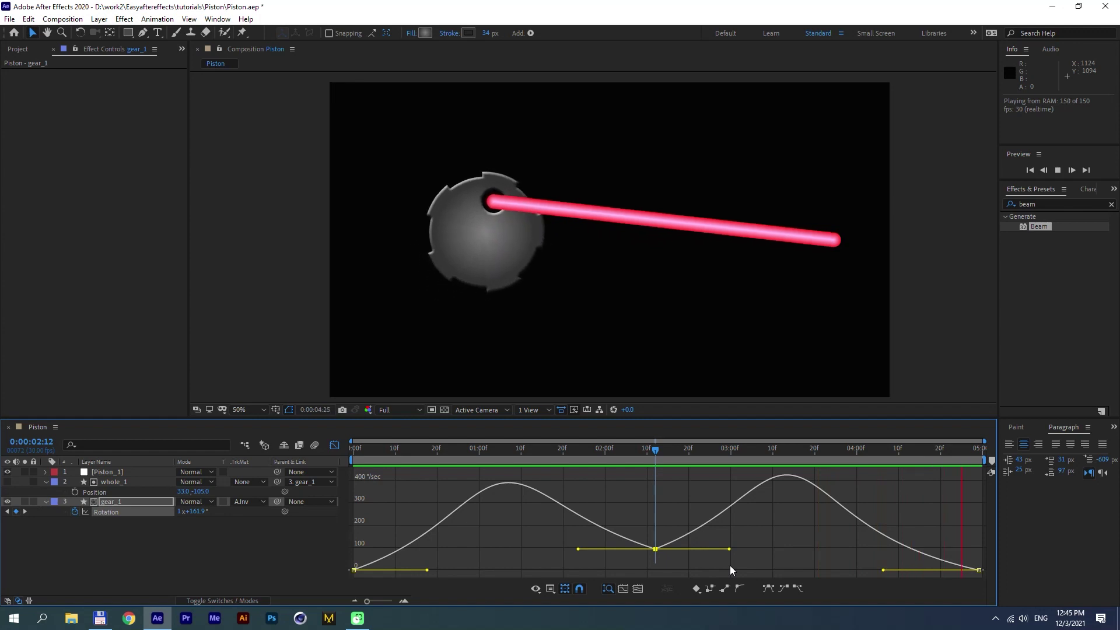
pyautogui.press('0')
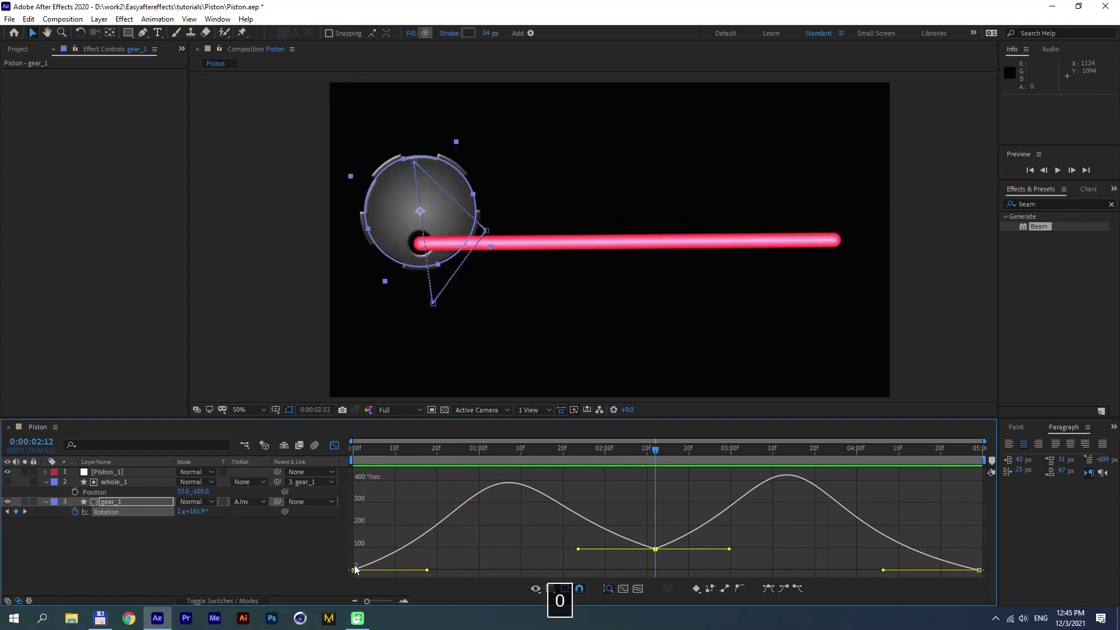
# Step: Raise the Rotation speed at the first and last keyframes to about 99°/sec, preview the motion, and leave the speed graph
pyautogui.moveTo(356, 569); pyautogui.dragTo(353, 557)
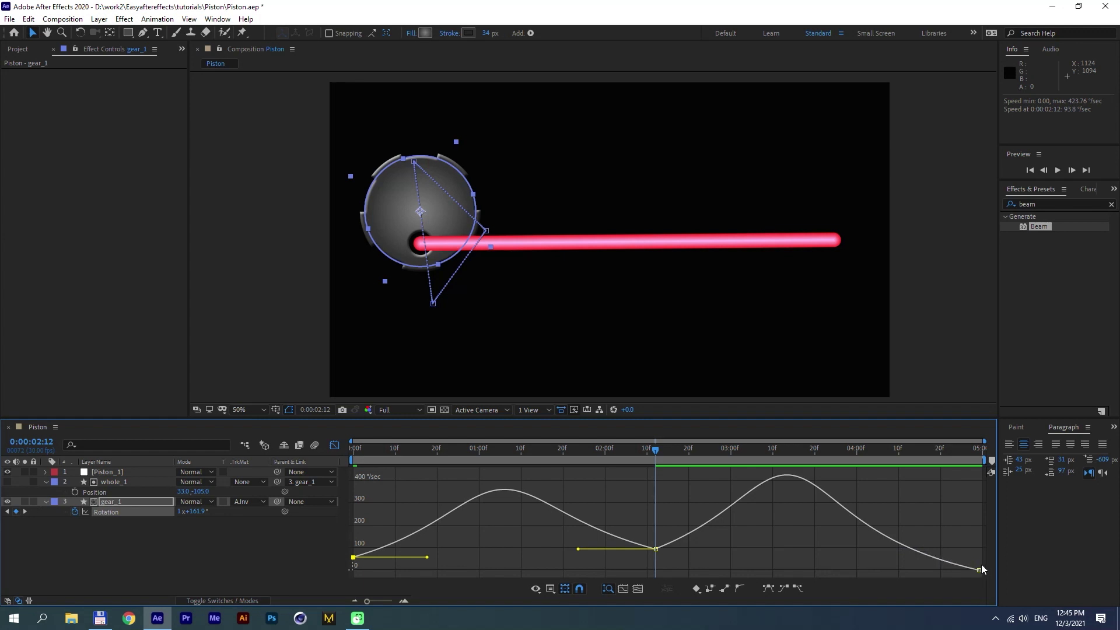
pyautogui.moveTo(980, 565); pyautogui.dragTo(981, 547)
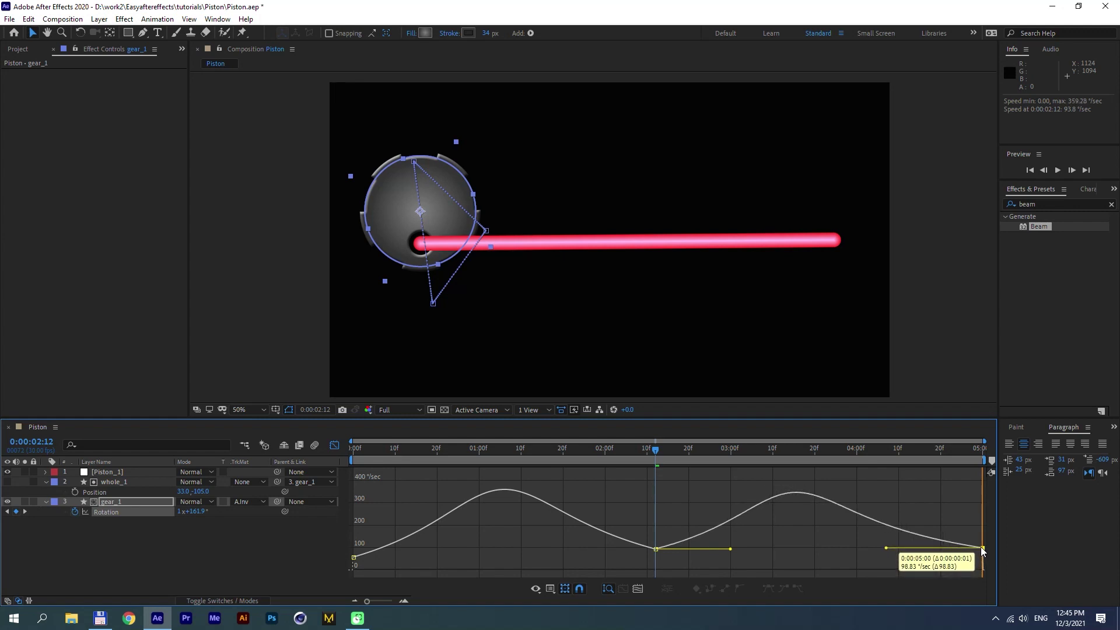
pyautogui.moveTo(354, 555); pyautogui.dragTo(353, 549)
pyautogui.press('space')
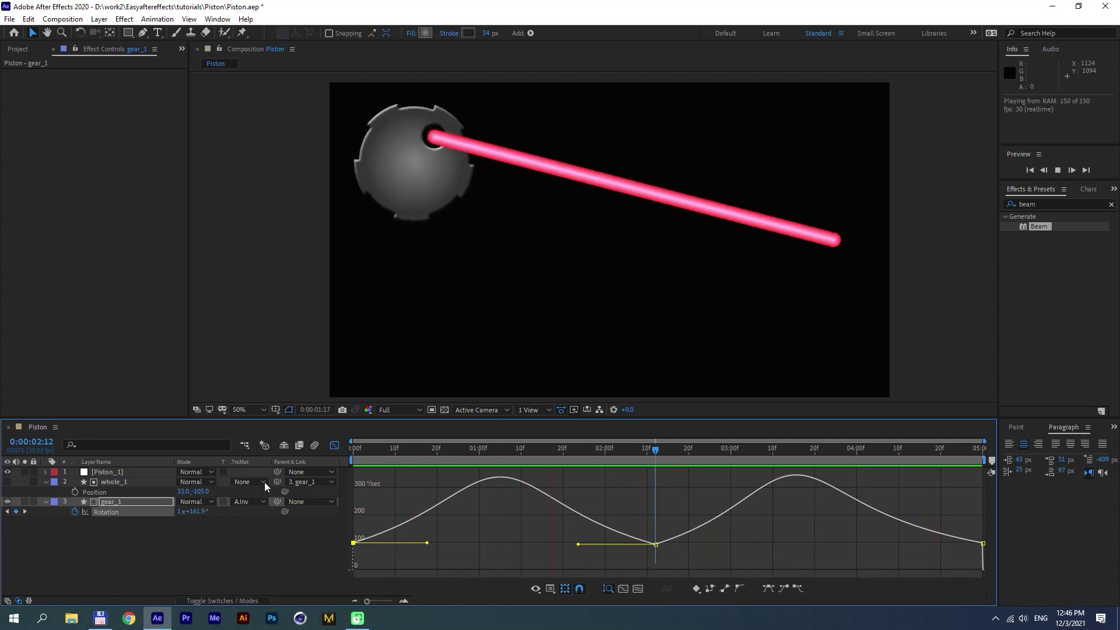
pyautogui.click(334, 446)
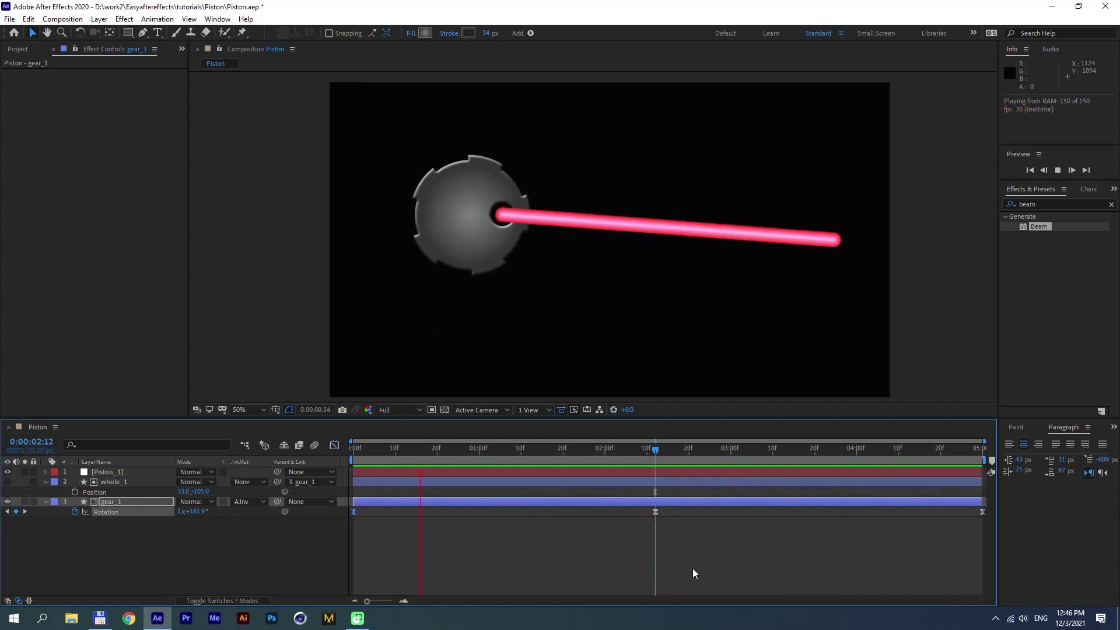
pyautogui.press('0')
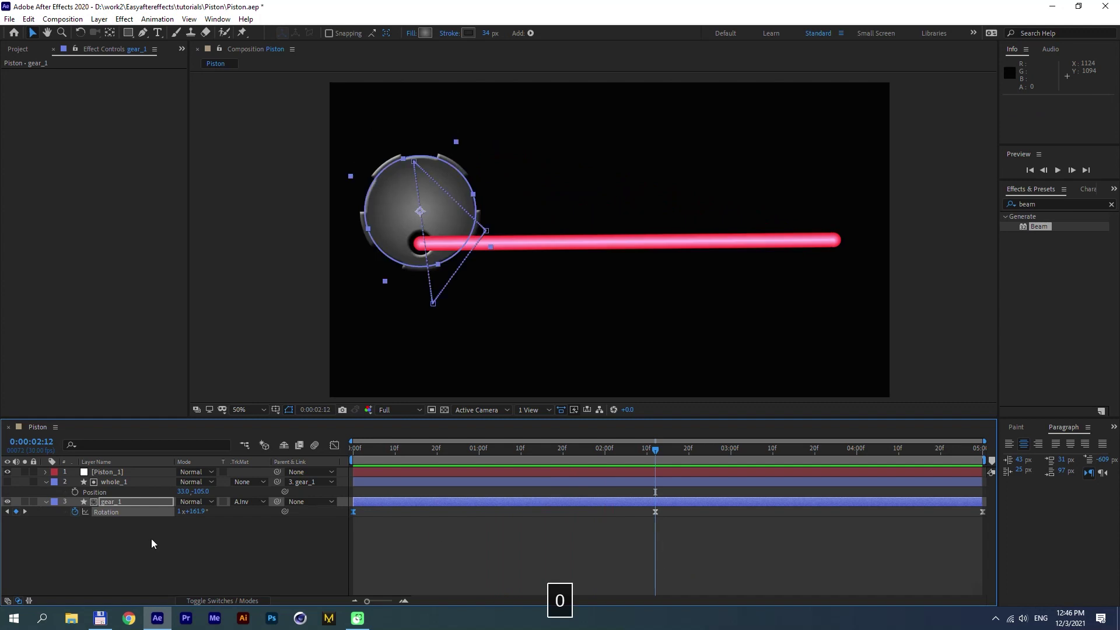
# Step: Set the Inside Color of Piston_1's Beam effect to white and its Outside Color to grey 5E5E5E
pyautogui.click(118, 474)
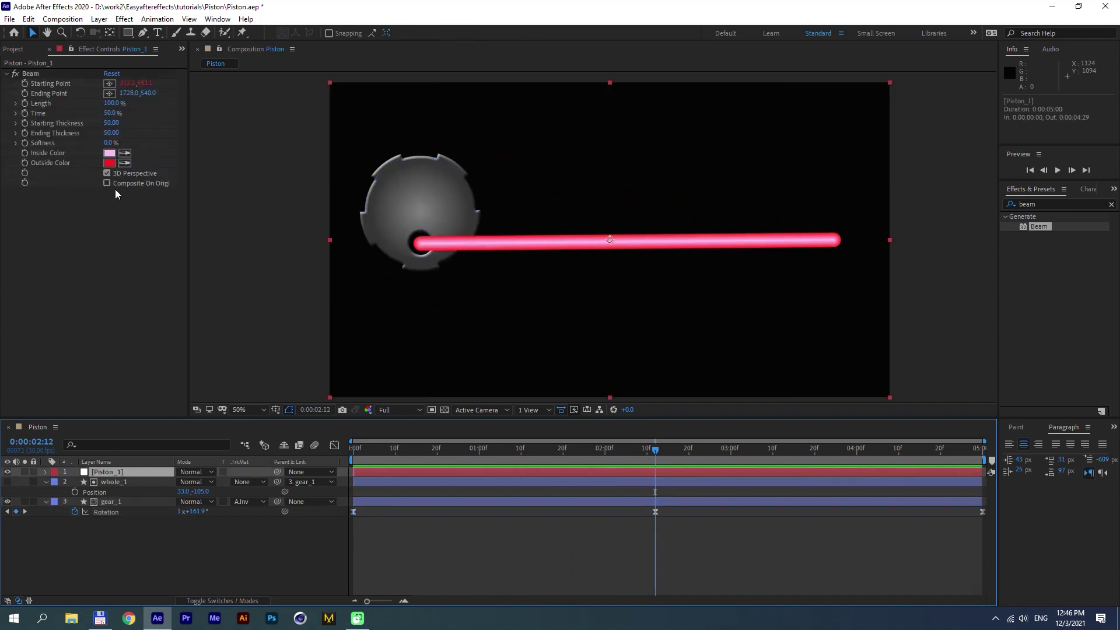
pyautogui.click(113, 154)
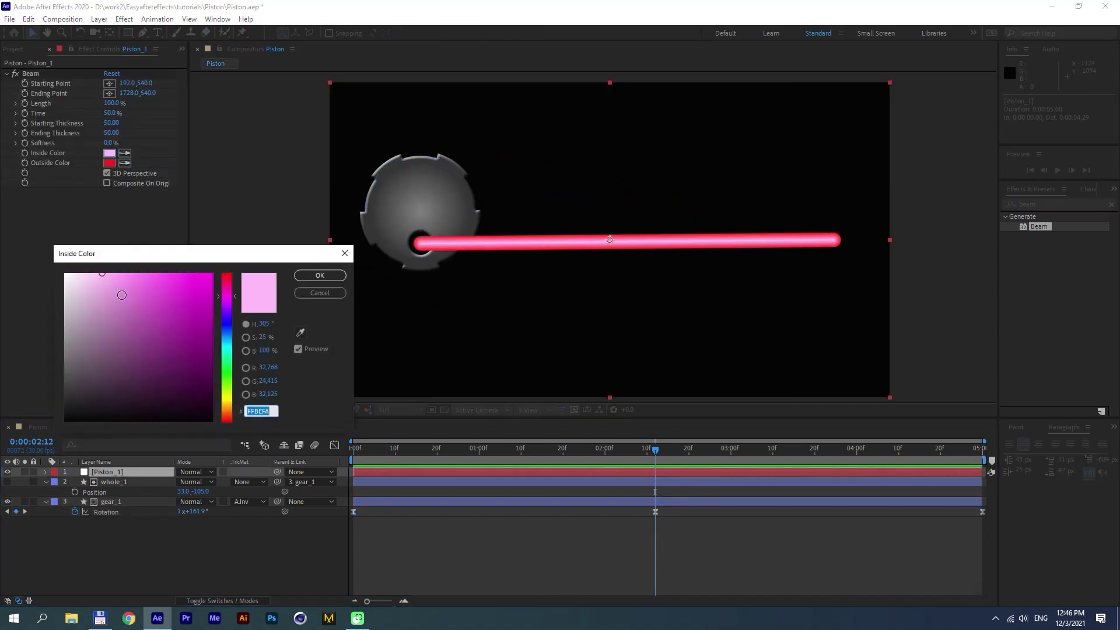
pyautogui.moveTo(120, 295); pyautogui.dragTo(3, 235)
pyautogui.click(335, 273)
pyautogui.click(110, 163)
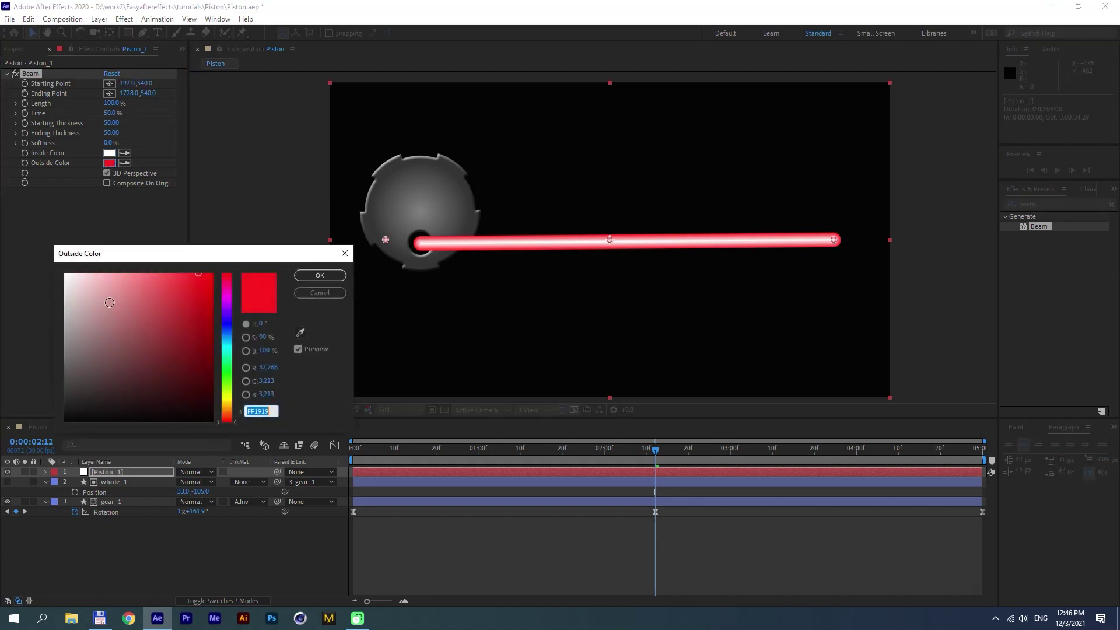
pyautogui.moveTo(107, 300)
pyautogui.mouseDown()
pyautogui.moveTo(36, 370)
pyautogui.moveTo(6, 377)
pyautogui.moveTo(45, 366)
pyautogui.mouseUp()
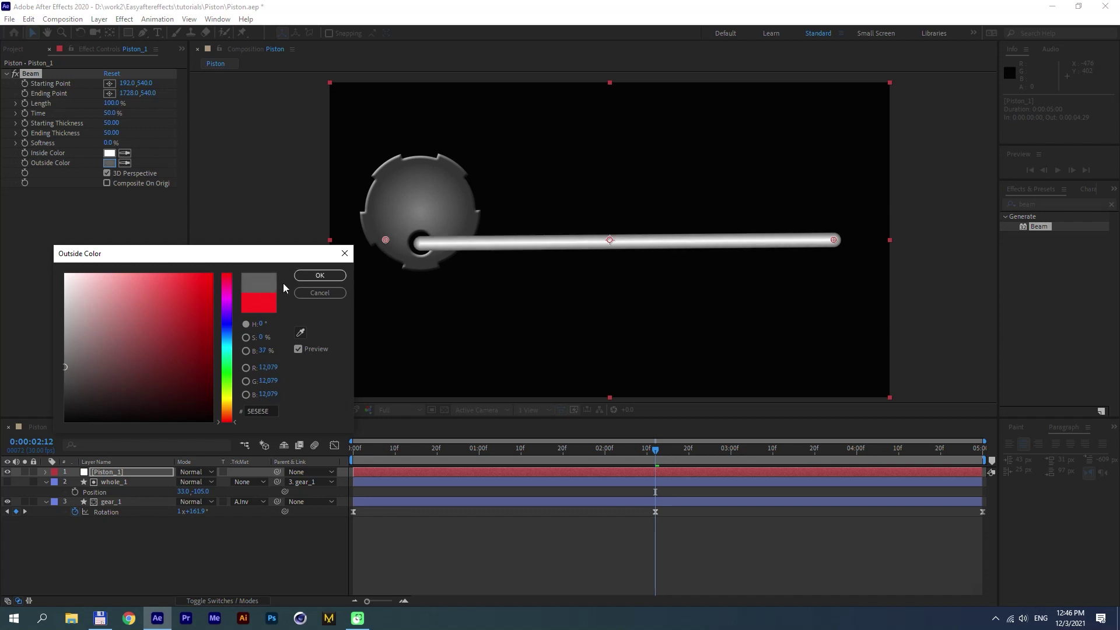
pyautogui.click(318, 280)
pyautogui.click(289, 530)
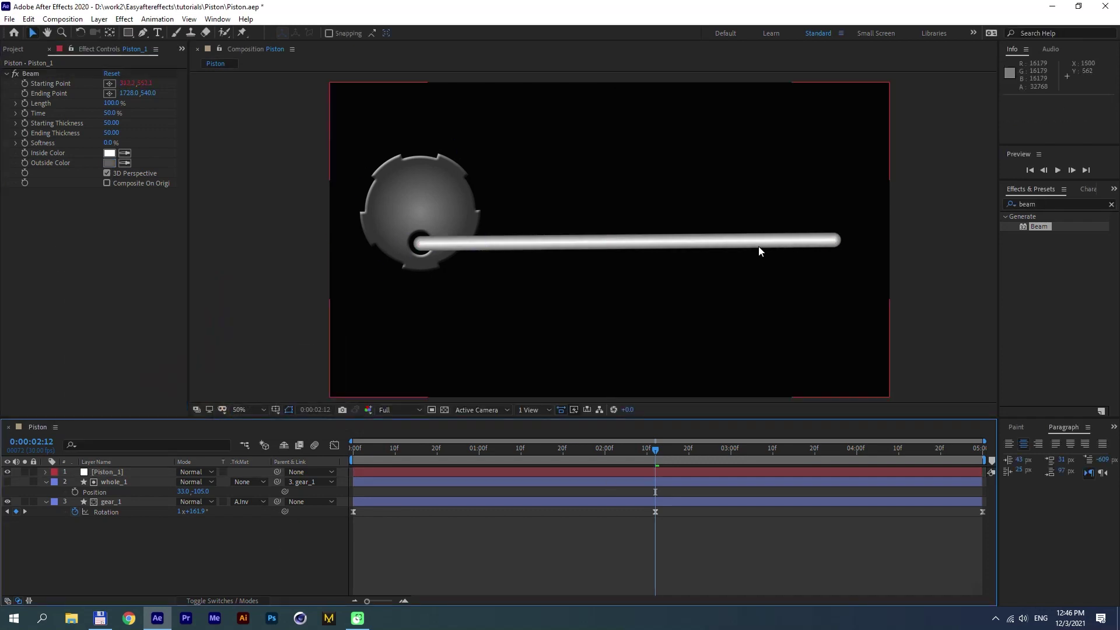
pyautogui.click(220, 514)
# Step: Collapse the properties of all layers in the timeline and preview the recolored piston
pyautogui.click(45, 473)
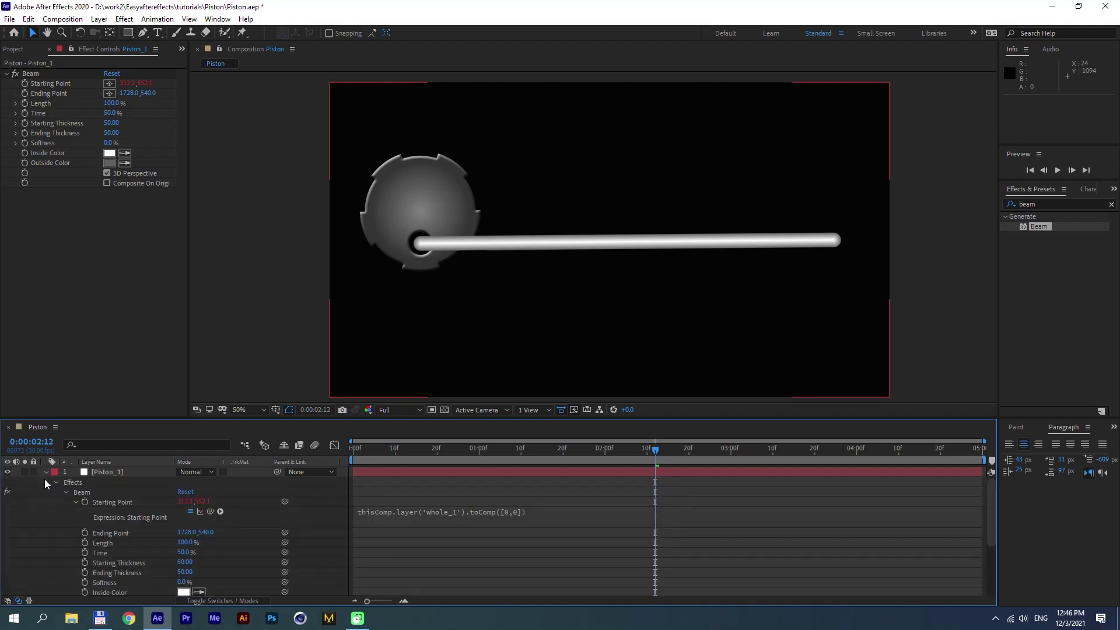
pyautogui.click(46, 472)
pyautogui.click(45, 491)
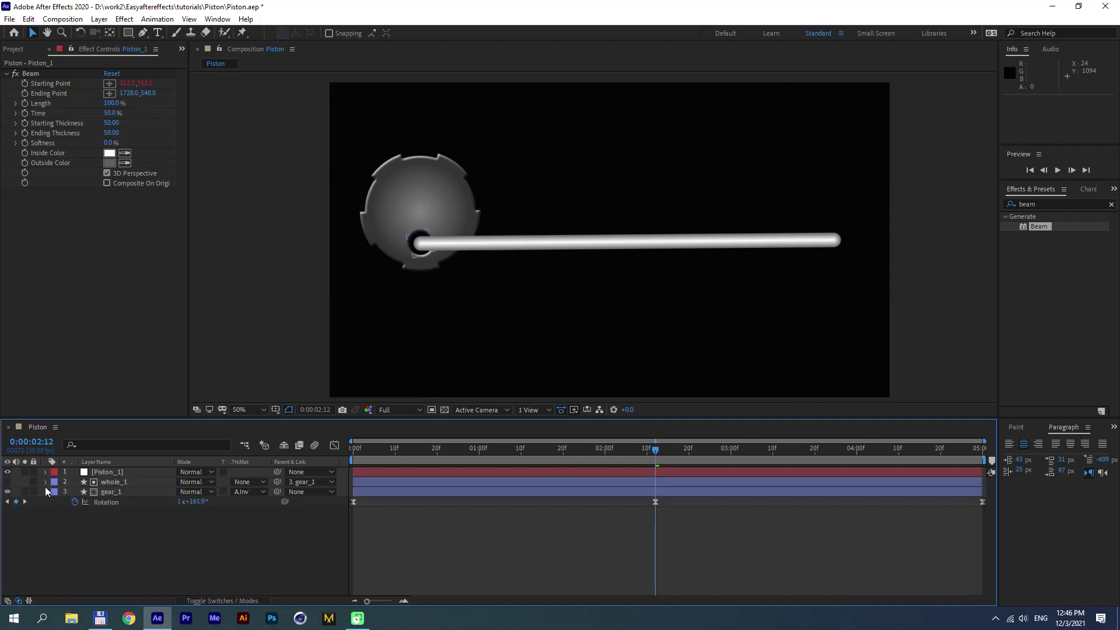
pyautogui.click(45, 491)
pyautogui.press('KP_0')
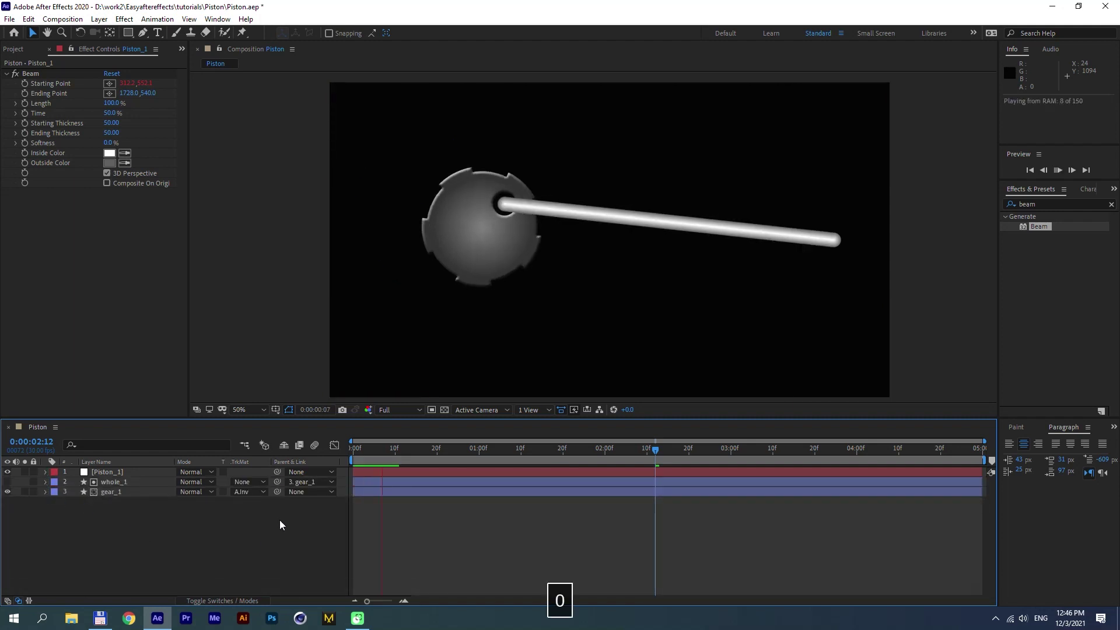
pyautogui.press('KP_0')
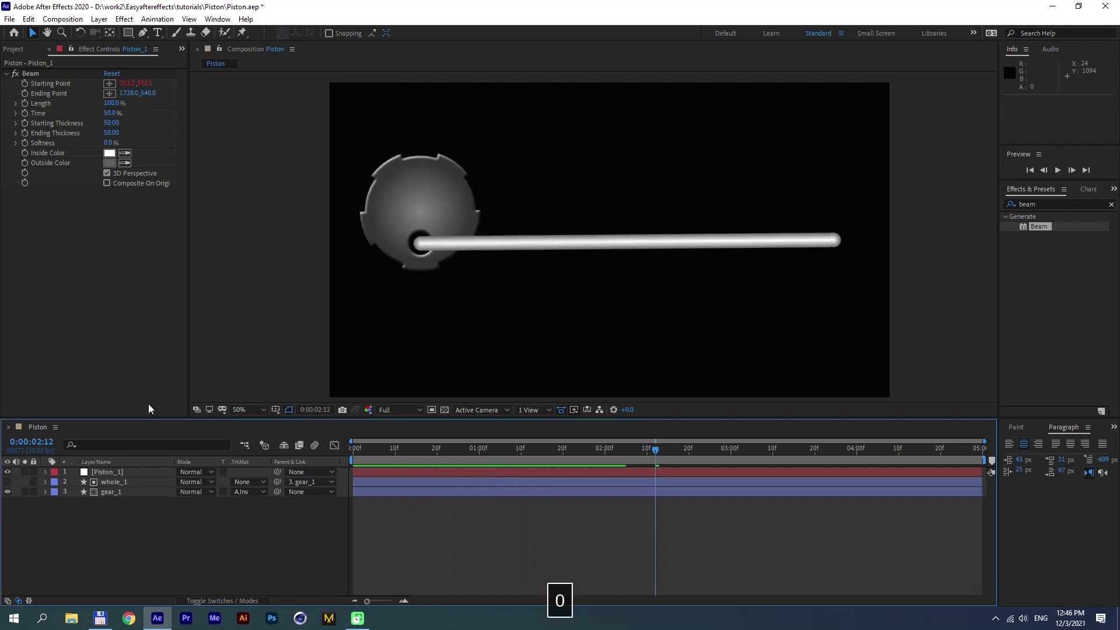
# Step: Try a Starting Thickness of 80 on Piston_1's Beam effect
pyautogui.click(111, 122)
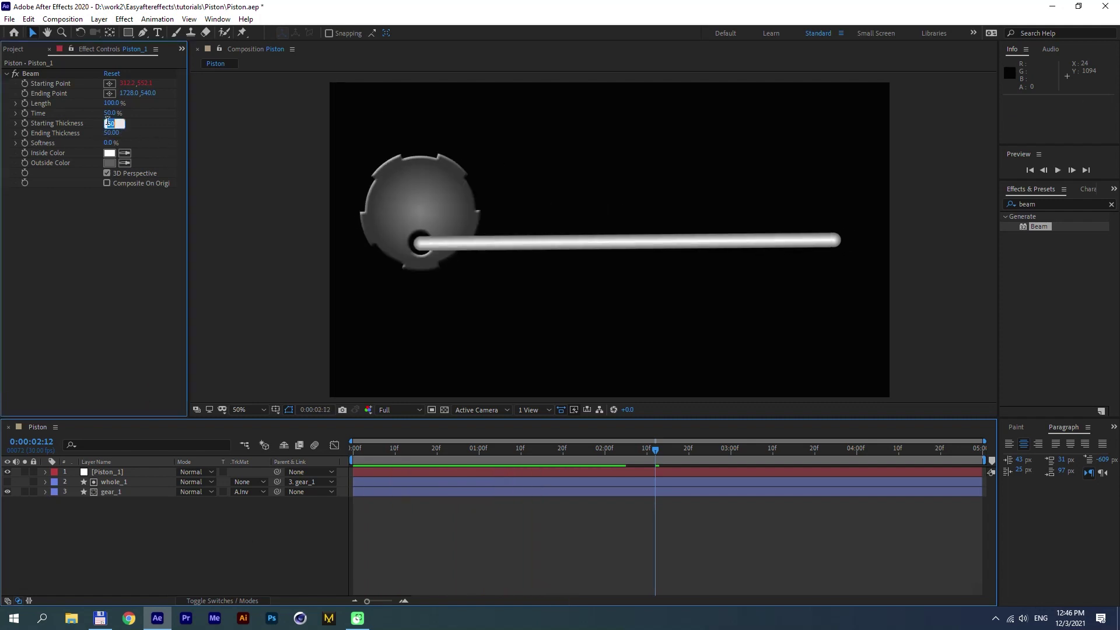
pyautogui.write('80')
pyautogui.press('Return')
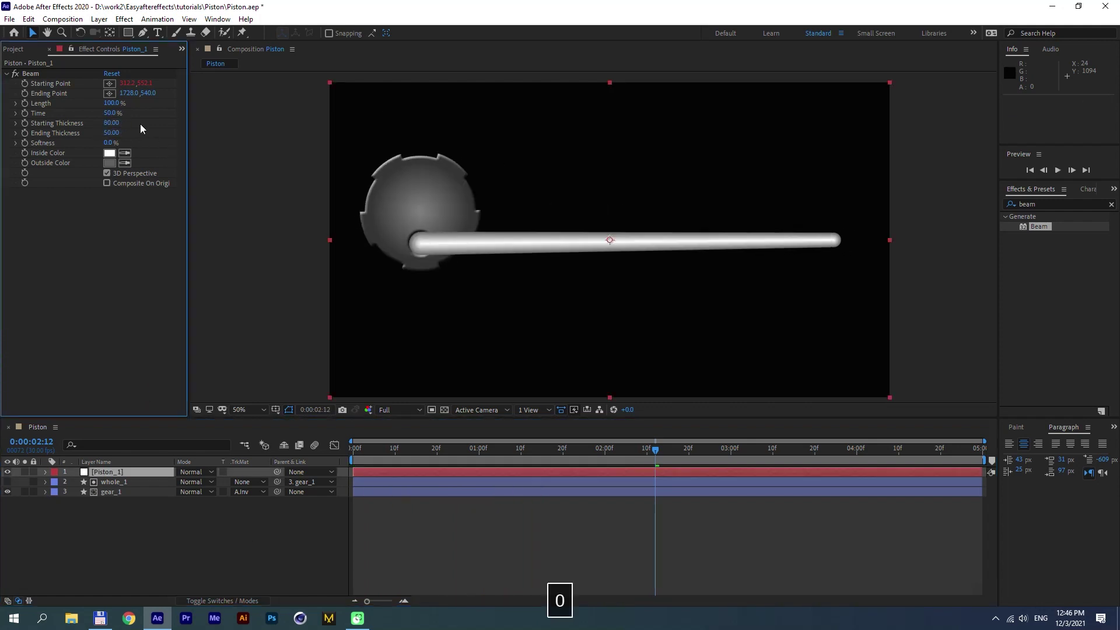
# Step: Set the Beam's Starting Thickness and Ending Thickness both to 70, preview the animation, and deselect the layer
pyautogui.click(111, 122)
pyautogui.write('70')
pyautogui.press('Return')
pyautogui.click(110, 132)
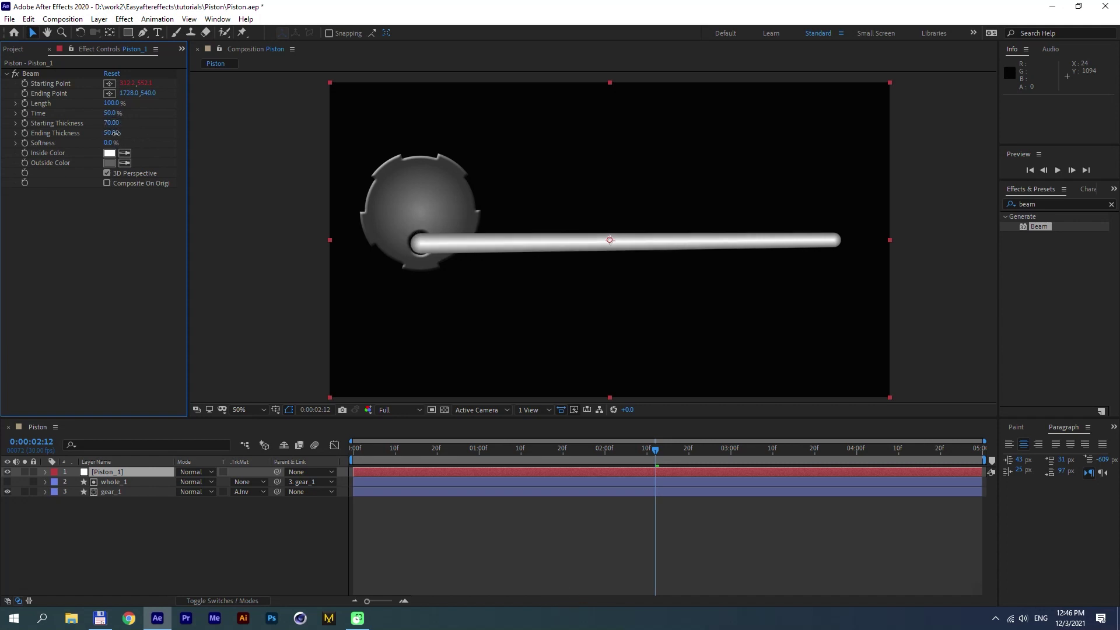
pyautogui.write('70')
pyautogui.press('Return')
pyautogui.press('KP_0')
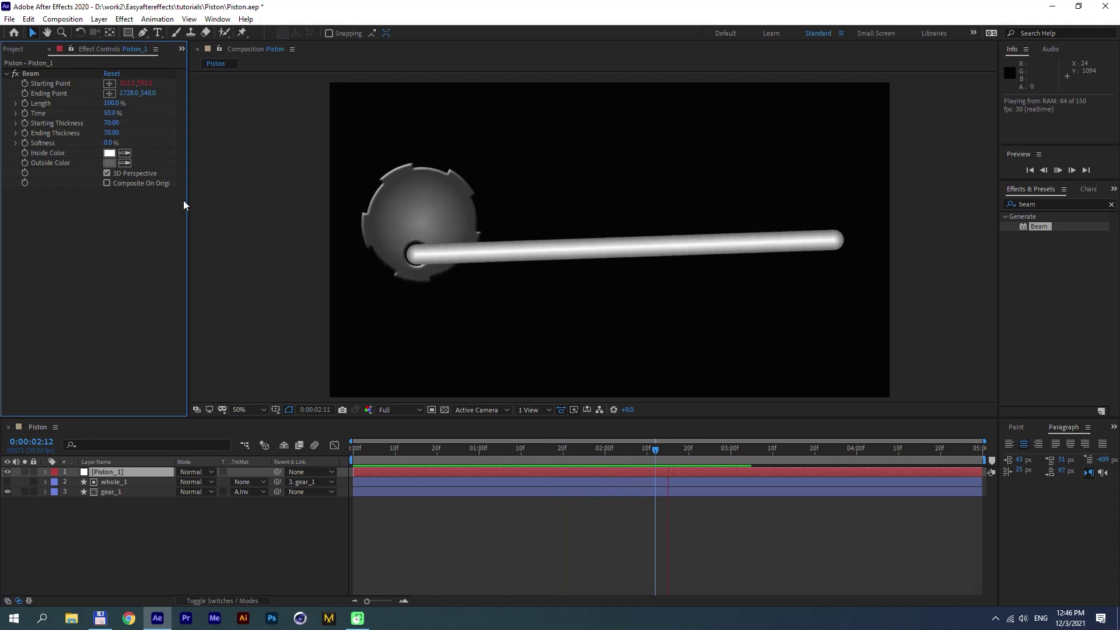
pyautogui.press('KP_0')
pyautogui.click(166, 531)
# Step: Duplicate the whole_1 and gear_1 layers together and give the duplicates an orange label color
pyautogui.click(103, 483)
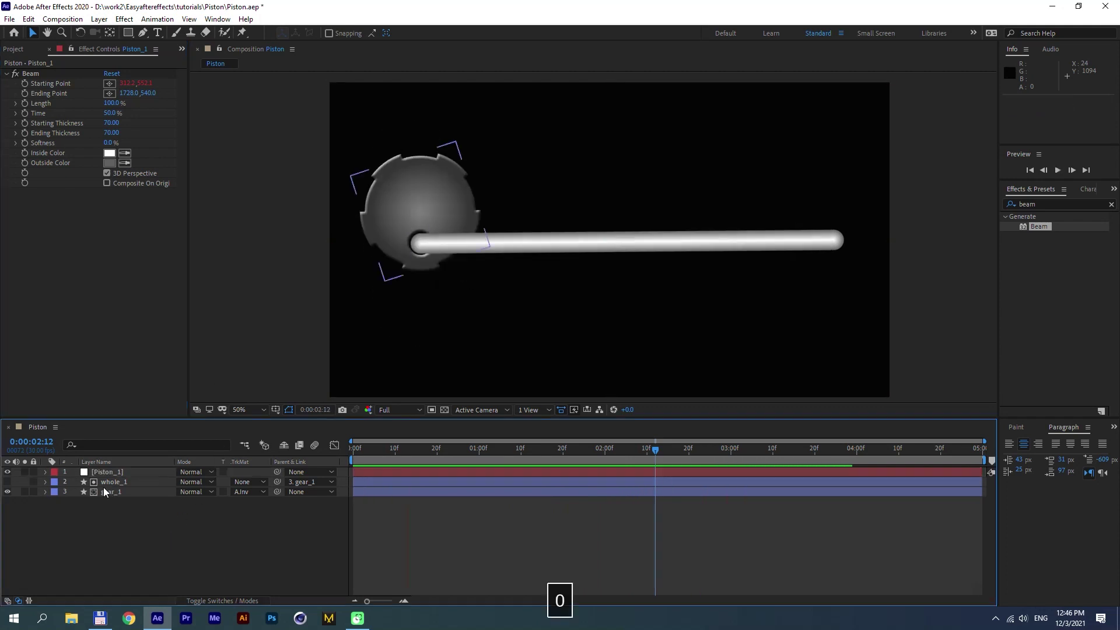
pyautogui.keyDown('shift'); pyautogui.click(128, 493); pyautogui.keyUp('shift')
pyautogui.hotkey('ctrl', 'd')
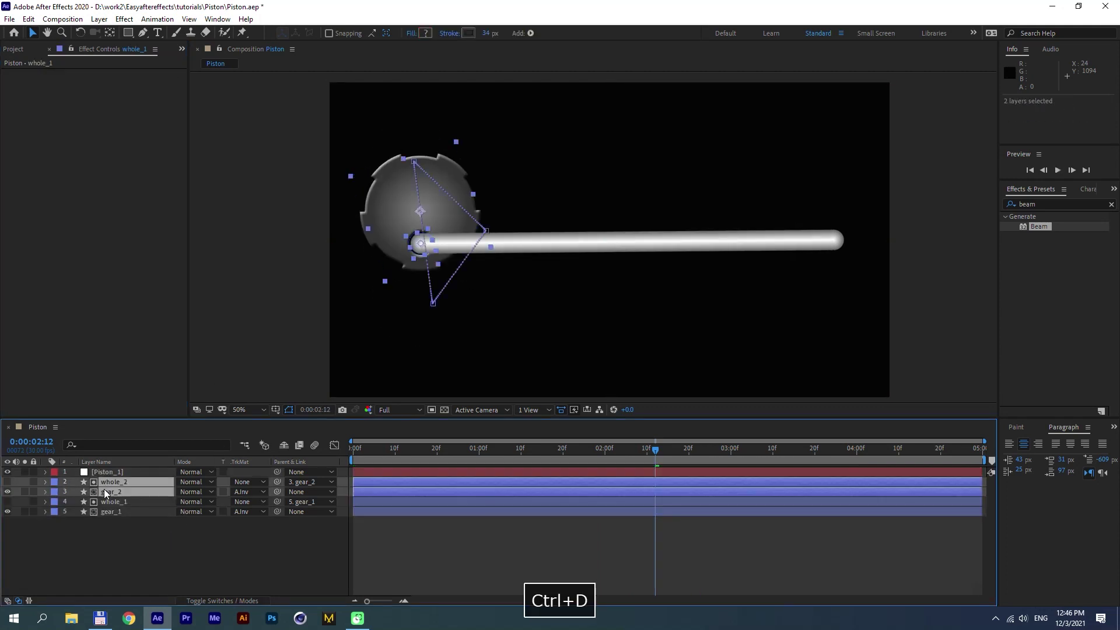
pyautogui.click(55, 481)
pyautogui.click(82, 414)
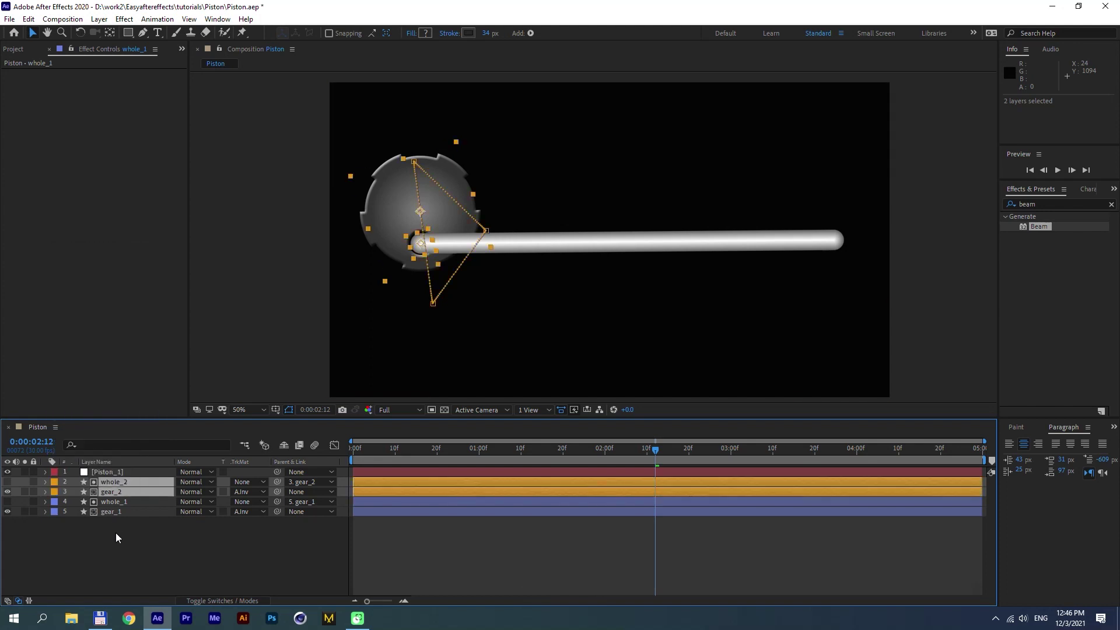
pyautogui.click(116, 531)
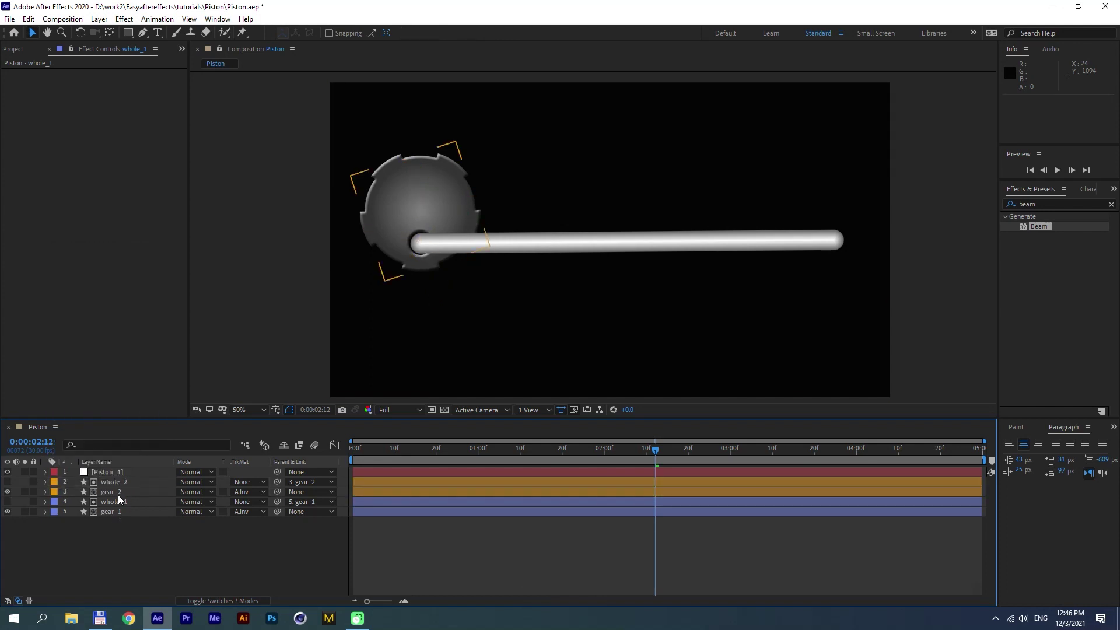
# Step: Remove all Position and Rotation keyframes from the gear_2 layer
pyautogui.click(118, 493)
pyautogui.press('u')
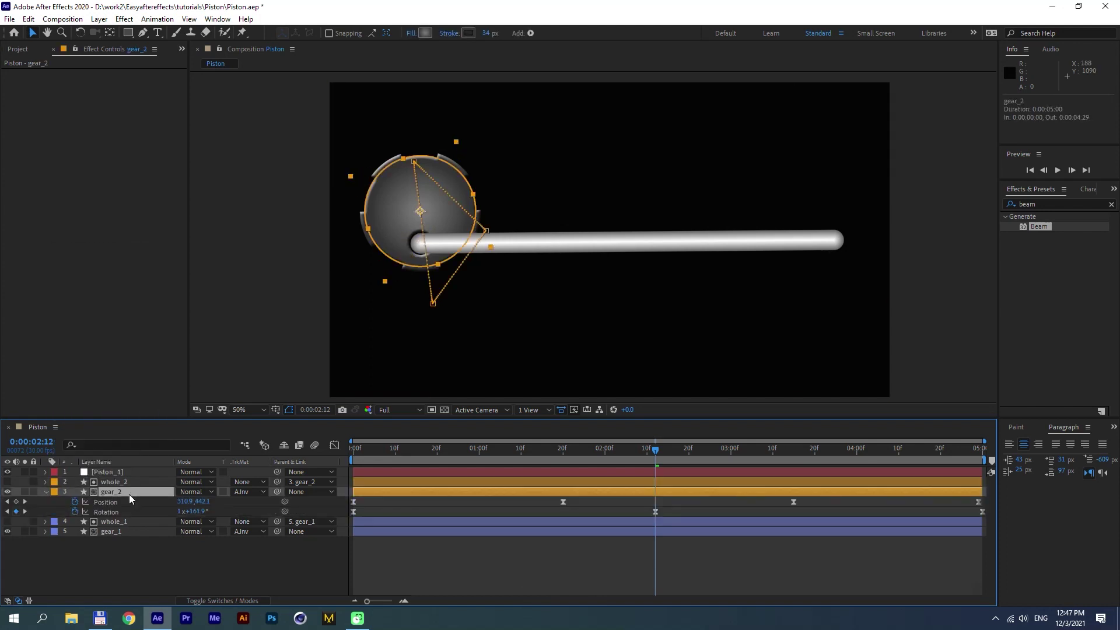
pyautogui.click(76, 501)
pyautogui.click(75, 511)
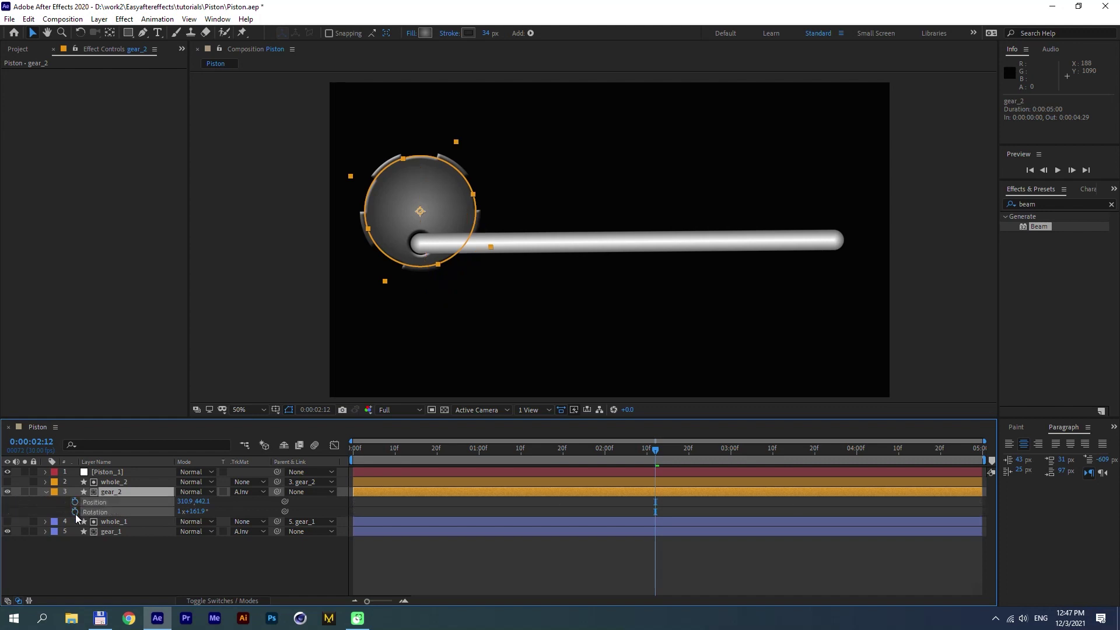
pyautogui.click(177, 547)
# Step: Reset the Position and Rotation of gear_2 to their default values and deselect the layer
pyautogui.rightClick(124, 504)
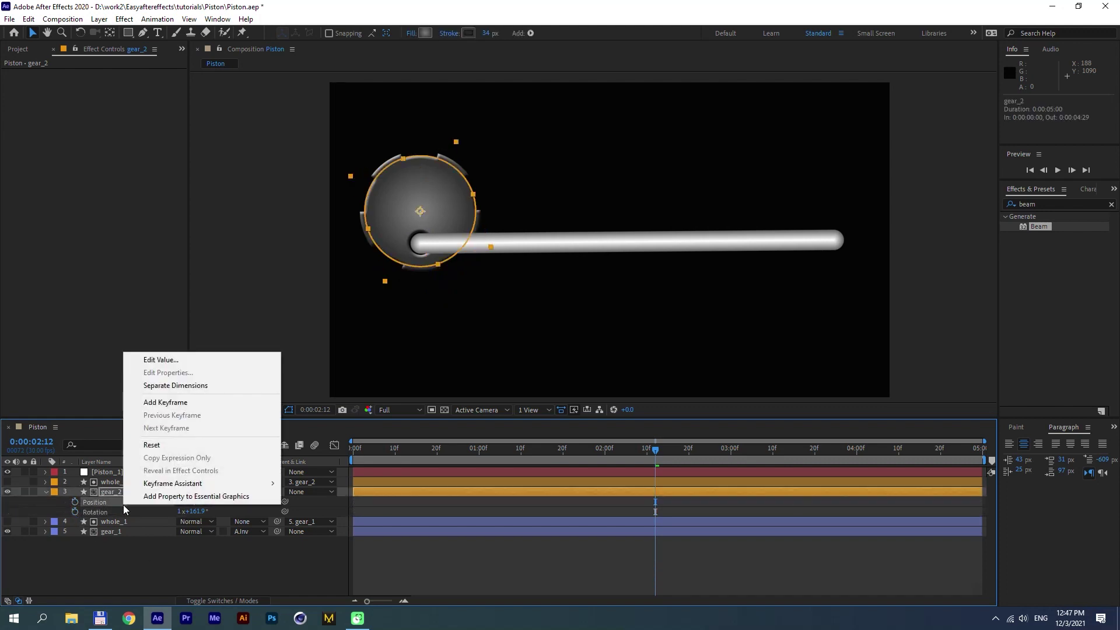
pyautogui.click(143, 441)
pyautogui.click(109, 511)
pyautogui.rightClick(110, 511)
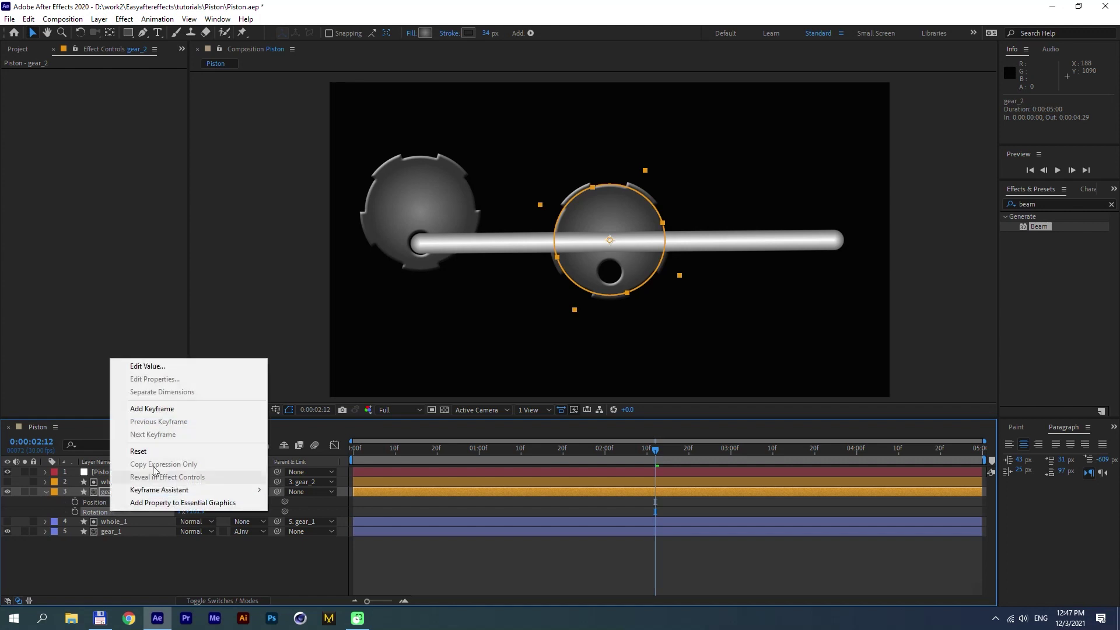
pyautogui.click(143, 449)
pyautogui.click(167, 561)
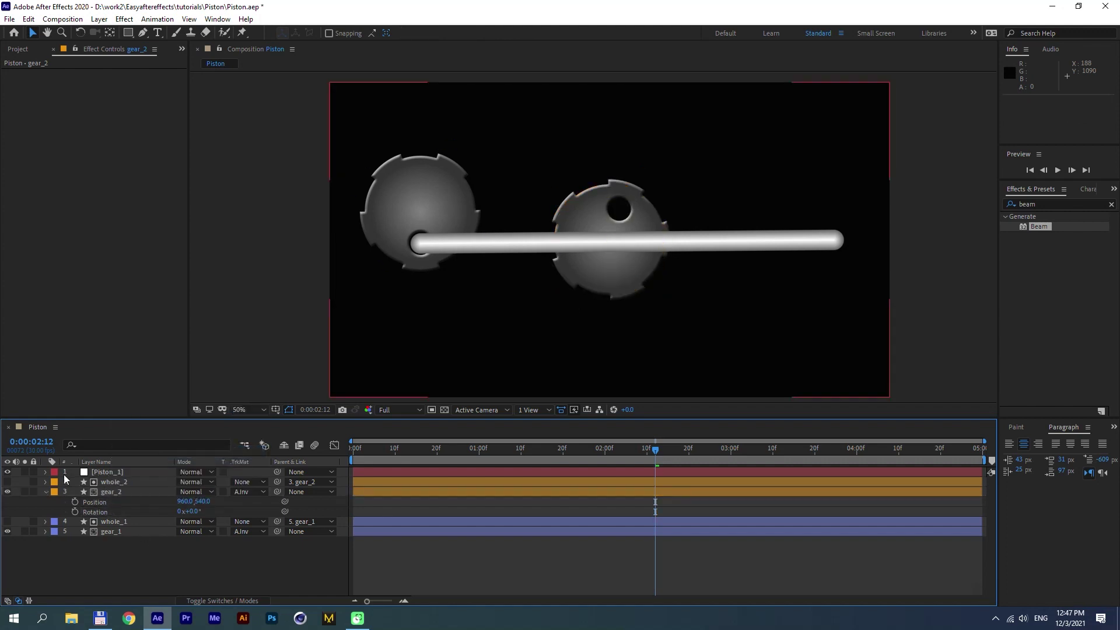
# Step: Copy the expression text of the Beam's Starting Point on the Piston_1 layer
pyautogui.click(46, 472)
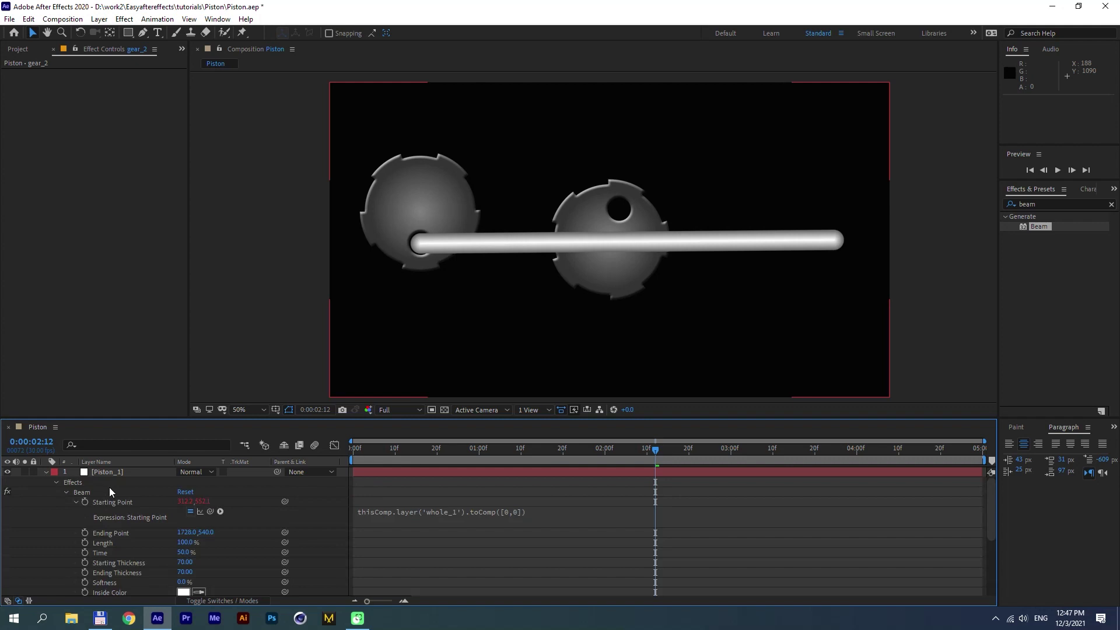
pyautogui.click(411, 513)
pyautogui.hotkey('ctrl', 'c')
pyautogui.click(427, 493)
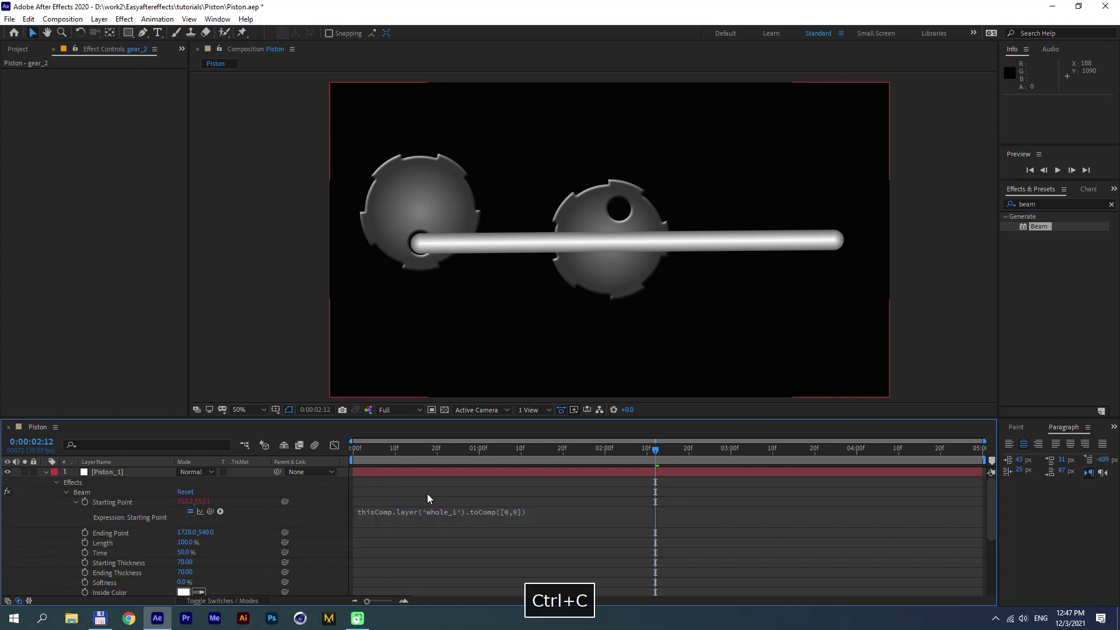
# Step: Give the Beam's Ending Point on Piston_1 the copied expression, edited to thisComp.layer('whole_2').toComp([0,0])
pyautogui.click(76, 502)
pyautogui.keyDown('alt'); pyautogui.click(86, 513); pyautogui.keyUp('alt')
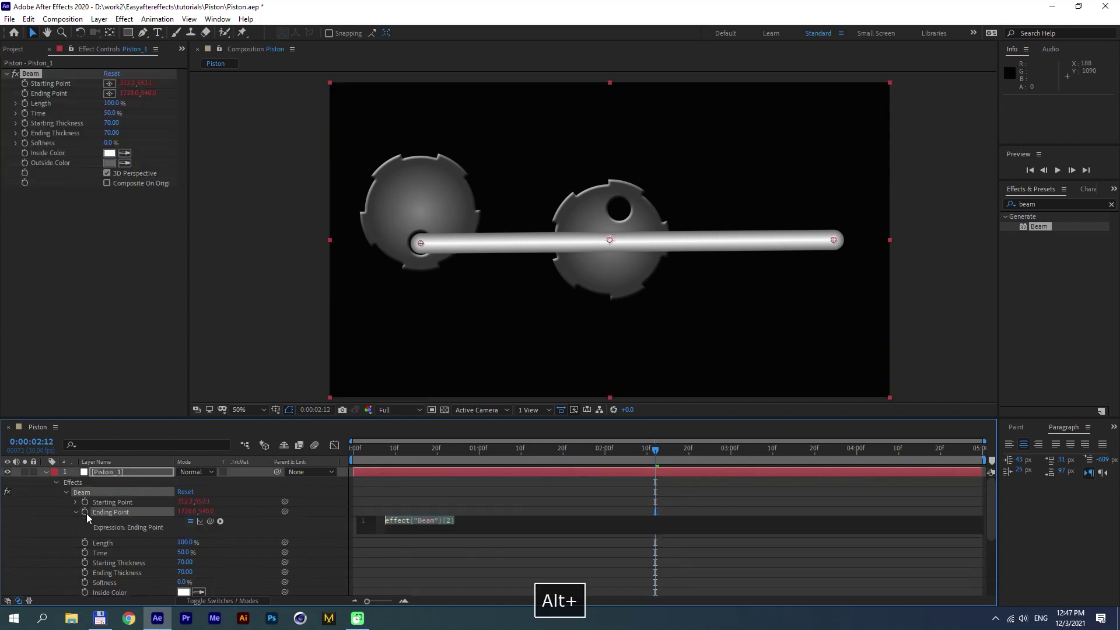
pyautogui.hotkey('ctrl', 'v')
pyautogui.moveTo(480, 523); pyautogui.dragTo(475, 523)
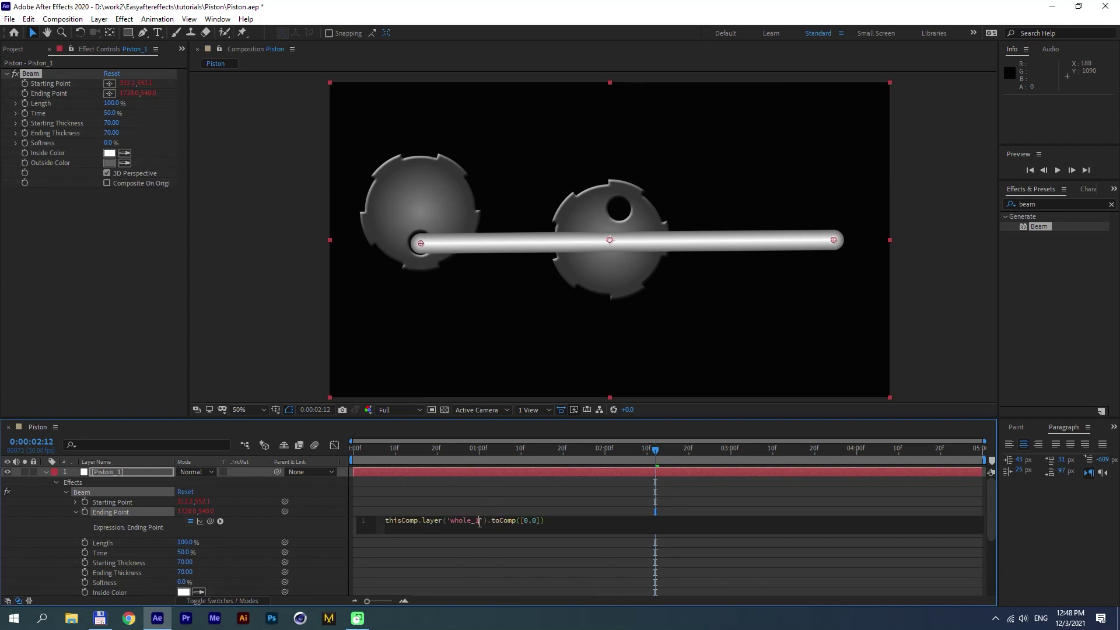
pyautogui.write('2')
pyautogui.click(492, 492)
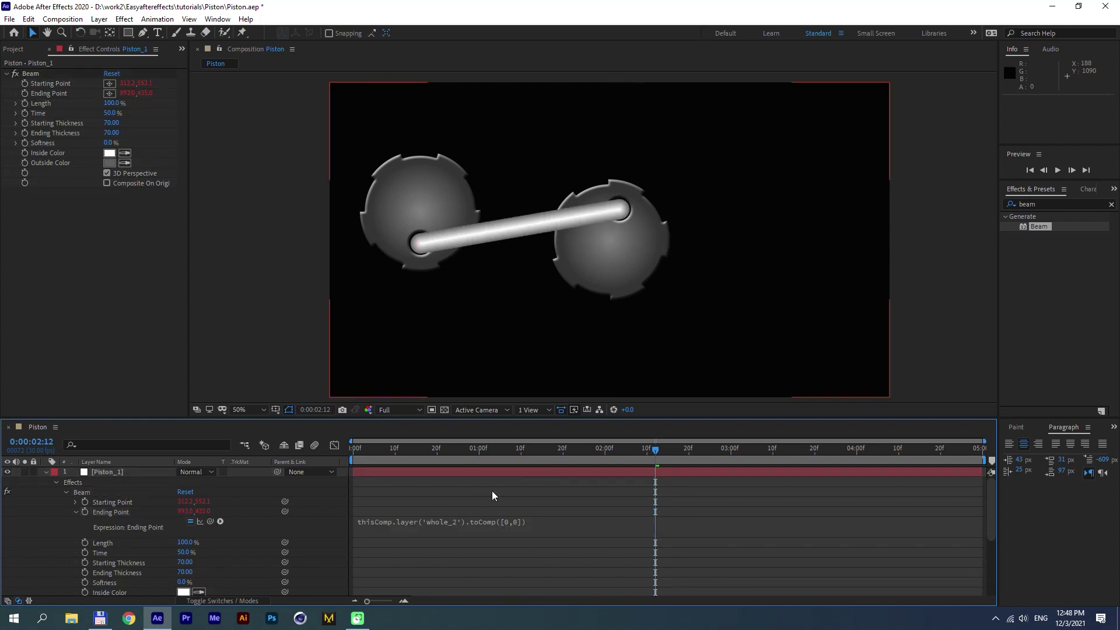
# Step: Collapse the Piston_1 and gear_2 properties and move gear_2 across the composition to about 1400, 514
pyautogui.click(45, 471)
pyautogui.click(87, 497)
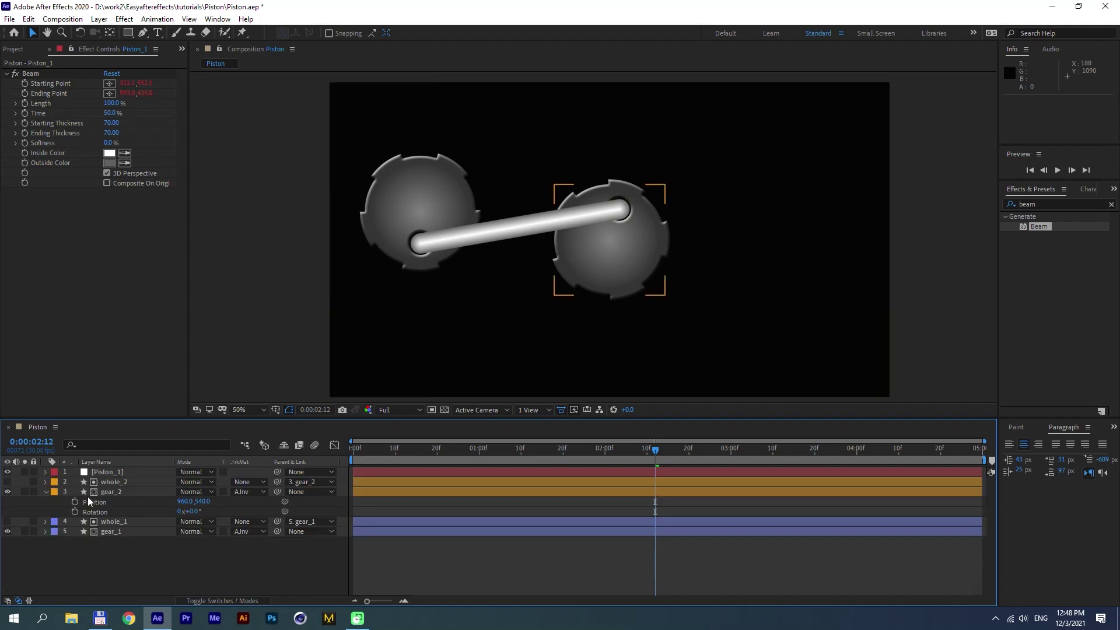
pyautogui.click(46, 491)
pyautogui.click(89, 493)
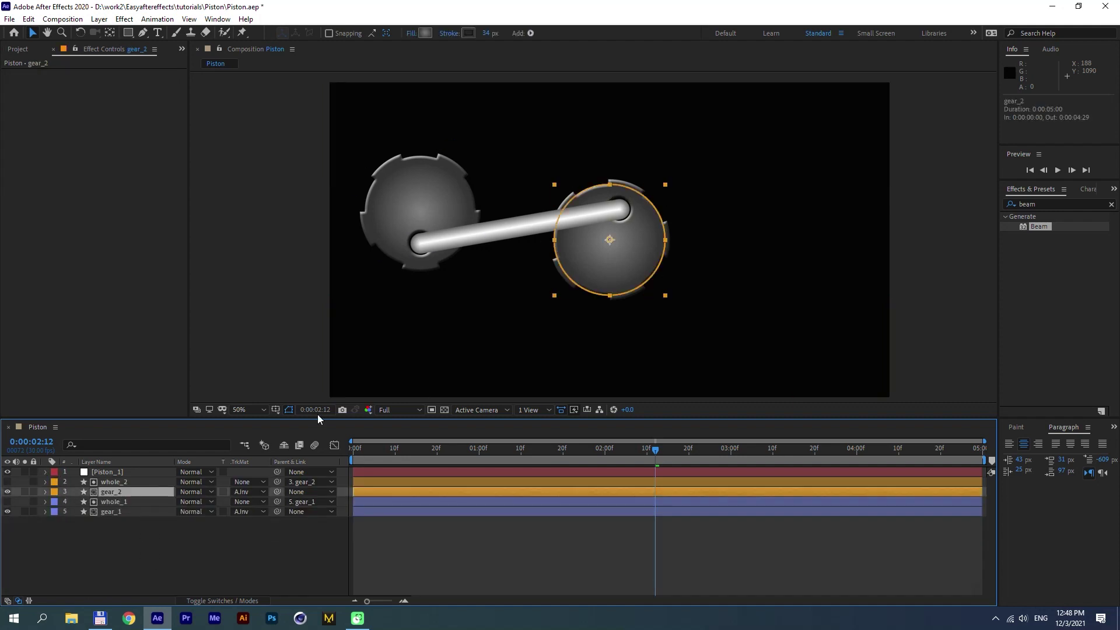
pyautogui.moveTo(610, 258); pyautogui.dragTo(739, 250)
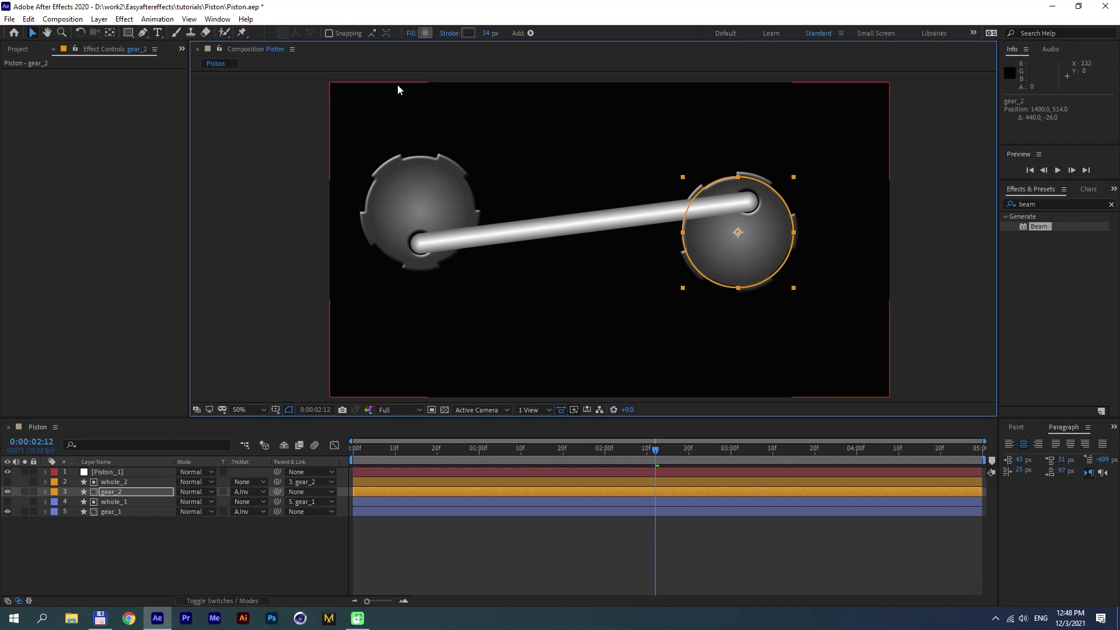
# Step: Lighten both grey stops of gear_2's radial gradient fill, taking the outer stop to 595959
pyautogui.click(424, 32)
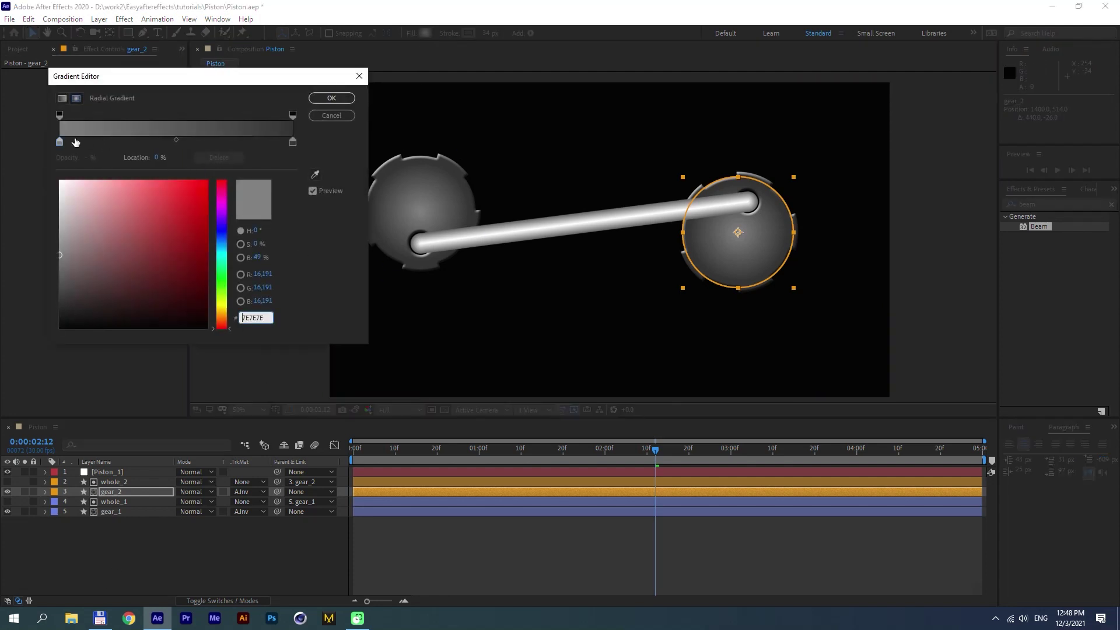
pyautogui.click(52, 221)
pyautogui.moveTo(80, 241); pyautogui.dragTo(21, 229)
pyautogui.click(293, 142)
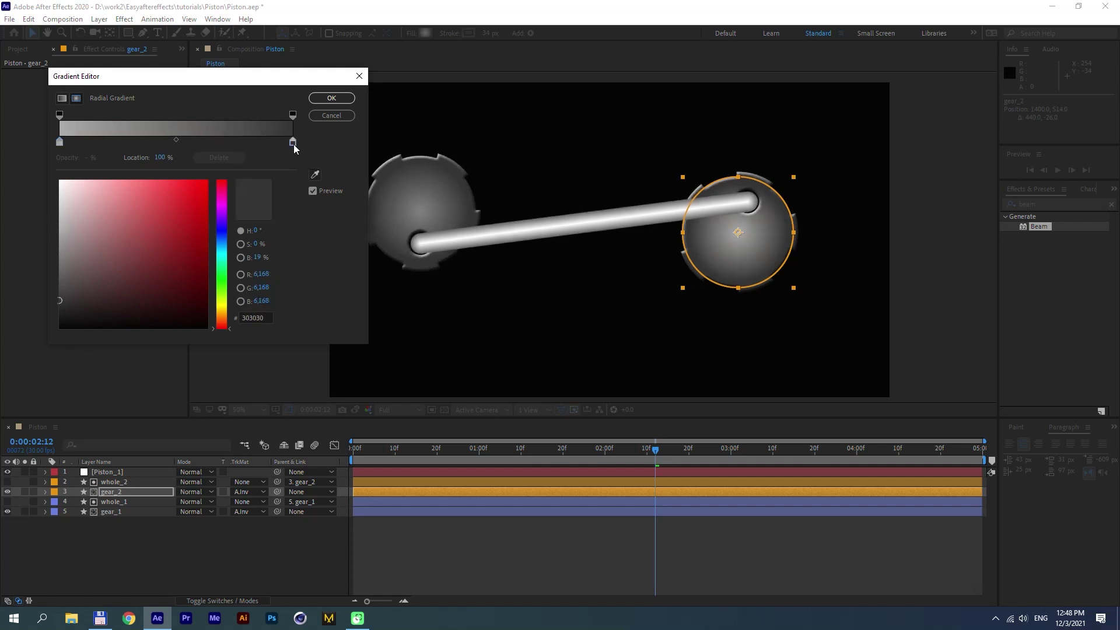
pyautogui.moveTo(61, 289)
pyautogui.mouseDown()
pyautogui.moveTo(60, 257)
pyautogui.moveTo(14, 258)
pyautogui.moveTo(5, 277)
pyautogui.mouseUp()
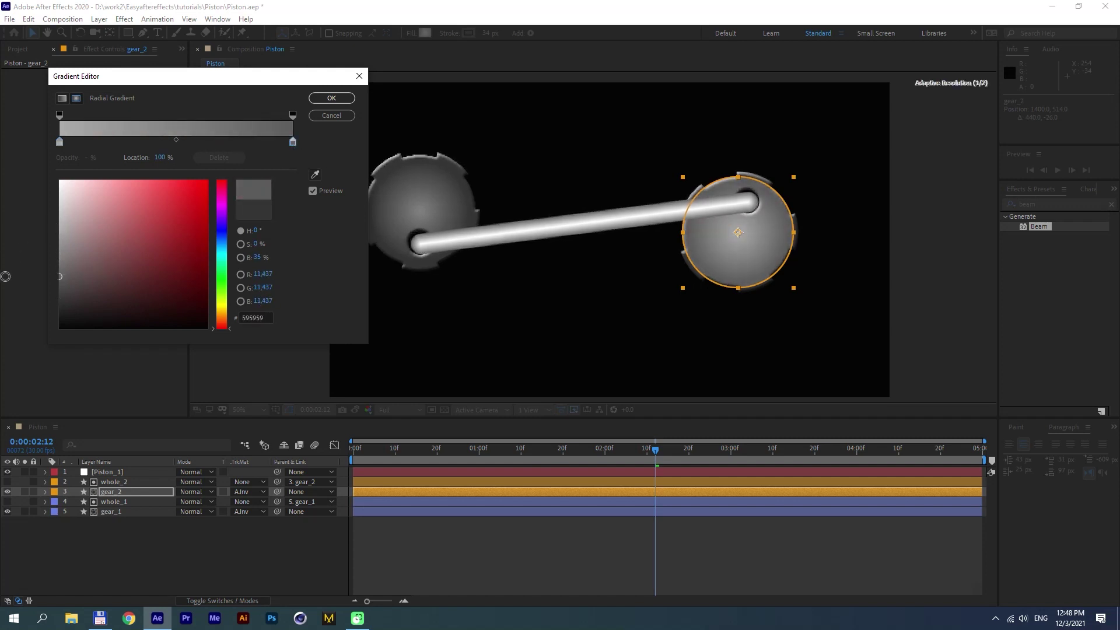
pyautogui.click(293, 141)
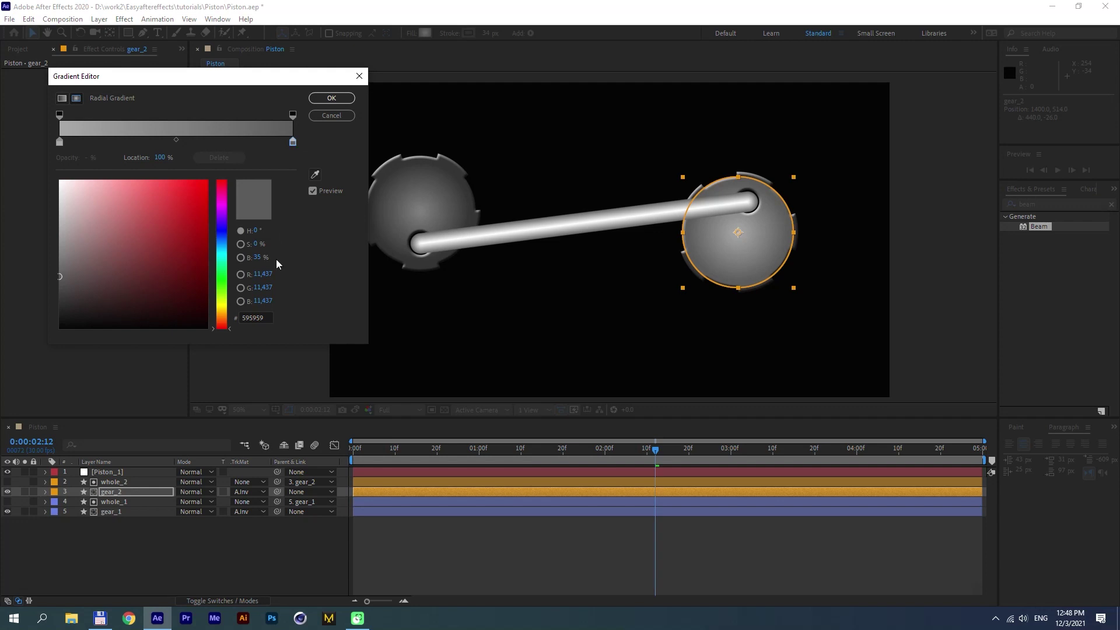
# Step: Copy the outer gradient stop's hex value, accept the gradient, and set gear_2's stroke color to the same 595959
pyautogui.click(271, 318)
pyautogui.hotkey('ctrl', 'c')
pyautogui.click(331, 98)
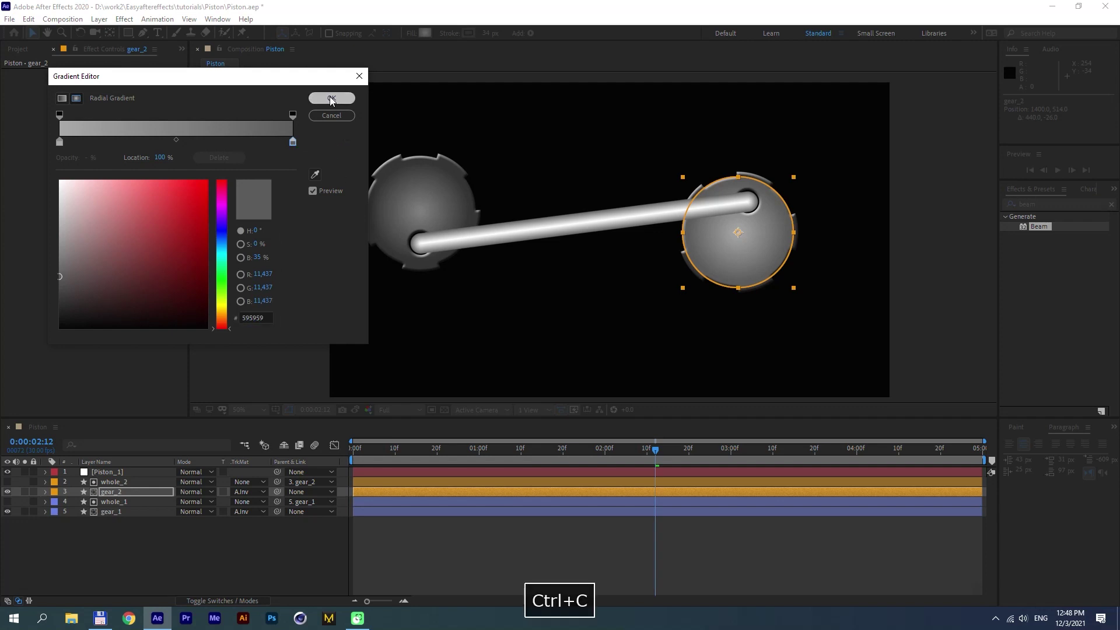
pyautogui.click(468, 33)
pyautogui.hotkey('ctrl', 'v')
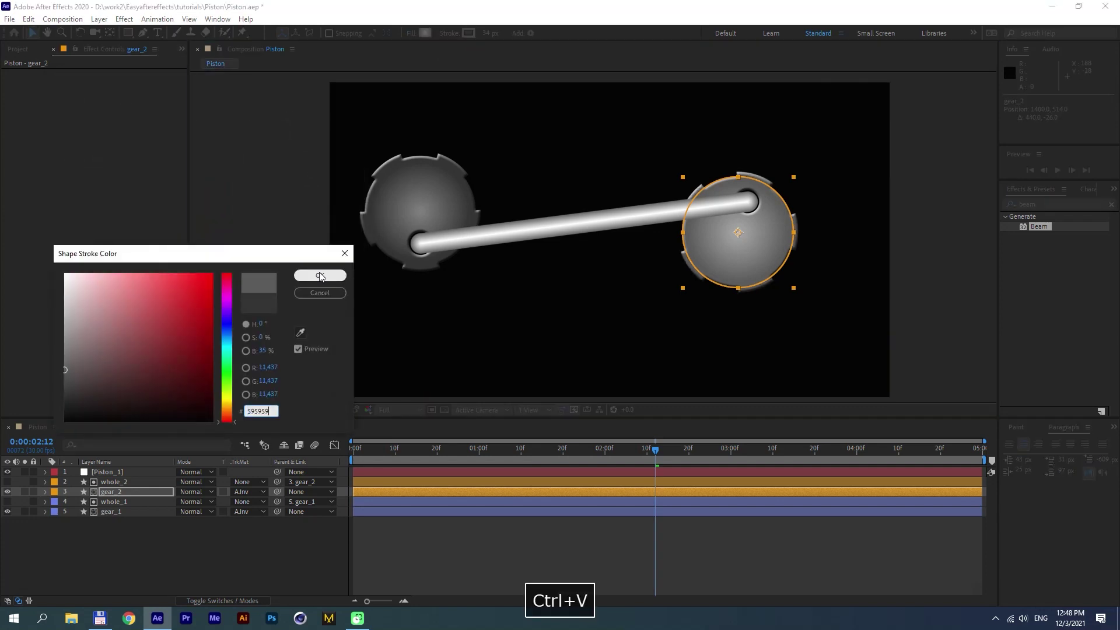
pyautogui.click(321, 273)
pyautogui.click(362, 548)
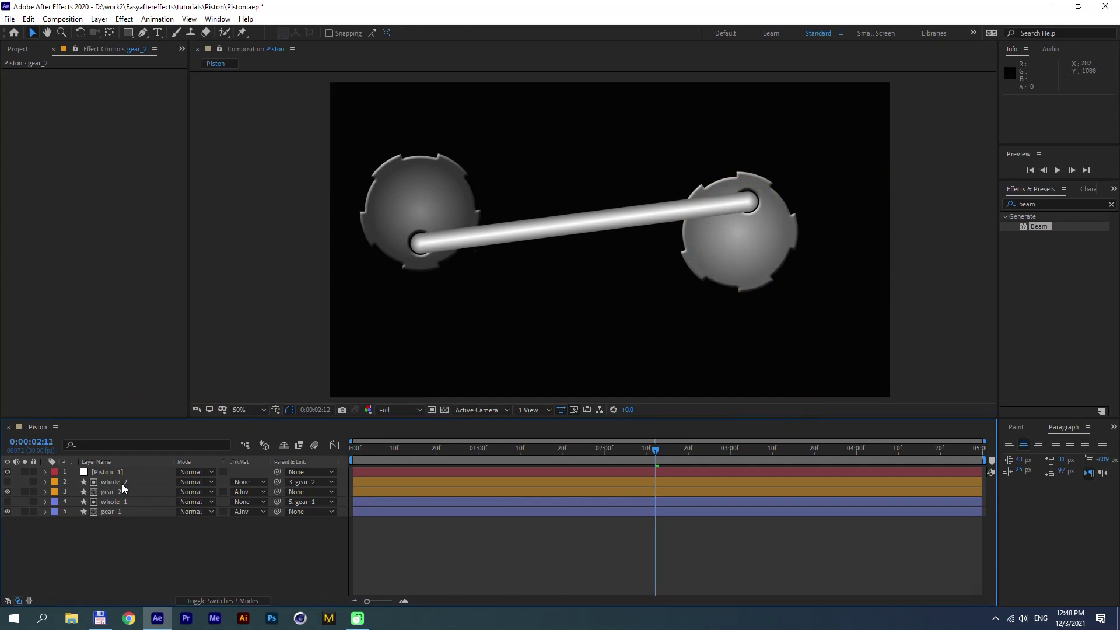
# Step: Set a Rotation keyframe of 0° for gear_2 at the first frame of the timeline
pyautogui.click(121, 483)
pyautogui.click(124, 492)
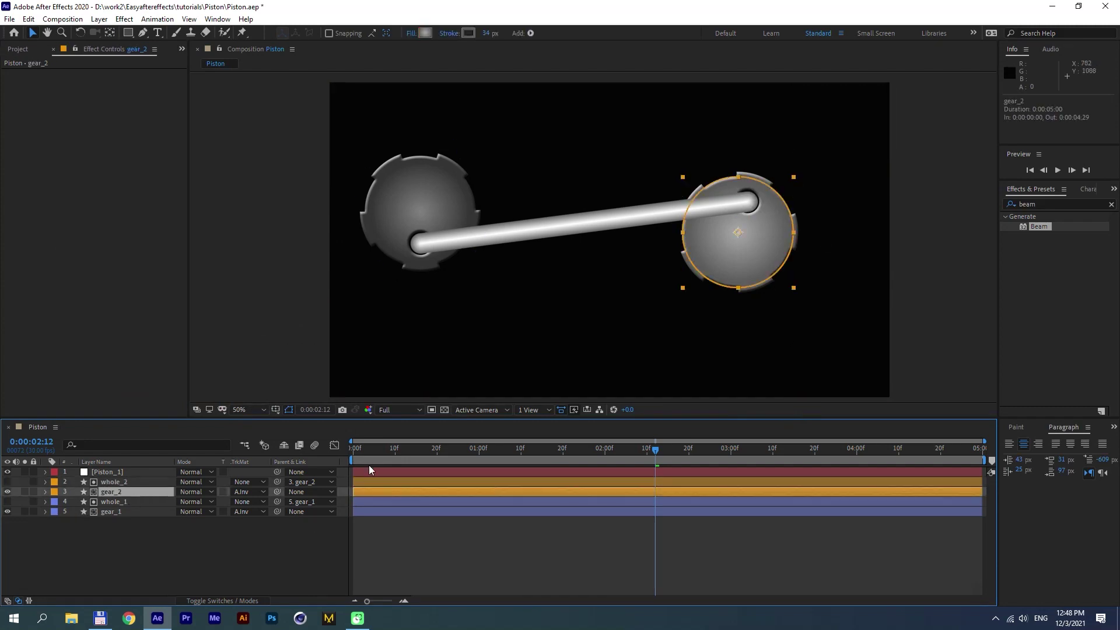
pyautogui.click(372, 451)
pyautogui.click(355, 453)
pyautogui.press('r')
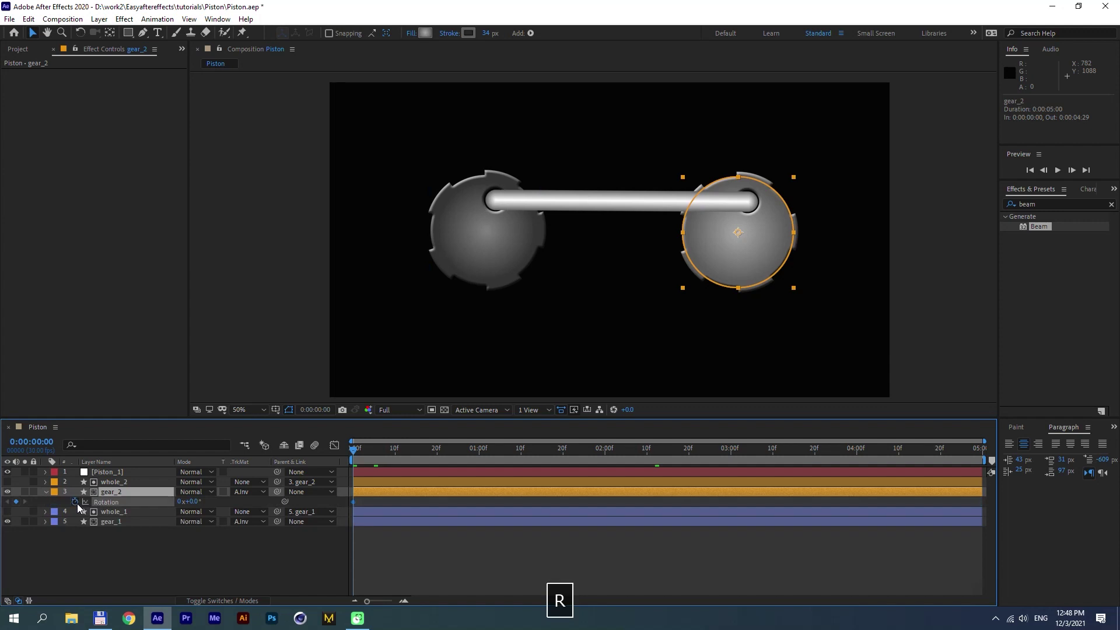
# Step: Set gear_2's Rotation to -5 revolutions at 0:00:04:29 and preview the two rotating gears
pyautogui.moveTo(548, 450); pyautogui.dragTo(1030, 450)
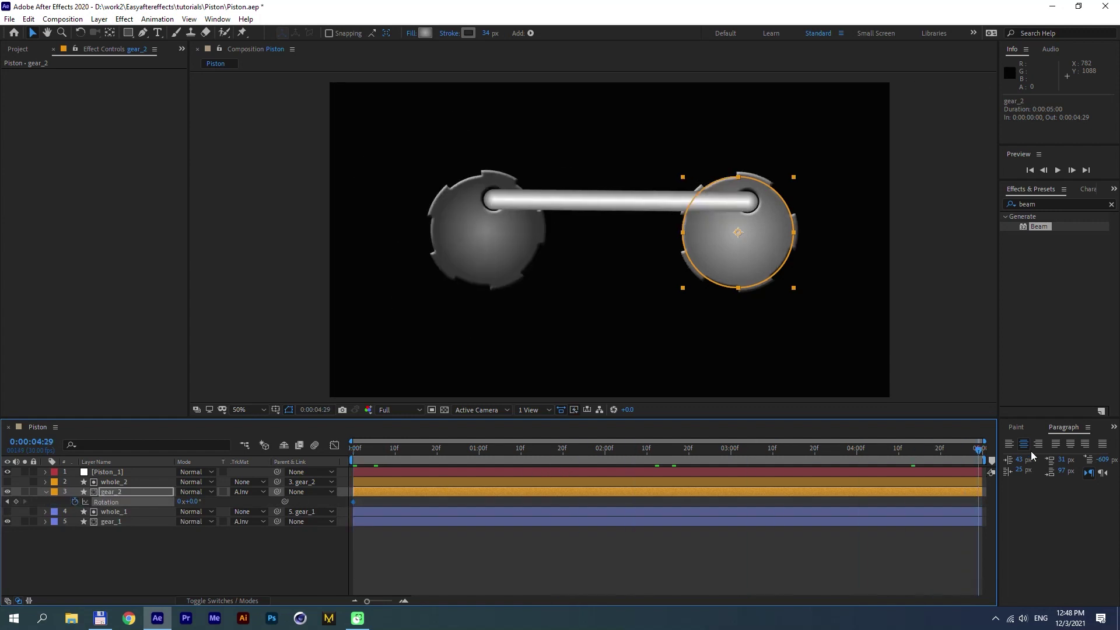
pyautogui.click(180, 501)
pyautogui.write('5')
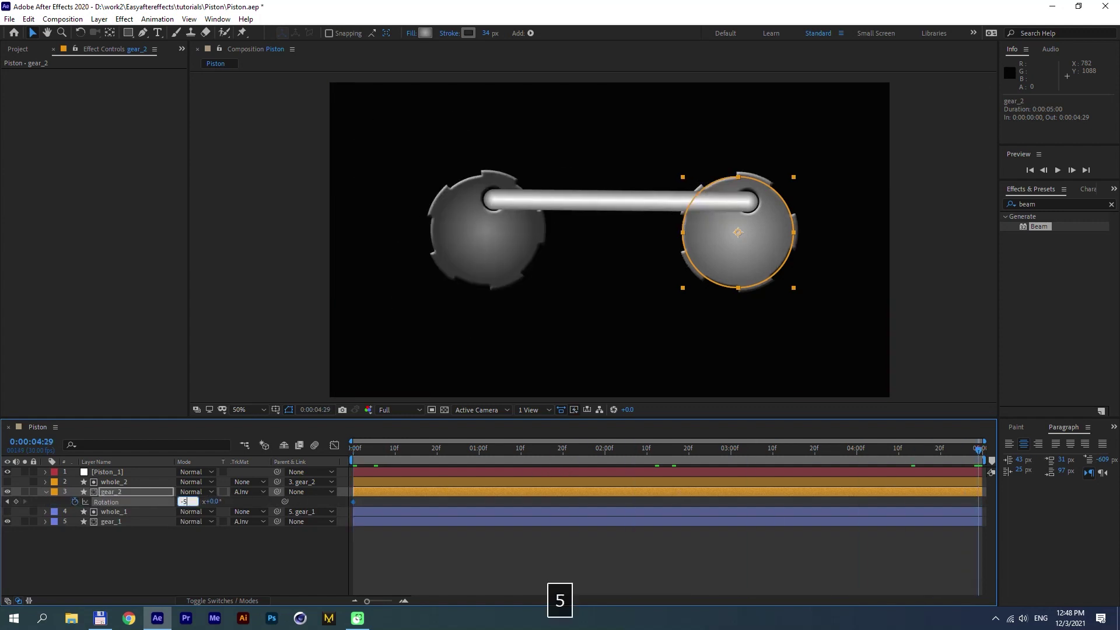
pyautogui.press('Return')
pyautogui.press('KP_0')
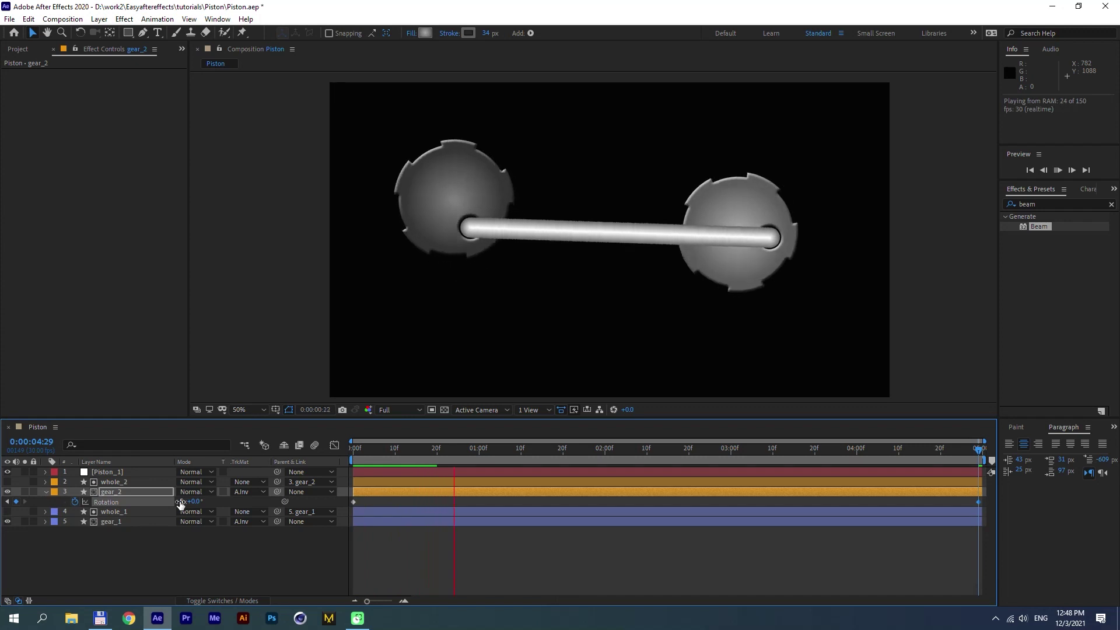
pyautogui.press('KP_0')
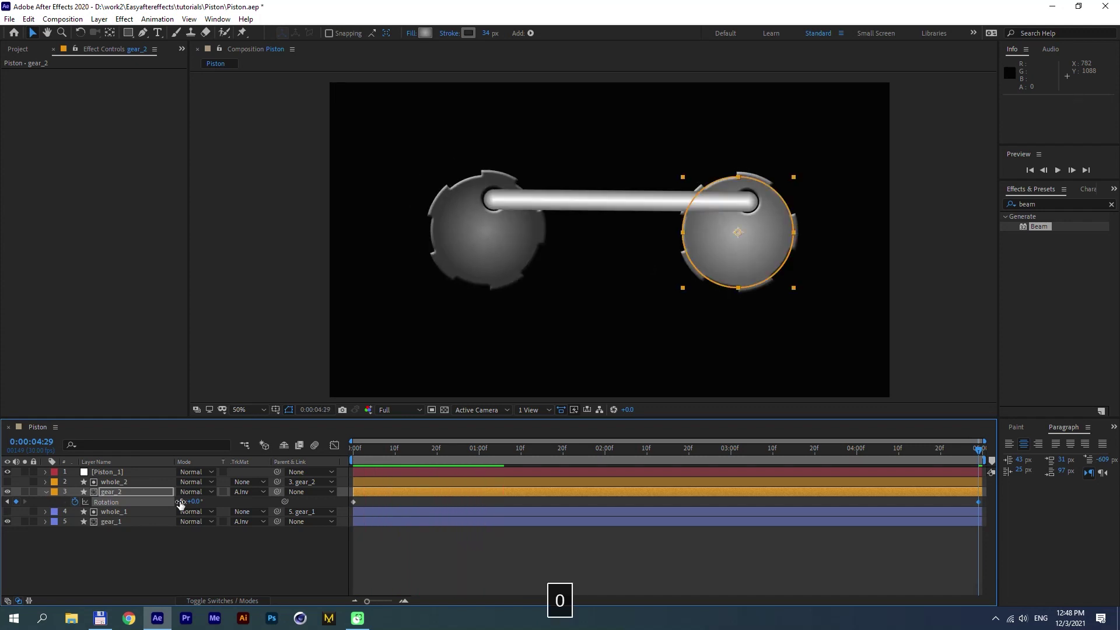
# Step: From the first frame, offset both of gear_2's Rotation keyframes together by -230° and preview the animation
pyautogui.press('Home')
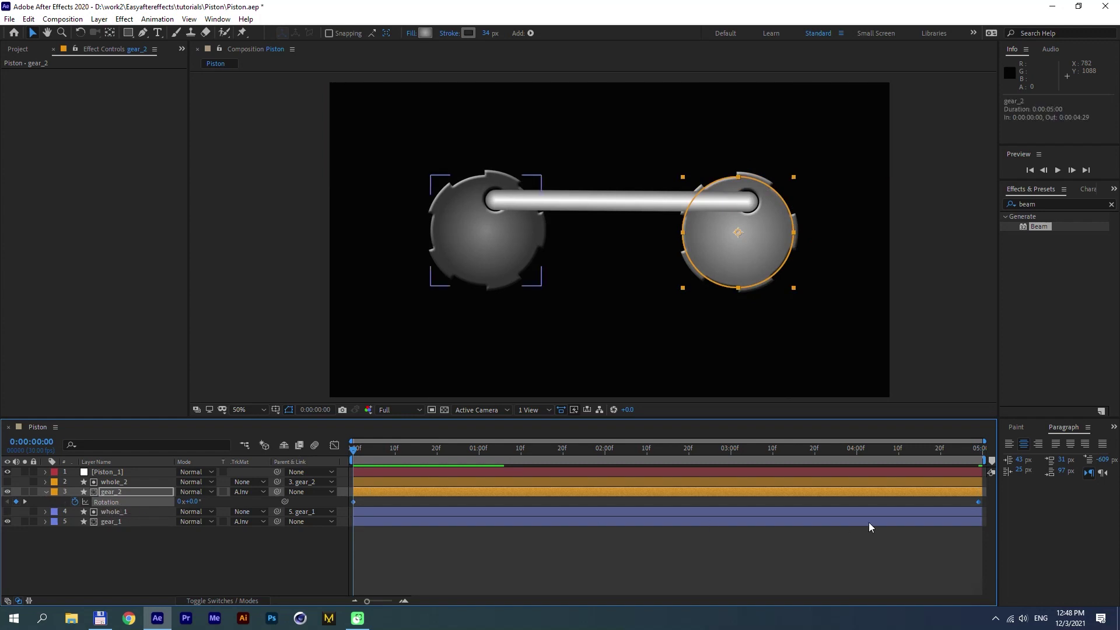
pyautogui.click(909, 502)
pyautogui.click(971, 499)
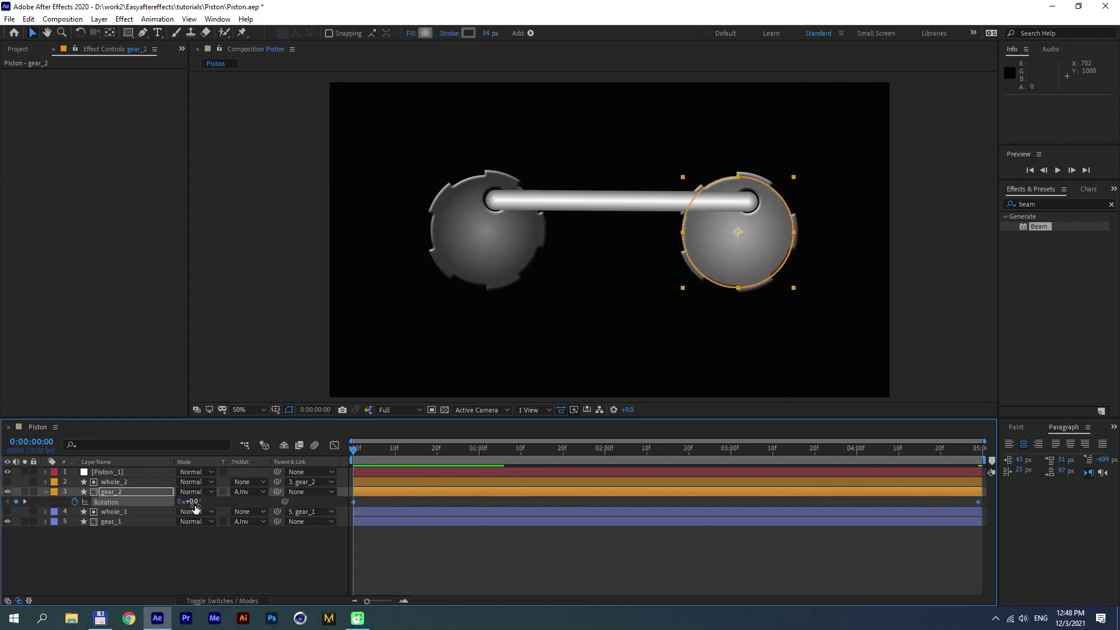
pyautogui.moveTo(189, 502); pyautogui.dragTo(41, 520)
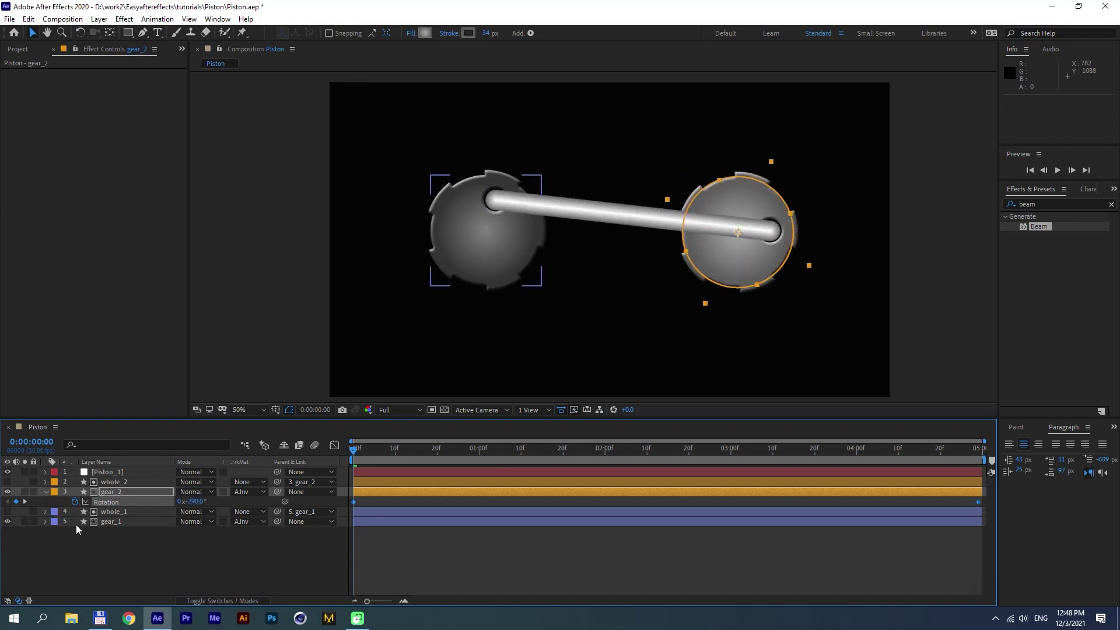
pyautogui.moveTo(189, 501); pyautogui.dragTo(230, 505)
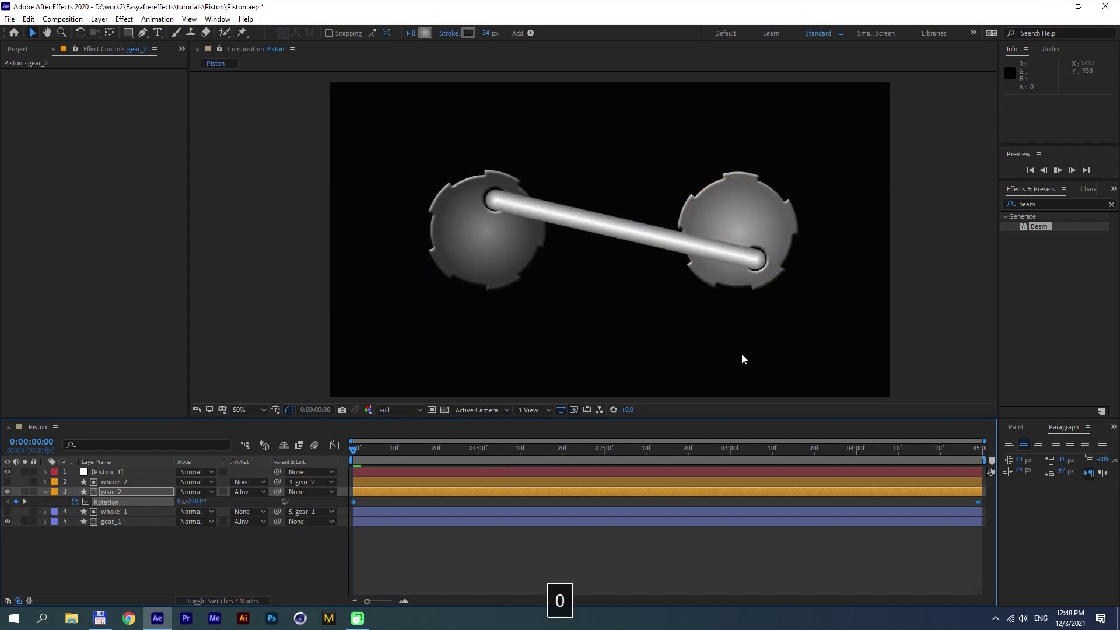
pyautogui.press('space')
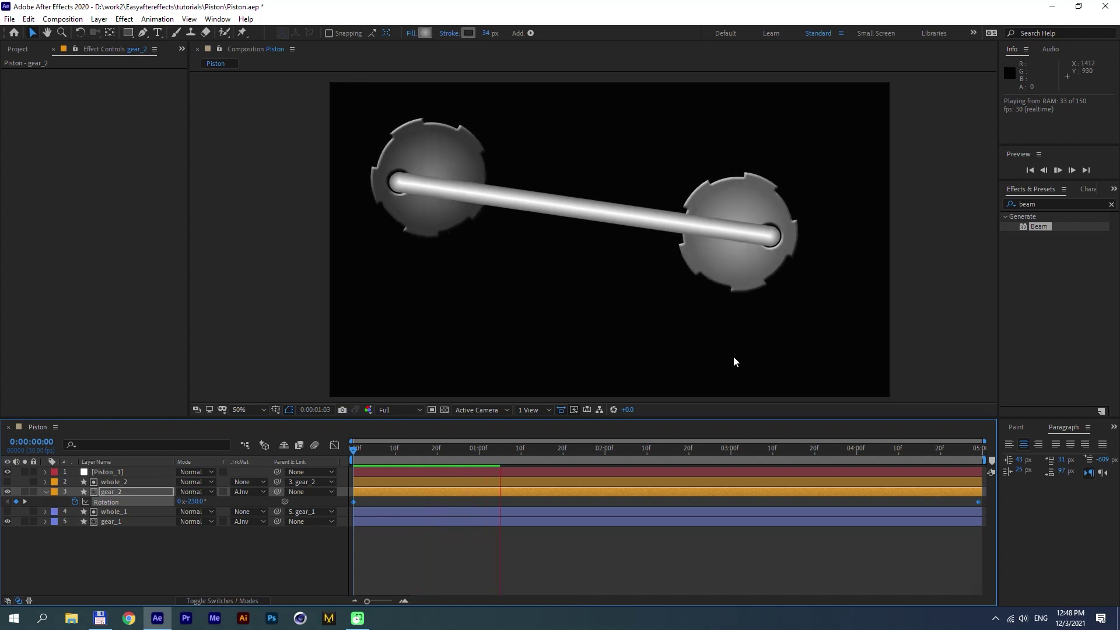
pyautogui.press('0')
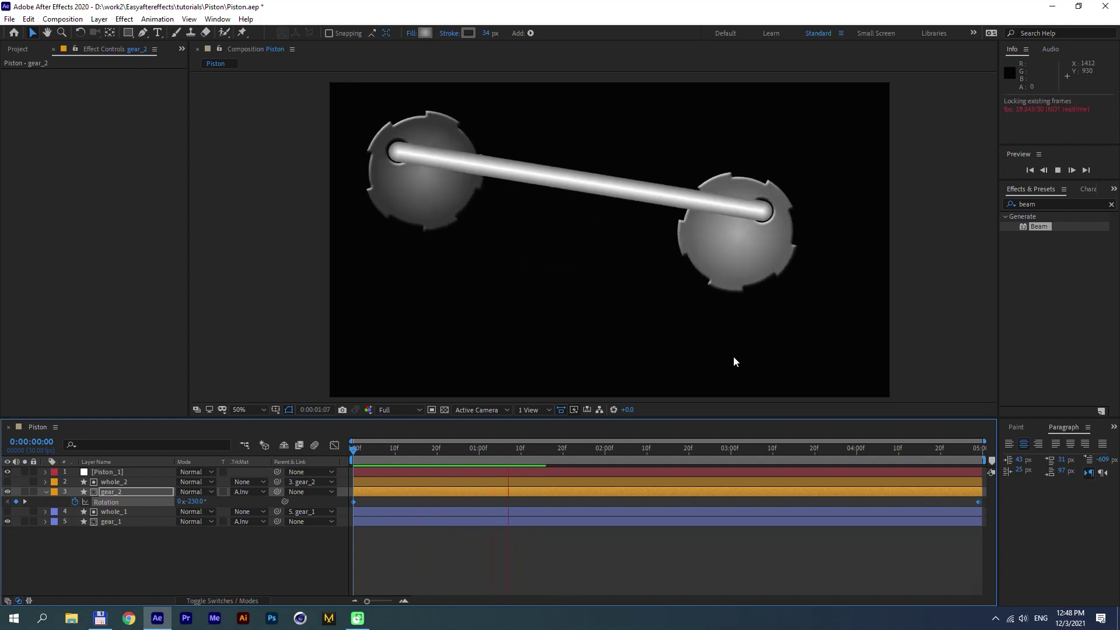
pyautogui.press('0')
pyautogui.click(650, 504)
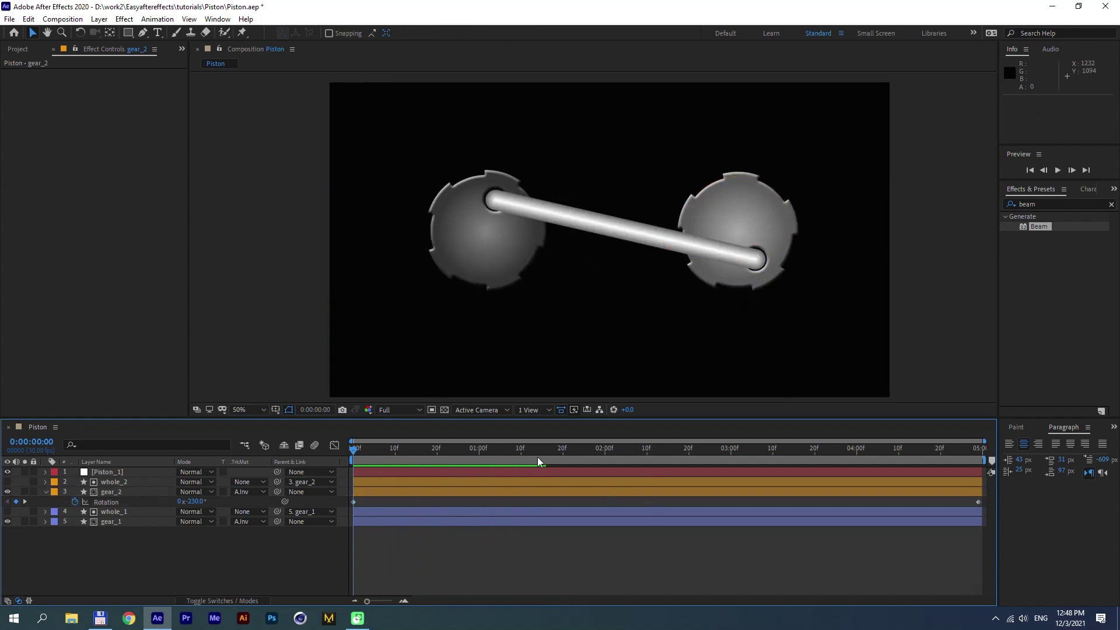
# Step: Change the revolutions of gear_2's Rotation keyframe at 0:00:04:29 to -7
pyautogui.moveTo(619, 449); pyautogui.dragTo(1039, 465)
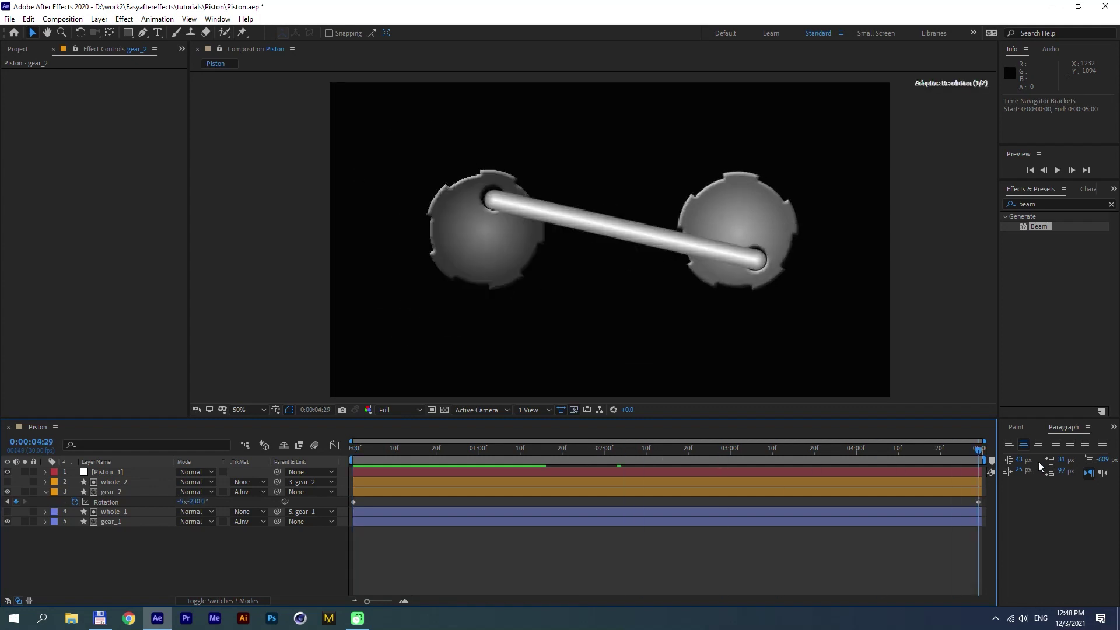
pyautogui.click(200, 500)
pyautogui.write('-7')
pyautogui.press('Return')
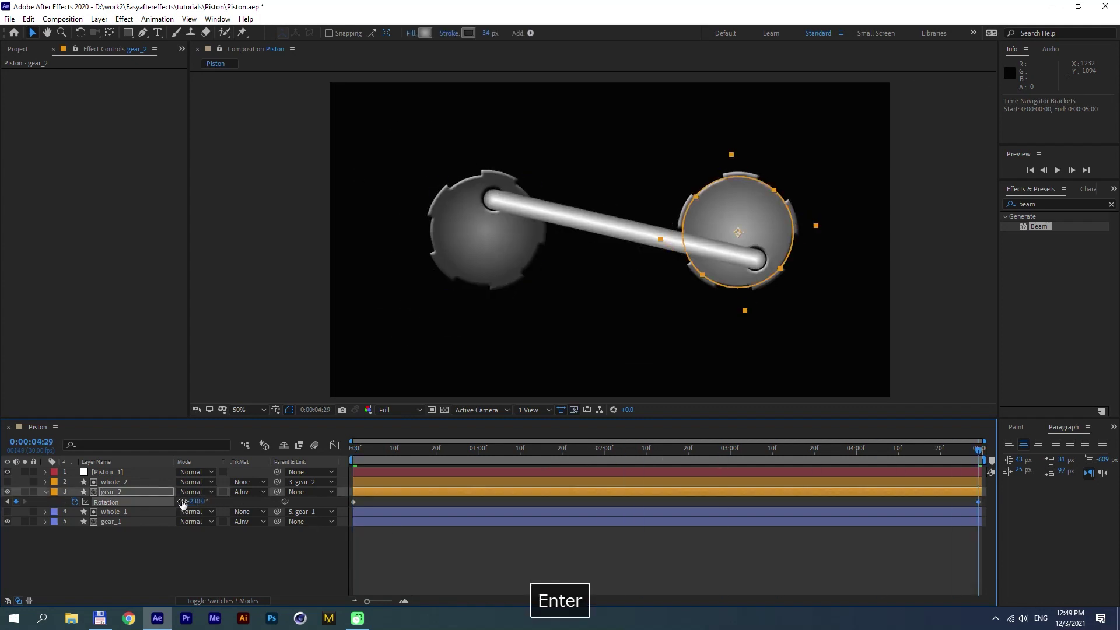
# Step: Preview the gear animation and change the revolutions of gear_2's Rotation keyframe at 0:00:04:29 to -6
pyautogui.press('0')
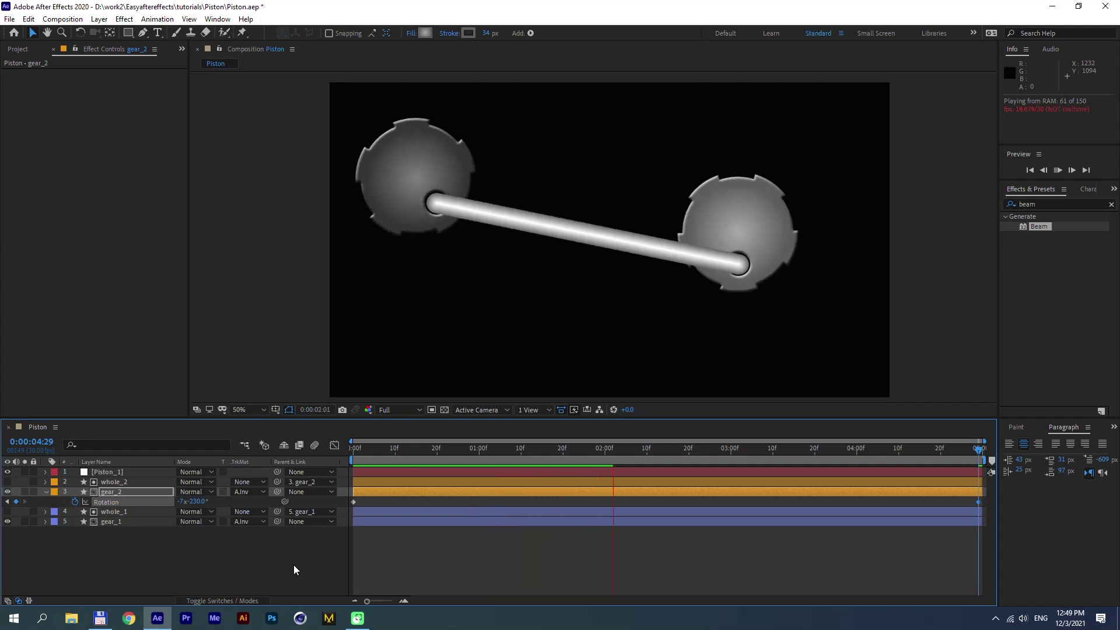
pyautogui.press('0')
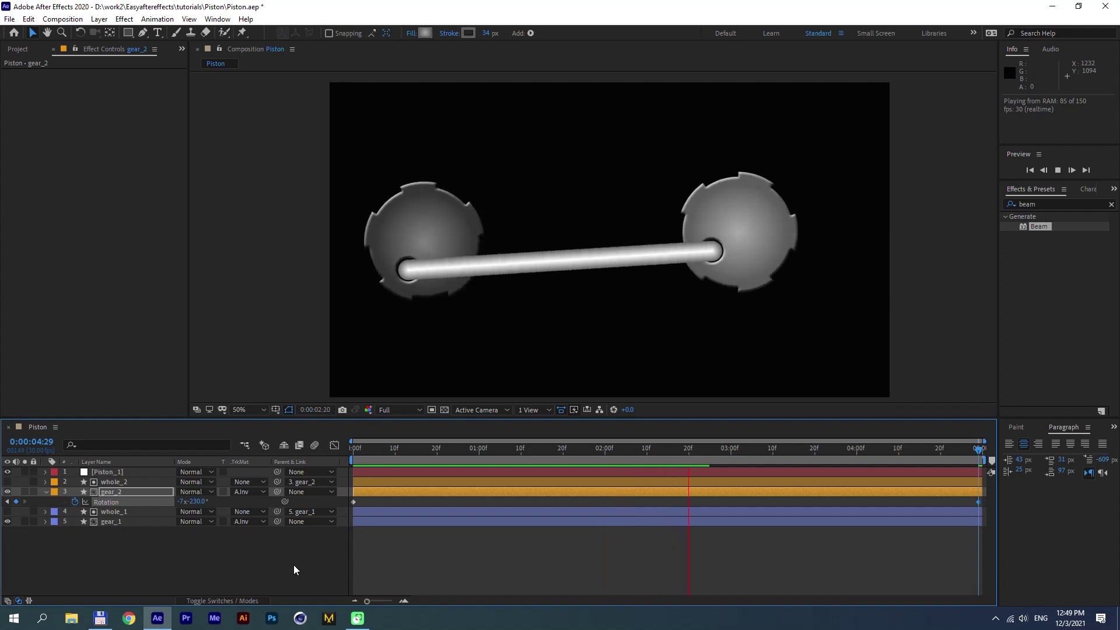
pyautogui.press('0')
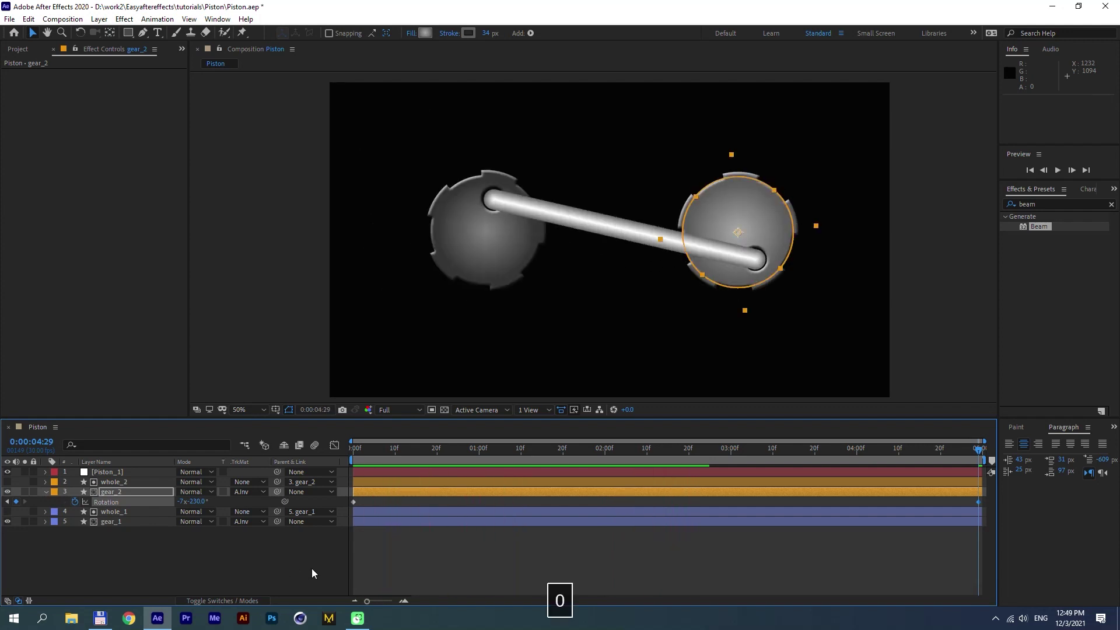
pyautogui.click(180, 503)
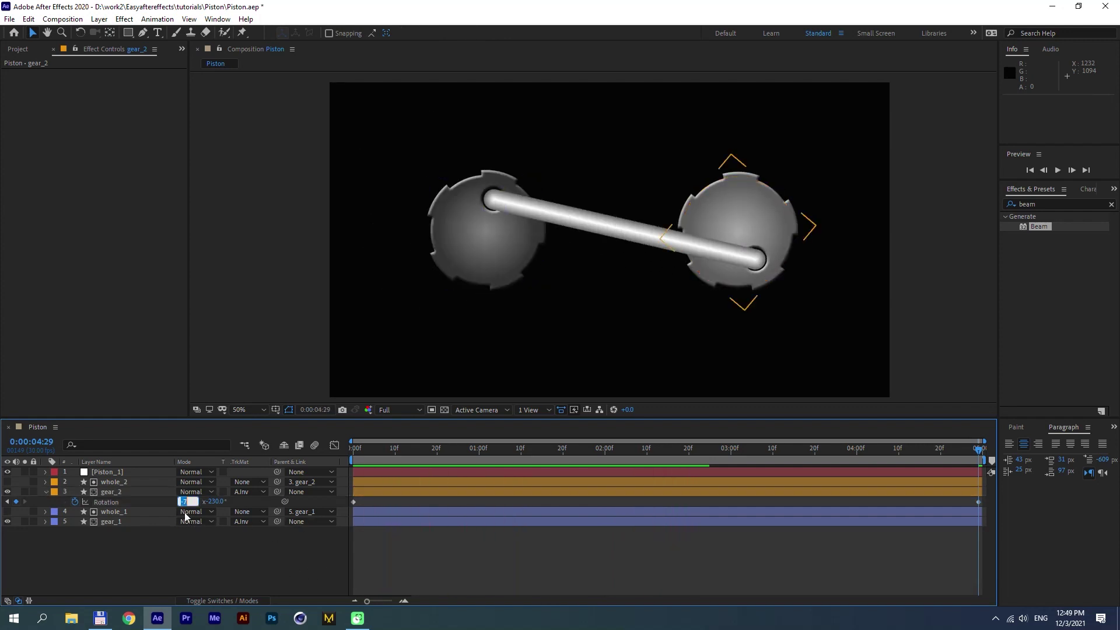
pyautogui.write('-6')
pyautogui.press('Return')
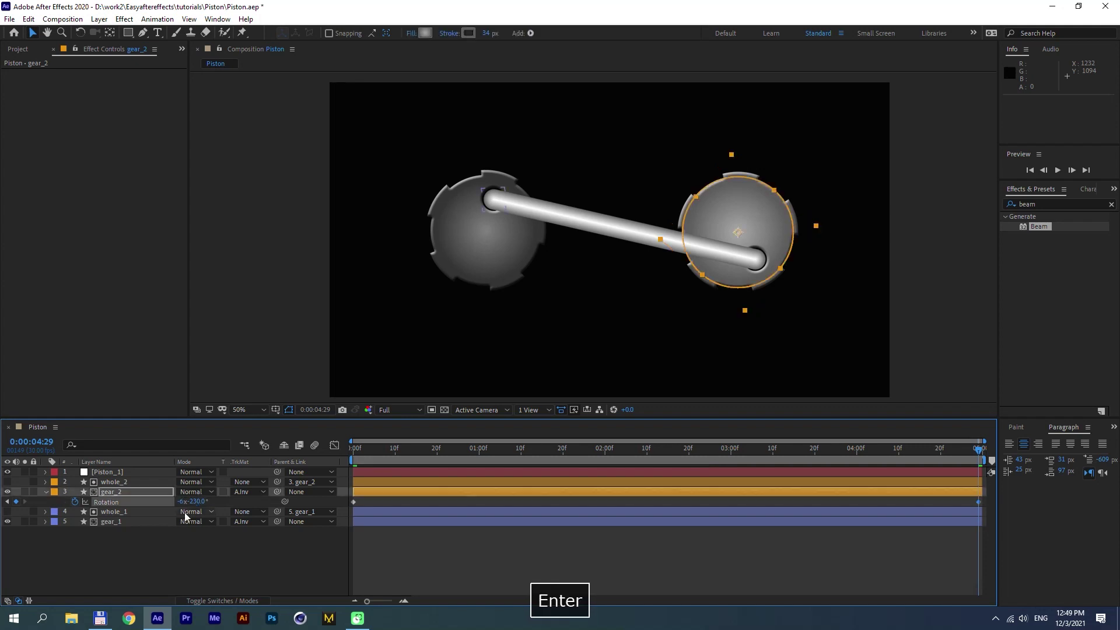
# Step: Add Position keyframes to gear_2 at the first frame and at 0:00:04:29, both at its current location
pyautogui.click(44, 493)
pyautogui.click(124, 492)
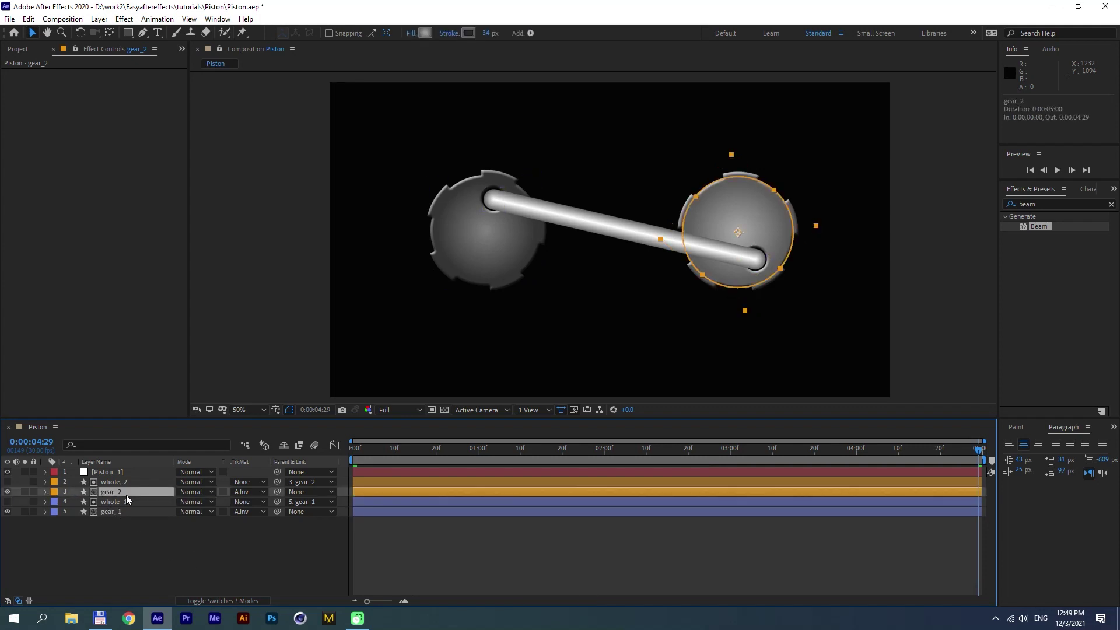
pyautogui.press('p')
pyautogui.moveTo(363, 450); pyautogui.dragTo(348, 451)
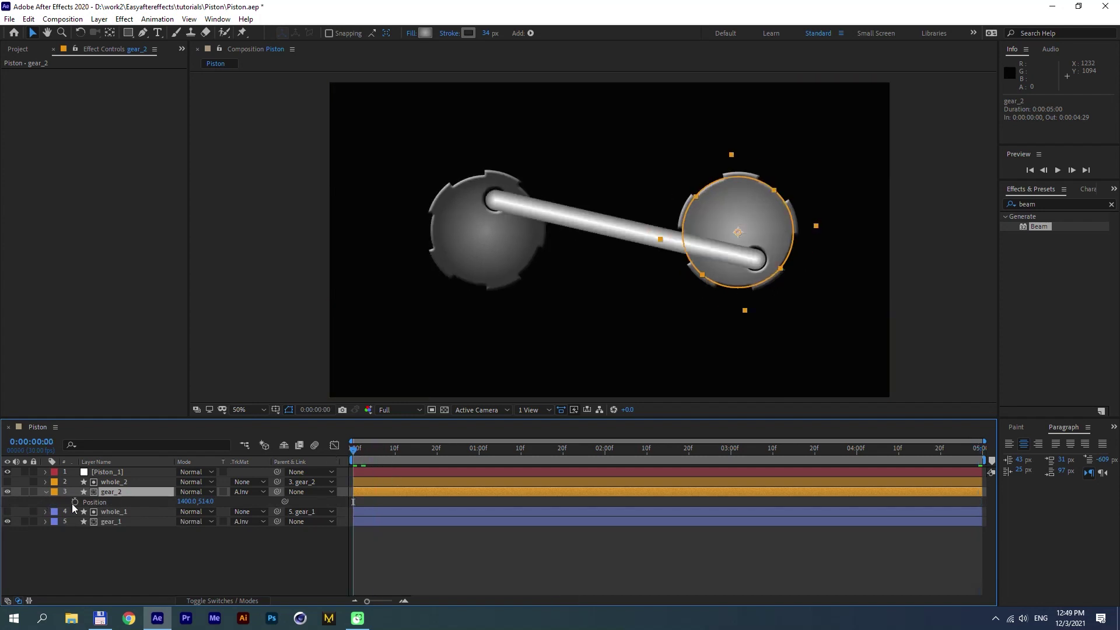
pyautogui.click(75, 502)
pyautogui.moveTo(484, 449); pyautogui.dragTo(1100, 449)
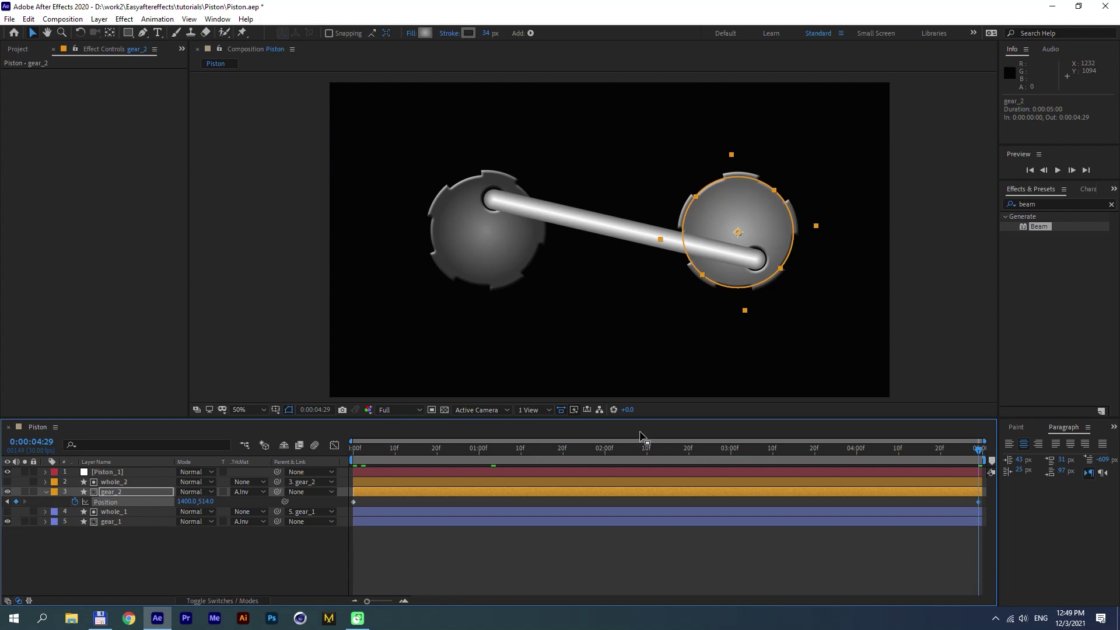
# Step: Move gear_2 up to Position 1400, 278 at 0:00:02:14 and down to 1404, 764 at the first frame
pyautogui.moveTo(631, 446); pyautogui.dragTo(663, 450)
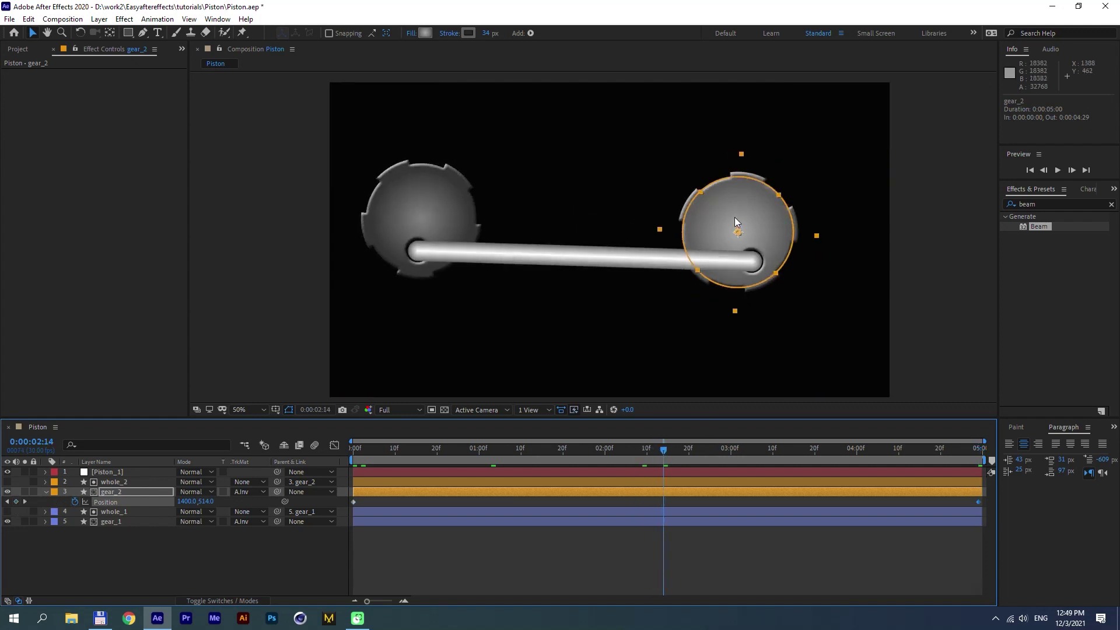
pyautogui.moveTo(759, 216); pyautogui.dragTo(733, 146)
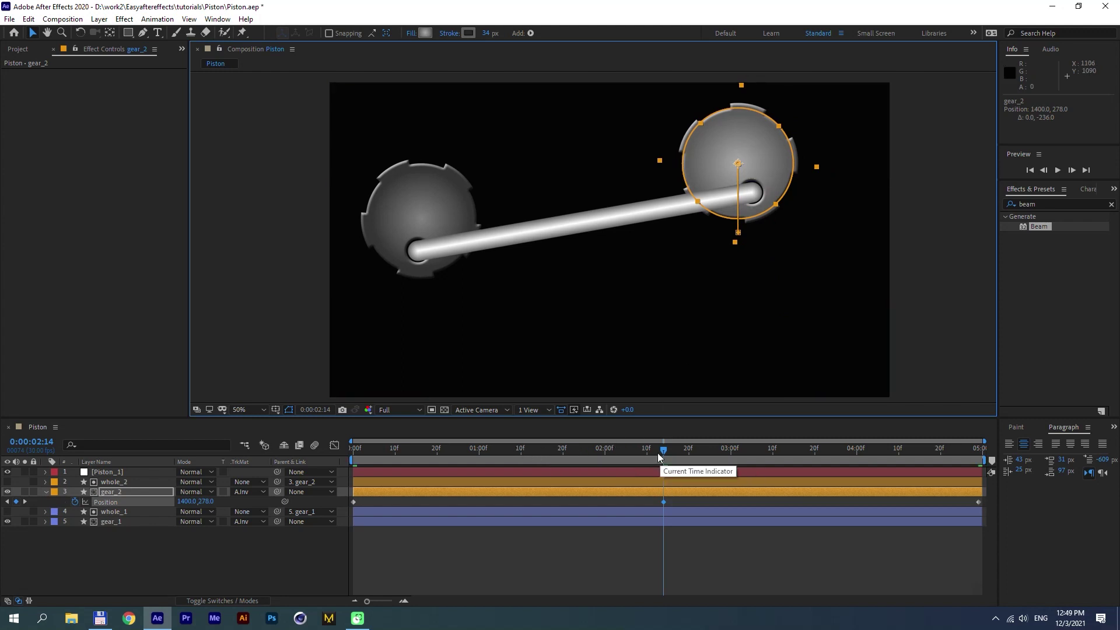
pyautogui.moveTo(663, 449); pyautogui.dragTo(331, 480)
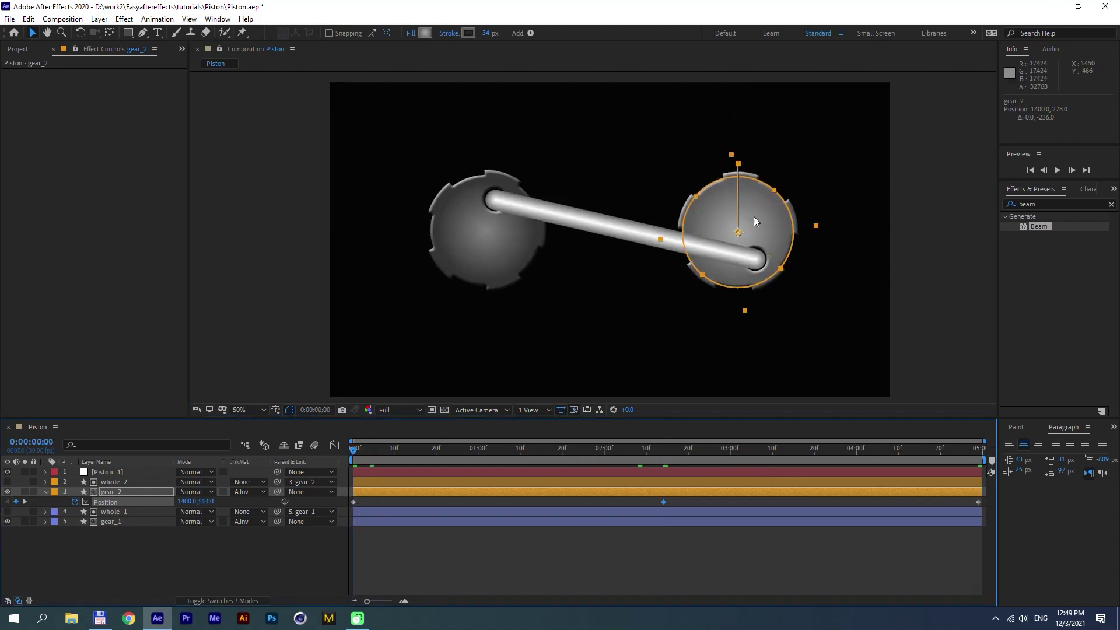
pyautogui.moveTo(754, 216); pyautogui.dragTo(757, 285)
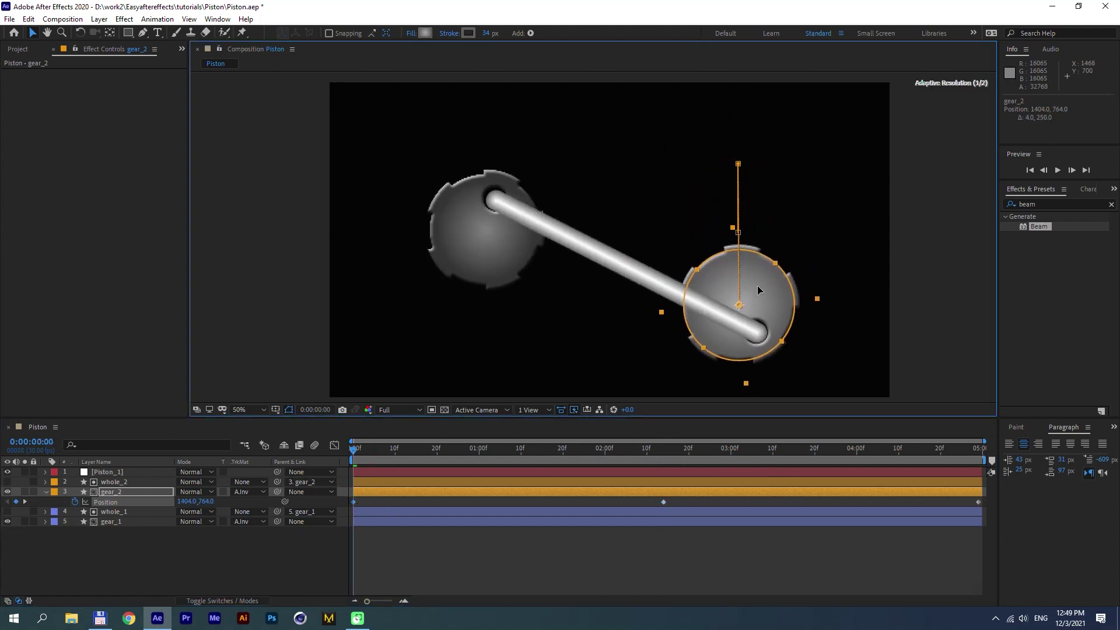
# Step: Copy gear_2's first Position keyframe and paste it at 0:00:04:29
pyautogui.click(366, 506)
pyautogui.moveTo(367, 503); pyautogui.dragTo(346, 504)
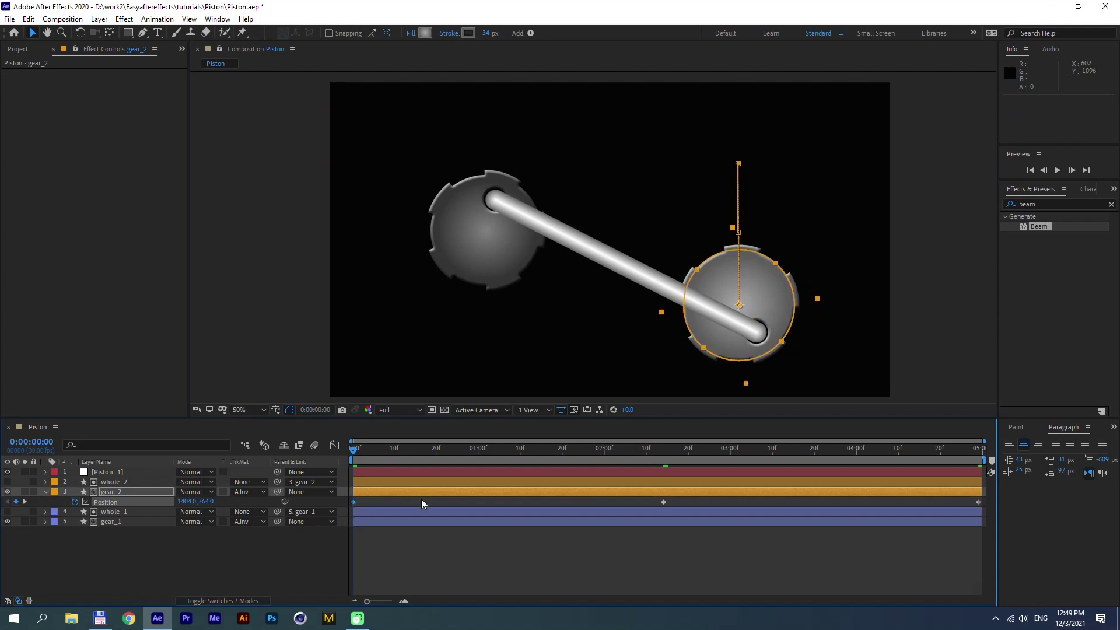
pyautogui.hotkey('ctrl', 'c')
pyautogui.moveTo(926, 451); pyautogui.dragTo(994, 472)
pyautogui.hotkey('ctrl', 'v')
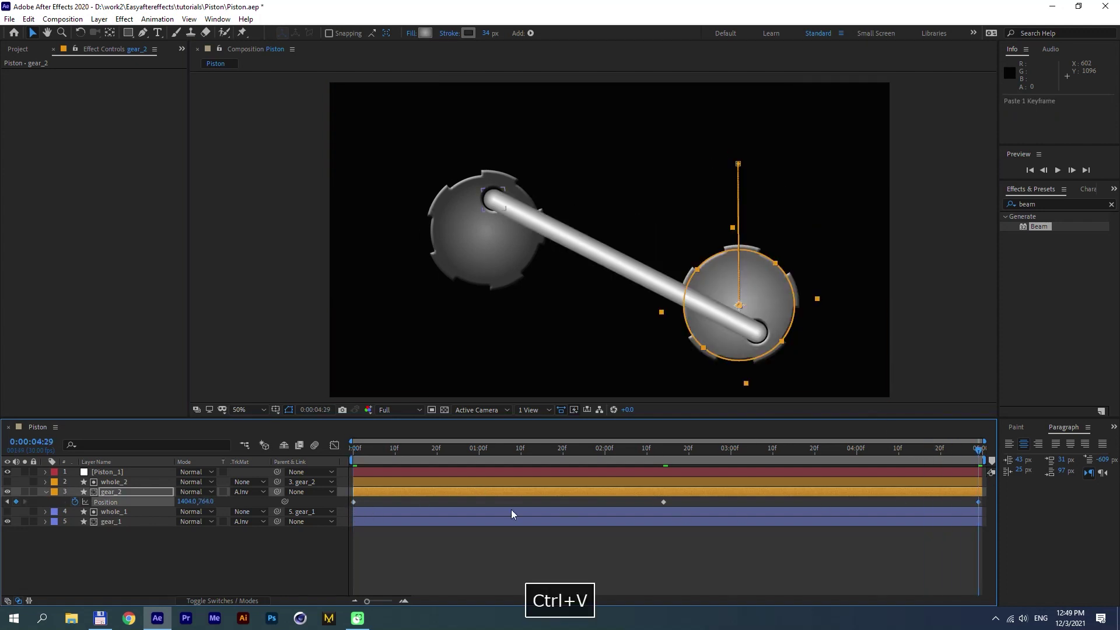
# Step: Apply Easy Ease to all of gear_2's Position keyframes and preview the animation
pyautogui.click(133, 503)
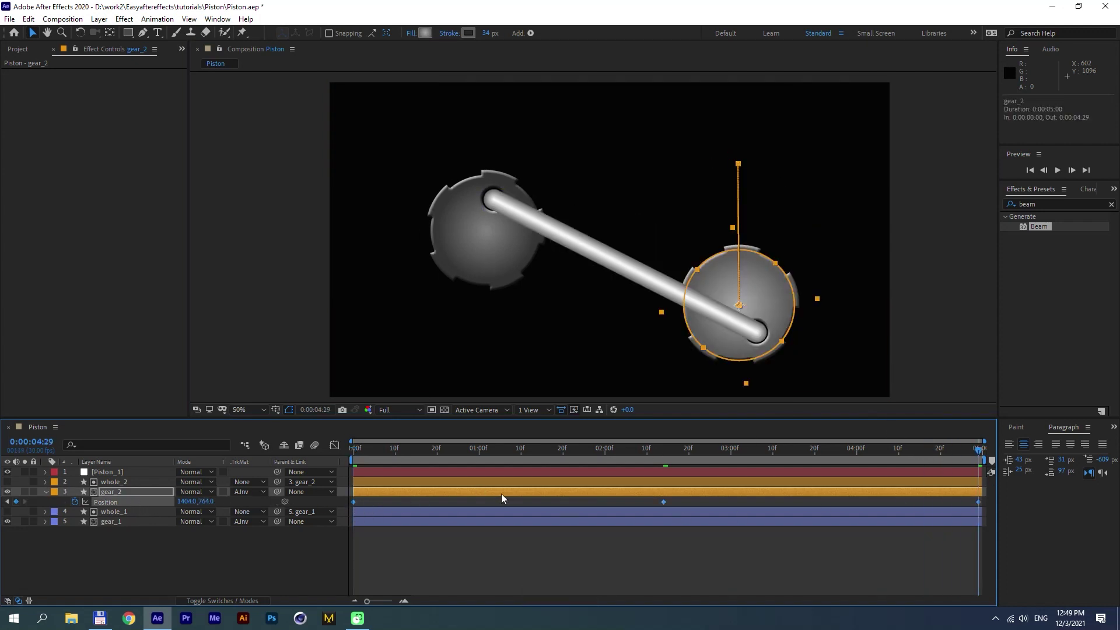
pyautogui.press('F9')
pyautogui.click(633, 505)
pyautogui.press('space')
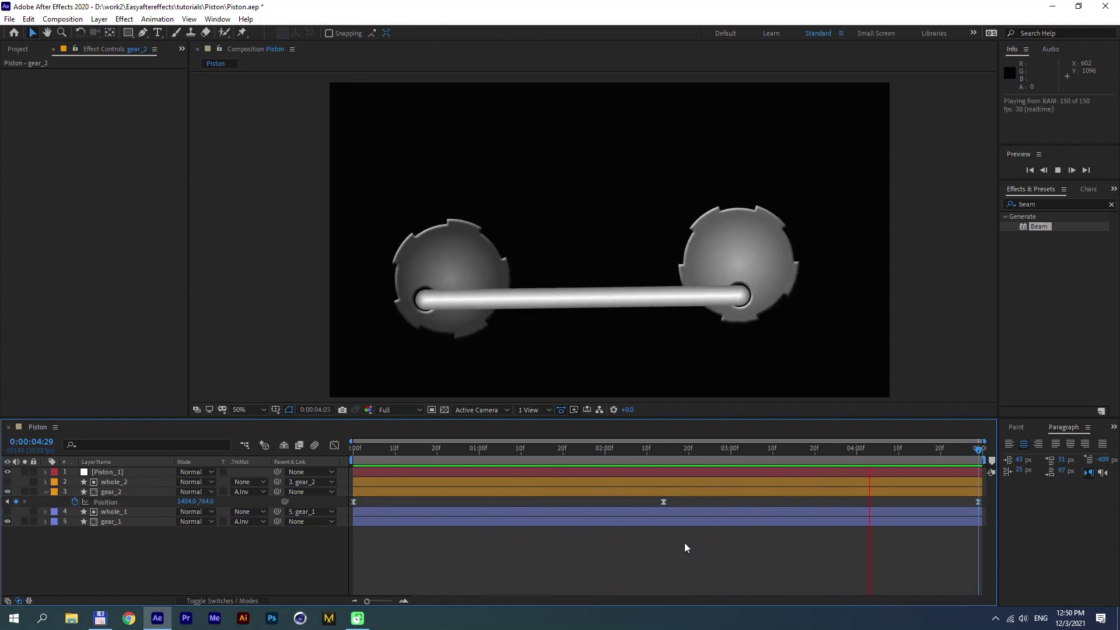
pyautogui.press('0')
# Step: Duplicate the Piston_1 layer and rename the copy Piston_2
pyautogui.click(108, 472)
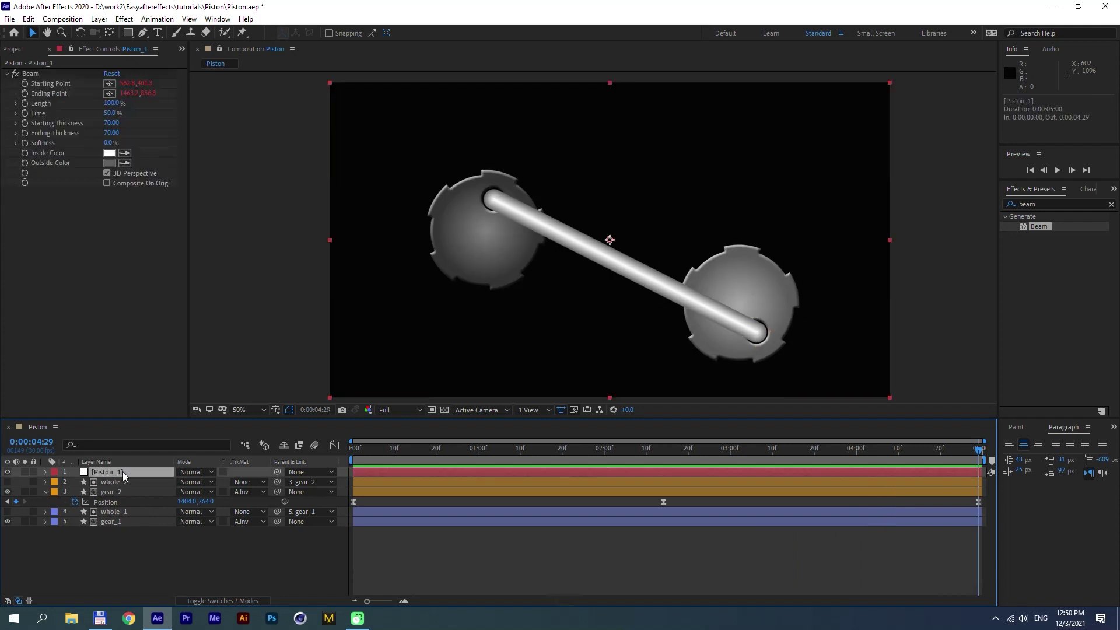
pyautogui.hotkey('ctrl', 'd')
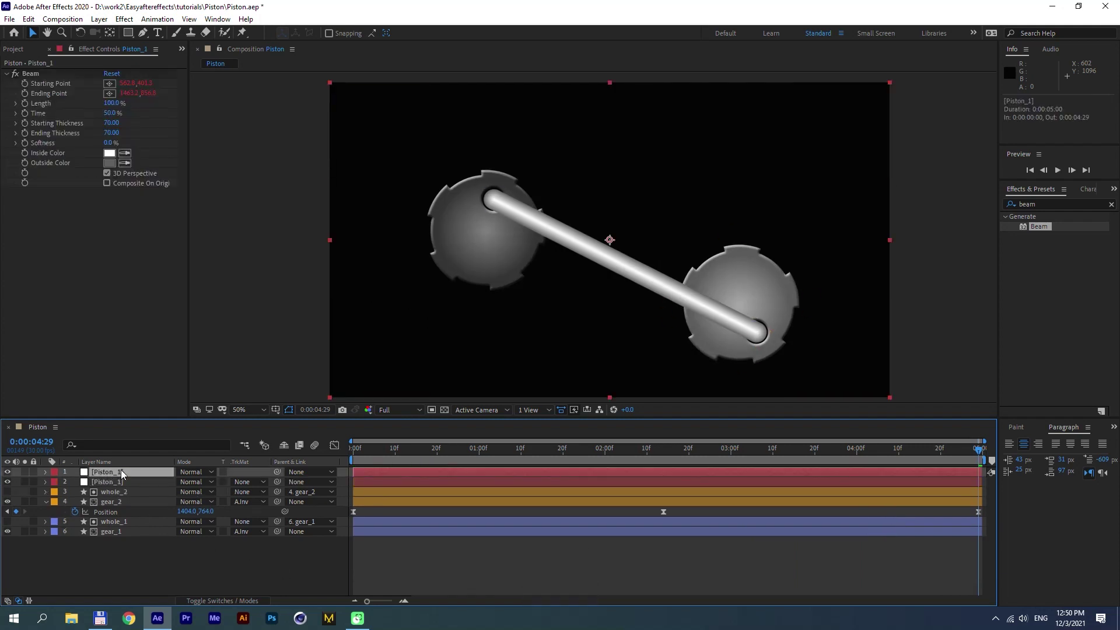
pyautogui.press('Return')
pyautogui.click(131, 471)
pyautogui.press('BackSpace')
pyautogui.write('2')
pyautogui.press('Return')
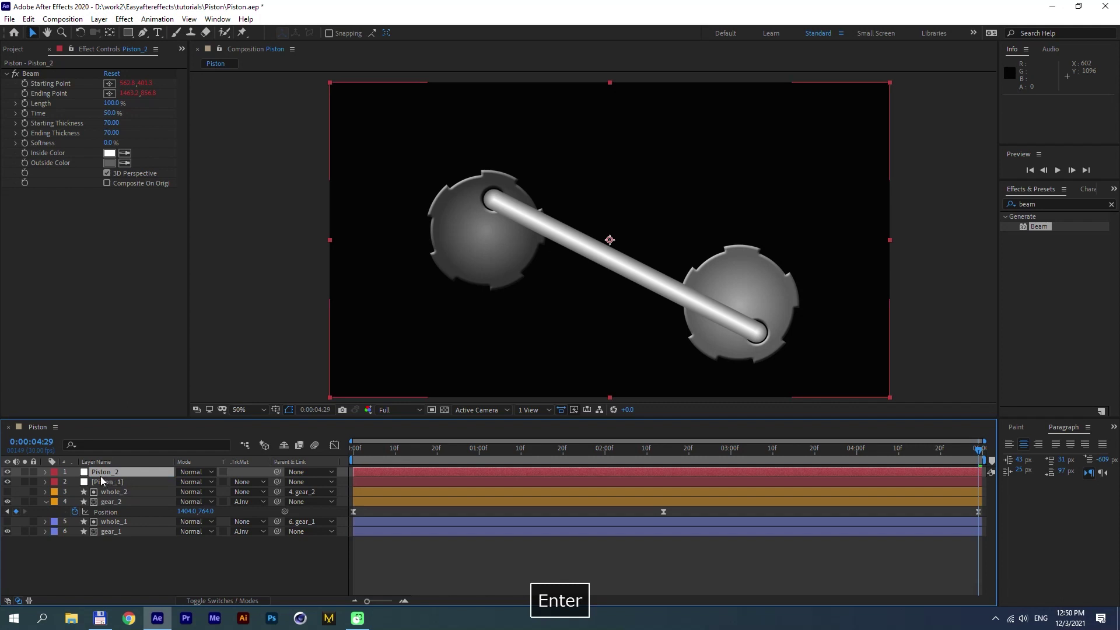
# Step: Set Piston_2's Beam Length to 50% and both its Starting Thickness and Ending Thickness to 150
pyautogui.write('50')
pyautogui.click(143, 114)
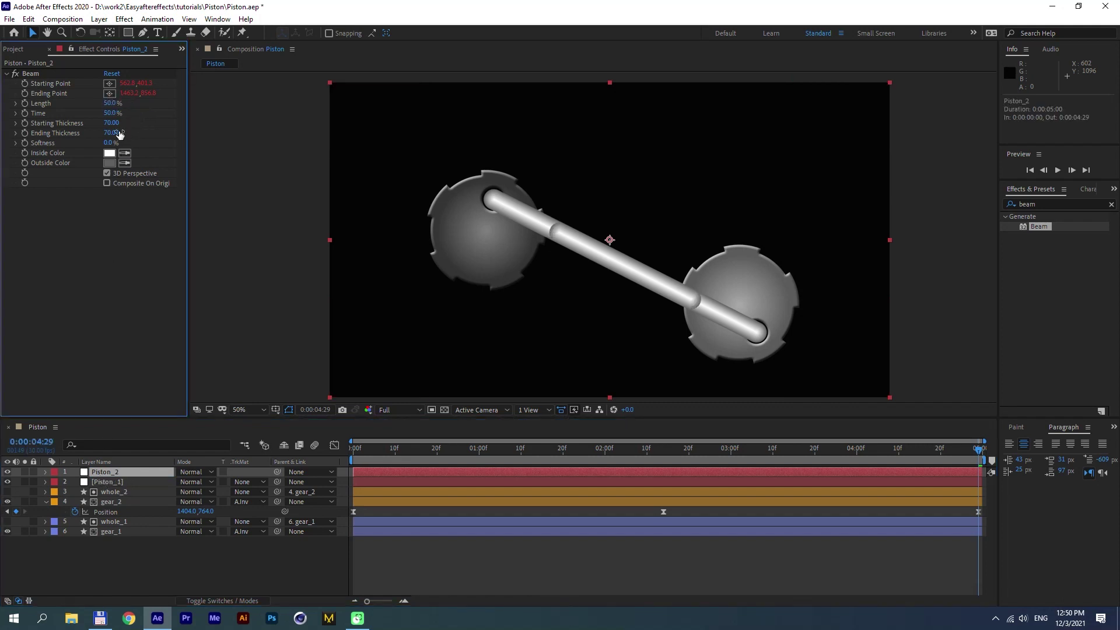
pyautogui.write('150')
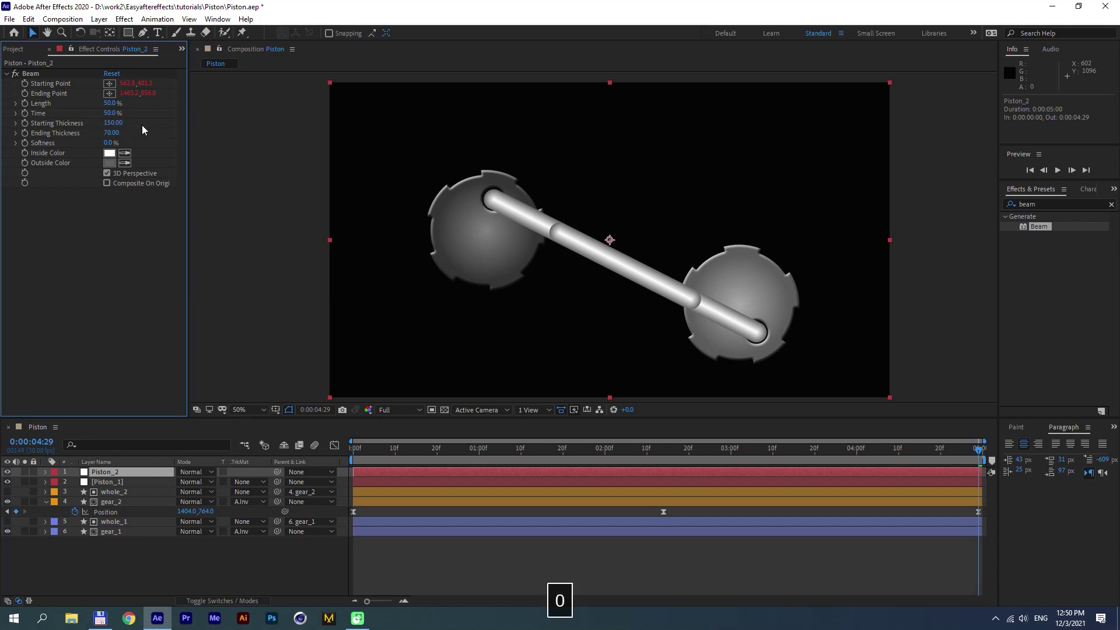
pyautogui.click(142, 125)
pyautogui.click(111, 133)
pyautogui.write('150')
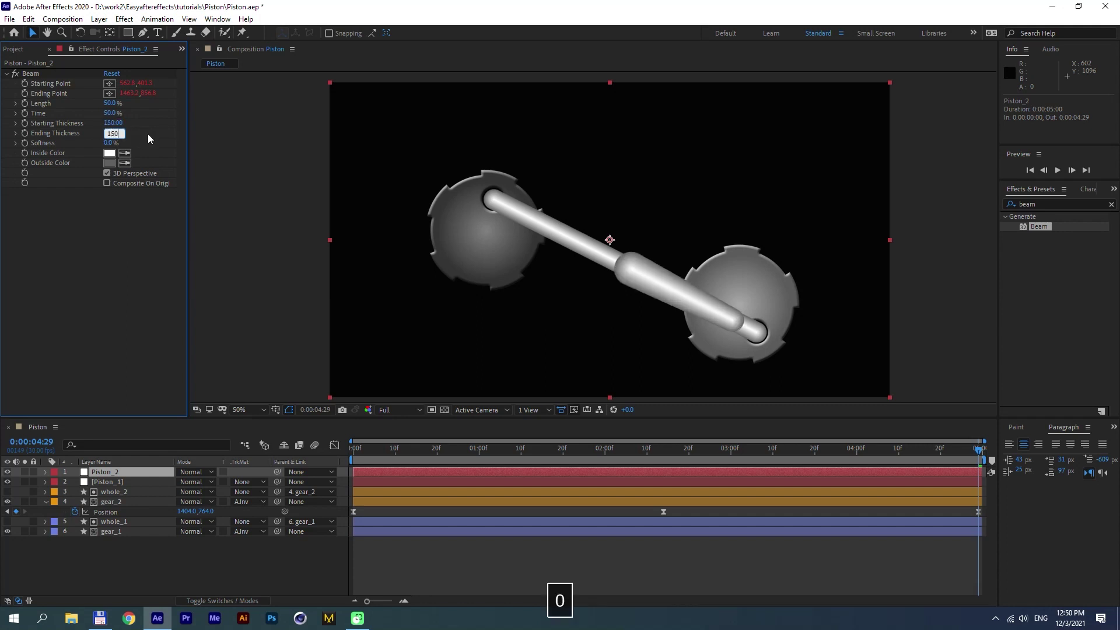
pyautogui.click(149, 134)
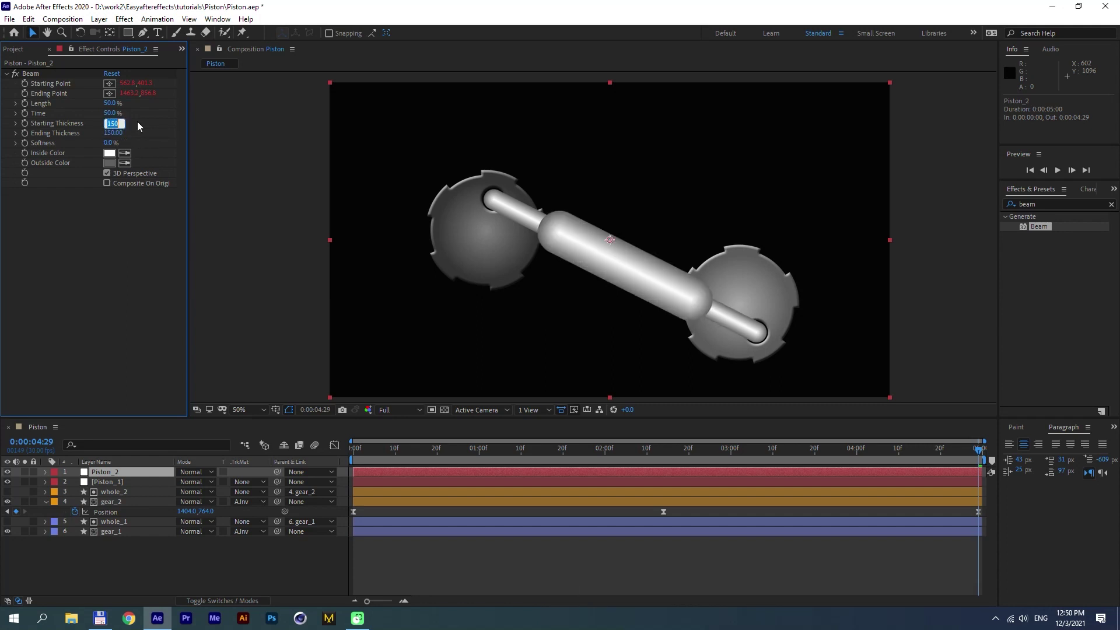
# Step: Change the Starting Thickness and Ending Thickness of Piston_2's Beam to 130
pyautogui.write('130')
pyautogui.click(135, 124)
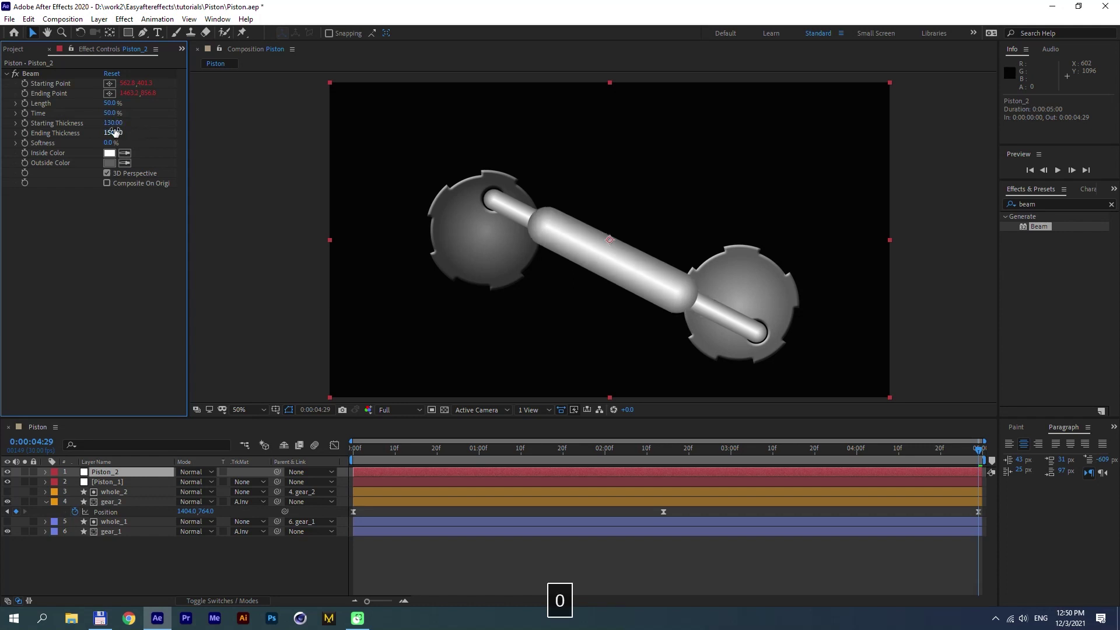
pyautogui.click(115, 132)
pyautogui.write('130')
pyautogui.click(146, 127)
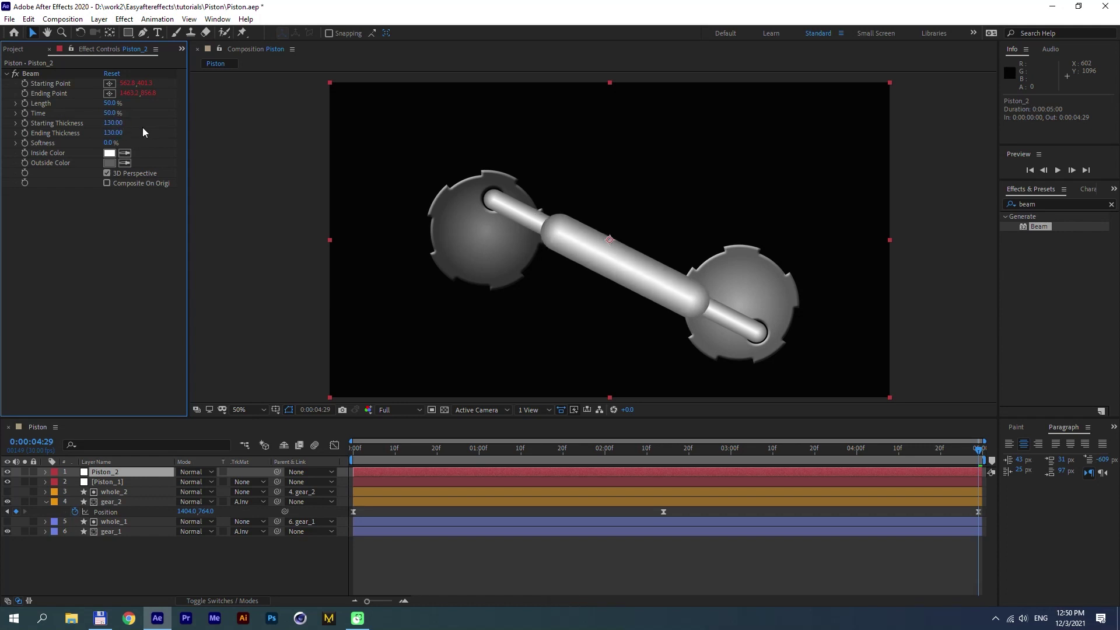
# Step: Set the Time of Piston_2's Beam to 40% and preview the animation
pyautogui.moveTo(111, 113); pyautogui.dragTo(106, 114)
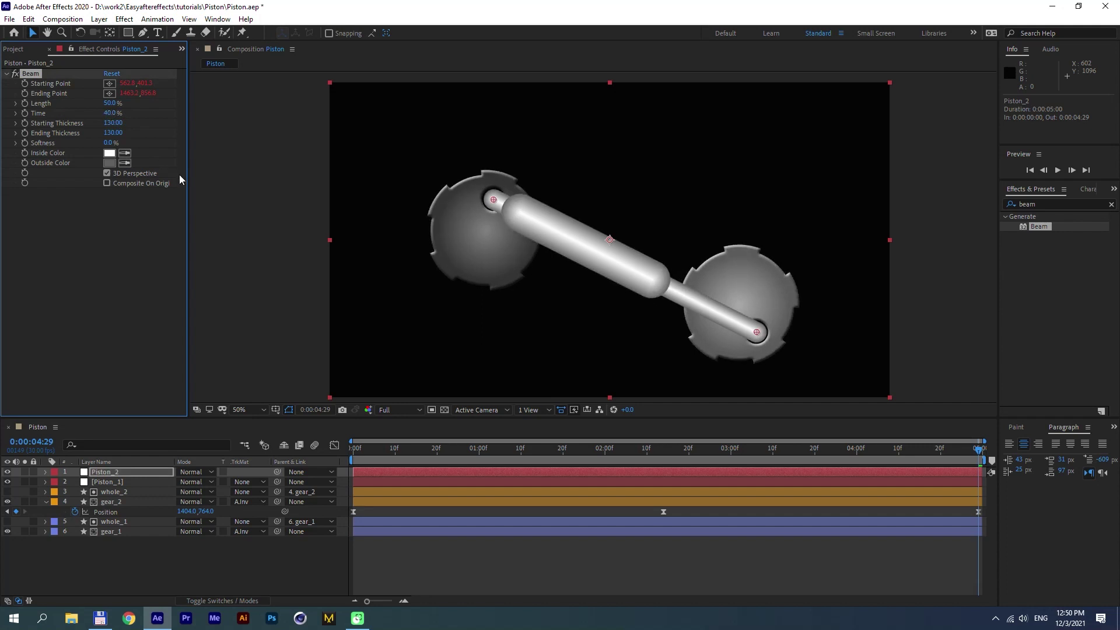
pyautogui.press('0')
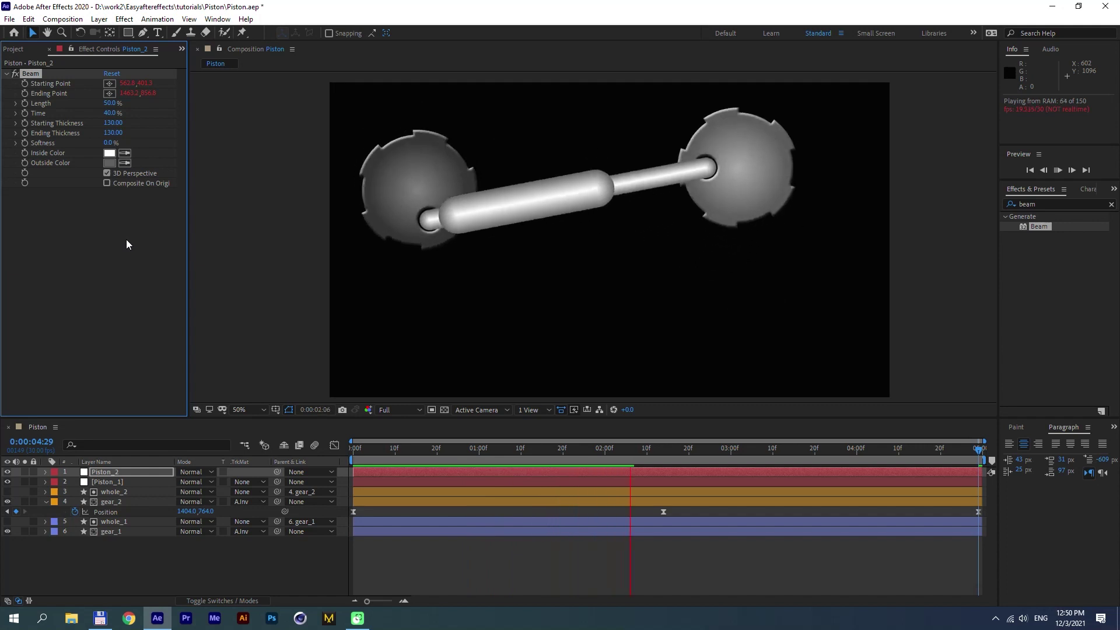
pyautogui.press('0')
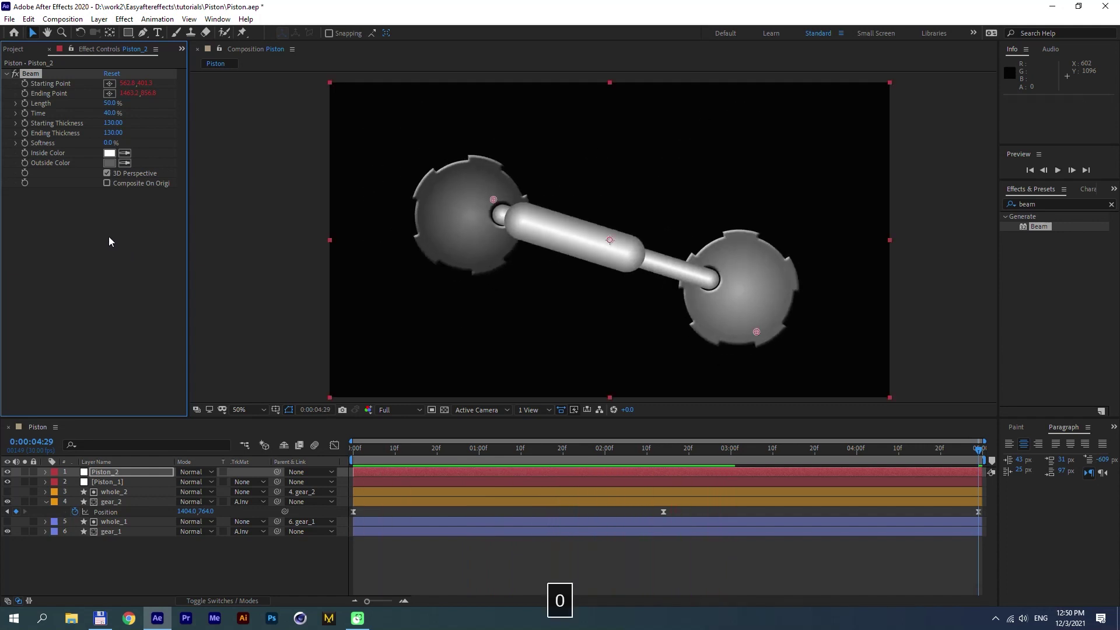
# Step: Fine-tune the Outside Color of Piston_2's Beam to a neutral mid gray
pyautogui.click(109, 163)
pyautogui.moveTo(64, 366)
pyautogui.mouseDown()
pyautogui.moveTo(64, 385)
pyautogui.moveTo(53, 352)
pyautogui.moveTo(52, 362)
pyautogui.mouseUp()
pyautogui.click(319, 276)
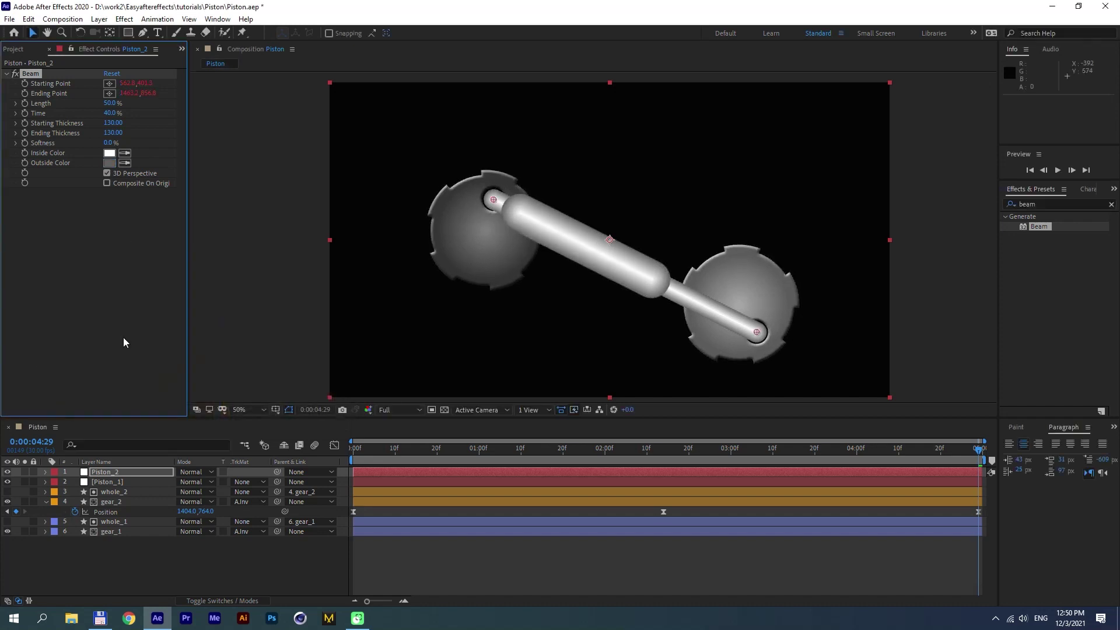
# Step: Set the Outside Color of Piston_1's Beam to dark gray 3D3D3D and preview the animation
pyautogui.click(133, 481)
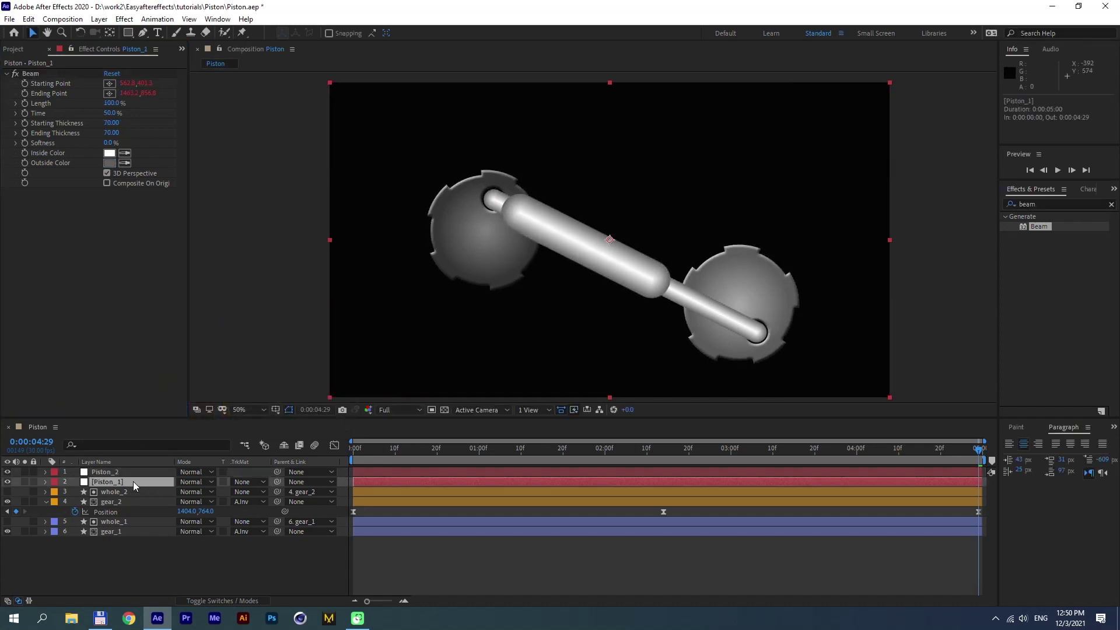
pyautogui.click(112, 162)
pyautogui.moveTo(68, 379); pyautogui.dragTo(23, 386)
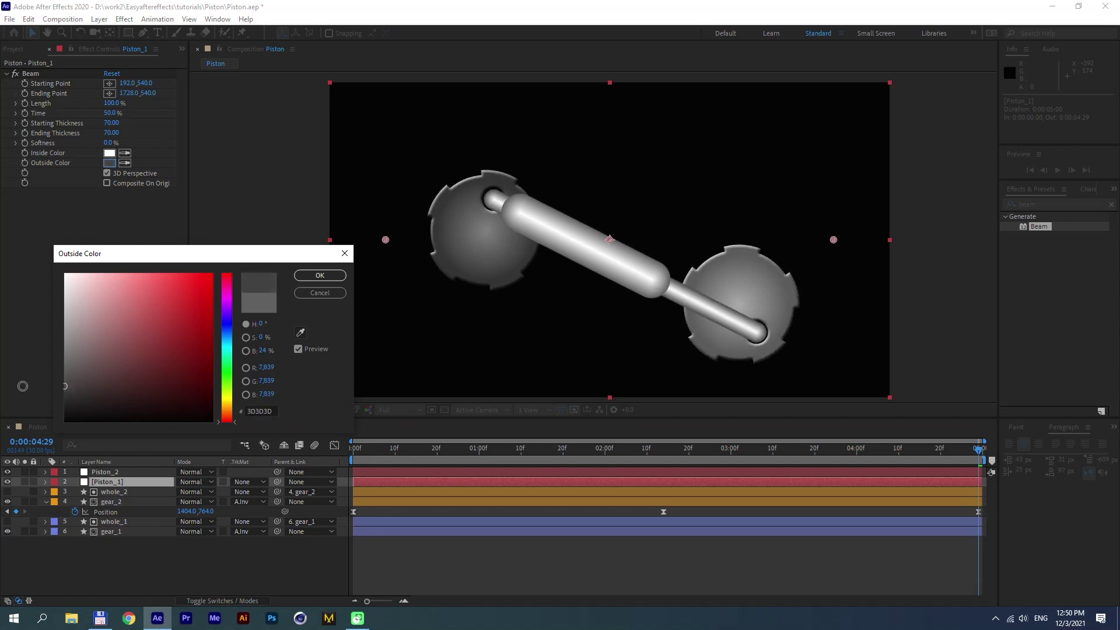
pyautogui.click(302, 276)
pyautogui.click(243, 513)
pyautogui.press('space')
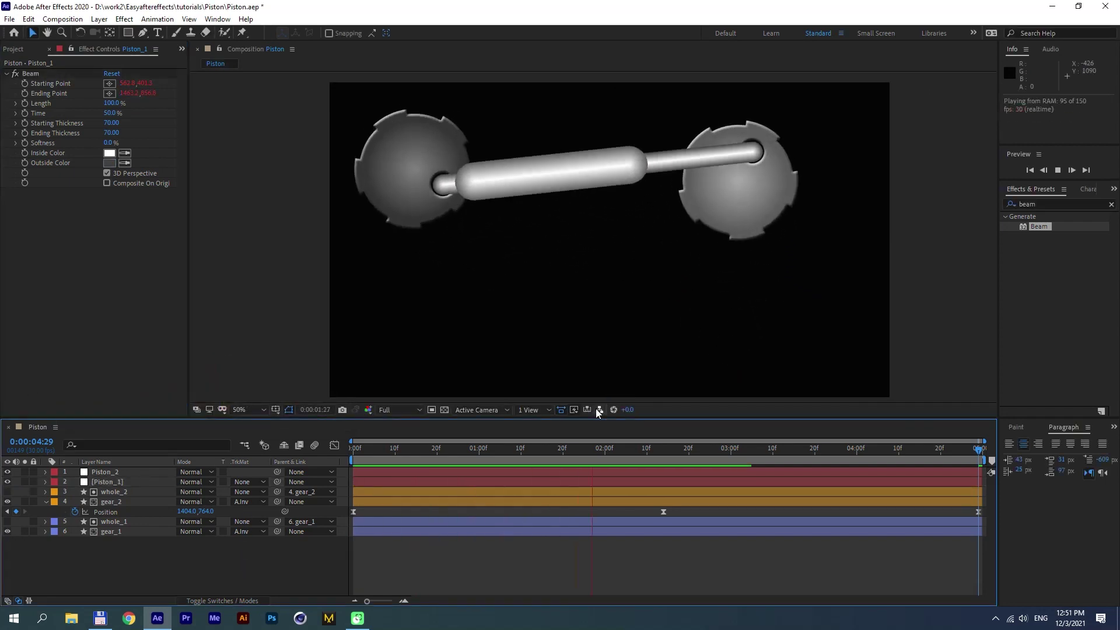
pyautogui.press('0')
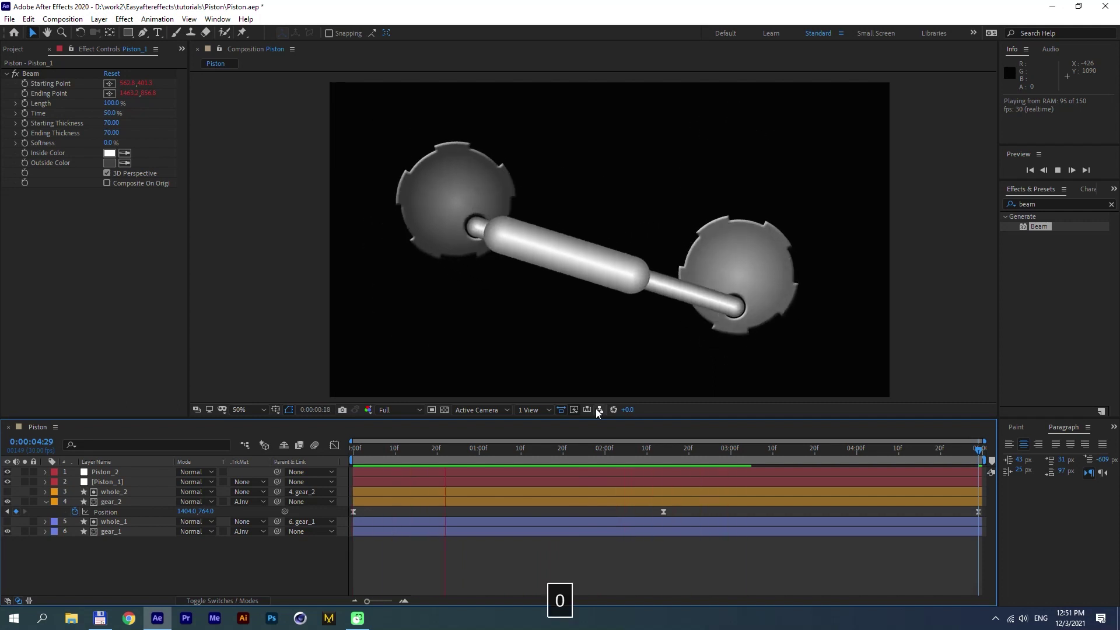
# Step: Duplicate the Piston_1 layer, move the copy above Piston_2 in the layer stack and rename it Piston_3
pyautogui.click(45, 502)
pyautogui.click(118, 491)
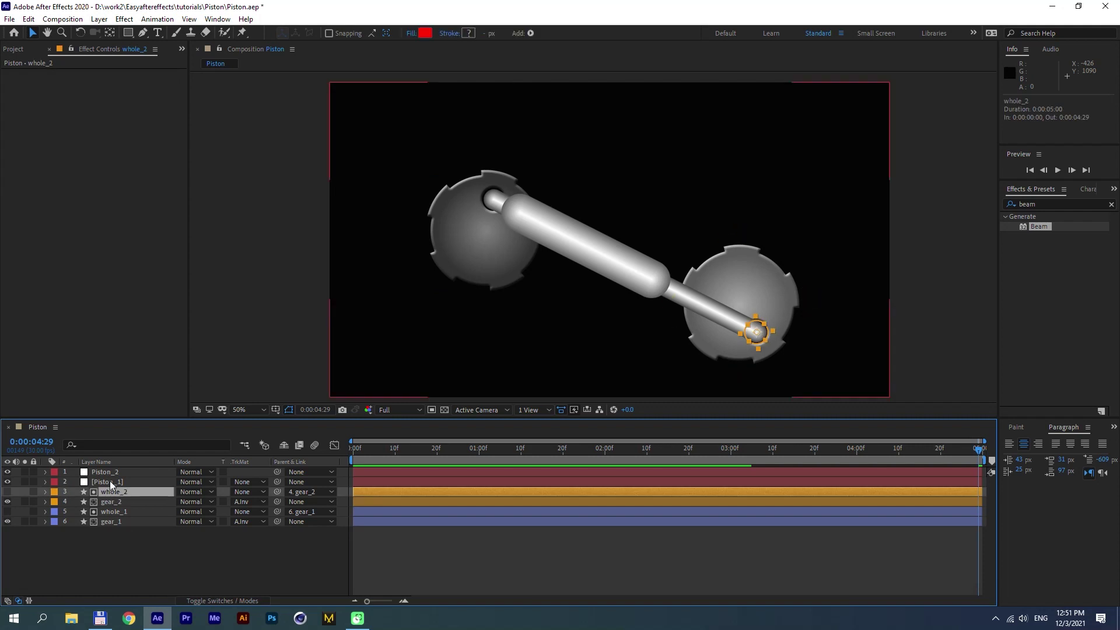
pyautogui.click(109, 481)
pyautogui.hotkey('ctrl', 'd')
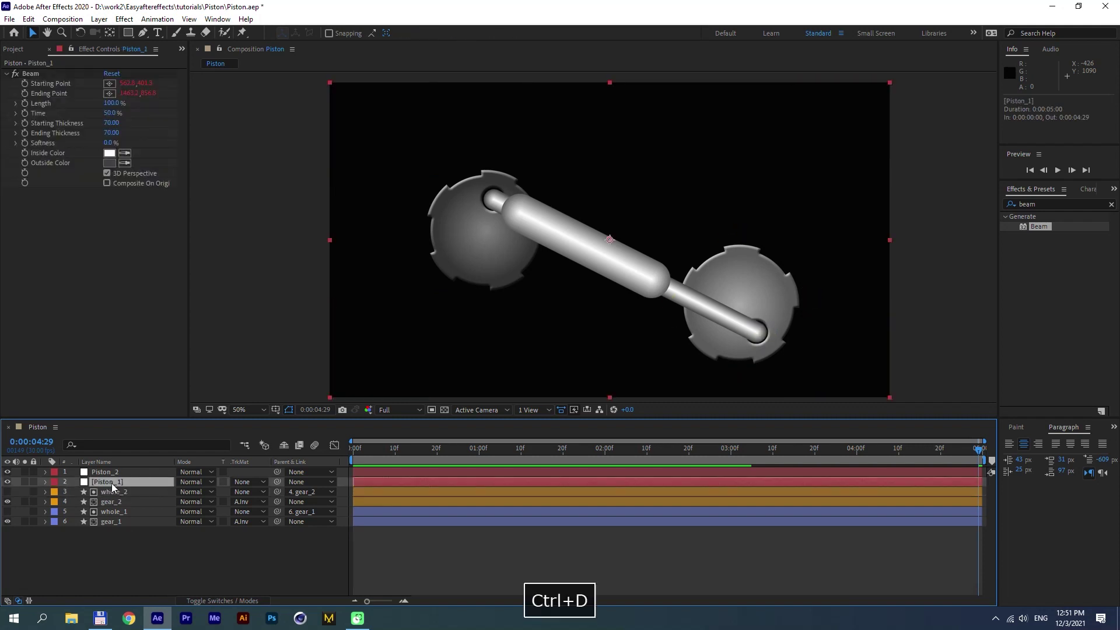
pyautogui.moveTo(111, 481); pyautogui.dragTo(102, 473)
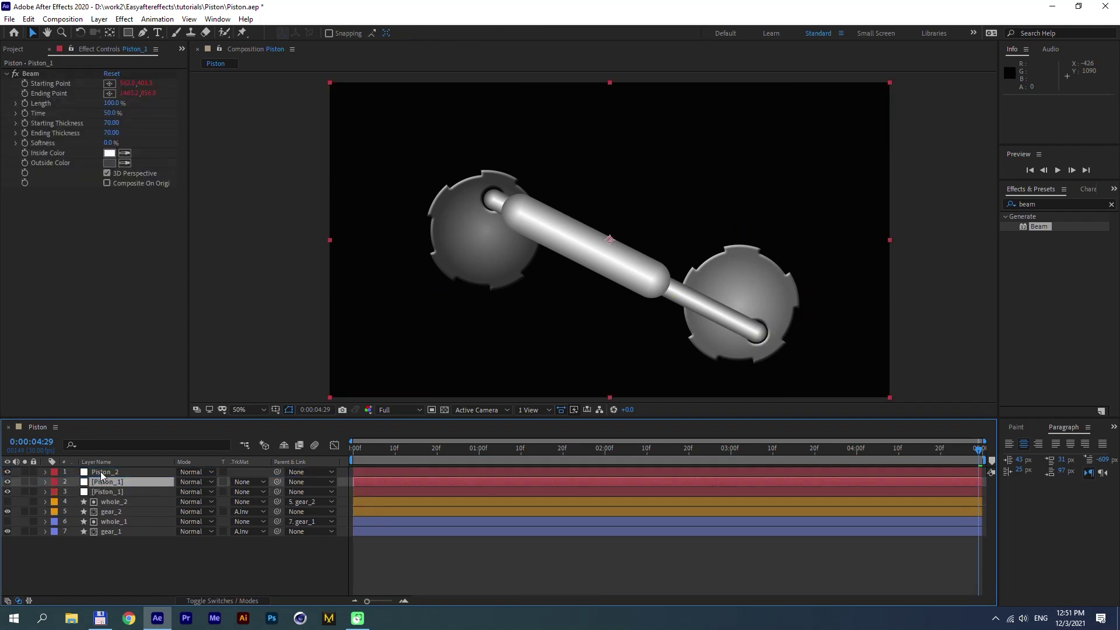
pyautogui.press('Return')
pyautogui.click(125, 472)
pyautogui.press('BackSpace')
pyautogui.write('3')
pyautogui.press('Return')
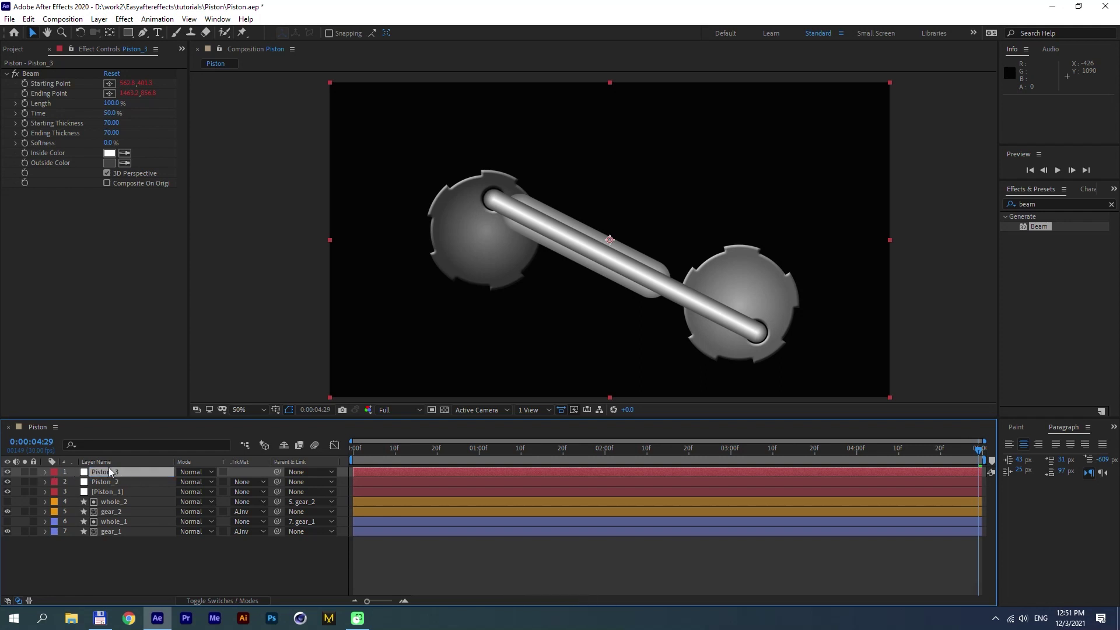
# Step: Delete the Ending Point expression from Piston_3's Beam effect
pyautogui.press('e')
pyautogui.press('e')
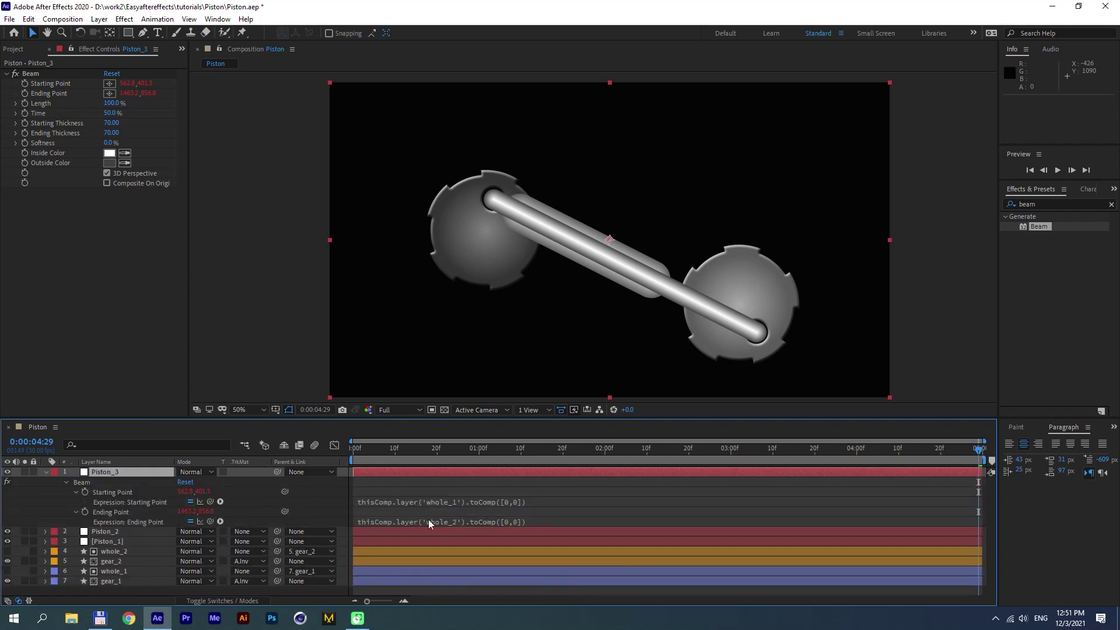
pyautogui.click(484, 522)
pyautogui.press('BackSpace')
pyautogui.click(489, 485)
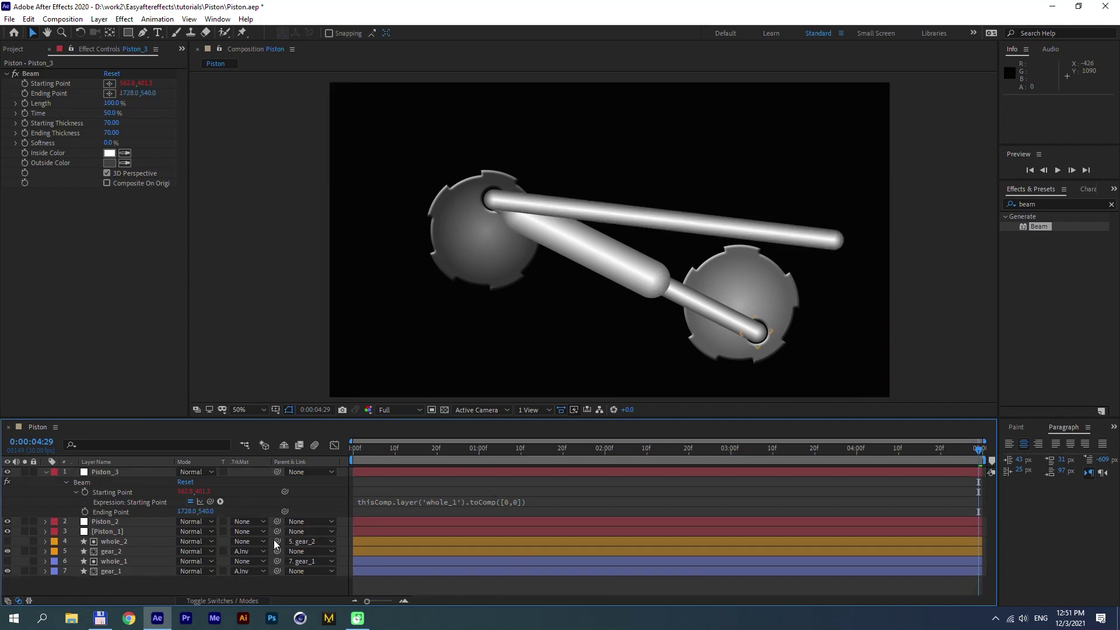
# Step: Change the Starting Point expression of Piston_3's Beam to reference the layer gear_1 instead of whole_1
pyautogui.click(110, 471)
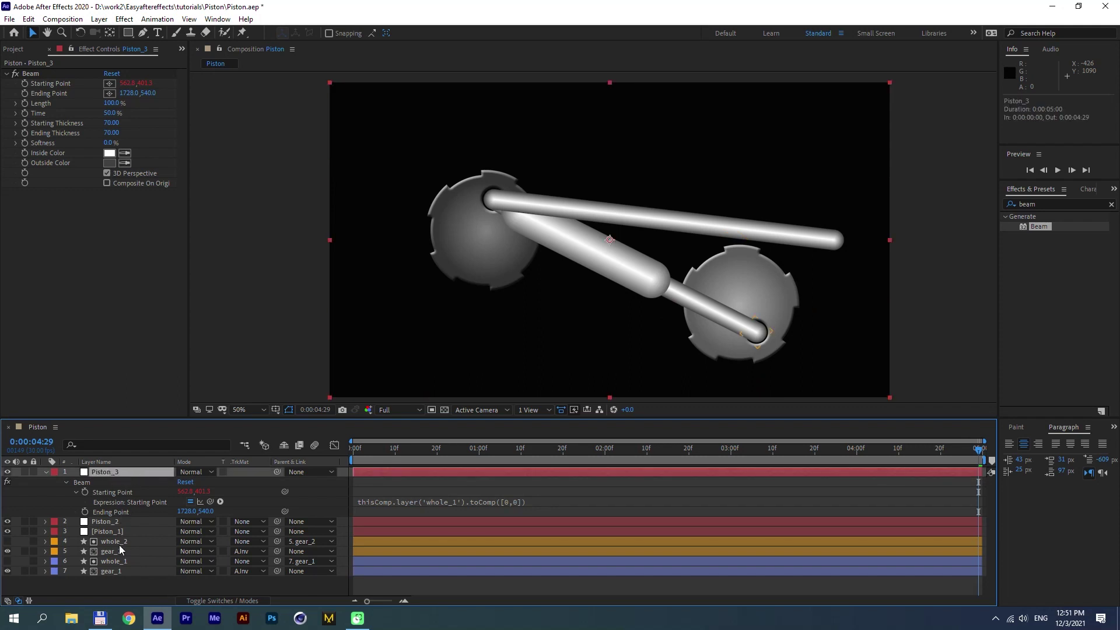
pyautogui.click(446, 502)
pyautogui.press('BackSpace')
pyautogui.press('BackSpace')
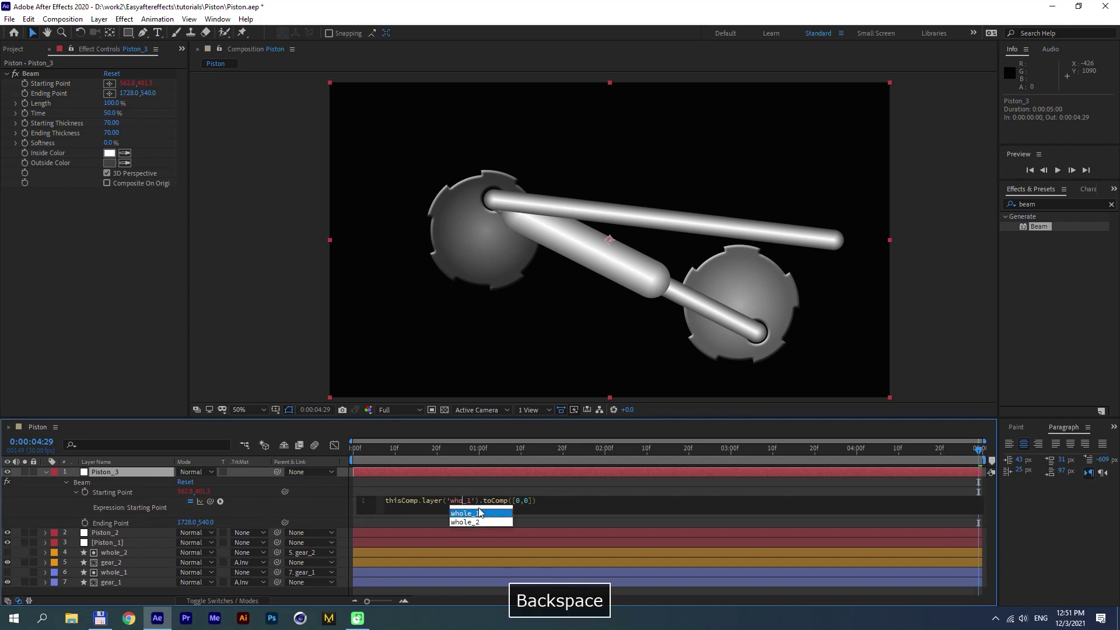
pyautogui.press('BackSpace')
pyautogui.press('BackSpace')
pyautogui.press('BackSpace')
pyautogui.write('gear')
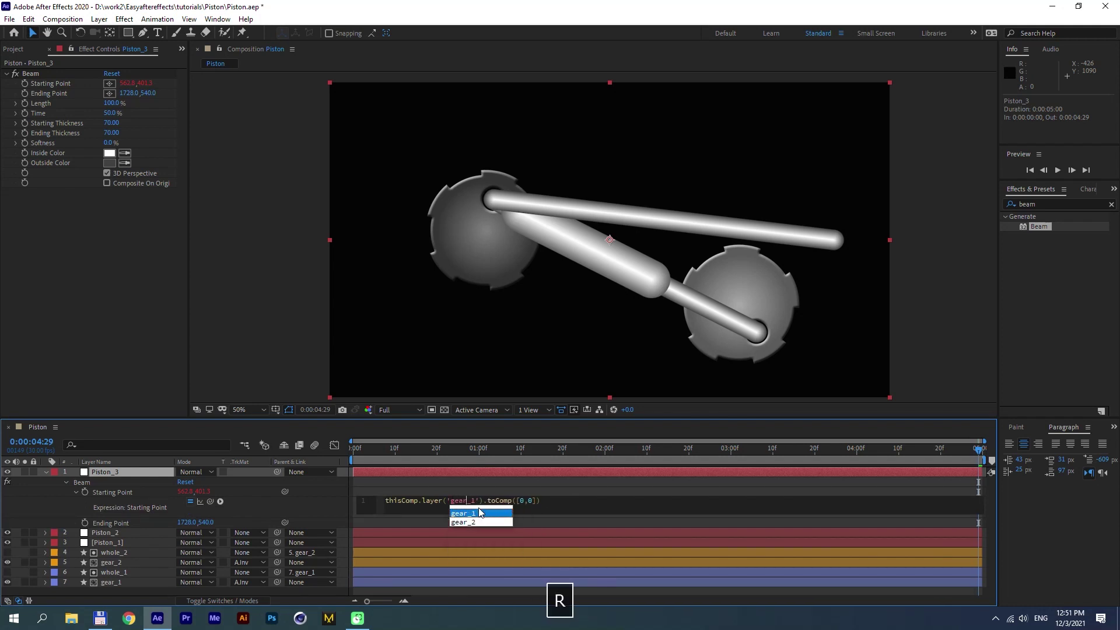
pyautogui.click(555, 484)
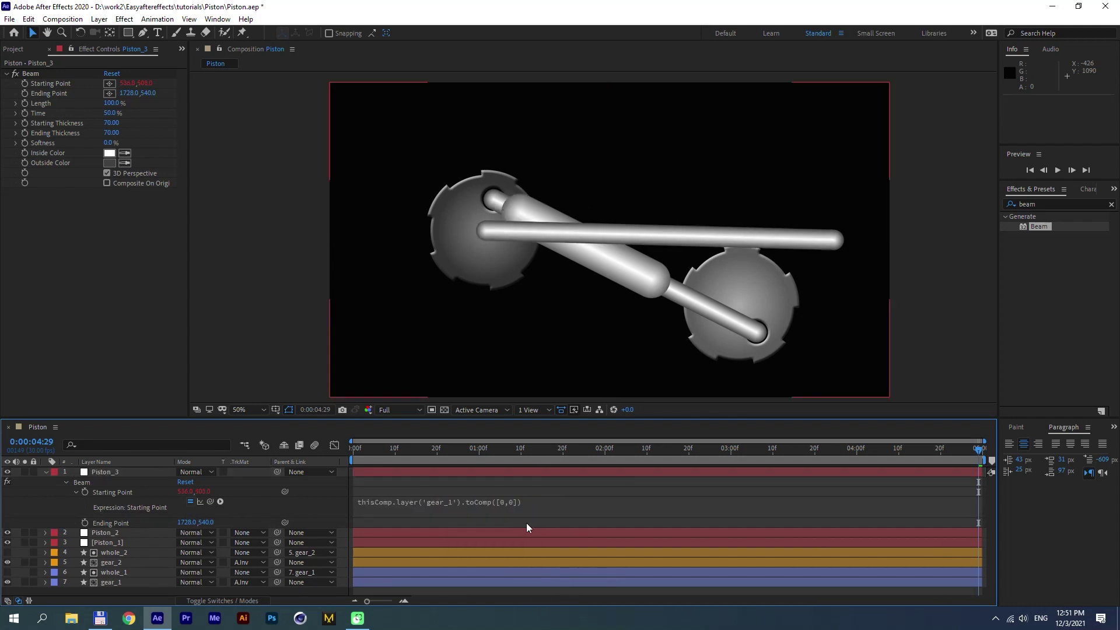
# Step: Move Piston_3 below gear_1 at the end of the layer stack and set its label color to Blue
pyautogui.click(45, 471)
pyautogui.click(98, 471)
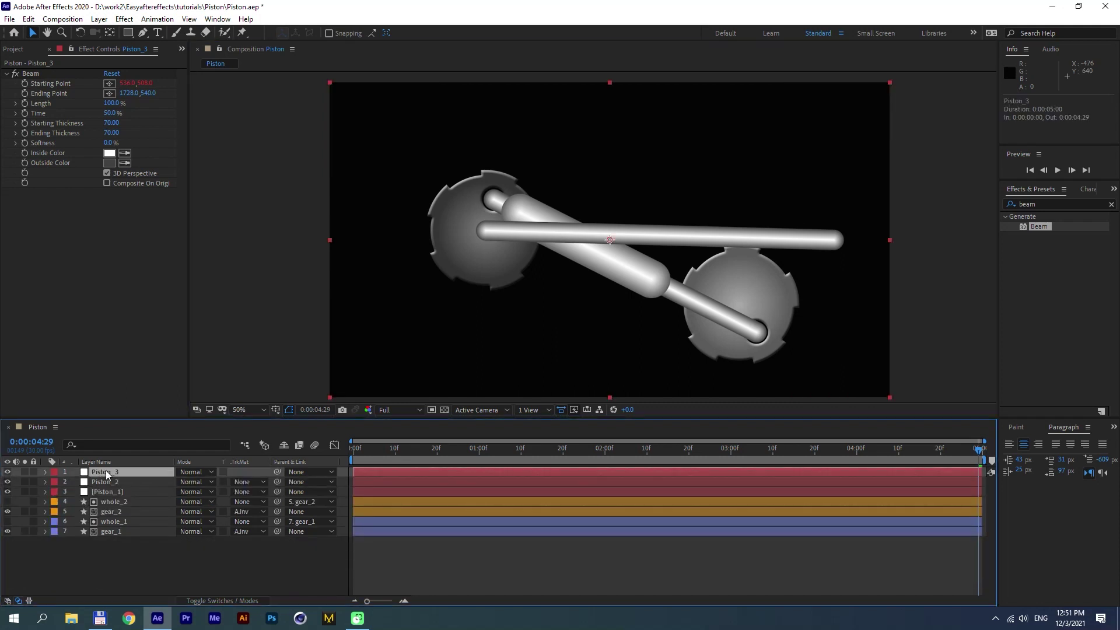
pyautogui.moveTo(106, 475); pyautogui.dragTo(123, 531)
pyautogui.click(54, 531)
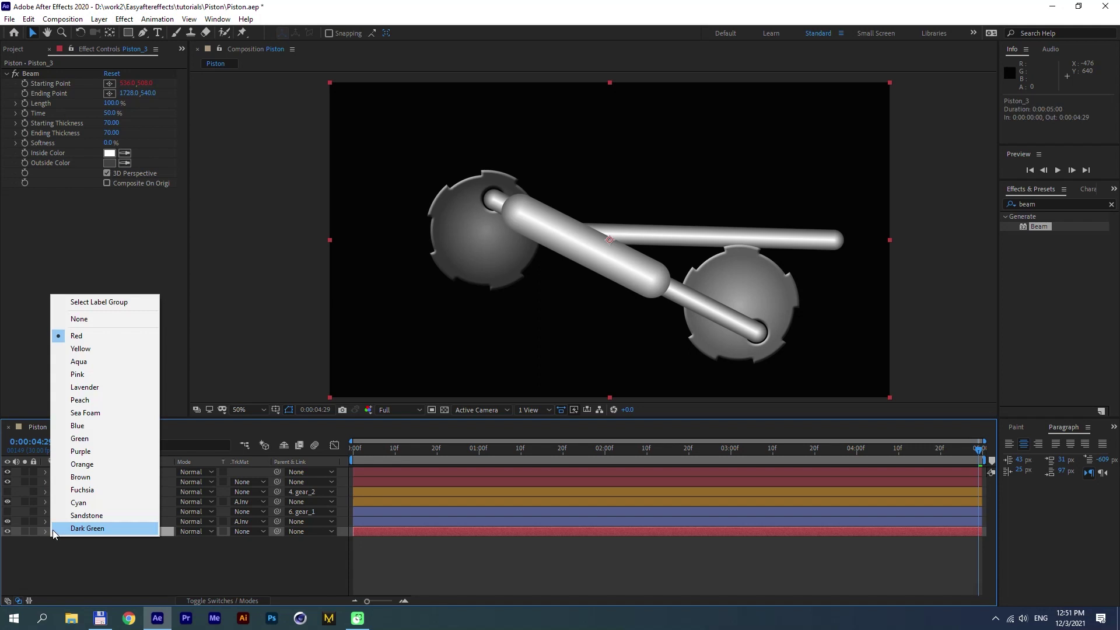
pyautogui.click(82, 425)
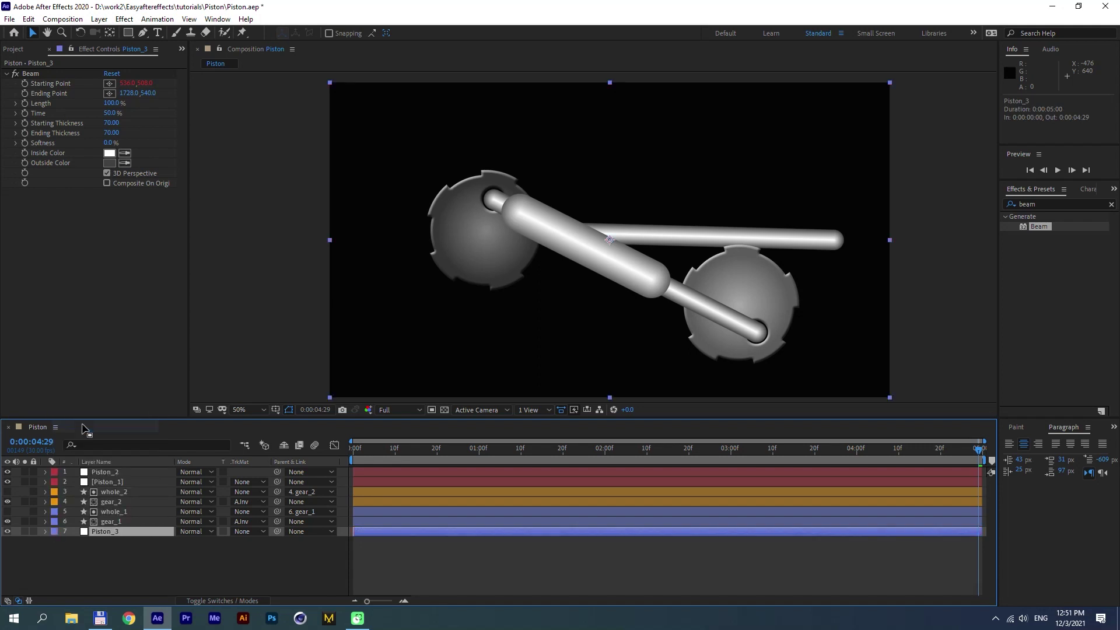
# Step: Move the Ending Point of Piston_3's Beam horizontally past the frame's left edge, to about -348, 512
pyautogui.click(32, 75)
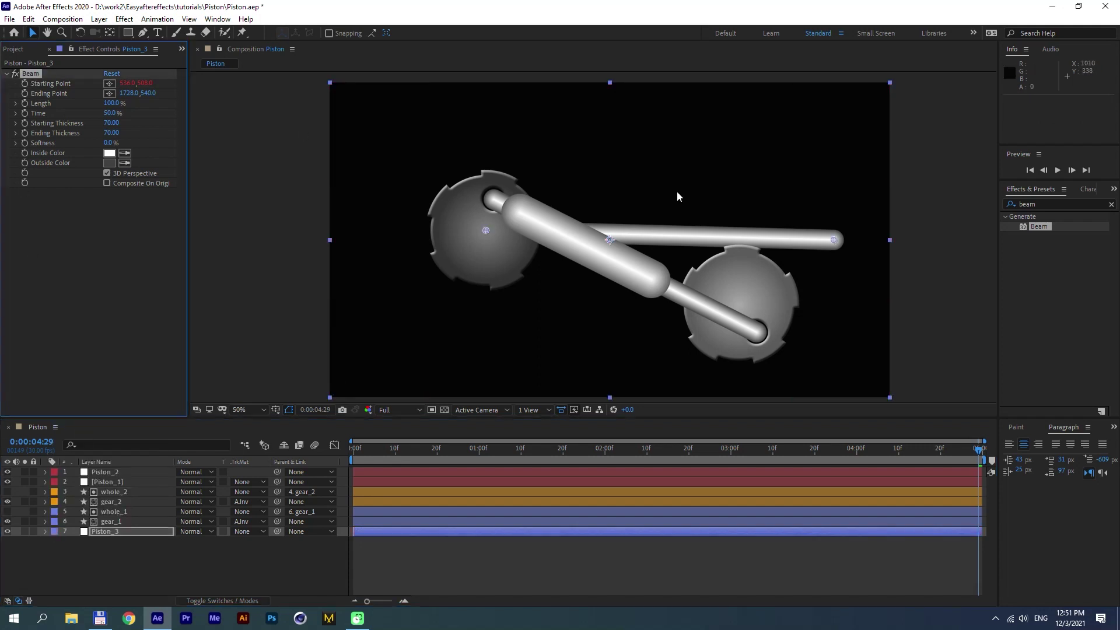
pyautogui.moveTo(834, 239); pyautogui.dragTo(229, 232)
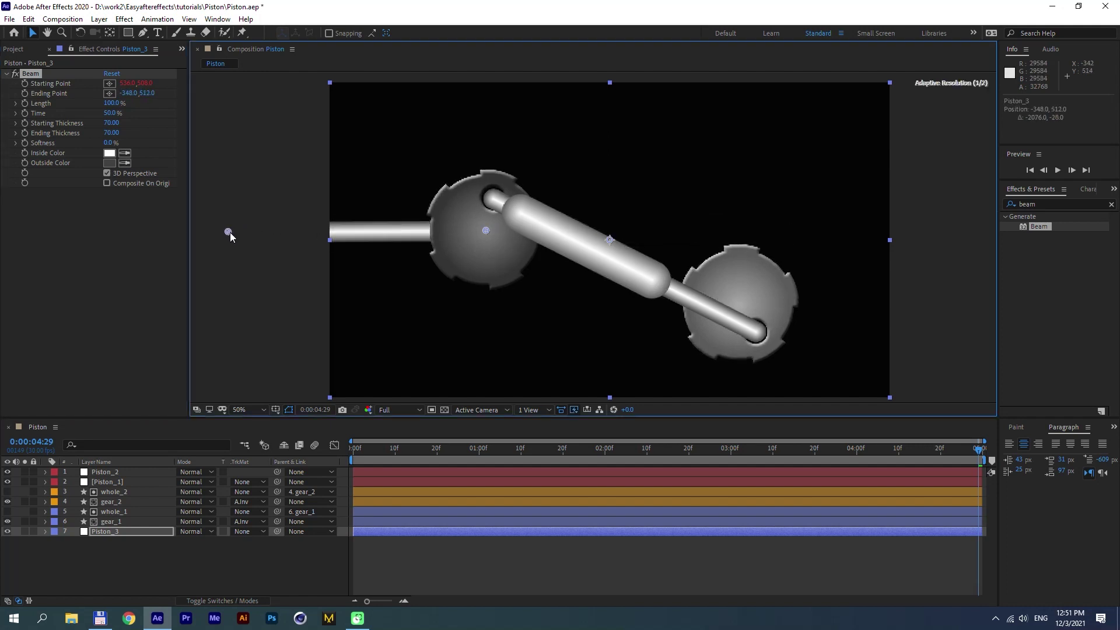
pyautogui.click(143, 124)
# Step: Try larger Starting Thickness values for Piston_3's Beam and set it to 400
pyautogui.click(112, 123)
pyautogui.write('2')
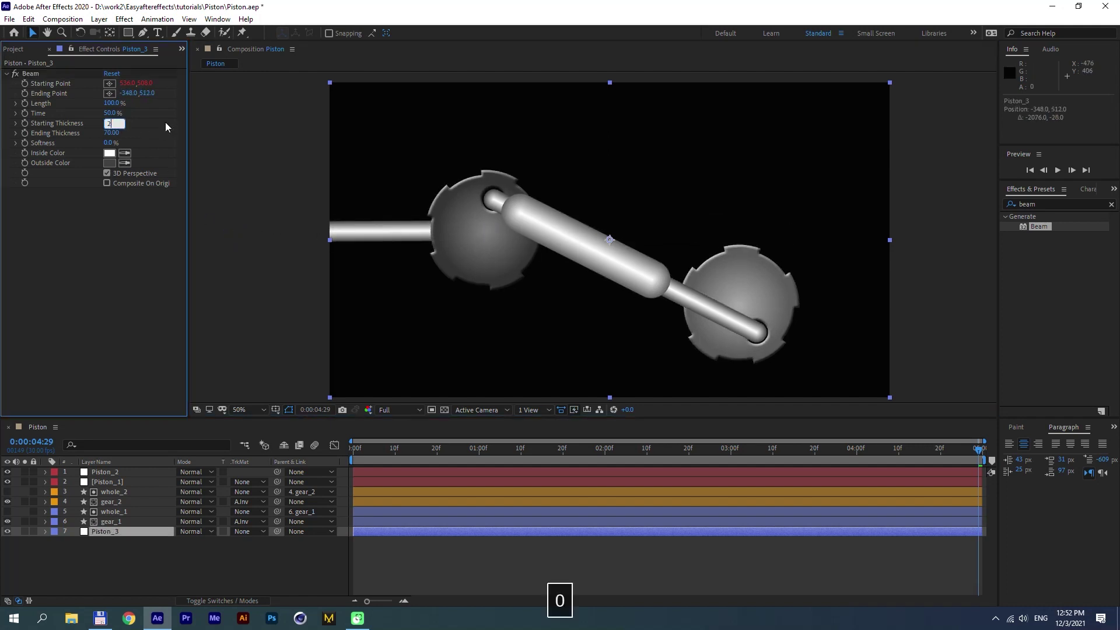
pyautogui.write('00')
pyautogui.click(146, 125)
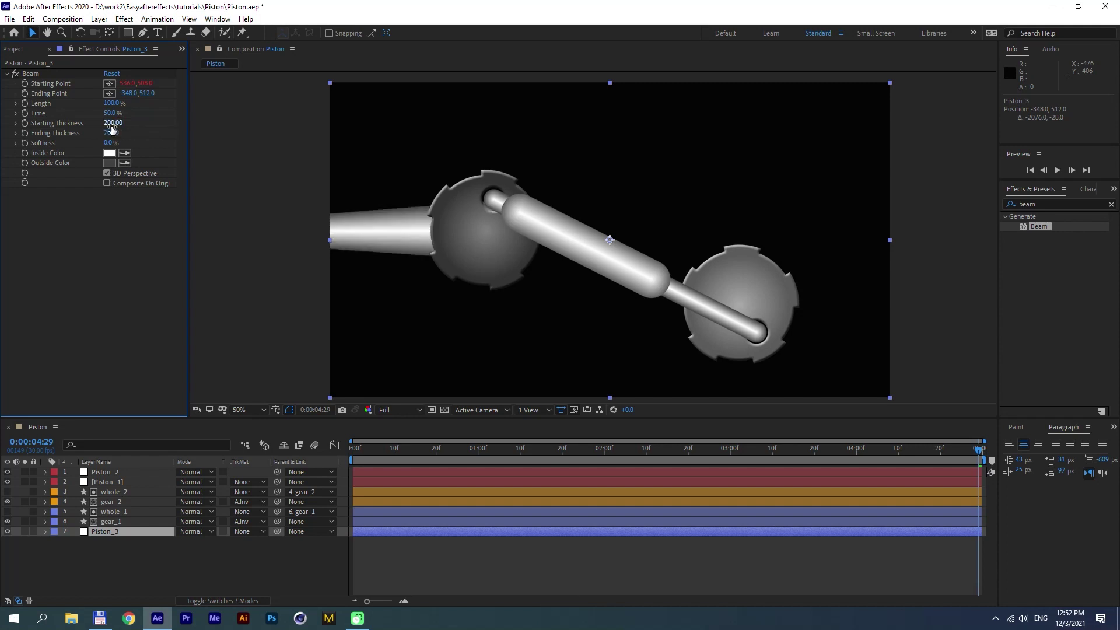
pyautogui.moveTo(112, 129); pyautogui.dragTo(670, 91)
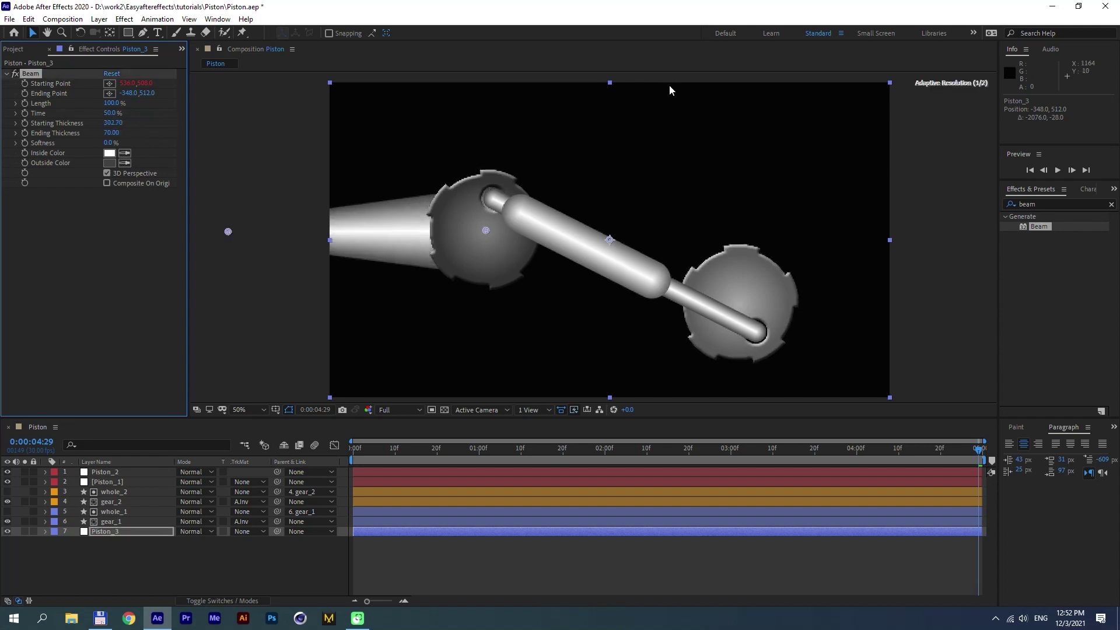
pyautogui.click(112, 123)
pyautogui.write('400')
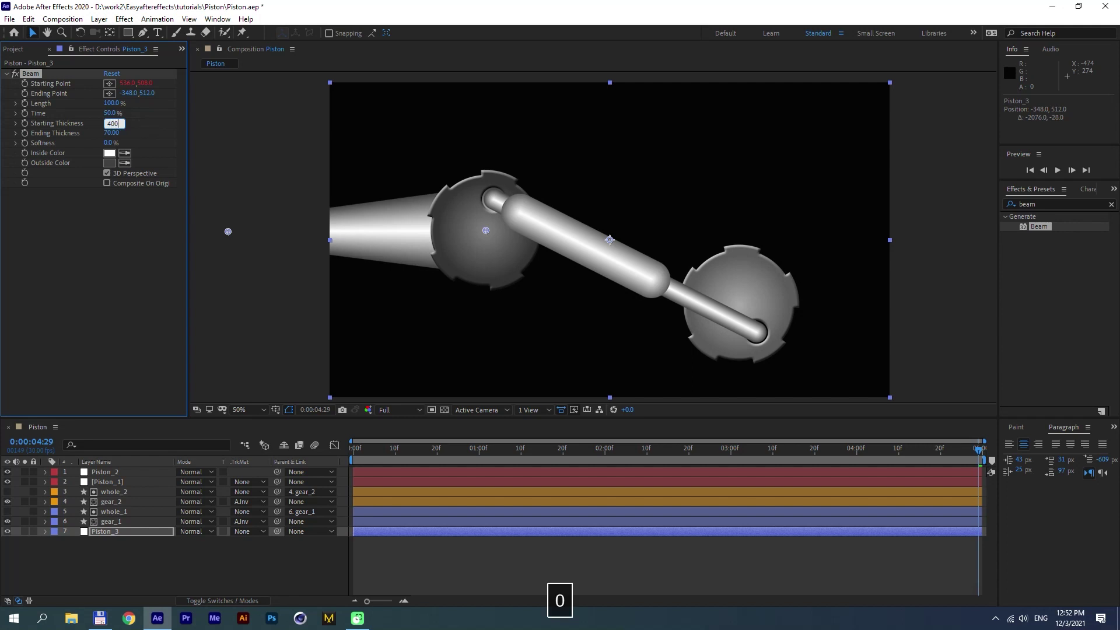
pyautogui.click(151, 127)
# Step: Set the Ending Thickness of Piston_3's Beam to 200
pyautogui.click(111, 133)
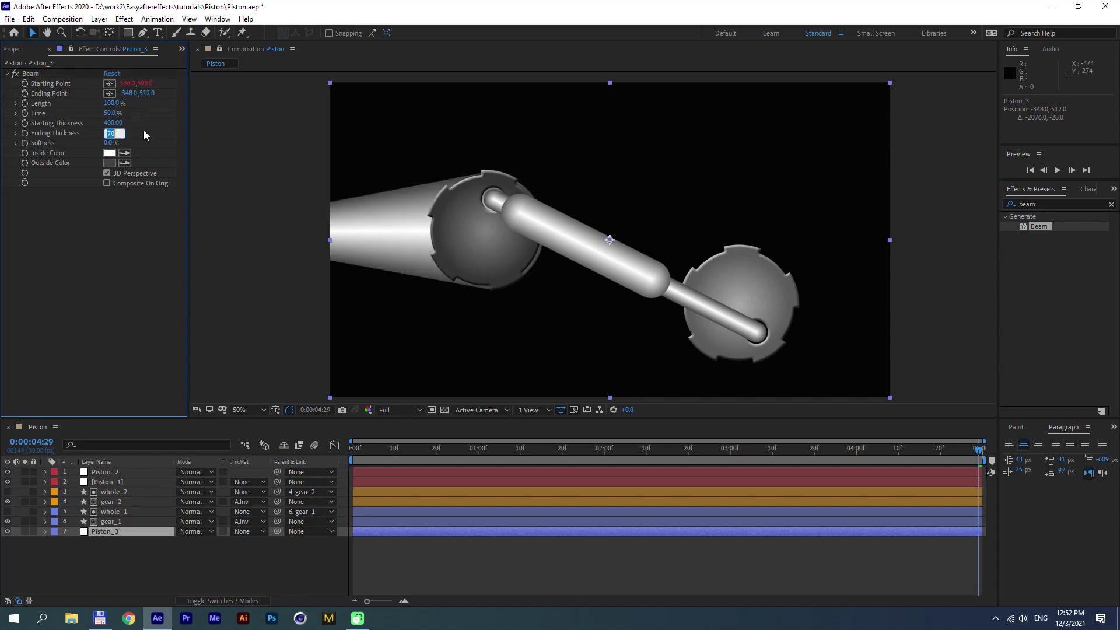
pyautogui.write('20')
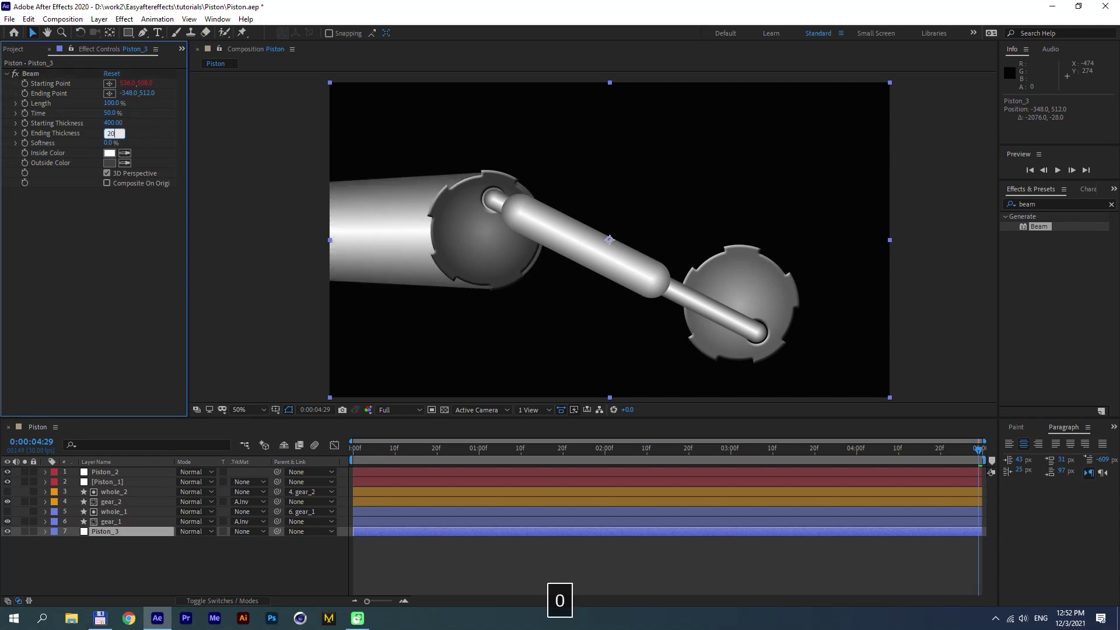
pyautogui.write('0')
pyautogui.click(156, 133)
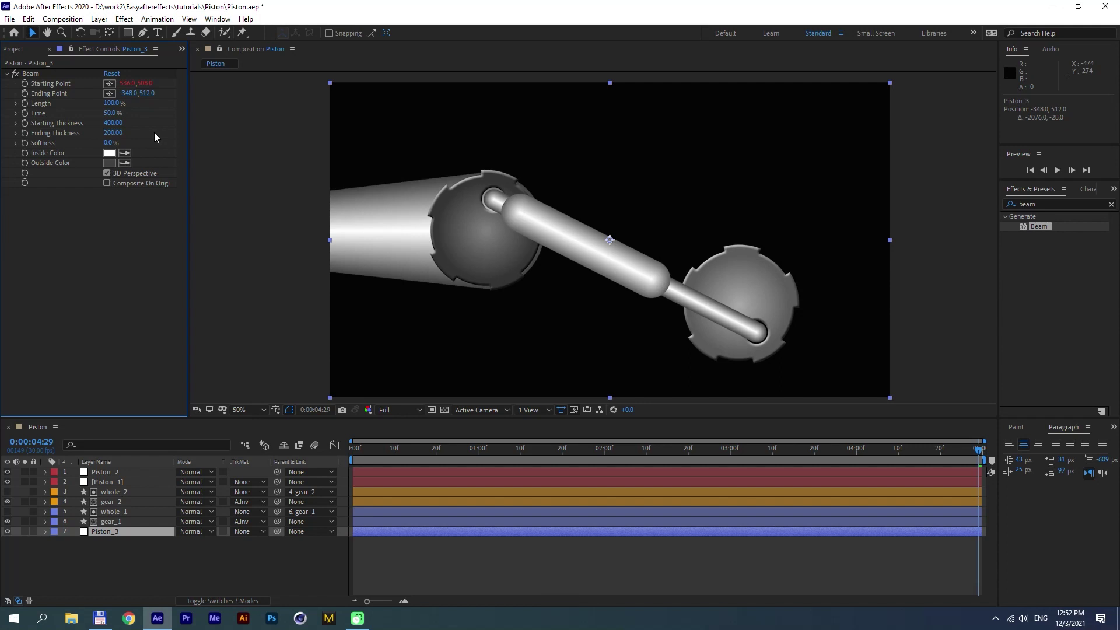
# Step: Sample the Outside Color as the Inside Color of Piston_3's Beam, and darken it to 1E1E1E
pyautogui.click(125, 153)
pyautogui.click(109, 163)
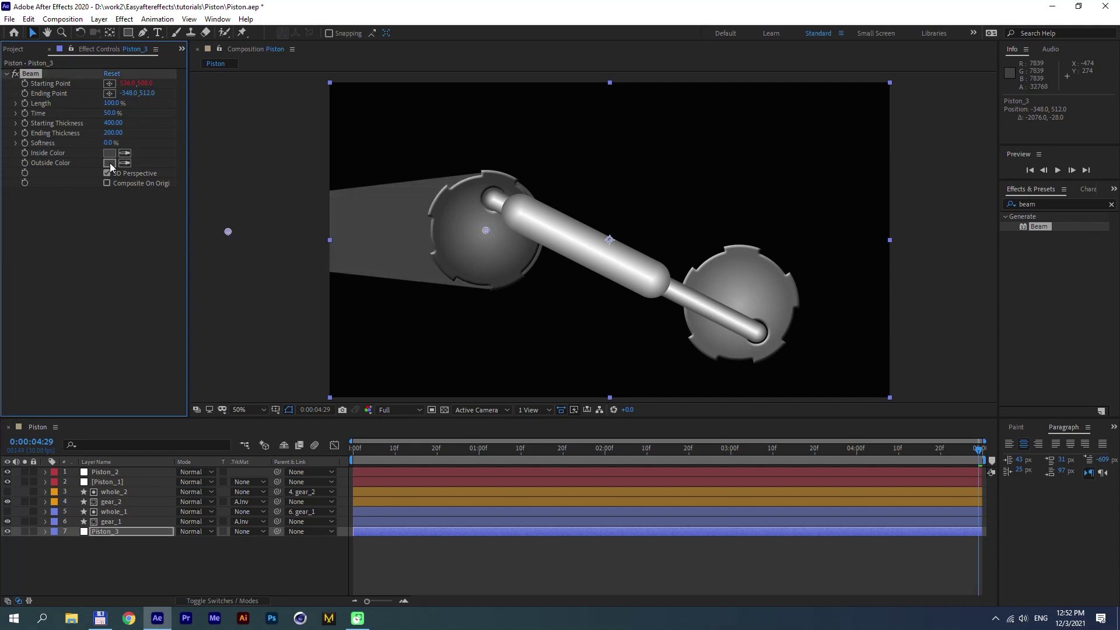
pyautogui.click(109, 152)
pyautogui.moveTo(95, 384); pyautogui.dragTo(51, 404)
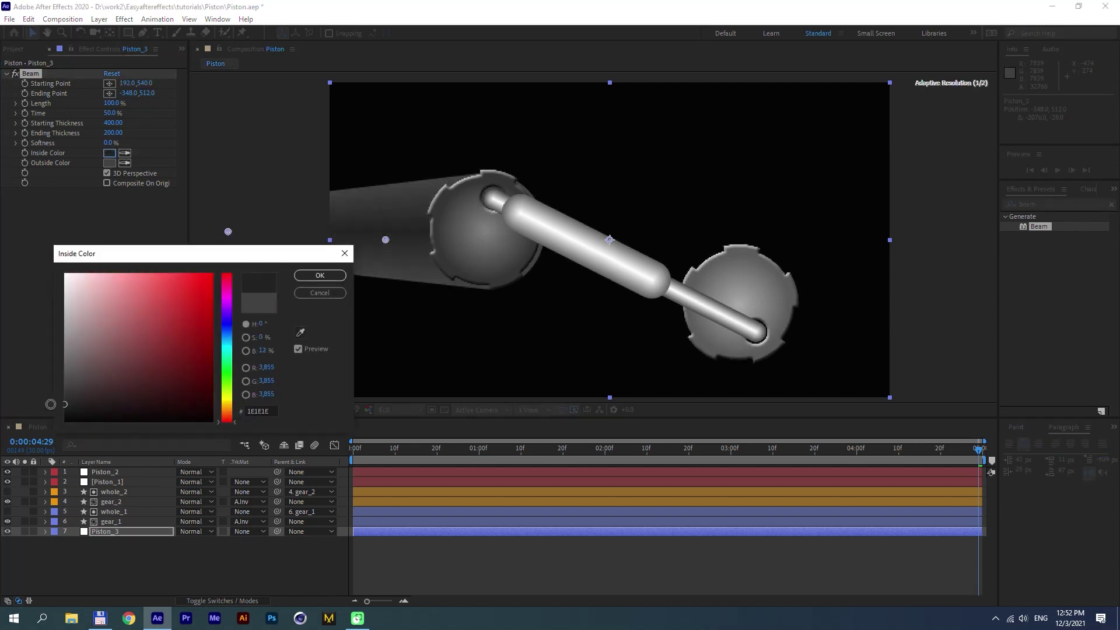
pyautogui.click(319, 275)
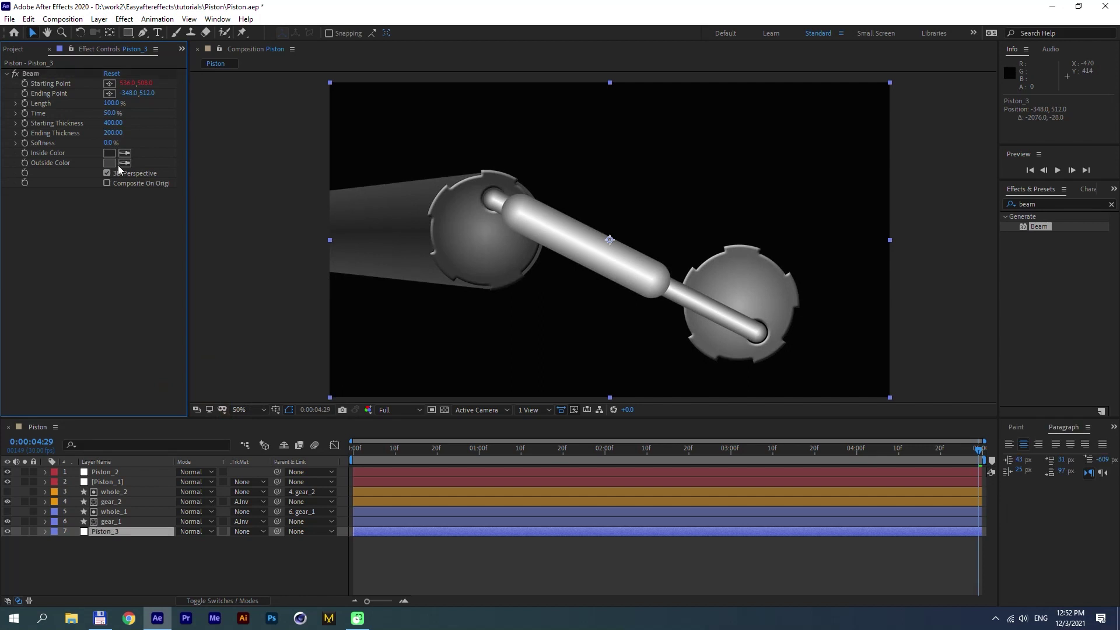
# Step: Match the Outside Color of Piston_3's Beam to its dark Inside Color by sampling the swatch
pyautogui.click(124, 163)
pyautogui.click(110, 153)
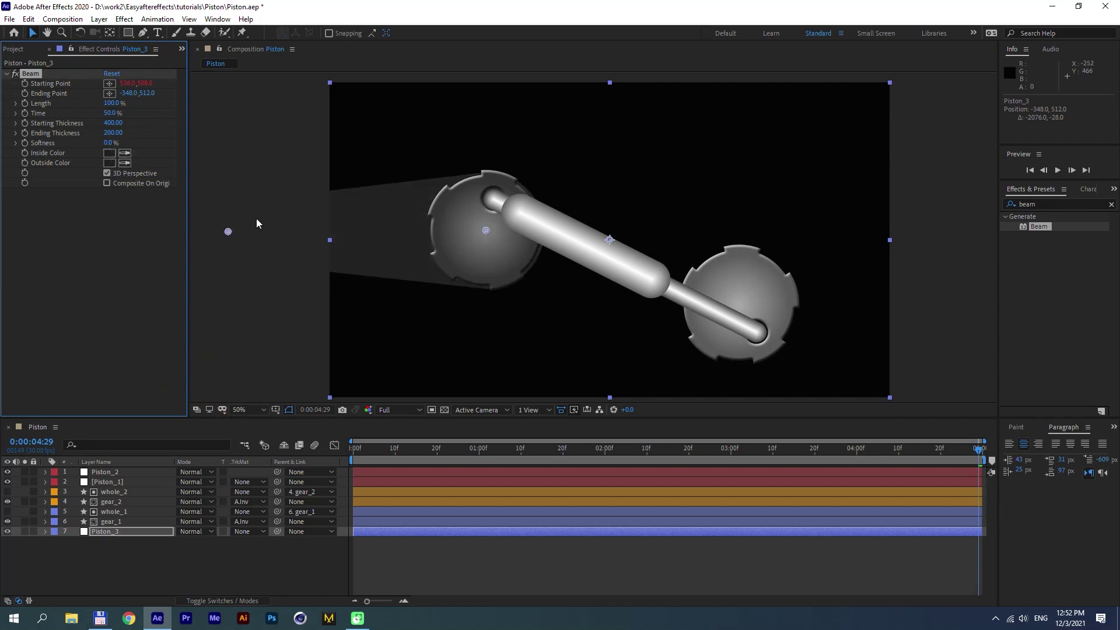
pyautogui.click(110, 243)
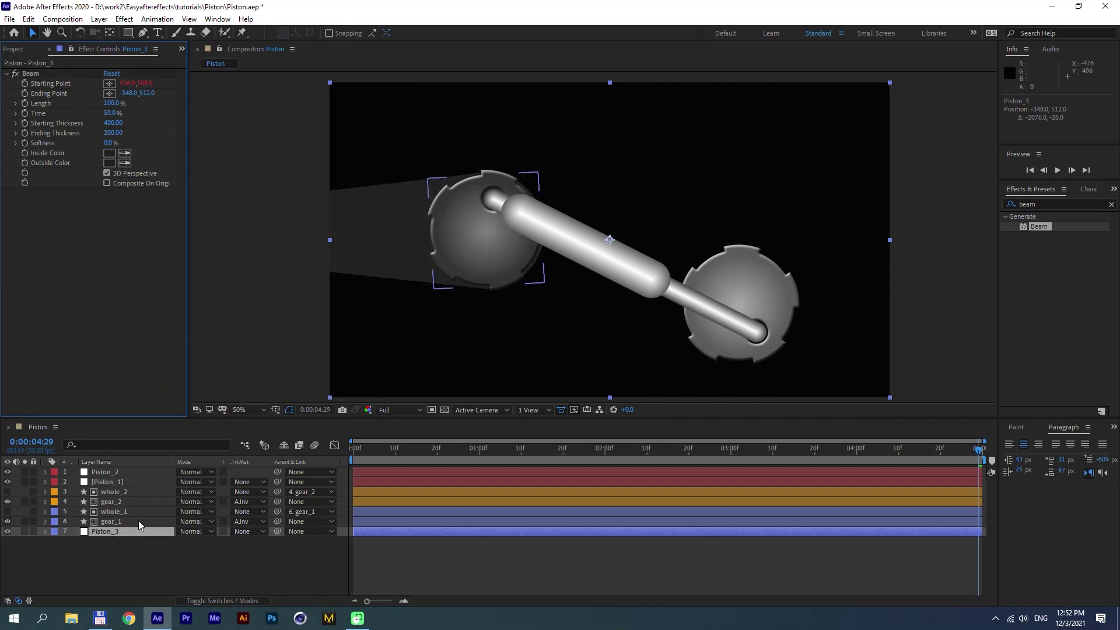
# Step: Copy the Bevel and Emboss layer style from gear_1
pyautogui.click(103, 519)
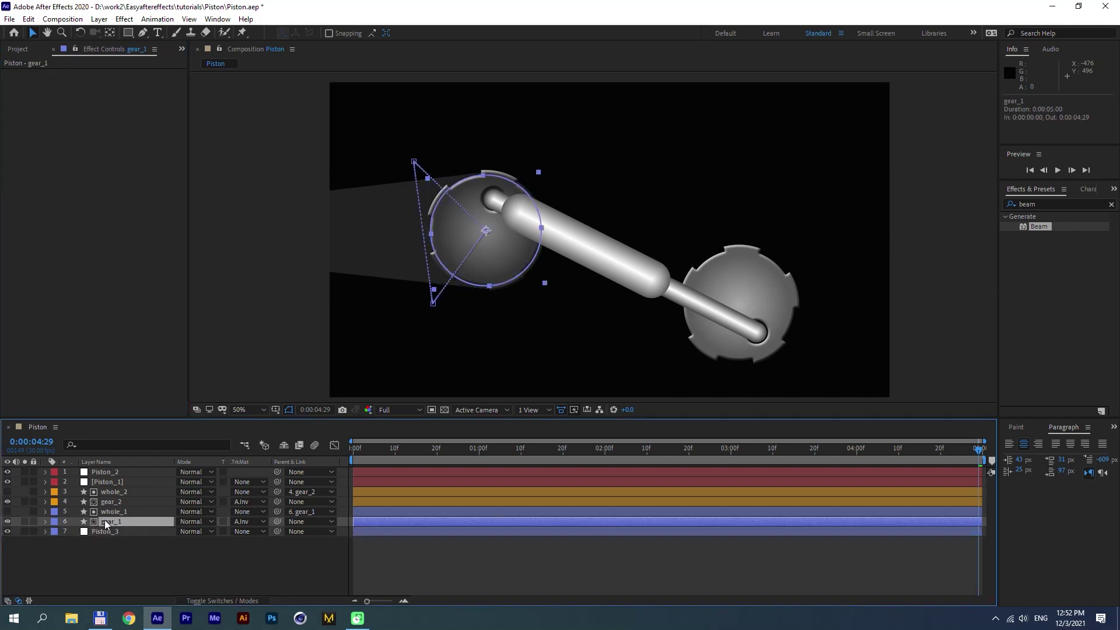
pyautogui.click(47, 526)
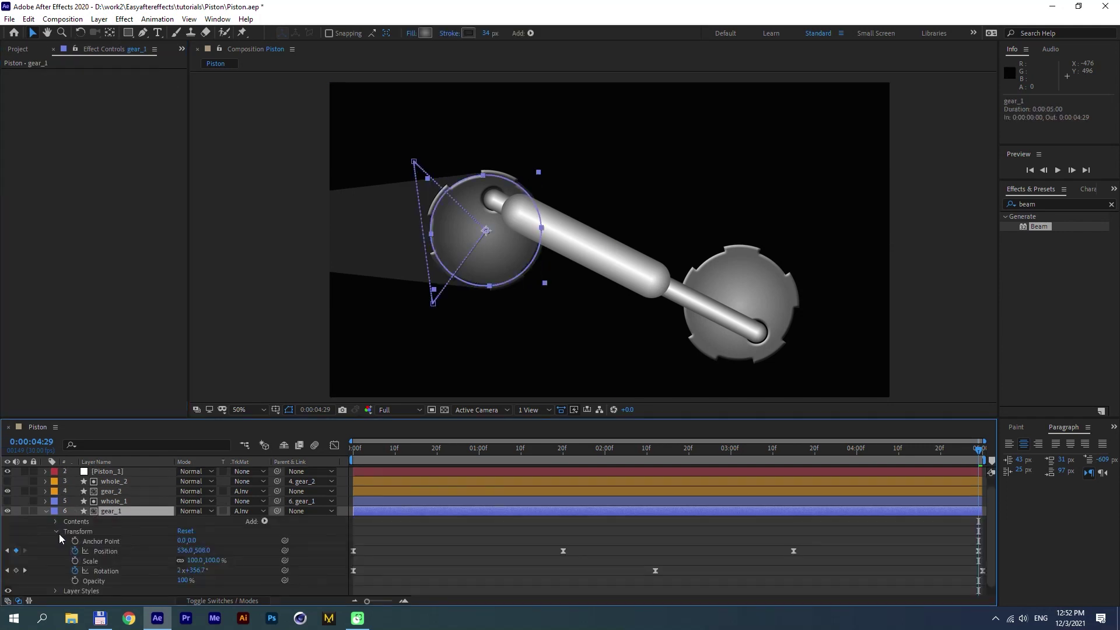
pyautogui.click(56, 532)
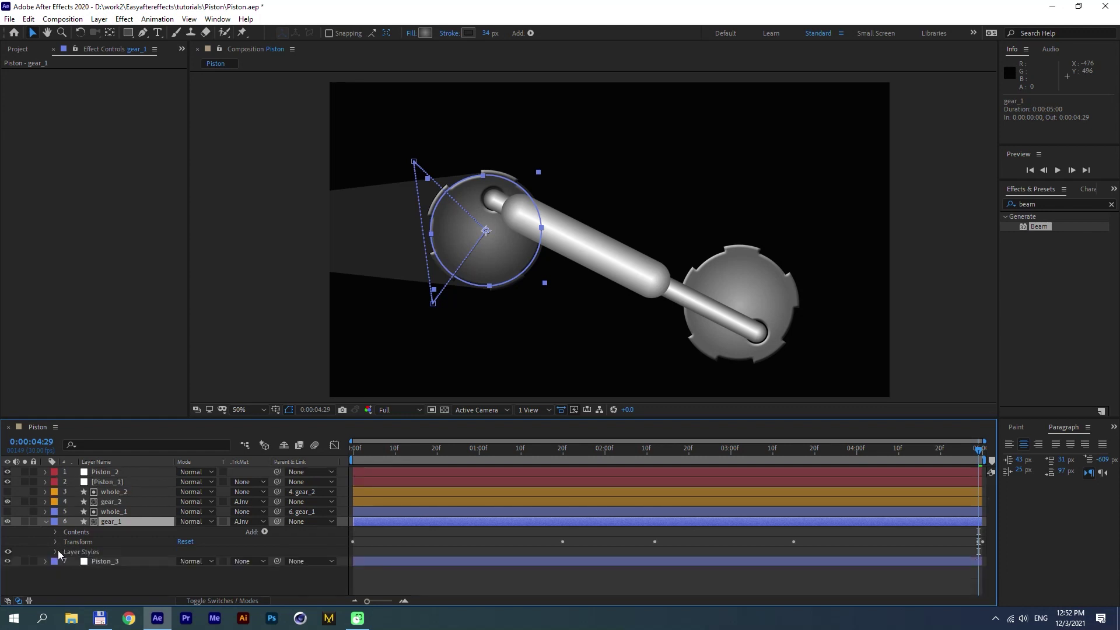
pyautogui.click(57, 552)
pyautogui.click(106, 571)
pyautogui.hotkey('ctrl', 'c')
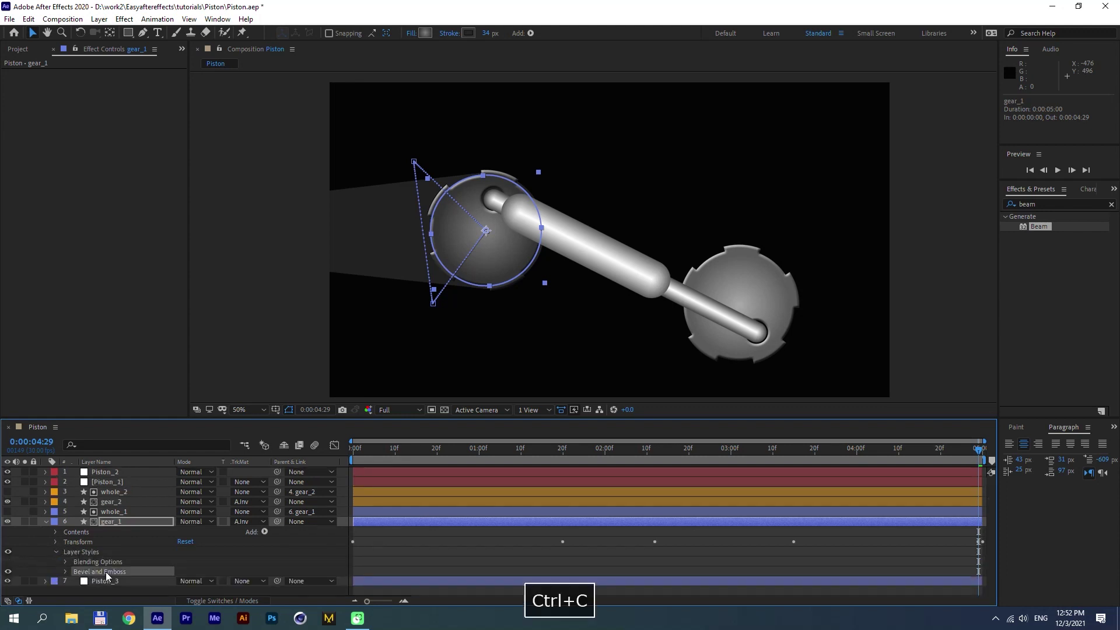
# Step: Paste the copied Bevel and Emboss layer style onto Piston_3 and collapse the layer's properties
pyautogui.click(45, 520)
pyautogui.click(107, 530)
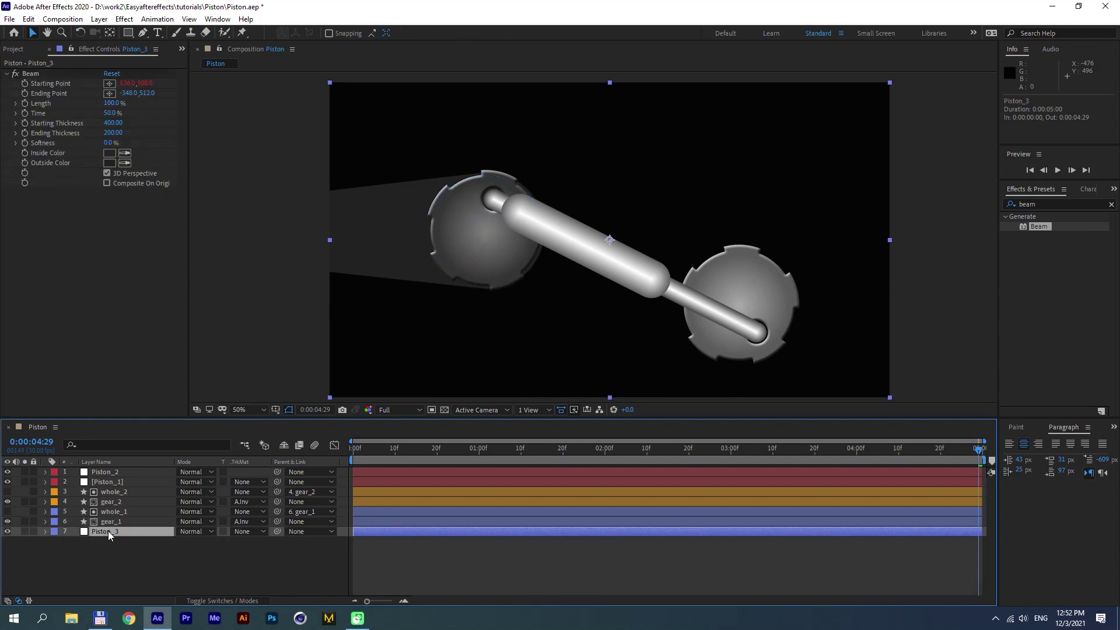
pyautogui.hotkey('ctrl', 'v')
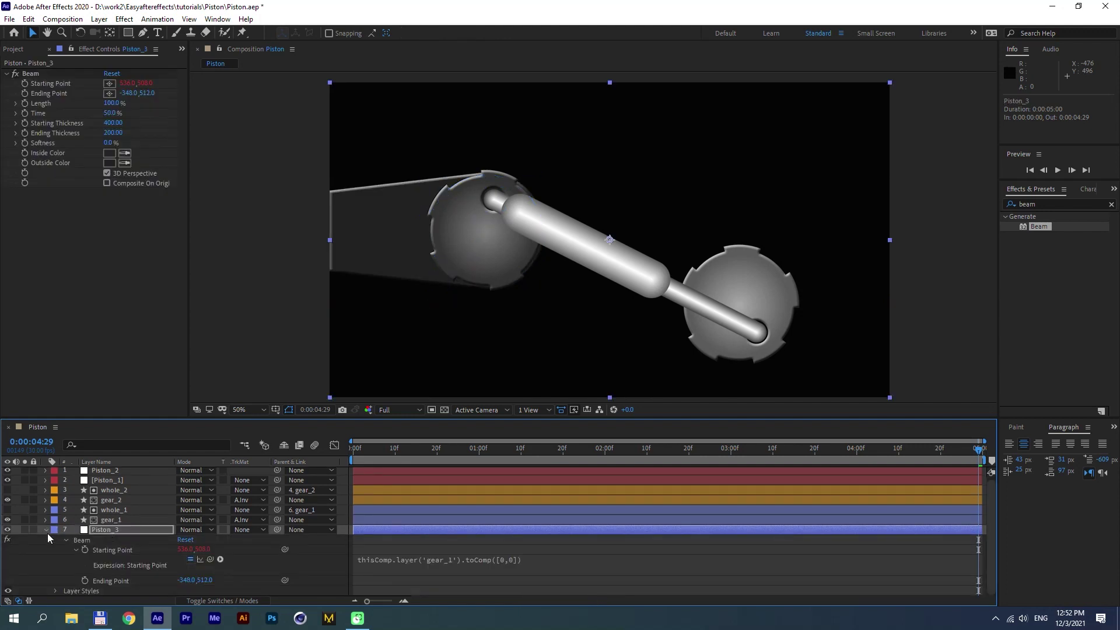
pyautogui.click(47, 532)
pyautogui.click(123, 551)
# Step: Paste the copied Bevel and Emboss layer style onto Piston_1
pyautogui.click(120, 498)
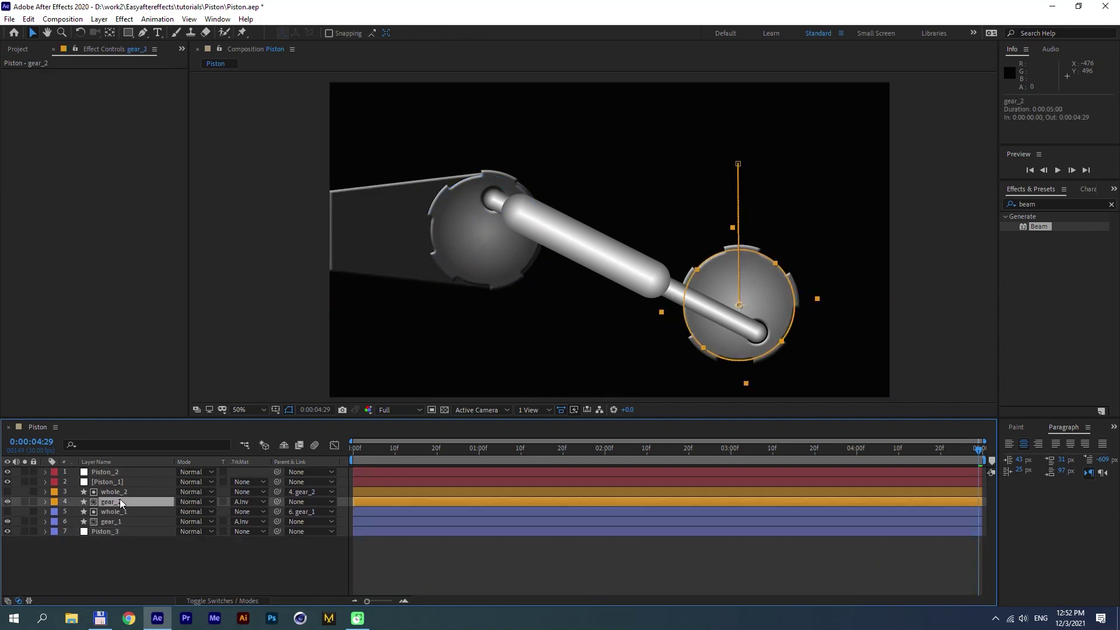
pyautogui.click(104, 482)
pyautogui.hotkey('ctrl', 'v')
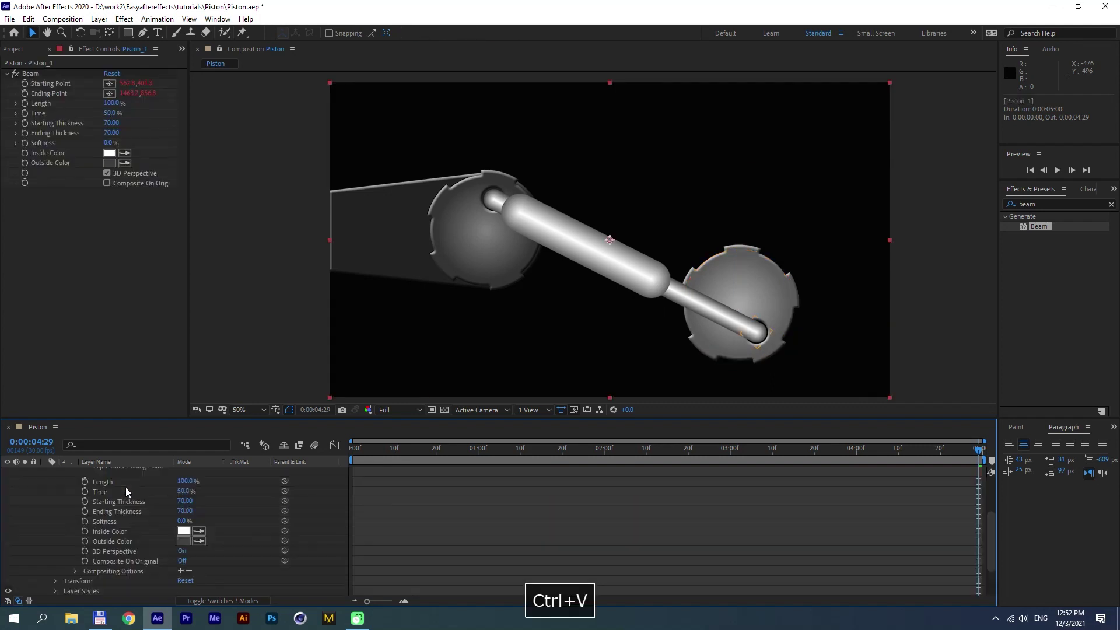
# Step: Collapse Piston_1's properties and paste the copied Bevel and Emboss layer style onto Piston_2
pyautogui.scroll(3, 114, 479)
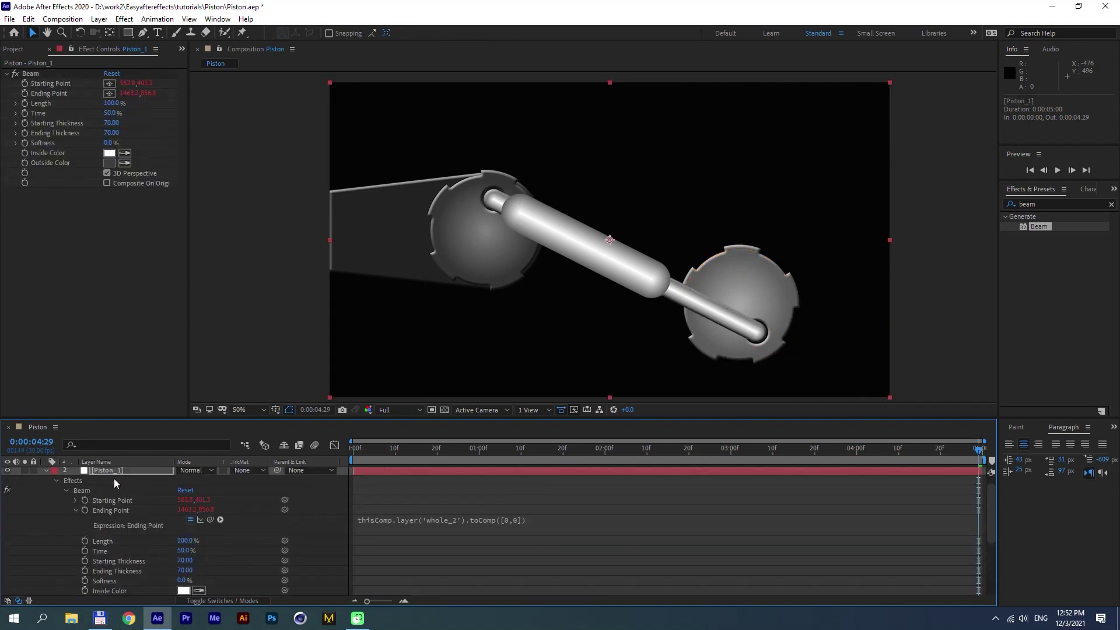
pyautogui.click(46, 471)
pyautogui.click(97, 472)
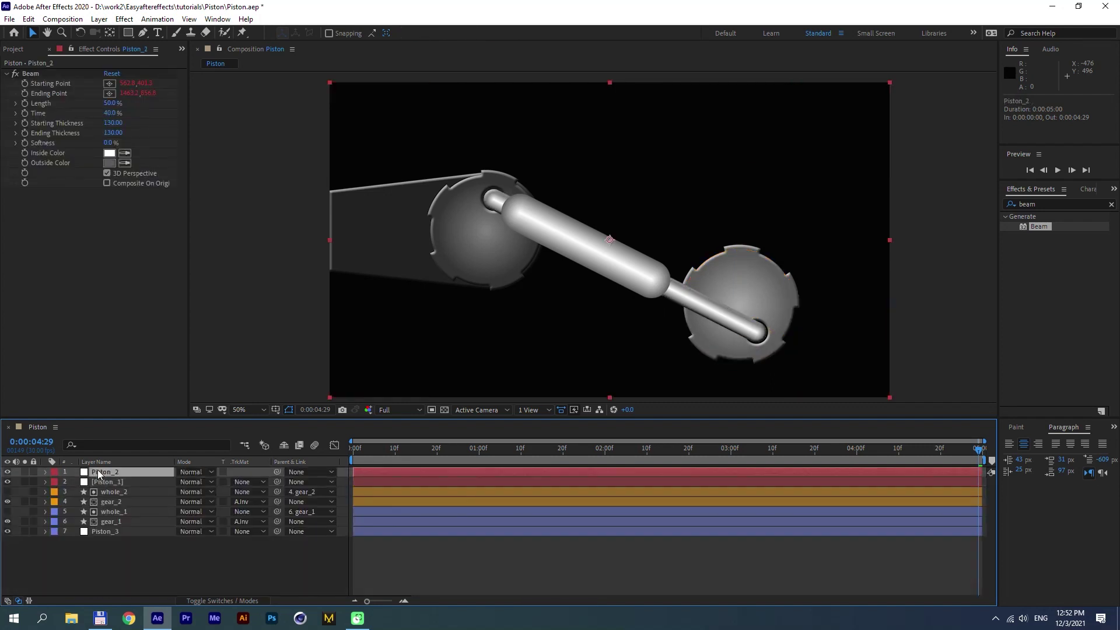
pyautogui.hotkey('ctrl', 'v')
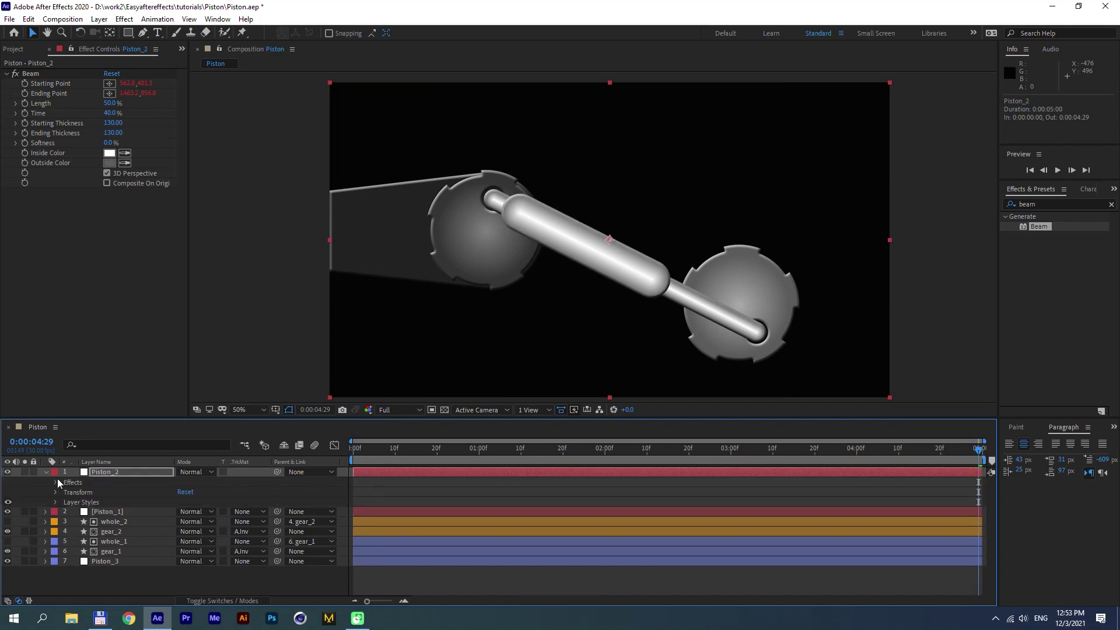
# Step: Set both the Size and the Soften of Piston_2's Bevel and Emboss to 10
pyautogui.click(57, 501)
pyautogui.click(61, 508)
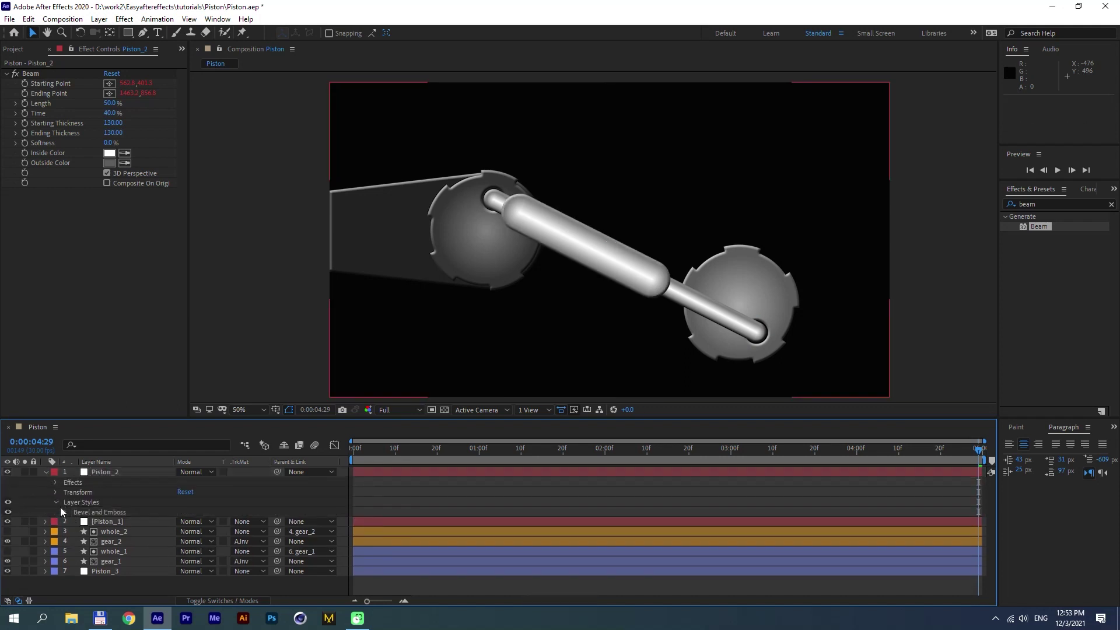
pyautogui.click(66, 513)
pyautogui.click(184, 521)
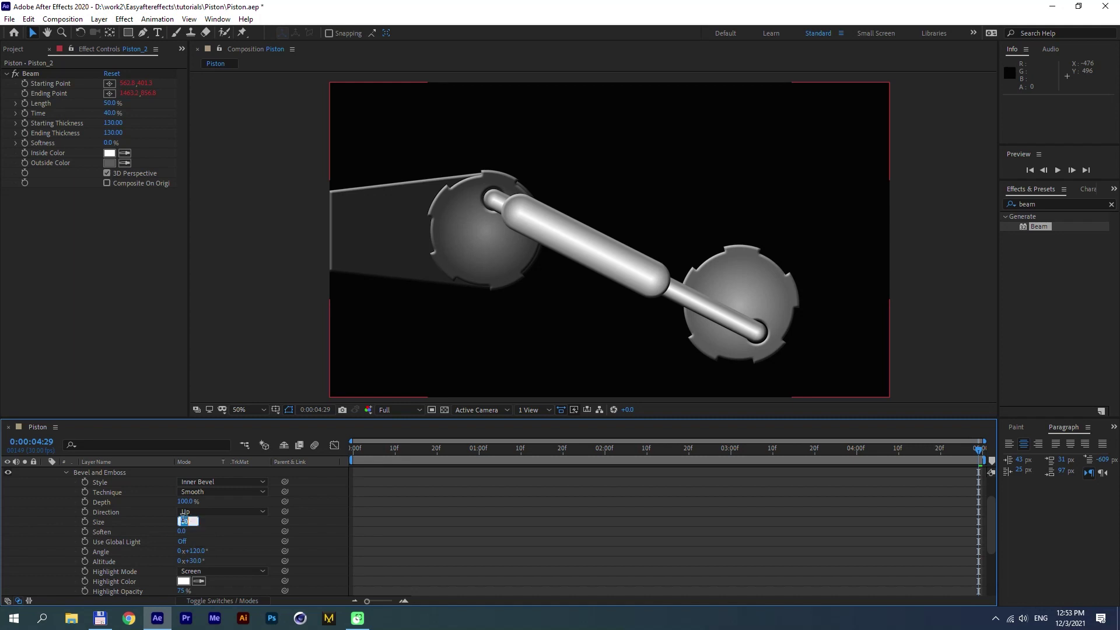
pyautogui.click(181, 531)
pyautogui.write('16')
pyautogui.press('Return')
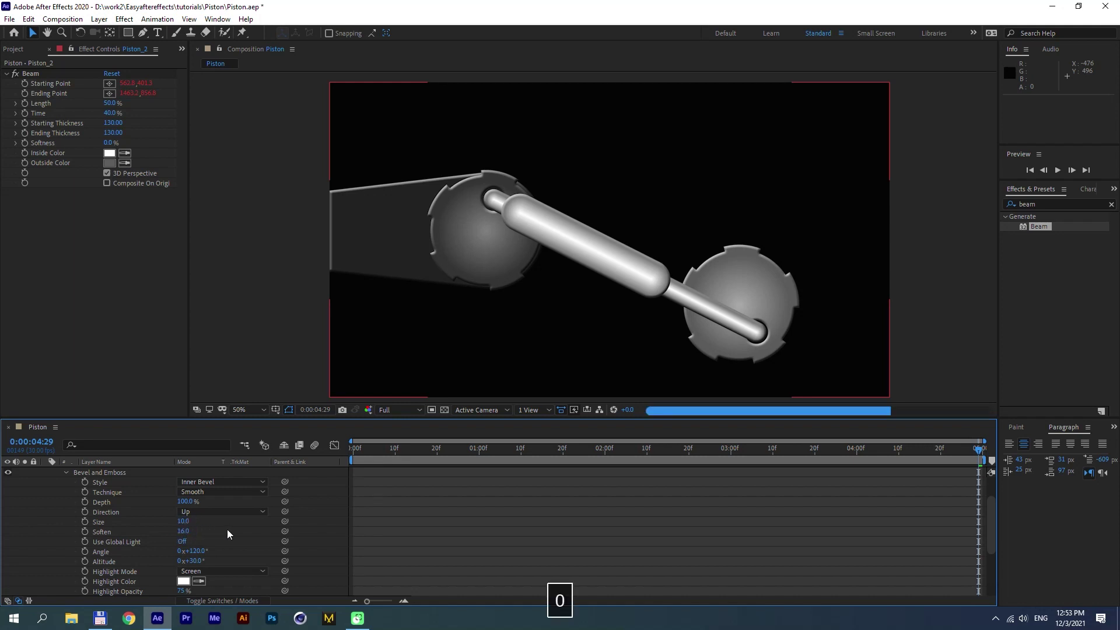
pyautogui.click(182, 530)
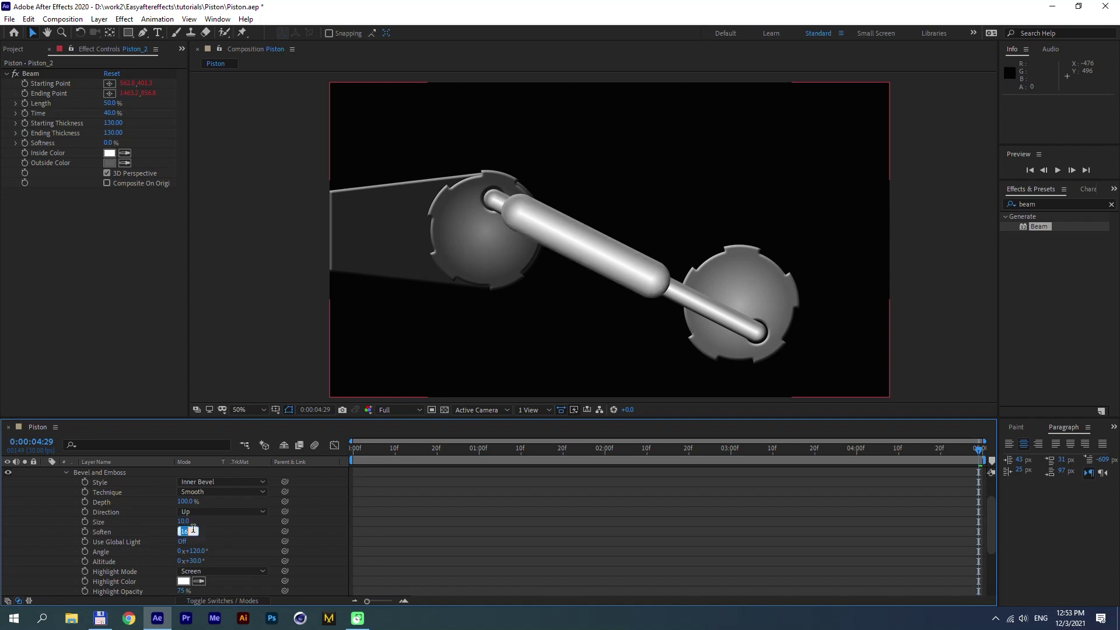
pyautogui.write('10')
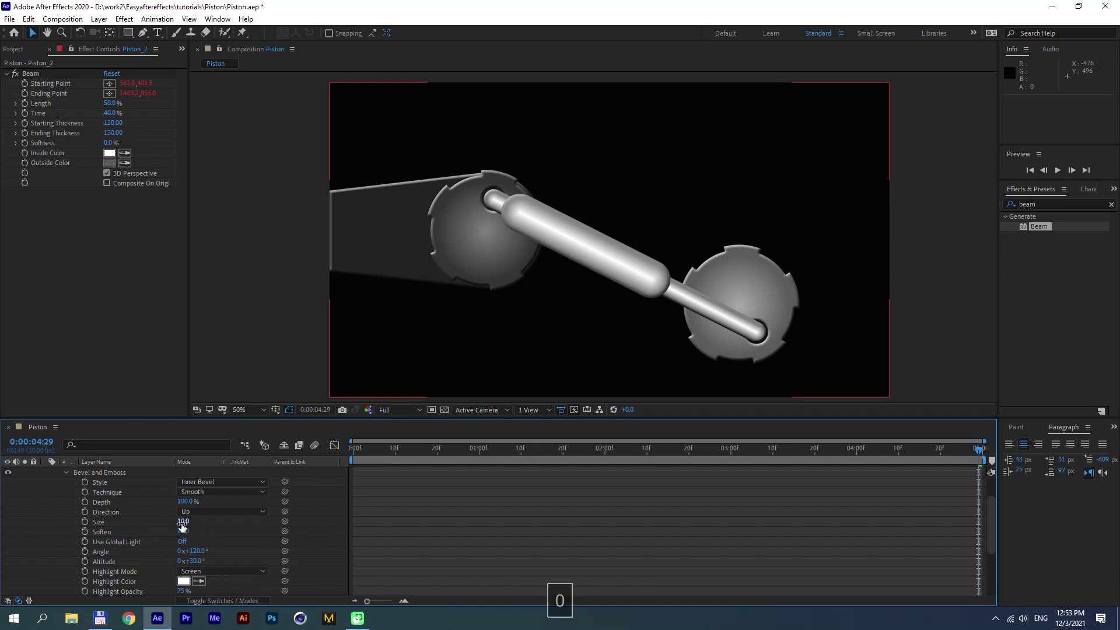
# Step: Set the Size of Piston_2's Bevel and Emboss to 20 and collapse the layer's properties
pyautogui.click(191, 522)
pyautogui.write('20')
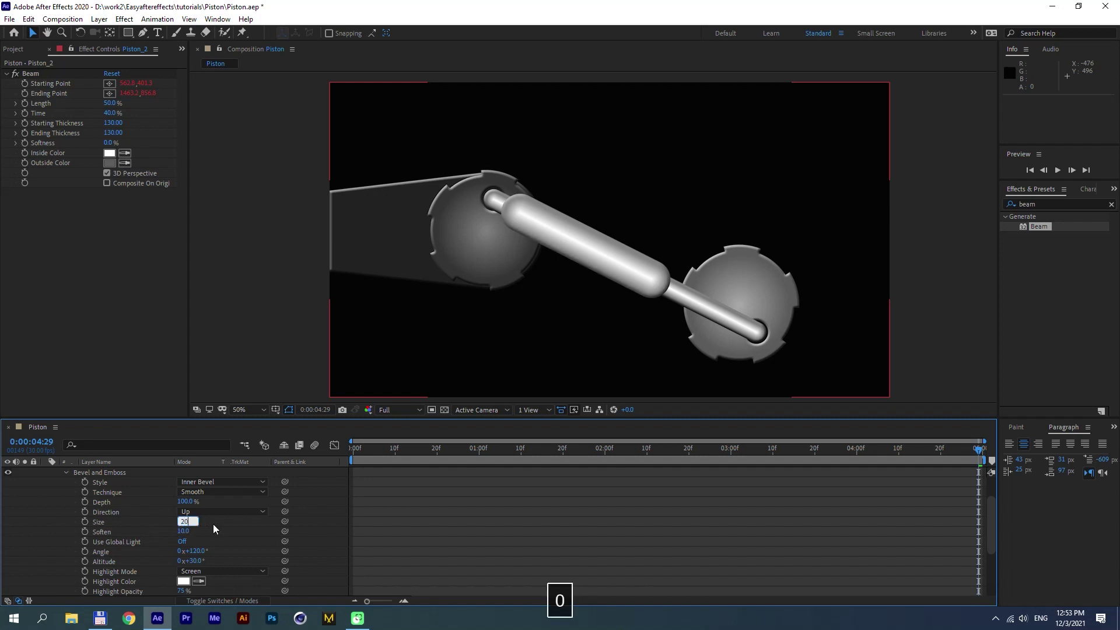
pyautogui.press('Return')
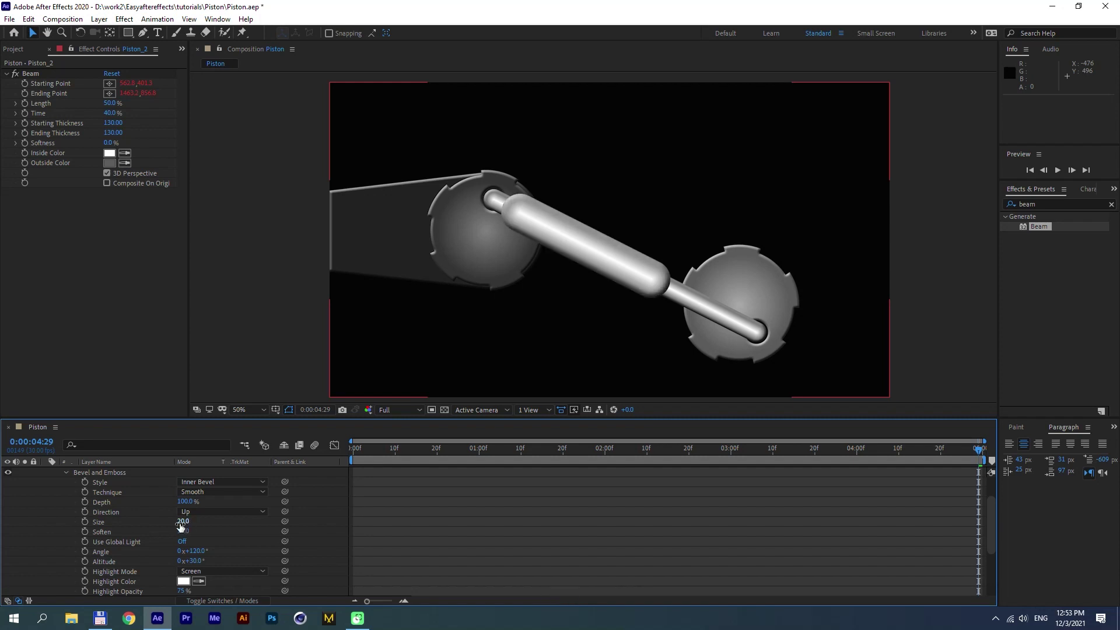
pyautogui.scroll(2, 68, 542)
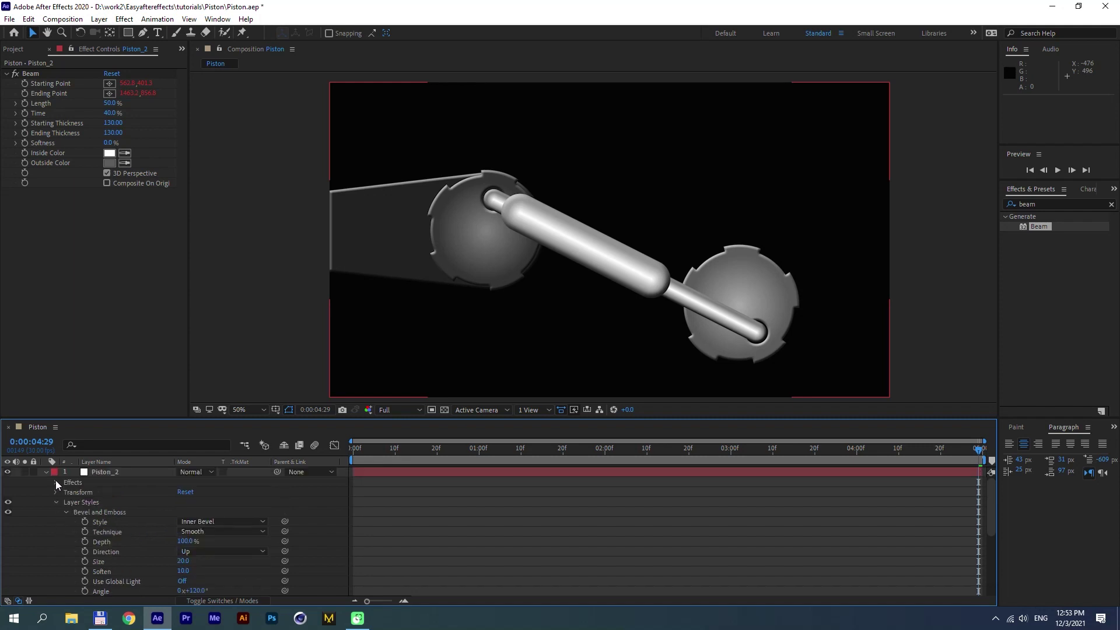
pyautogui.click(46, 471)
pyautogui.click(130, 561)
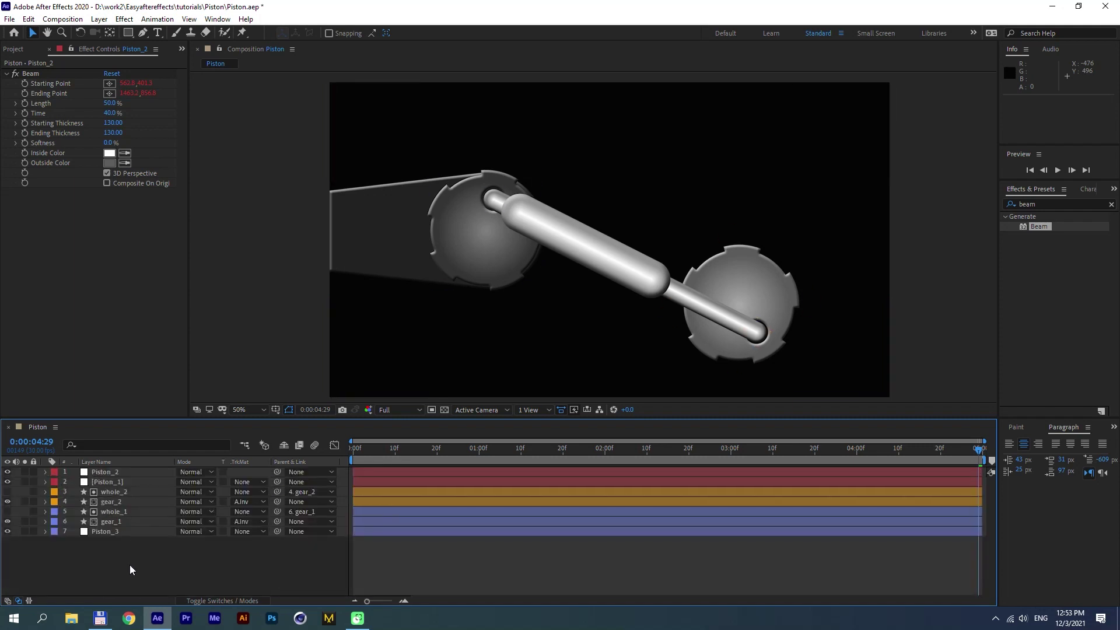
# Step: Duplicate Piston_3, place the copy directly below gear_2 in the layer order and give it the Orange label
pyautogui.click(117, 531)
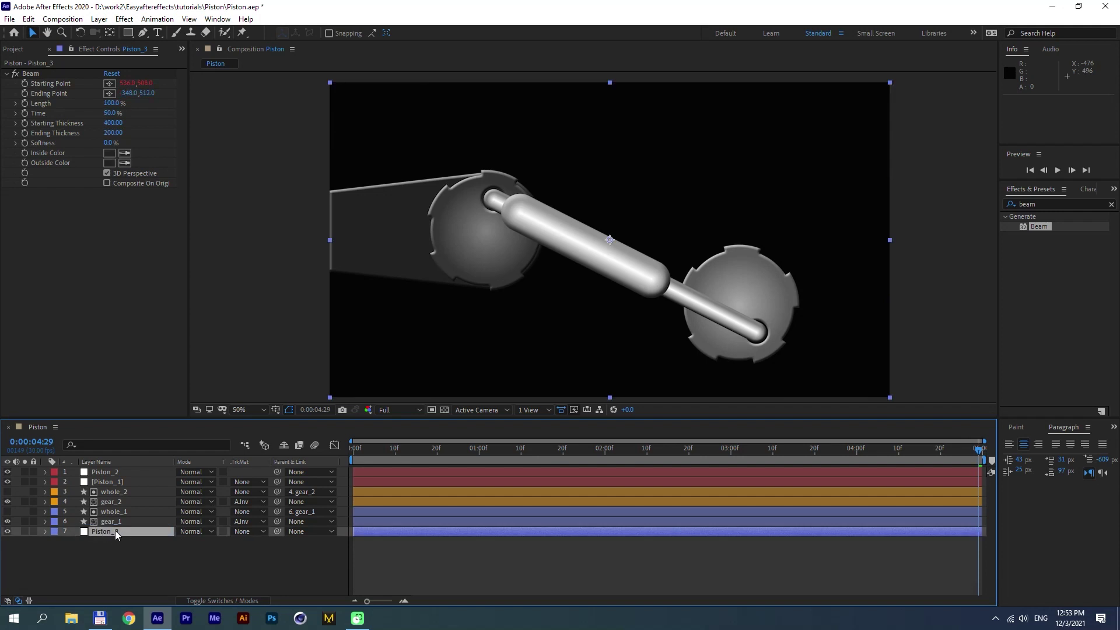
pyautogui.hotkey('ctrl', 'd')
pyautogui.moveTo(112, 532); pyautogui.dragTo(107, 510)
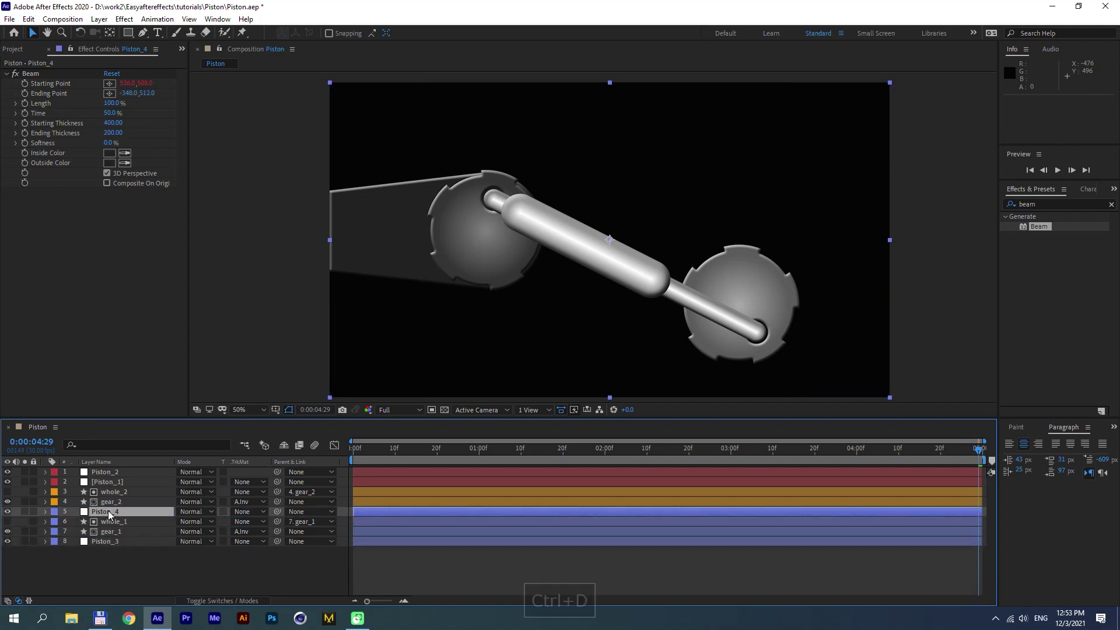
pyautogui.click(54, 512)
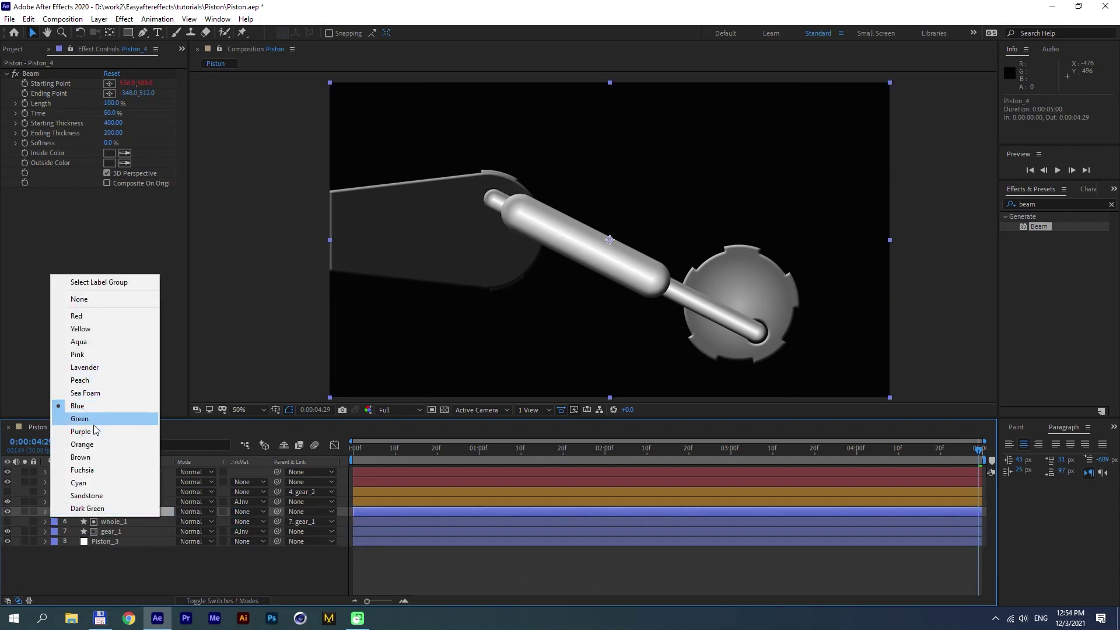
pyautogui.click(82, 445)
# Step: Make the expression on the Starting Point of Piston_4's Beam reference gear_2 instead of gear_1, and collapse the layer
pyautogui.click(46, 510)
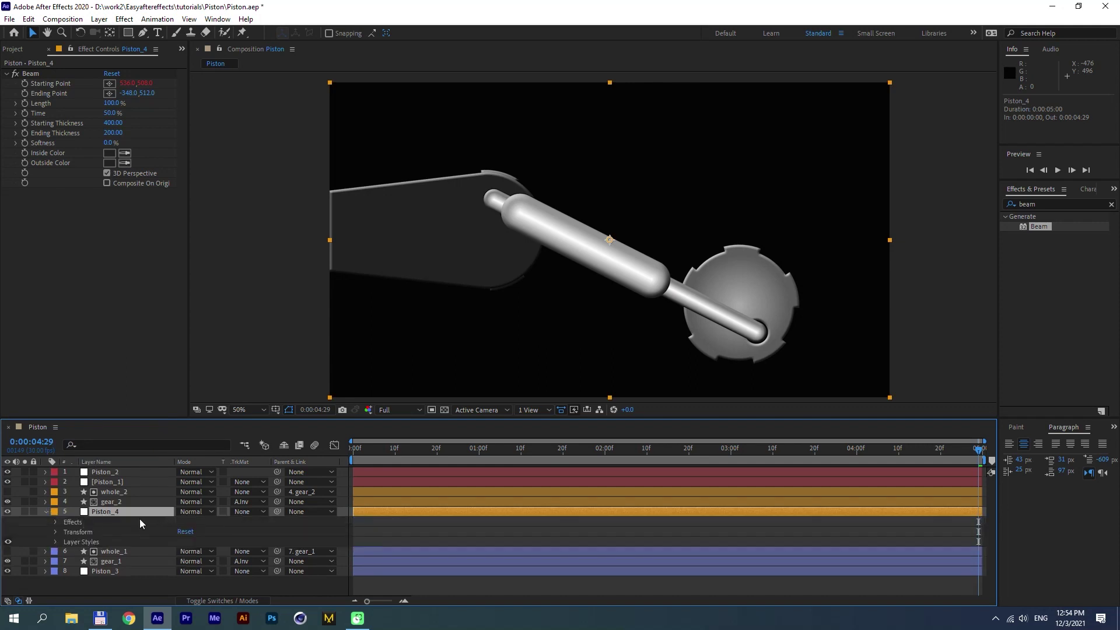
pyautogui.press('e')
pyautogui.press('e')
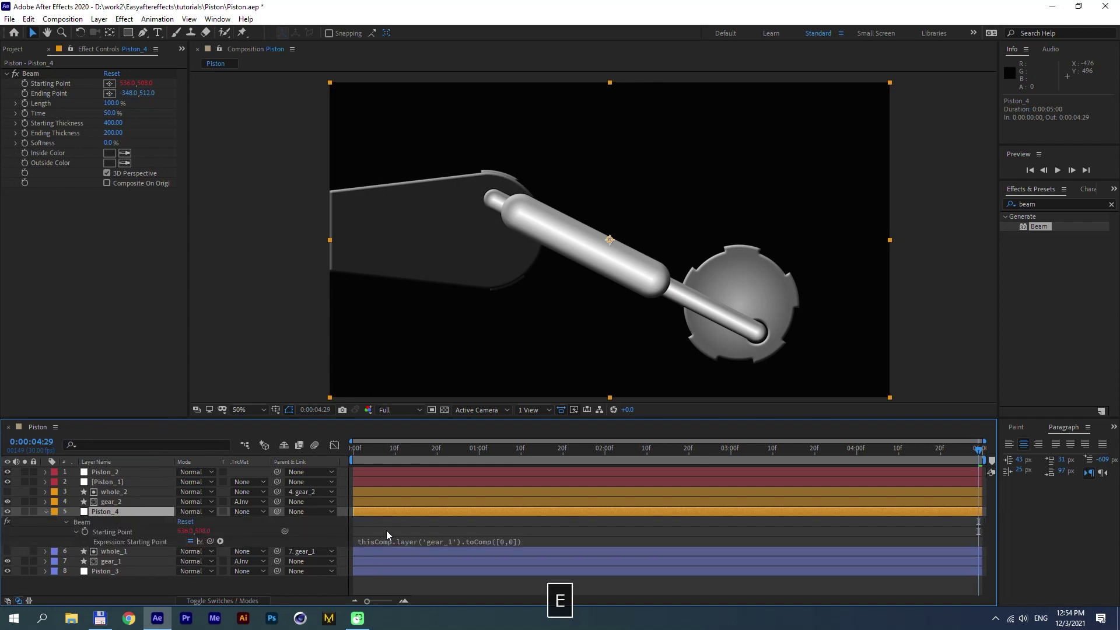
pyautogui.click(453, 542)
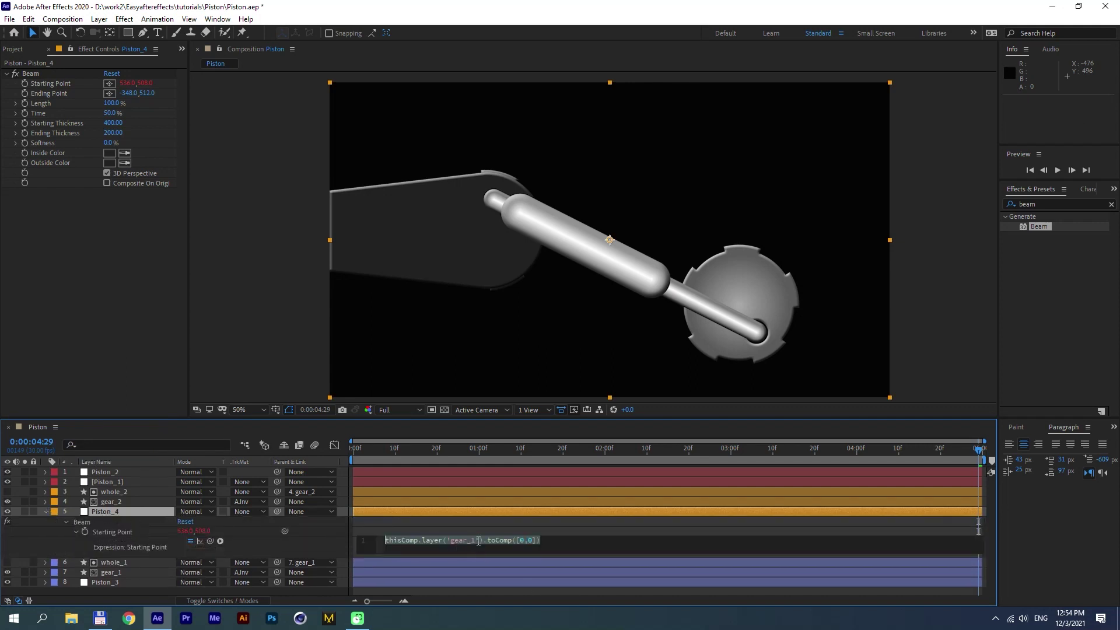
pyautogui.click(478, 541)
pyautogui.press('BackSpace')
pyautogui.write('2')
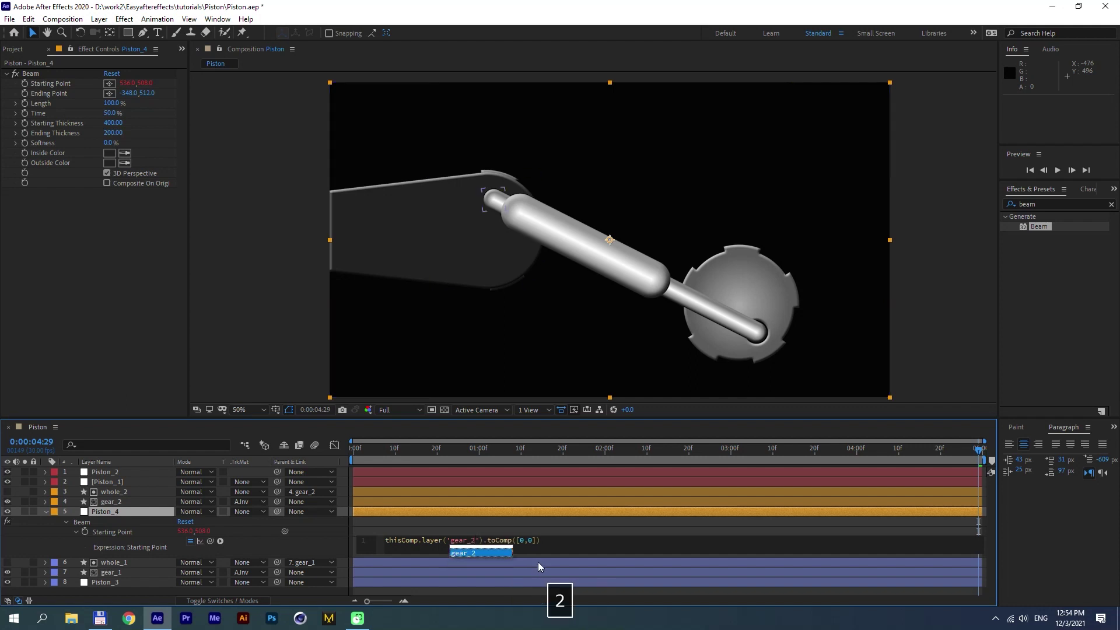
pyautogui.click(533, 526)
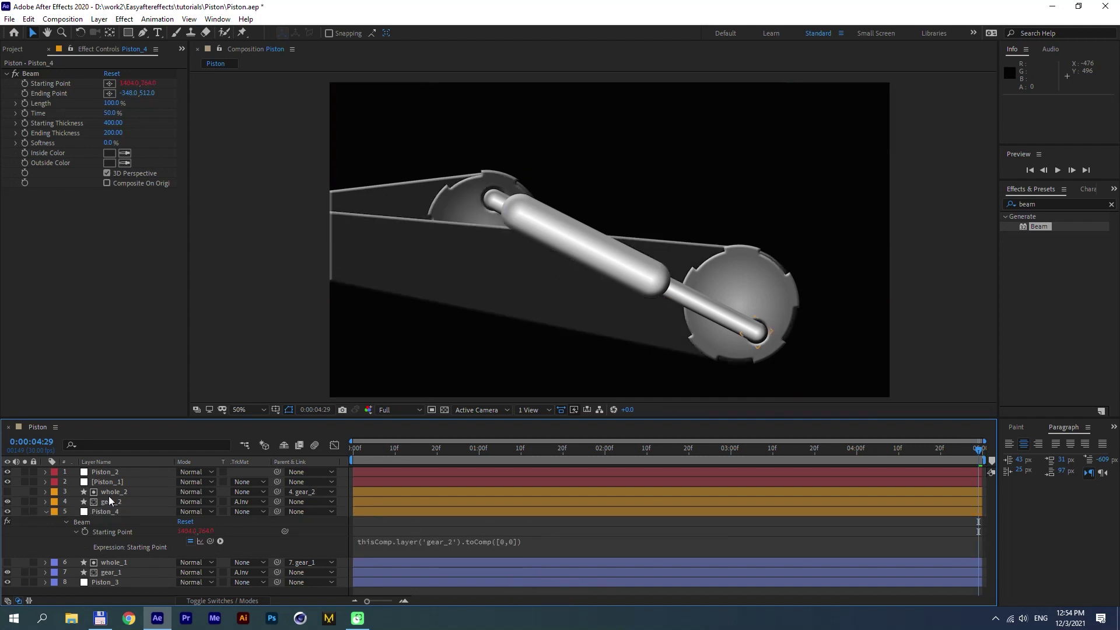
pyautogui.click(45, 512)
# Step: Move the Ending Point of Piston_4's Beam off-frame on the gear_2 side, to about 2134, 452, and preview the animation
pyautogui.click(97, 512)
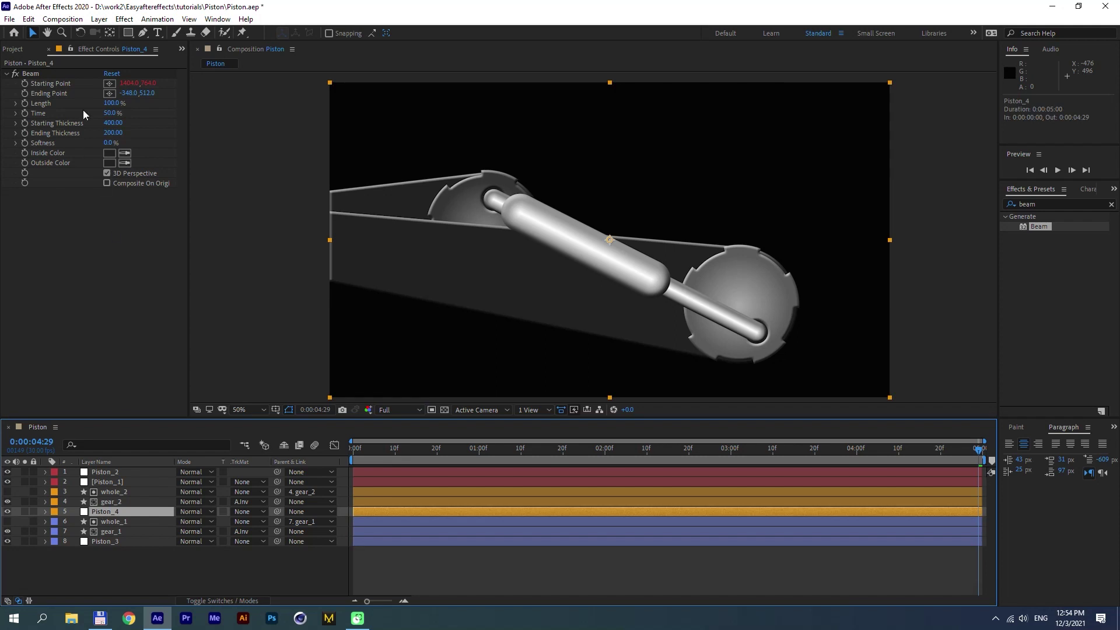
pyautogui.click(50, 73)
pyautogui.moveTo(240, 222); pyautogui.dragTo(950, 211)
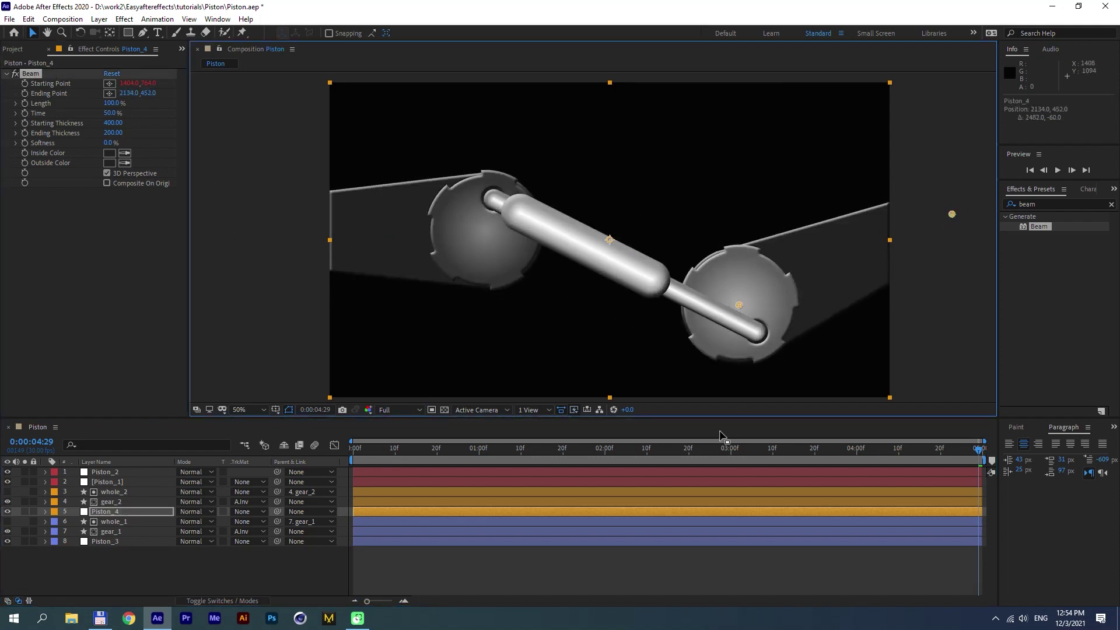
pyautogui.press('0')
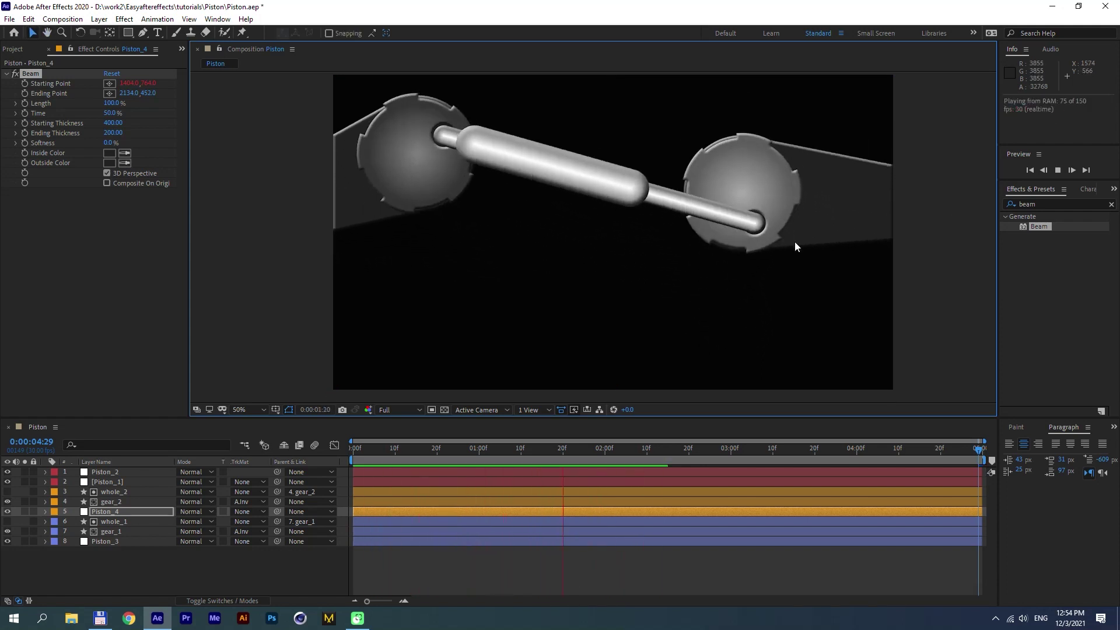
pyautogui.press('0')
pyautogui.click(103, 562)
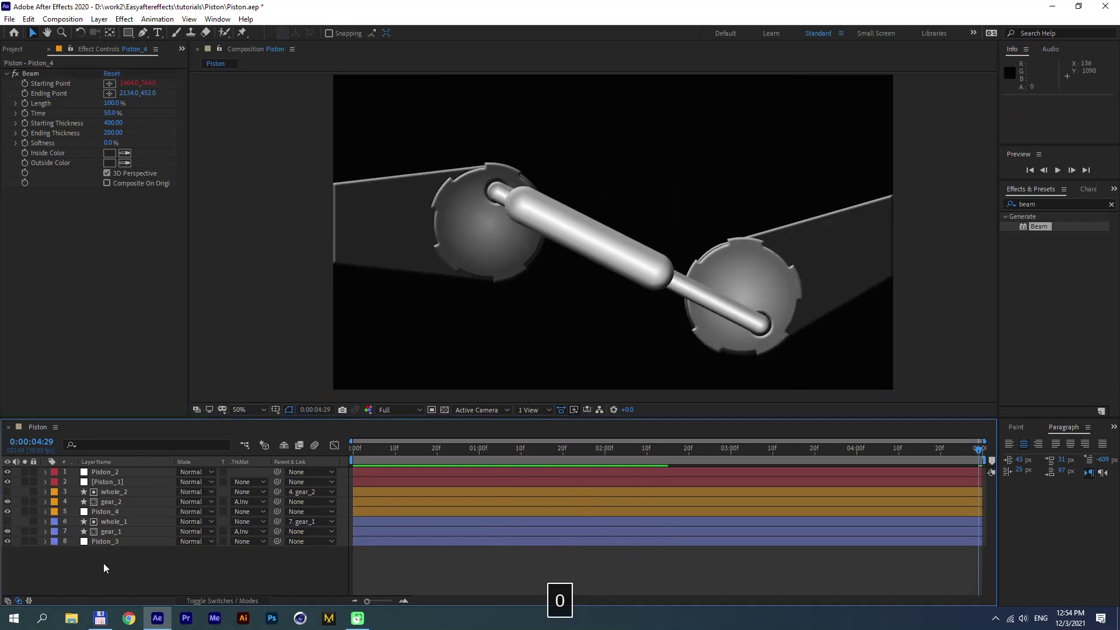
# Step: Create a new white solid and place it at the bottom of the layer stack as a background
pyautogui.click(99, 19)
pyautogui.moveTo(256, 32)
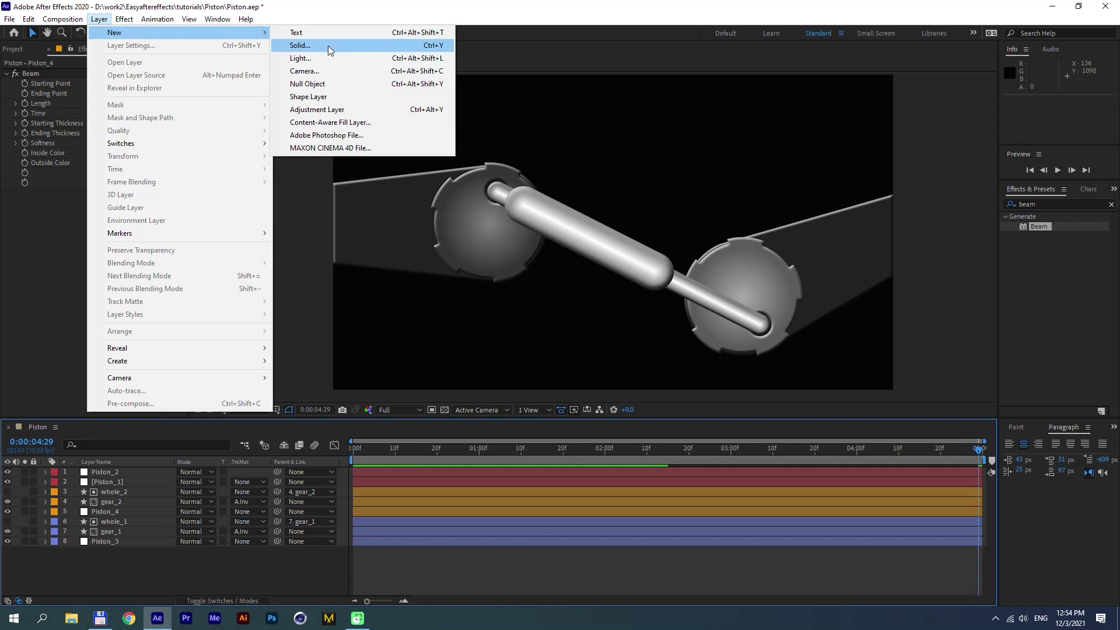
pyautogui.click(337, 45)
pyautogui.click(244, 324)
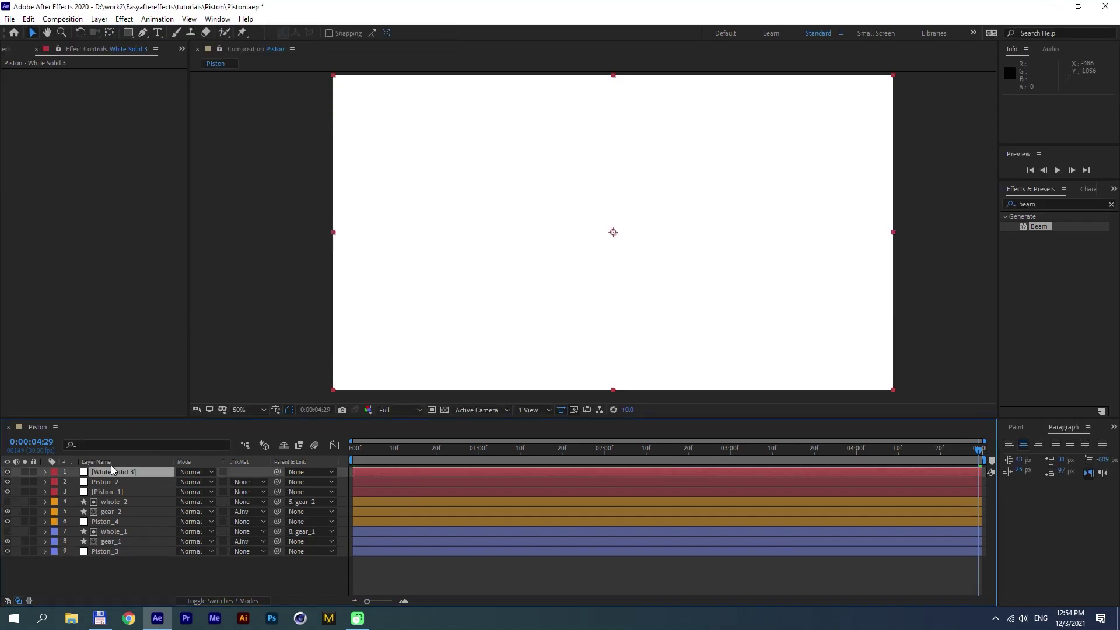
pyautogui.moveTo(111, 472); pyautogui.dragTo(136, 555)
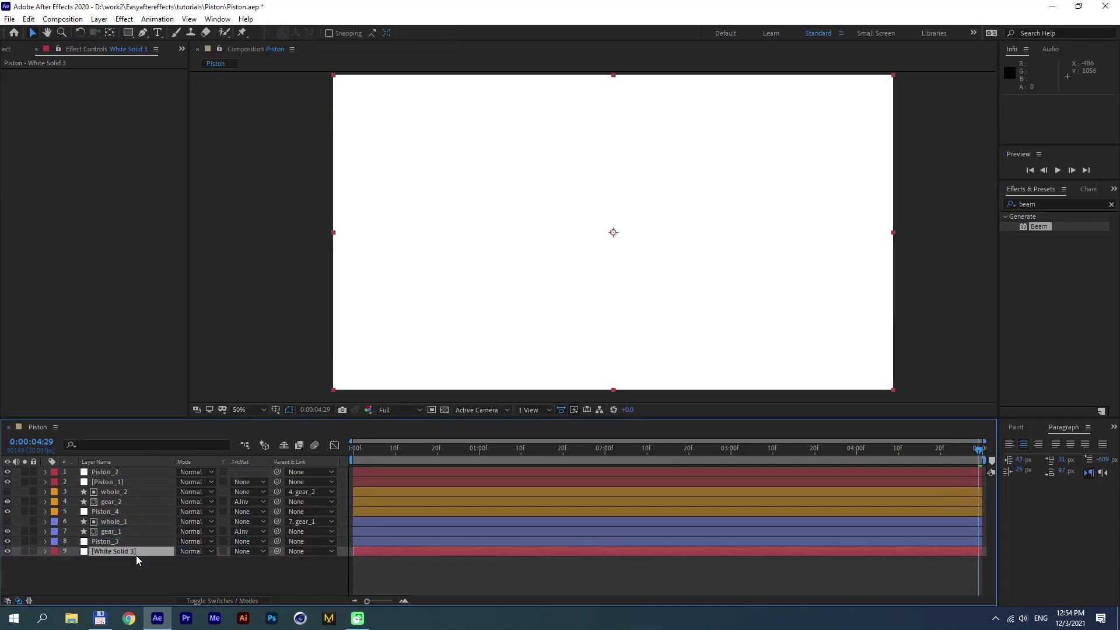
# Step: Apply the Gradient Ramp effect to the background solid and set its Ramp Shape to Radial Ramp
pyautogui.click(1040, 201)
pyautogui.write('ramp')
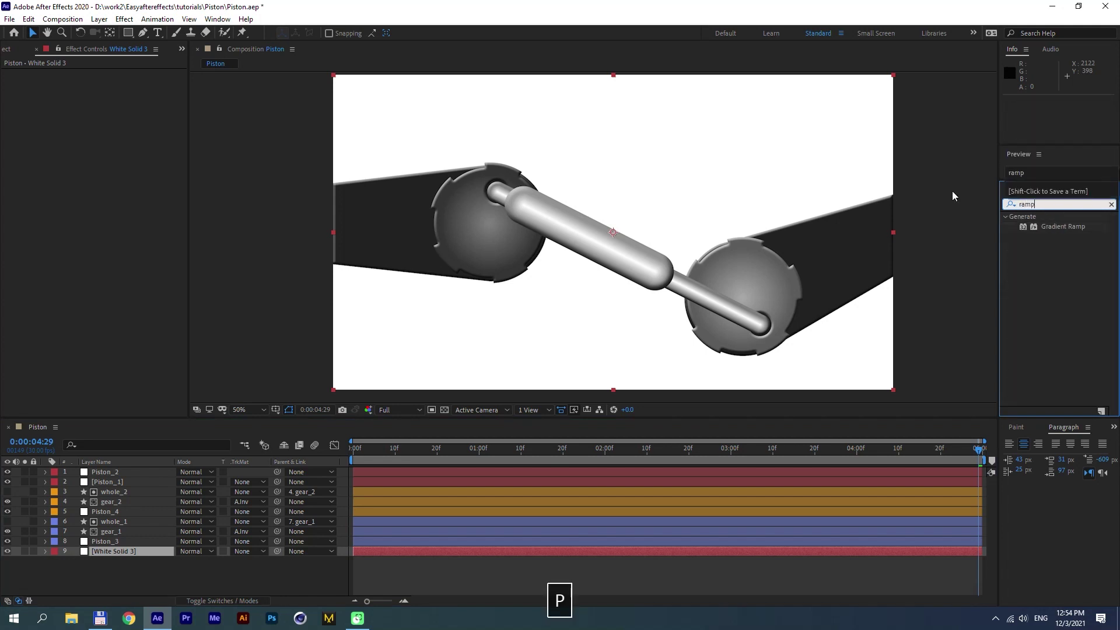
pyautogui.moveTo(1047, 228); pyautogui.dragTo(143, 554)
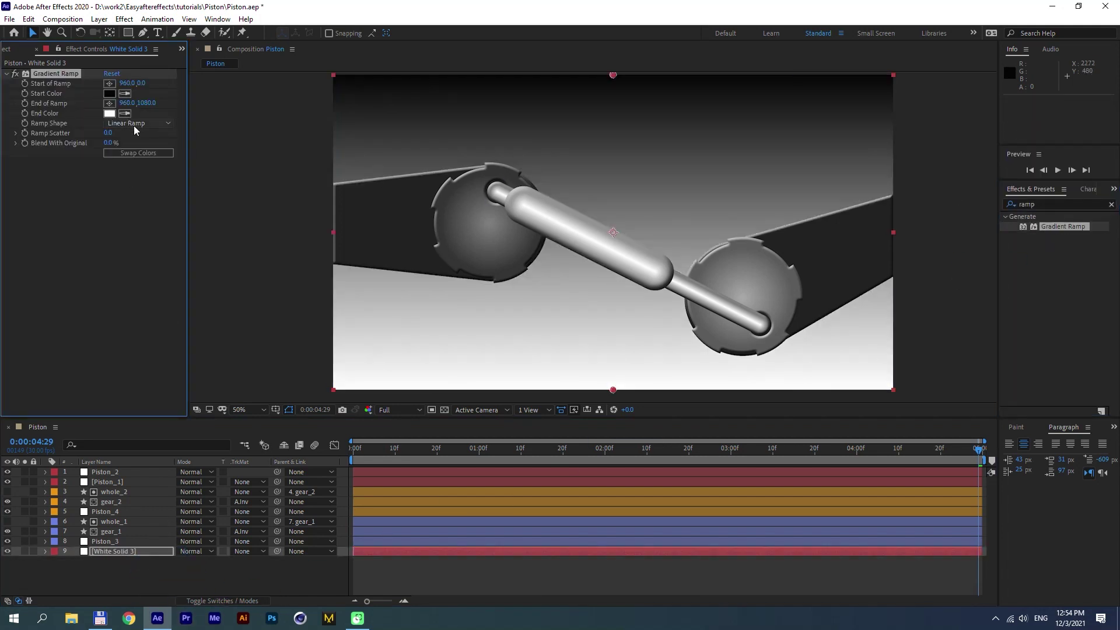
pyautogui.click(135, 125)
pyautogui.click(137, 148)
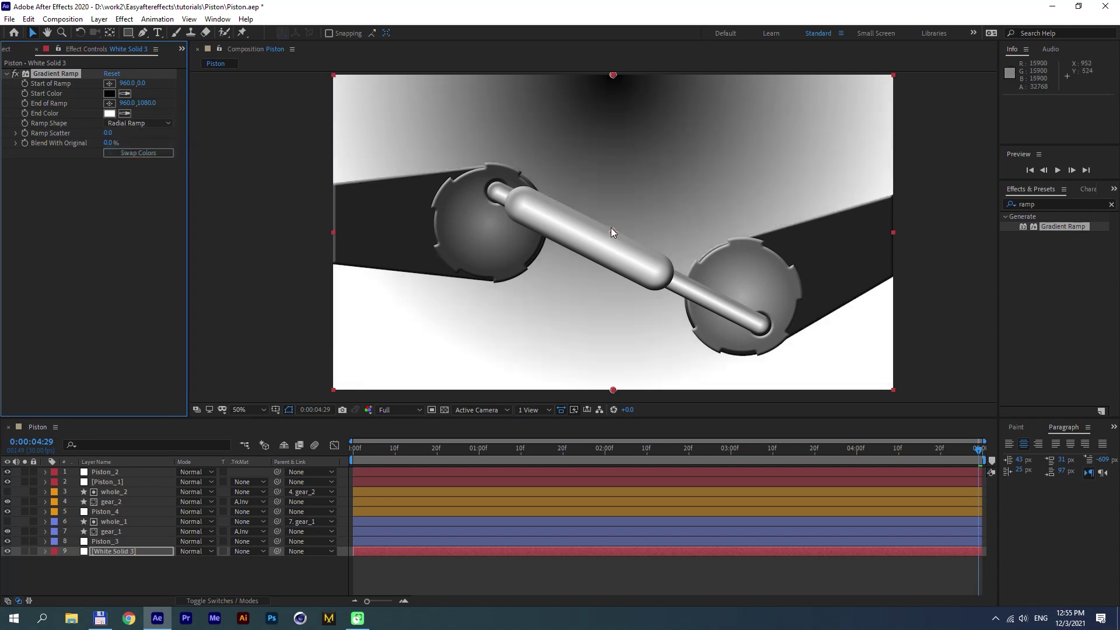
# Step: Place the background ramp's start at about 944, -732 and its end at about 964, 520, and swap its colors
pyautogui.scroll(-2, 611, 228)
pyautogui.click(601, 114)
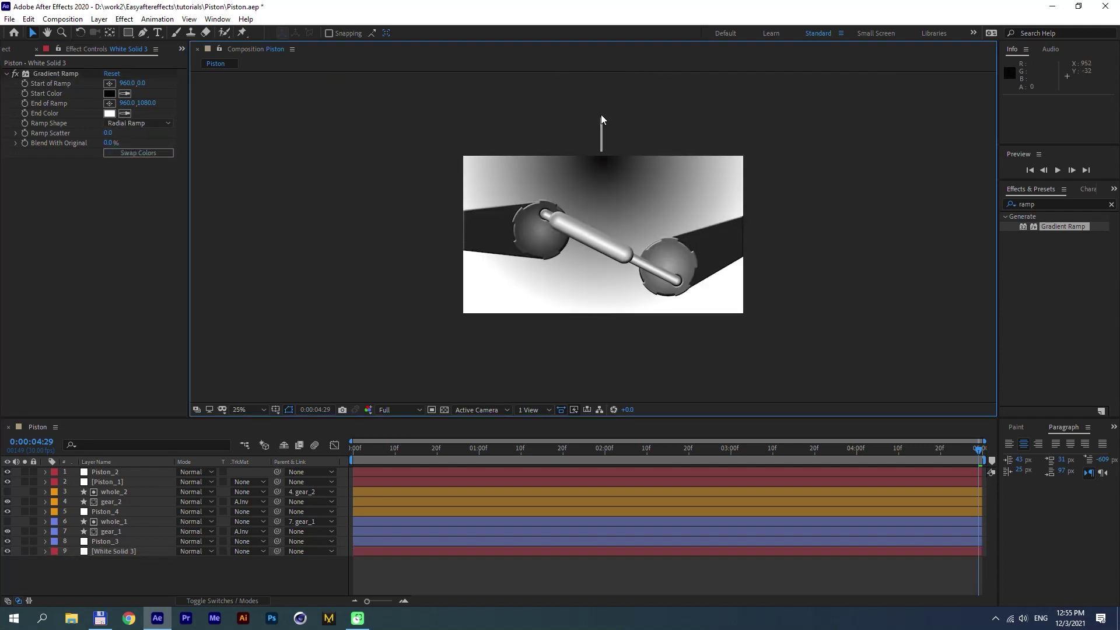
pyautogui.click(118, 102)
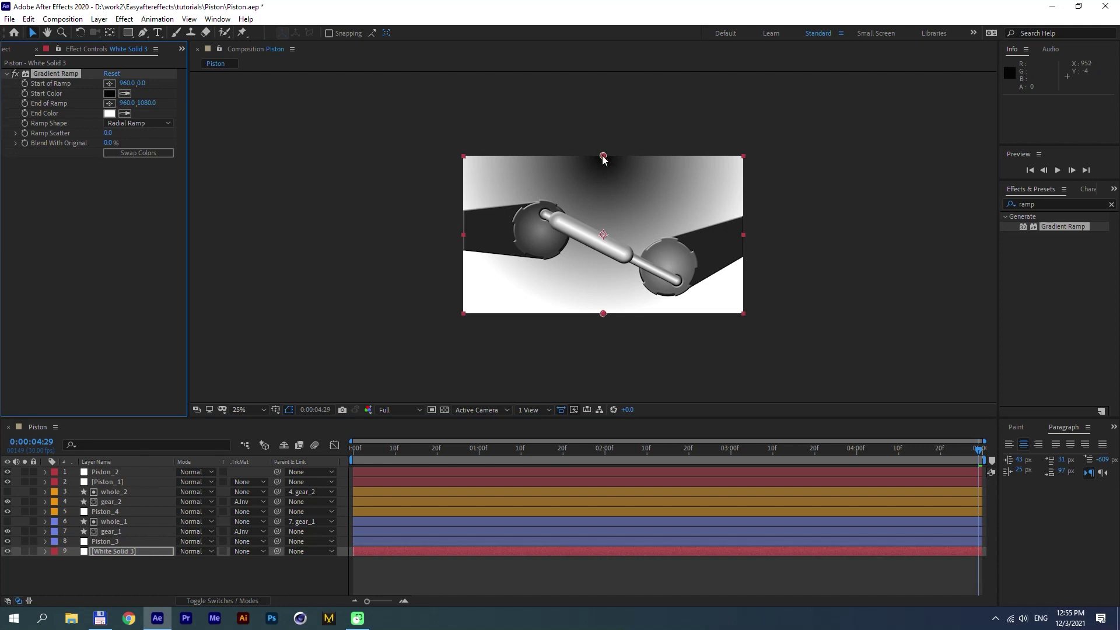
pyautogui.moveTo(603, 157); pyautogui.dragTo(601, 50)
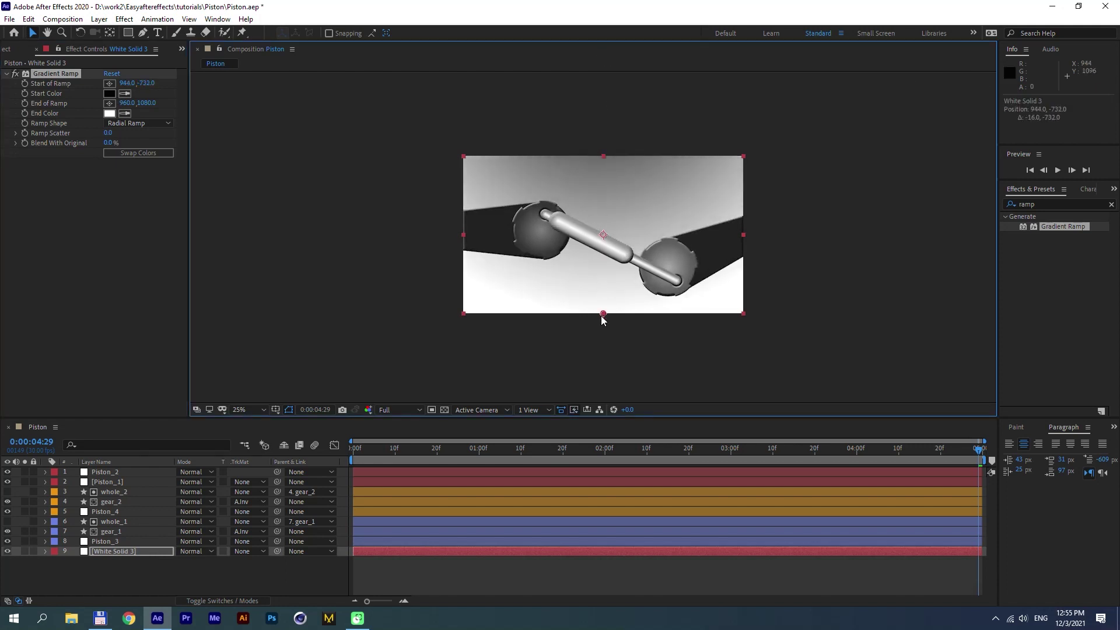
pyautogui.moveTo(603, 314); pyautogui.dragTo(602, 230)
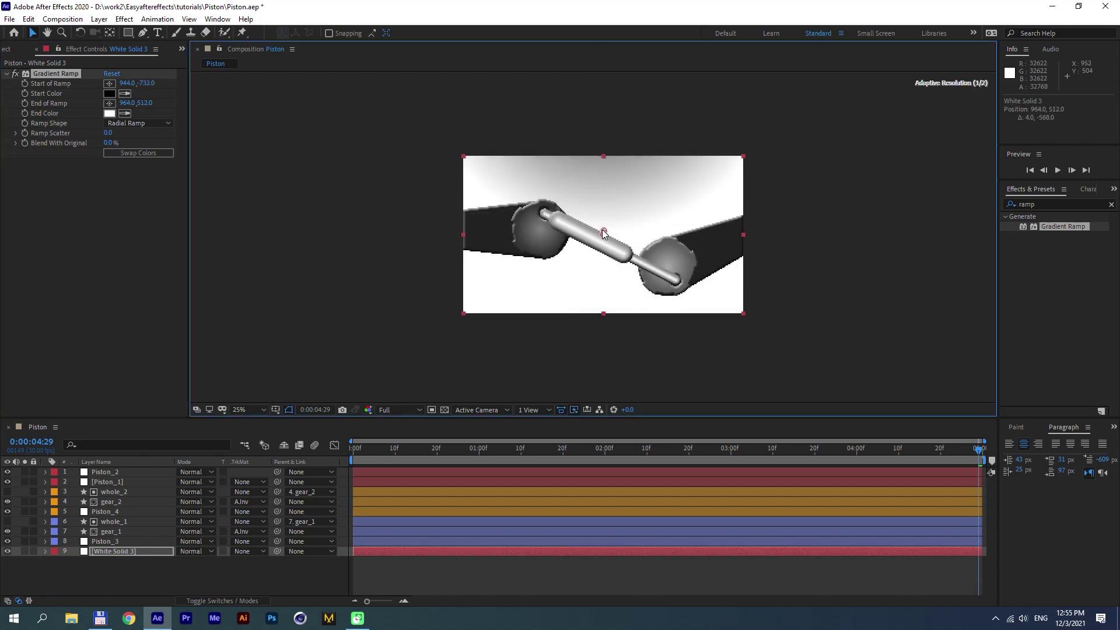
pyautogui.click(127, 154)
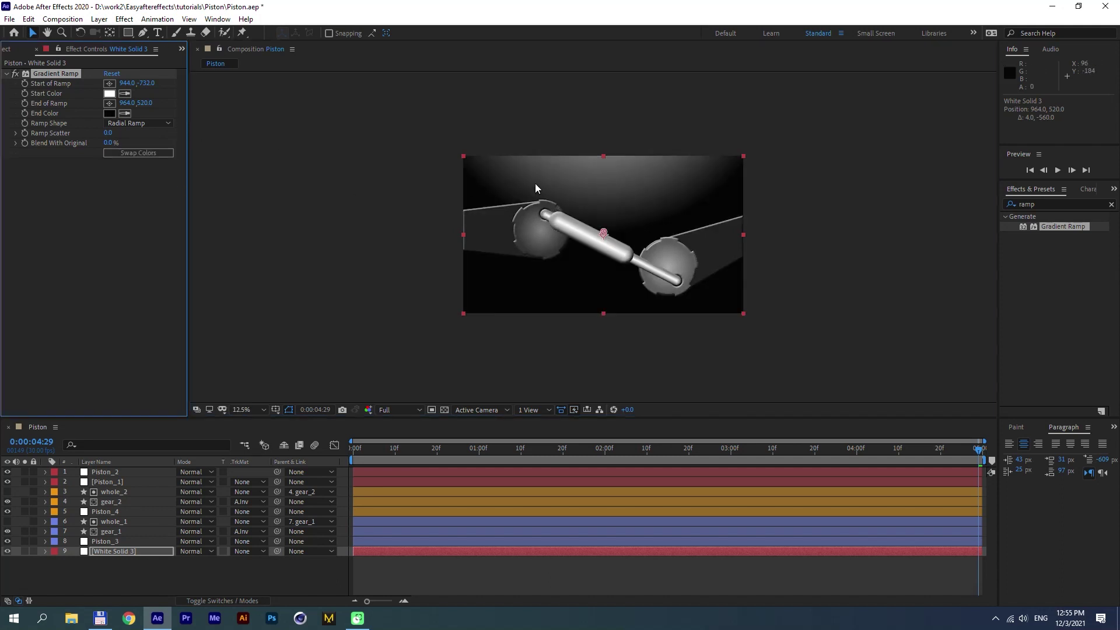
# Step: Move the background gradient's start point far above the frame to about 928, -2428 and its end point to about 964, 536
pyautogui.scroll(-1, 535, 188)
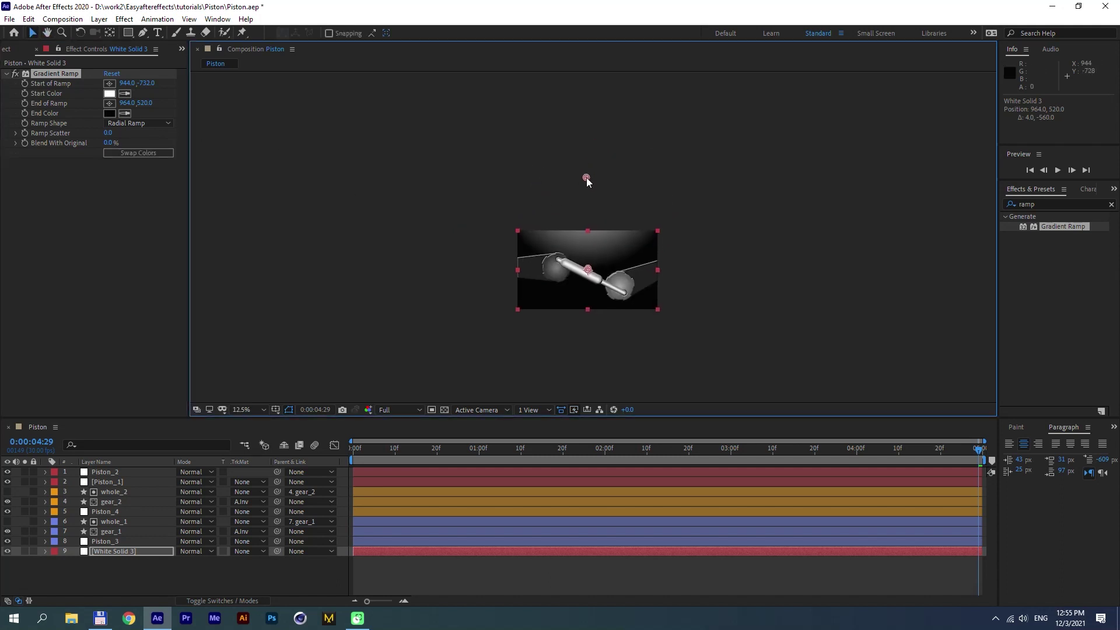
pyautogui.moveTo(586, 177); pyautogui.dragTo(583, 100)
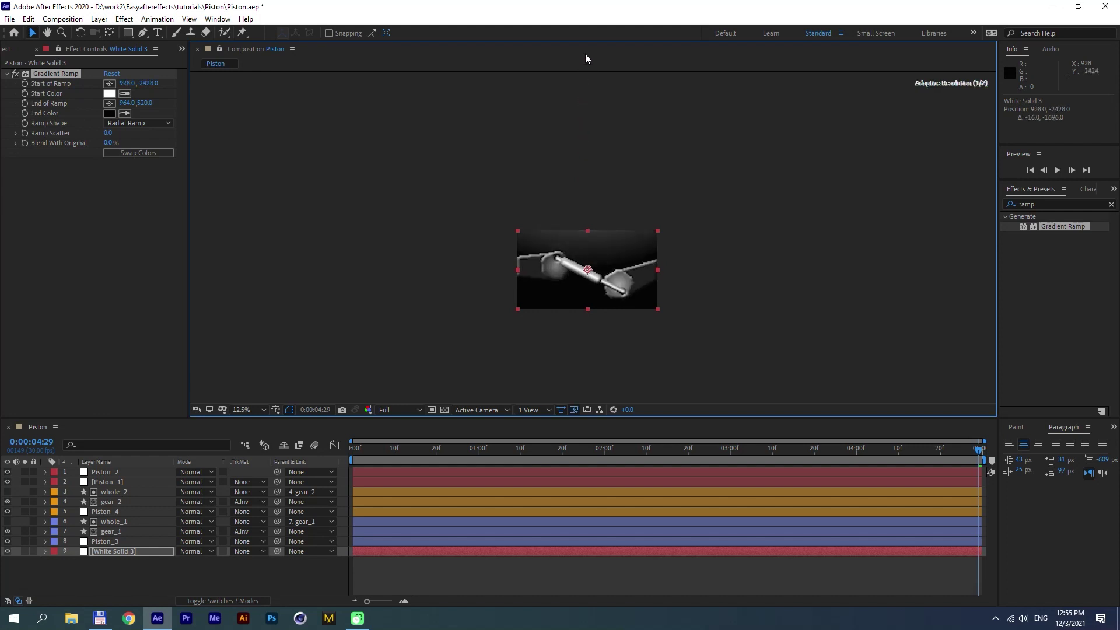
pyautogui.scroll(3, 557, 298)
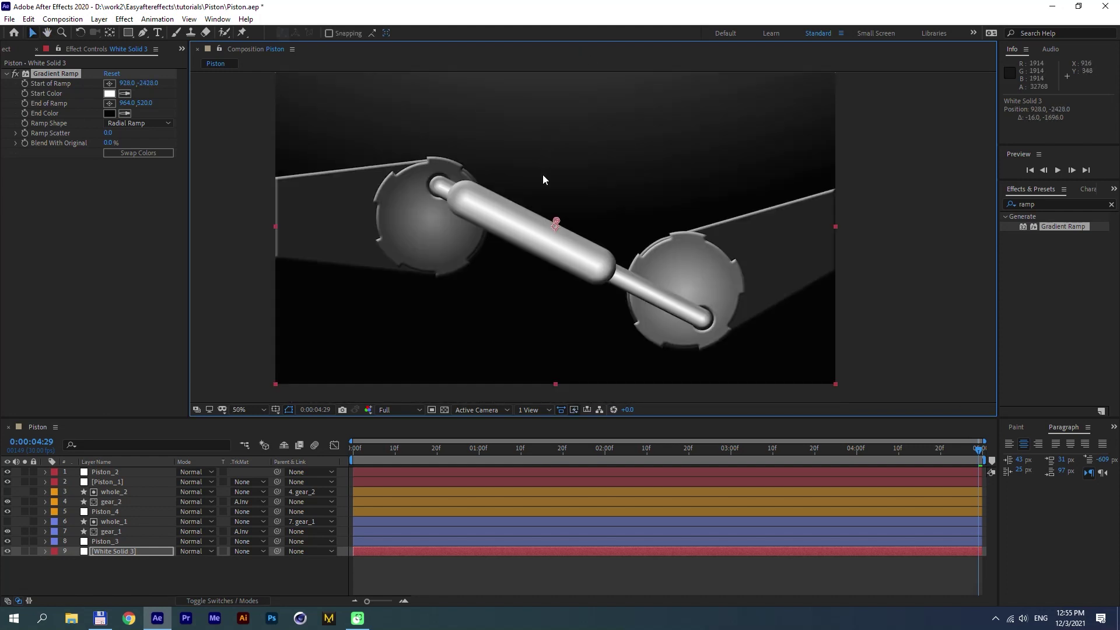
pyautogui.scroll(-2, 543, 179)
pyautogui.moveTo(575, 231); pyautogui.dragTo(576, 235)
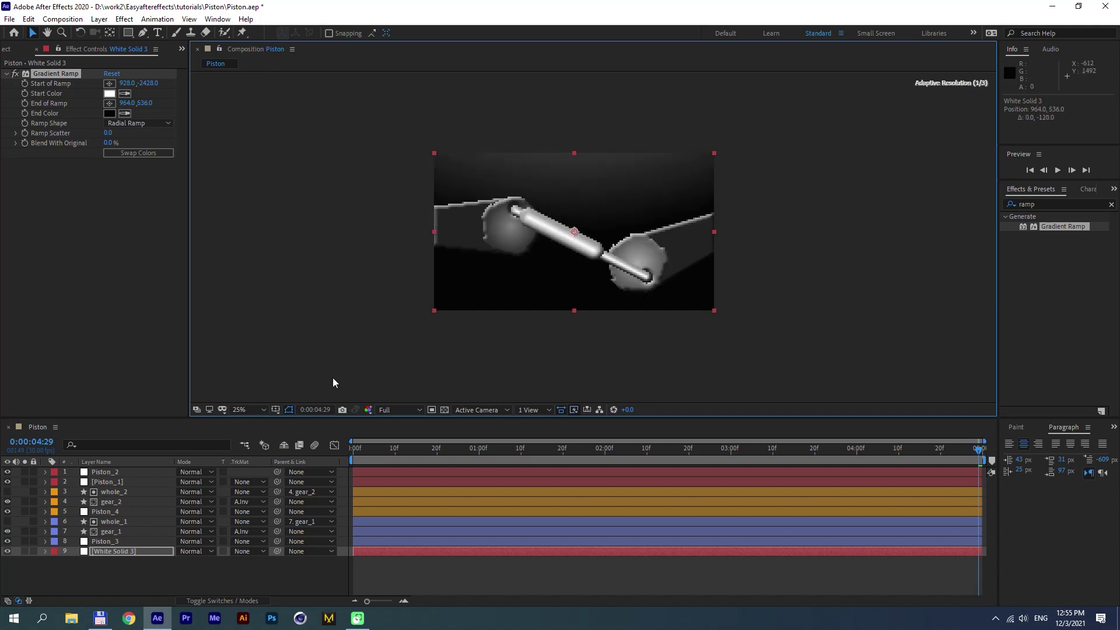
# Step: Create a new adjustment layer above all other layers and apply the Noise effect to it
pyautogui.click(93, 570)
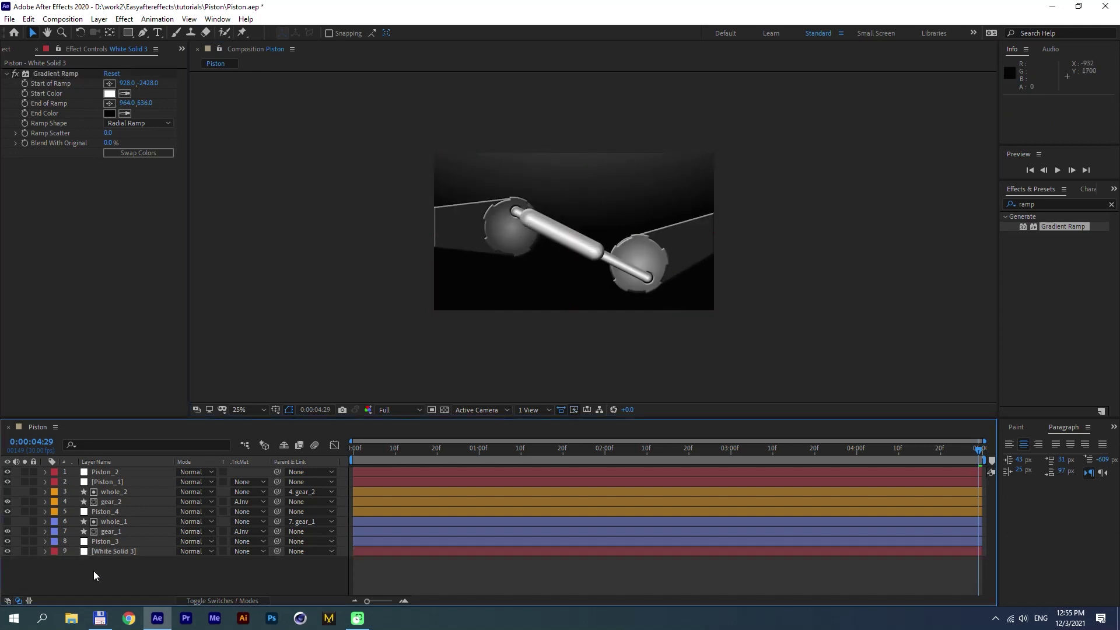
pyautogui.click(100, 19)
pyautogui.moveTo(233, 32)
pyautogui.click(366, 108)
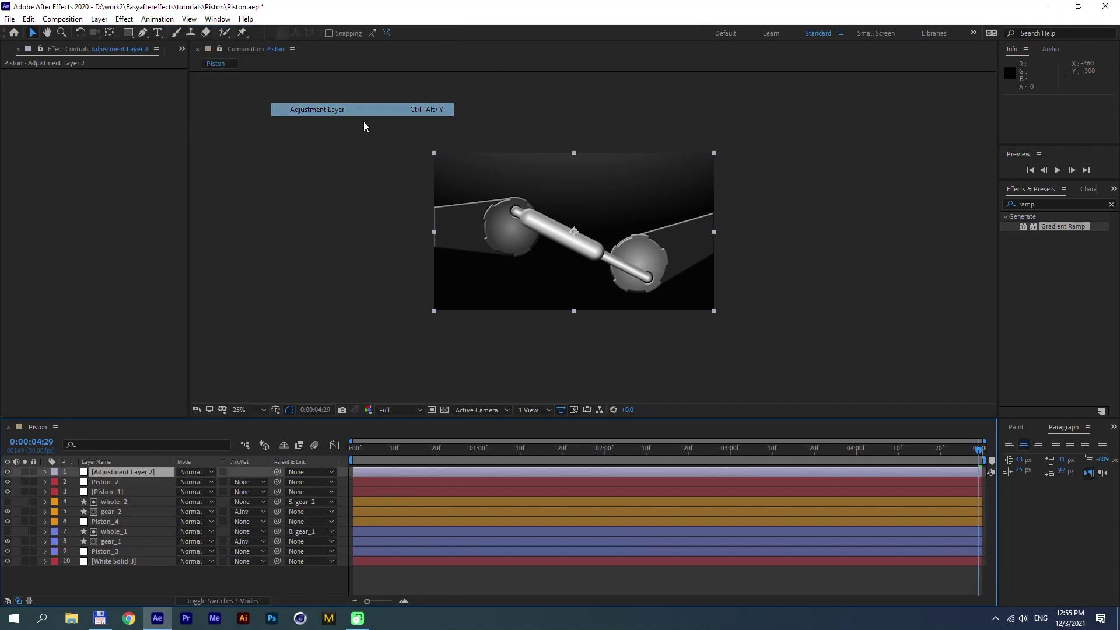
pyautogui.click(1072, 209)
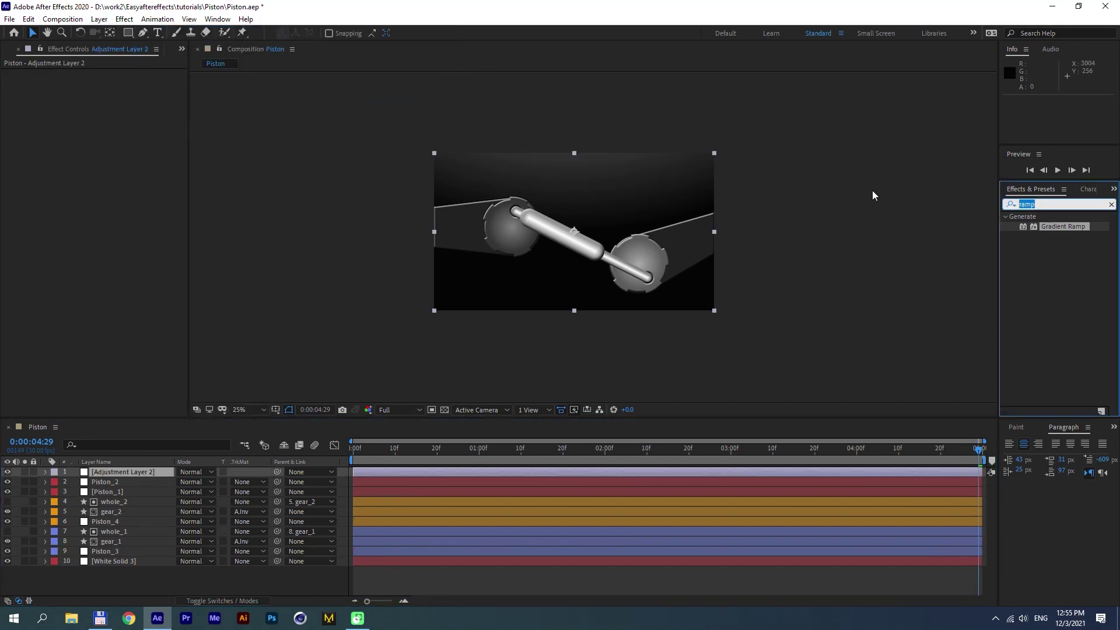
pyautogui.write('noise')
pyautogui.moveTo(1048, 266); pyautogui.dragTo(133, 473)
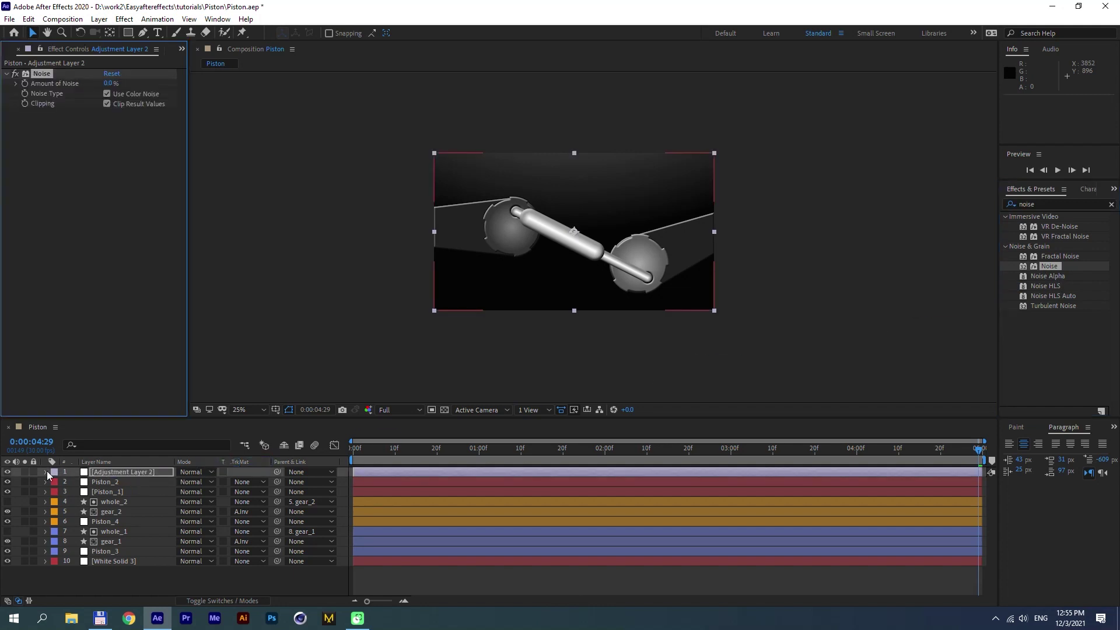
# Step: Set the Amount of Noise on the adjustment layer to 20%
pyautogui.click(106, 84)
pyautogui.write('20')
pyautogui.press('Return')
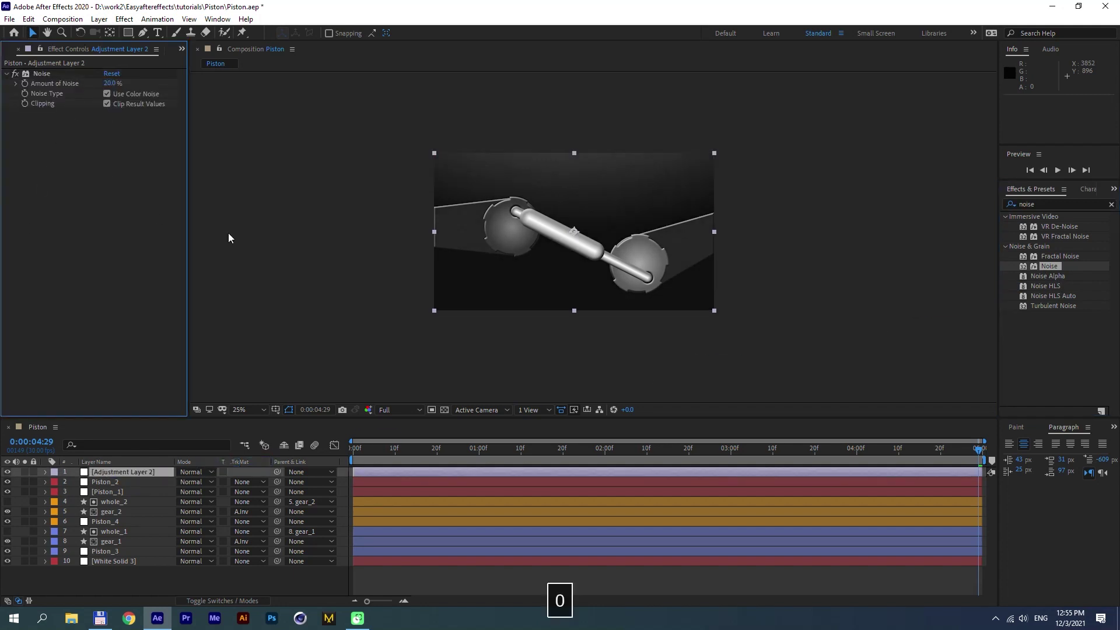
pyautogui.scroll(2, 414, 277)
pyautogui.moveTo(422, 278); pyautogui.dragTo(418, 265)
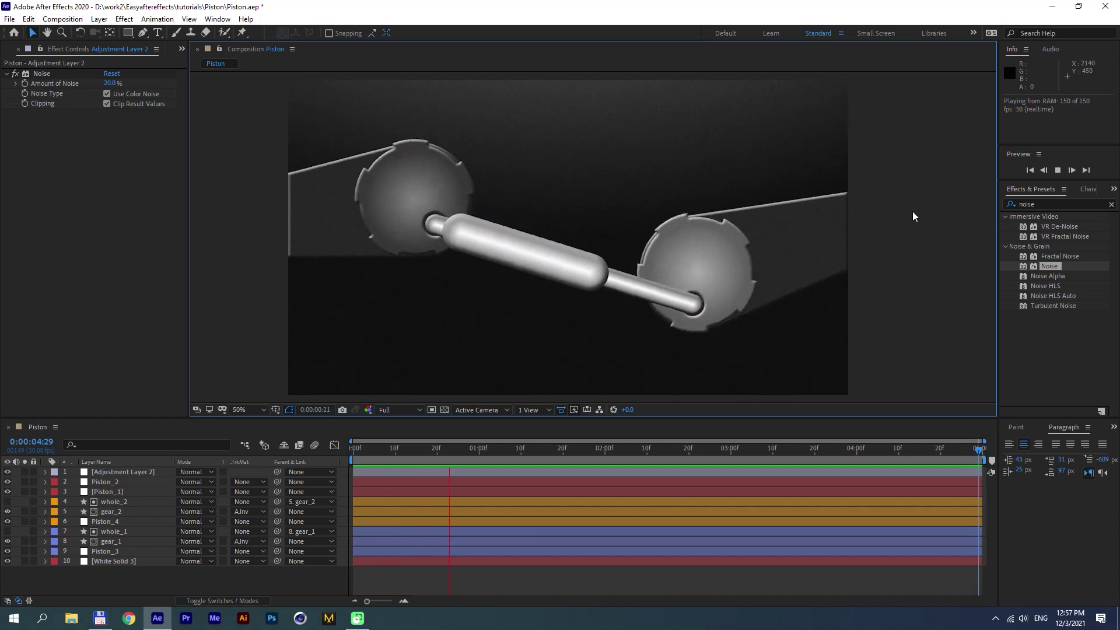